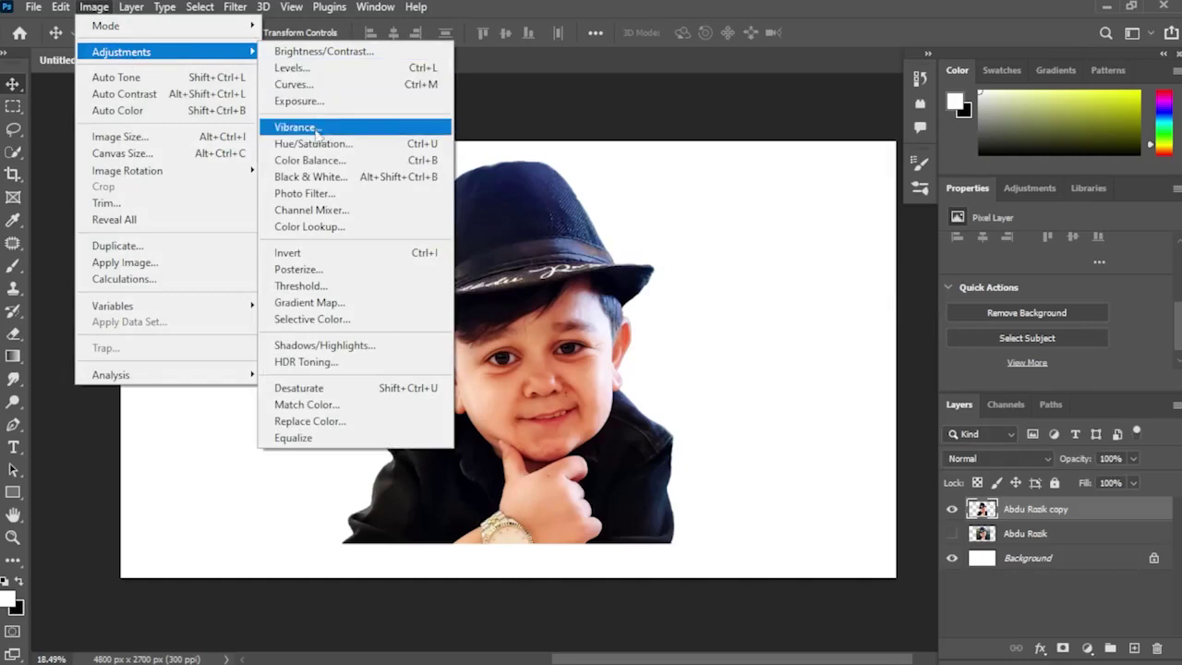
Step: Adjust the color balance of the cut-out portrait layer across the shadows, midtones and highlights
click(369, 160)
click(612, 295)
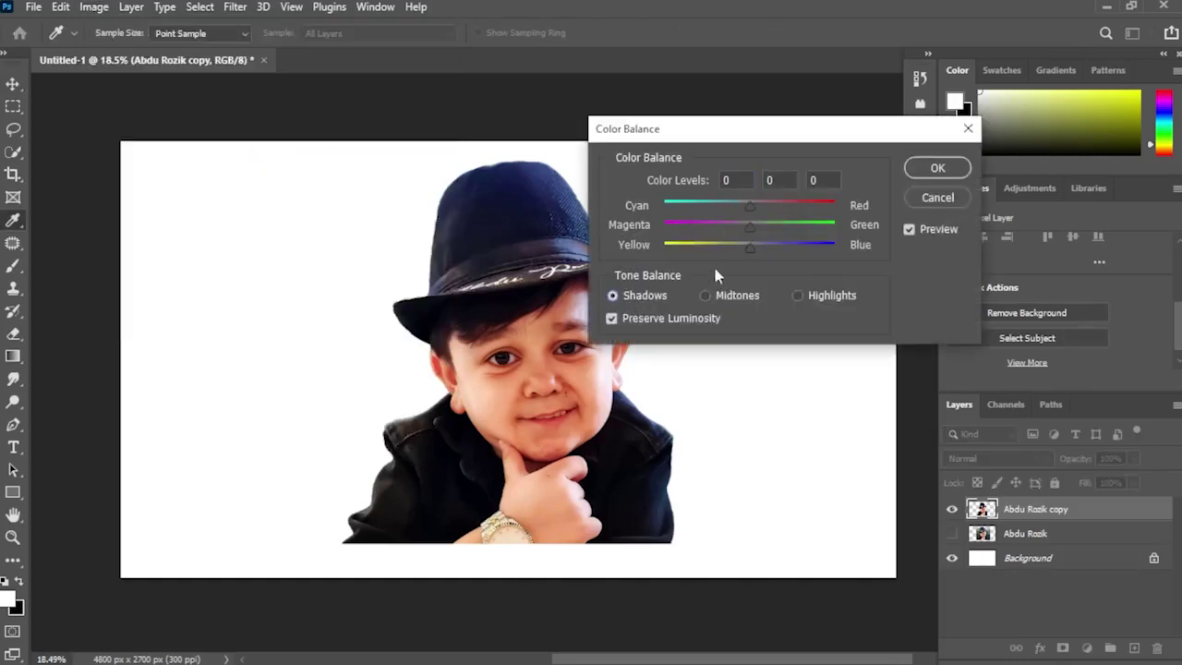
drag(749, 210, 749, 250)
click(706, 294)
click(794, 295)
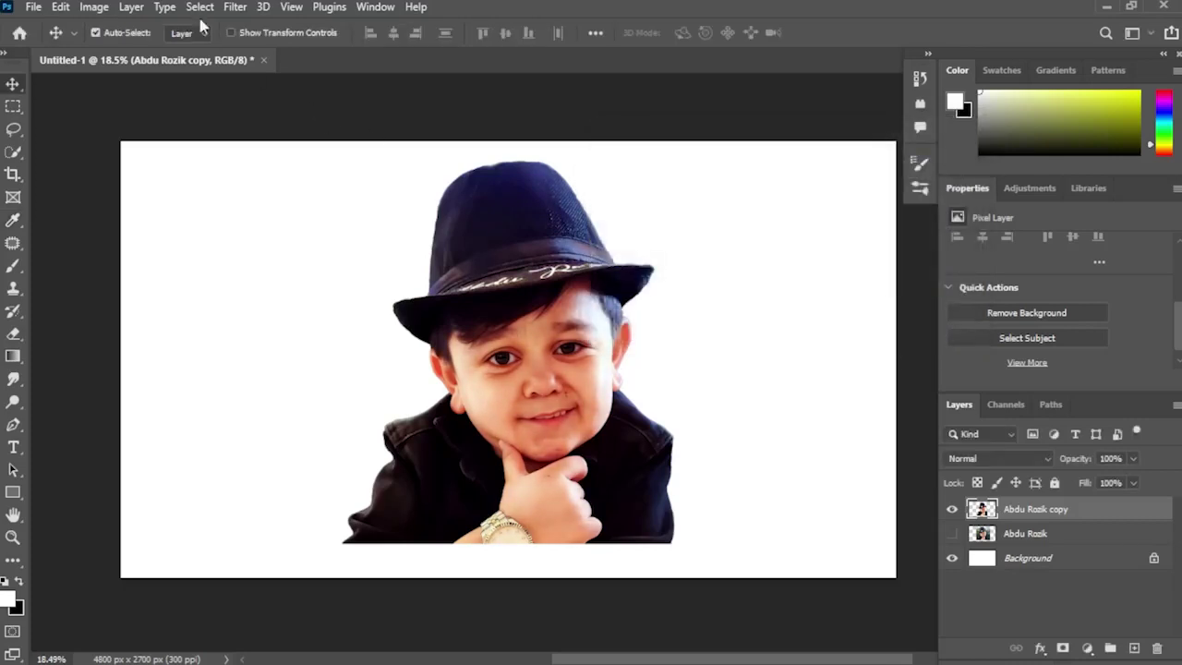
Step: Apply a Selective Color adjustment to the portrait, changing the black amount in Blacks and setting it to -20% in Whites
click(93, 7)
mouse_move(120, 52)
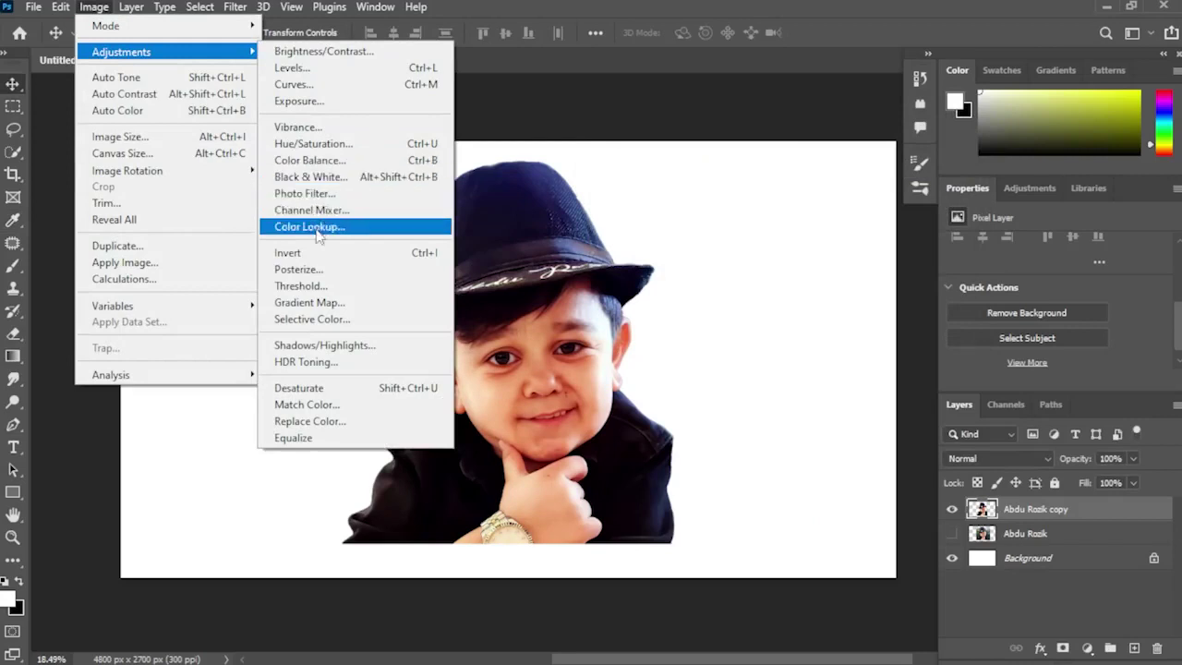
click(314, 319)
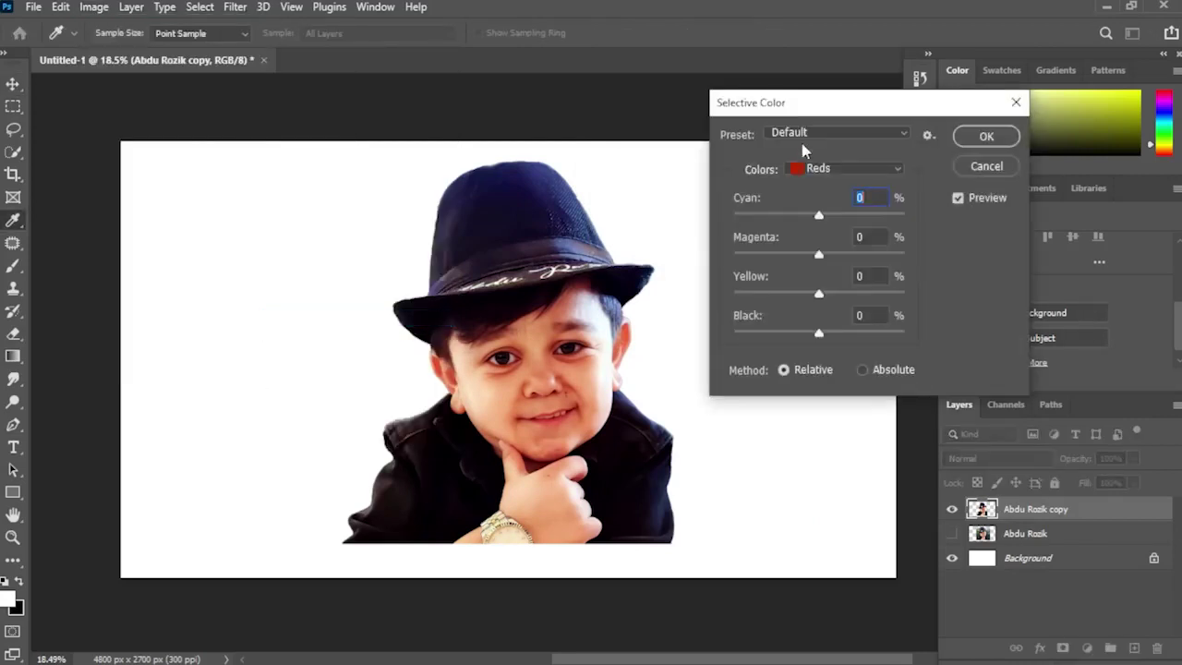
click(842, 168)
click(811, 314)
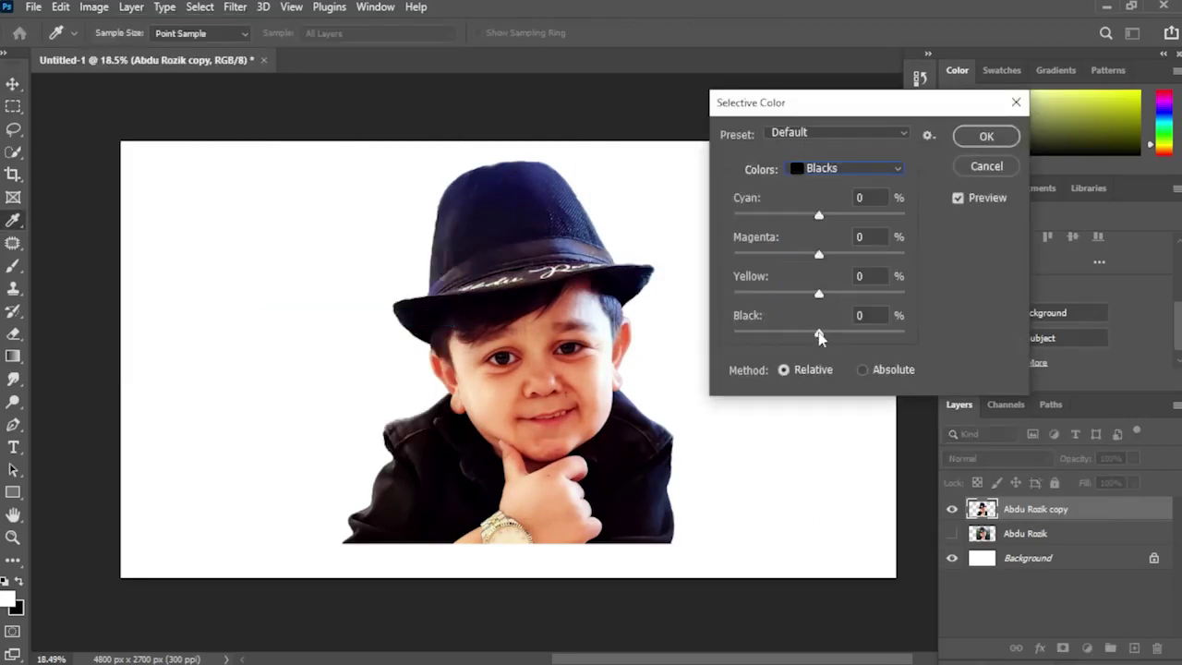
drag(819, 336, 818, 336)
click(824, 168)
click(826, 269)
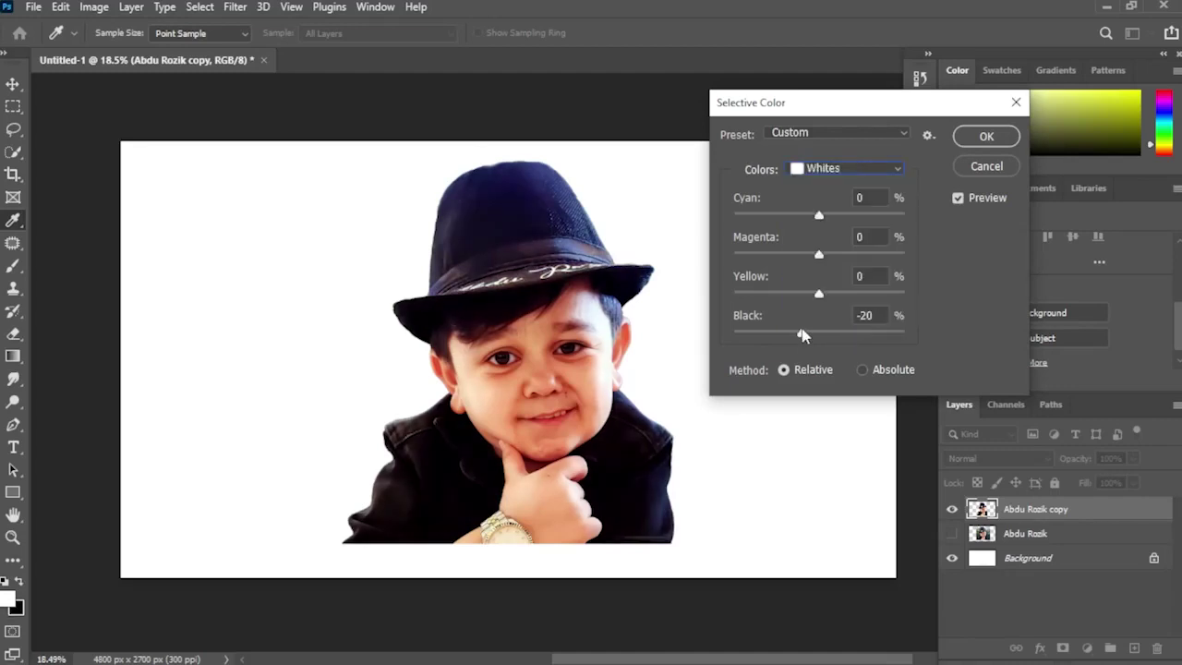
click(983, 137)
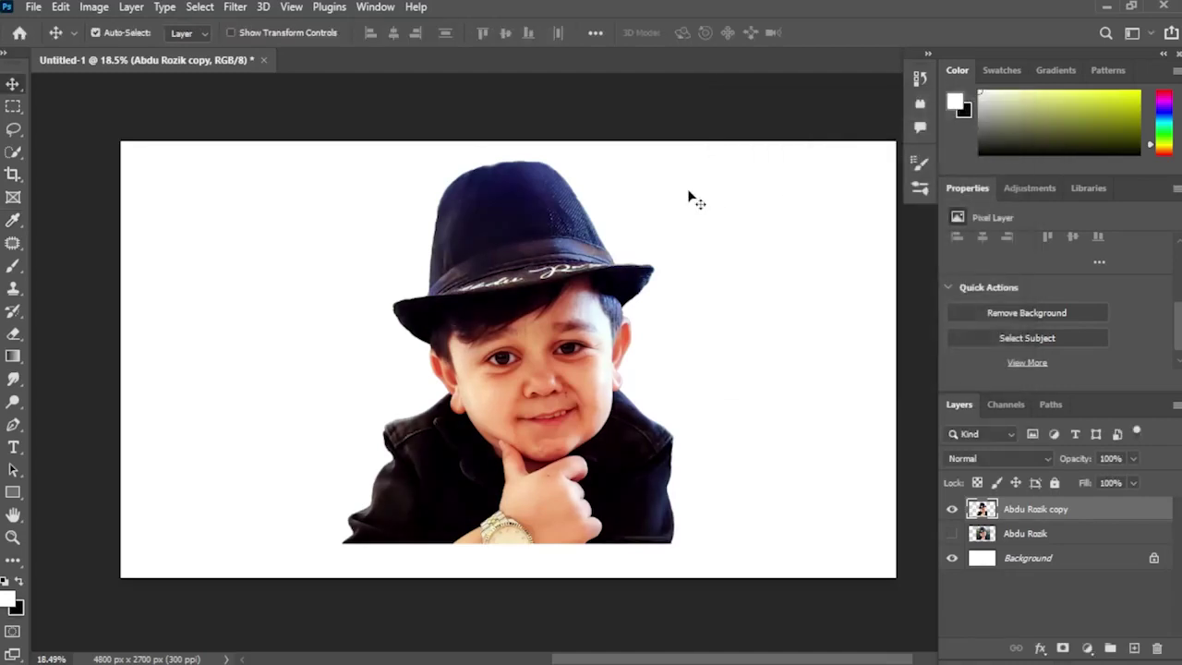
Step: Sharpen the portrait with Unsharp Mask at amount 261%, radius 8.9 pixels and threshold 0 levels
click(234, 7)
mouse_move(286, 330)
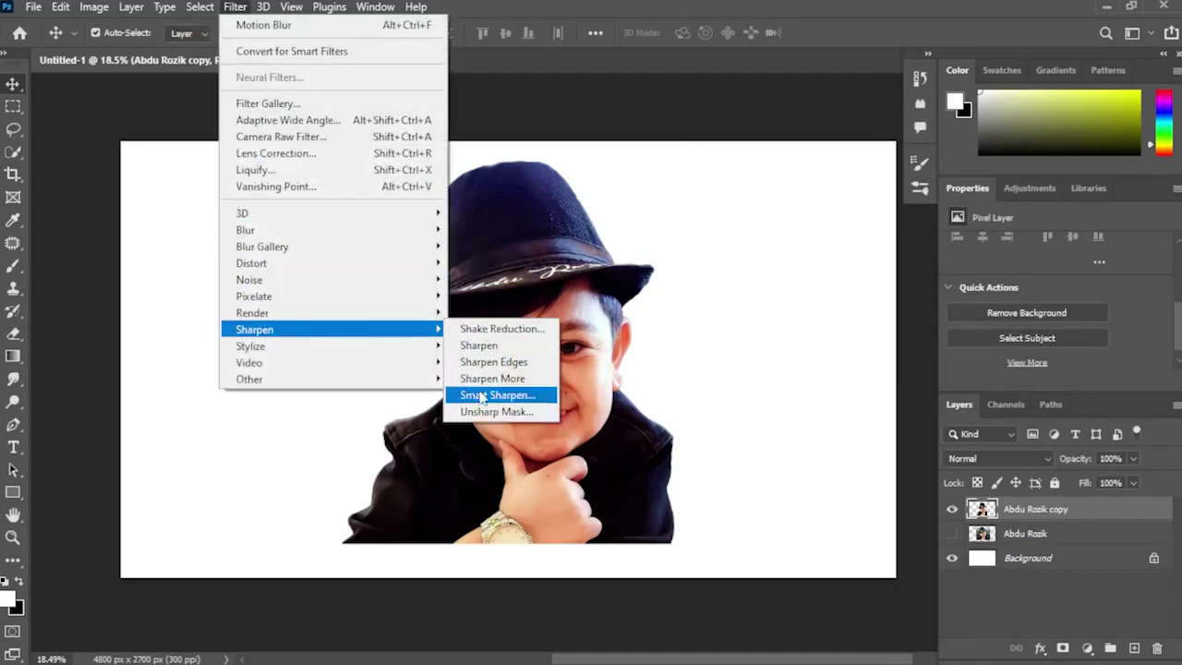
click(517, 417)
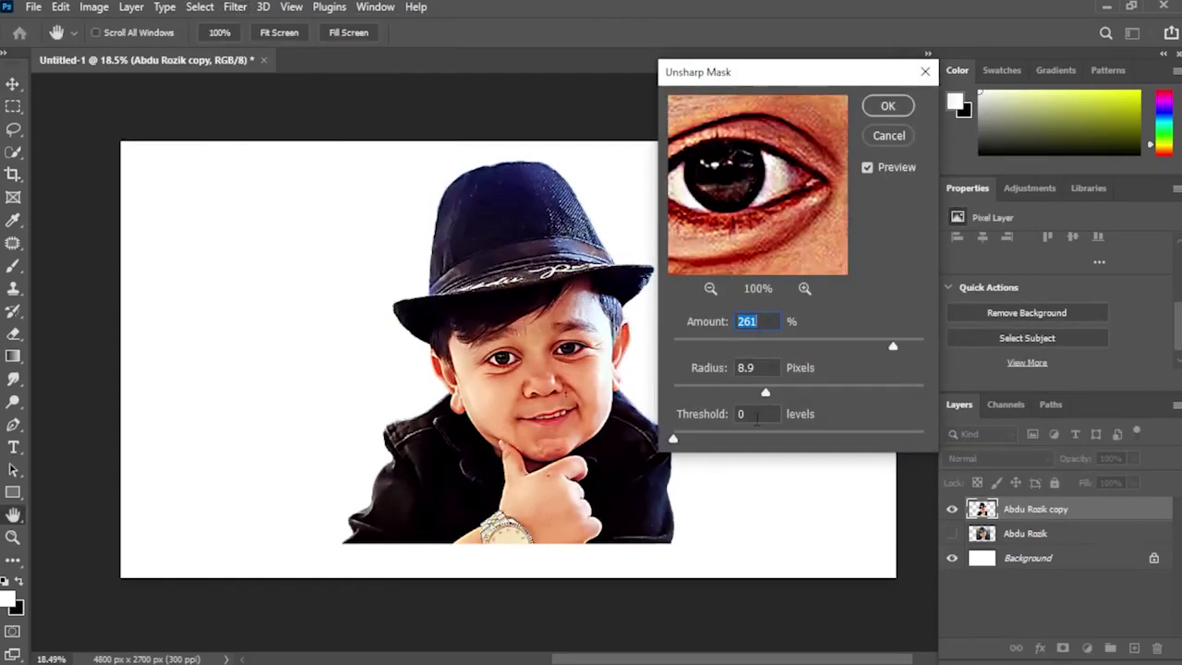
click(882, 107)
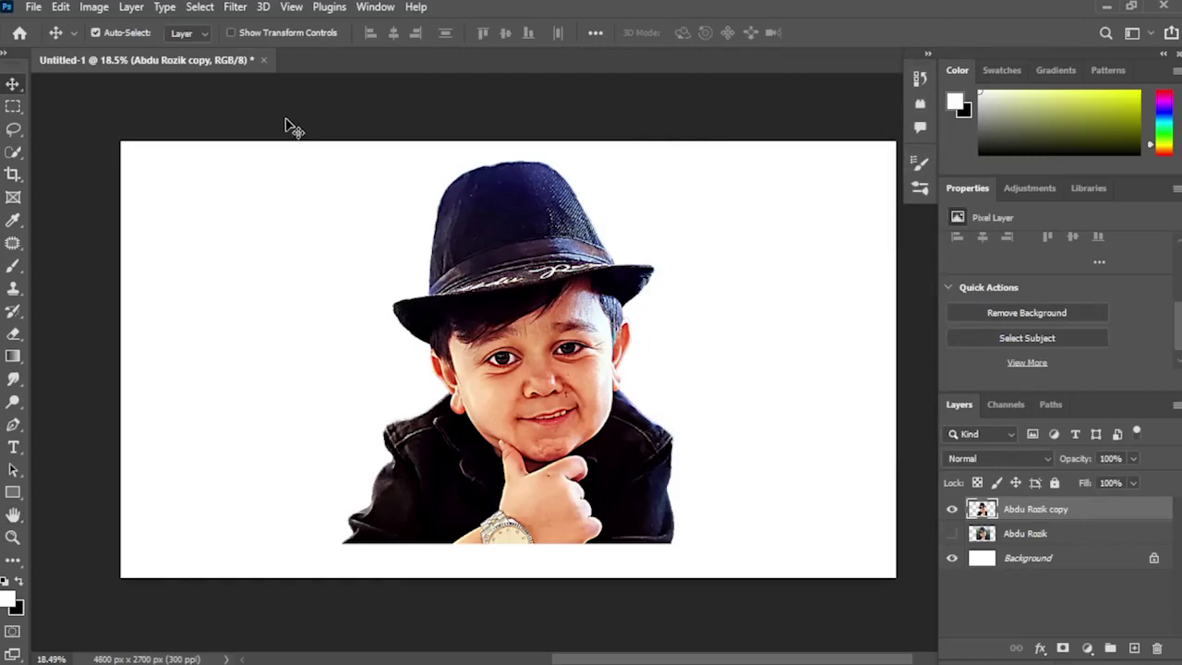
Step: Smooth the forehead skin below the hat and hair down to between the eyebrows with the Smudge tool at 61% strength
click(13, 378)
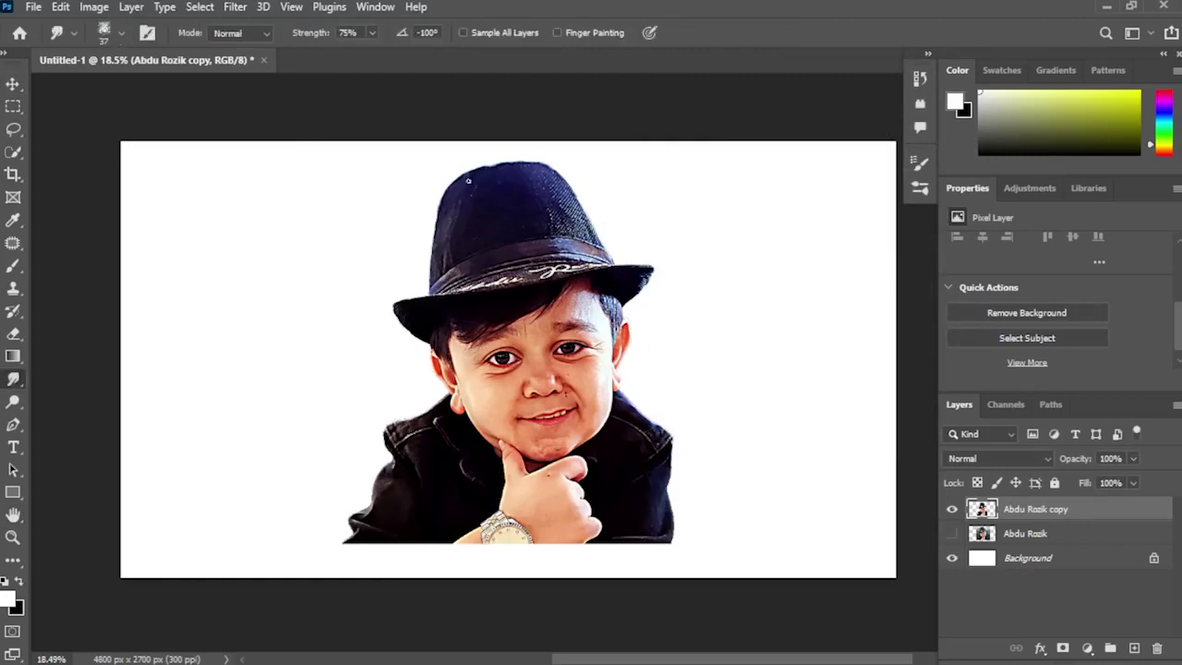
scroll(554, 305, up, 10)
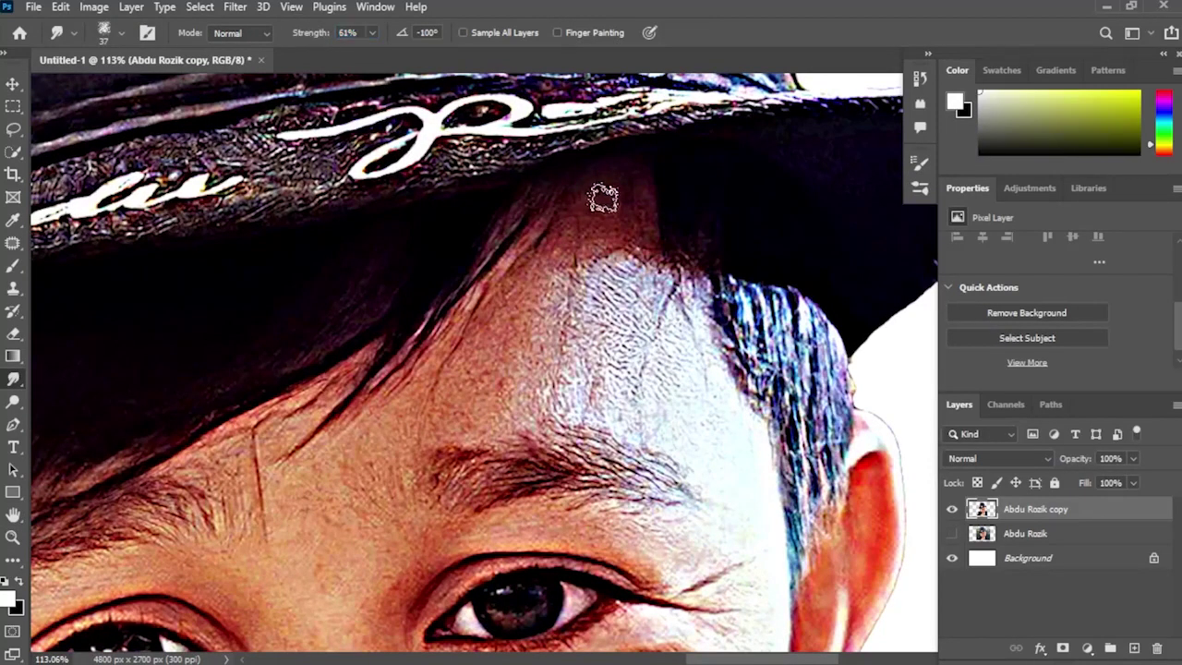
mouse_move(549, 207)
mouse_down()
mouse_move(520, 264)
mouse_move(436, 343)
mouse_up()
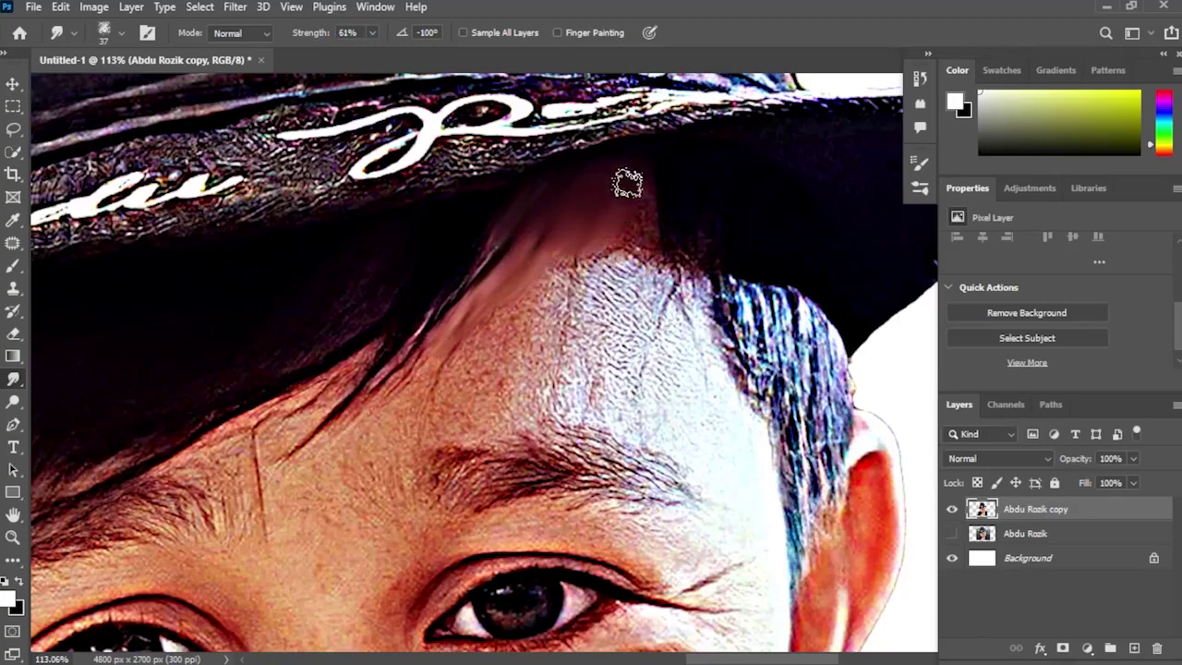
mouse_move(628, 179)
mouse_down()
mouse_move(635, 244)
mouse_move(531, 292)
mouse_move(432, 396)
mouse_move(563, 294)
mouse_move(581, 300)
mouse_move(616, 273)
mouse_move(587, 315)
mouse_move(638, 254)
mouse_move(633, 293)
mouse_move(651, 243)
mouse_move(649, 166)
mouse_move(550, 180)
mouse_move(638, 148)
mouse_move(660, 185)
mouse_move(653, 166)
mouse_move(658, 300)
mouse_move(583, 355)
mouse_move(666, 255)
mouse_up()
mouse_move(584, 215)
mouse_down()
mouse_move(477, 335)
mouse_move(560, 202)
mouse_move(424, 358)
mouse_move(479, 285)
mouse_move(477, 266)
mouse_move(337, 365)
mouse_move(508, 223)
mouse_move(301, 350)
mouse_move(158, 415)
mouse_move(210, 408)
mouse_move(486, 258)
mouse_move(504, 218)
mouse_move(291, 353)
mouse_move(444, 302)
mouse_move(354, 332)
mouse_move(407, 347)
mouse_move(529, 308)
mouse_move(563, 267)
mouse_move(449, 369)
mouse_move(507, 368)
mouse_move(549, 317)
mouse_move(530, 325)
mouse_move(587, 306)
mouse_move(578, 316)
mouse_move(608, 282)
mouse_move(656, 282)
mouse_move(642, 303)
mouse_move(673, 290)
mouse_move(668, 277)
mouse_move(736, 231)
mouse_move(680, 277)
mouse_move(650, 281)
mouse_move(741, 274)
mouse_move(749, 286)
mouse_move(720, 291)
mouse_move(756, 290)
mouse_move(798, 225)
mouse_move(766, 192)
mouse_move(762, 132)
mouse_up()
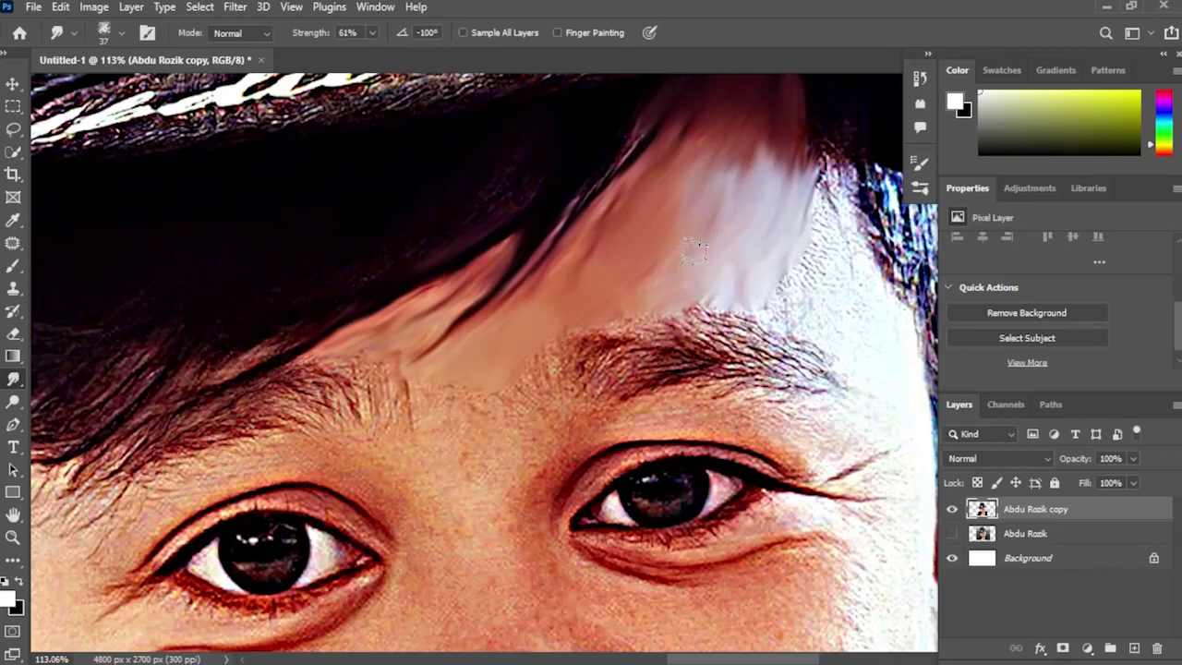
mouse_move(765, 233)
mouse_down()
mouse_move(691, 189)
mouse_move(698, 161)
mouse_move(718, 199)
mouse_move(691, 205)
mouse_move(664, 274)
mouse_move(636, 276)
mouse_move(675, 283)
mouse_move(643, 297)
mouse_move(681, 285)
mouse_move(692, 296)
mouse_move(724, 234)
mouse_move(749, 269)
mouse_move(688, 308)
mouse_move(714, 317)
mouse_move(765, 298)
mouse_up()
drag(583, 332, 789, 247)
drag(564, 301, 521, 292)
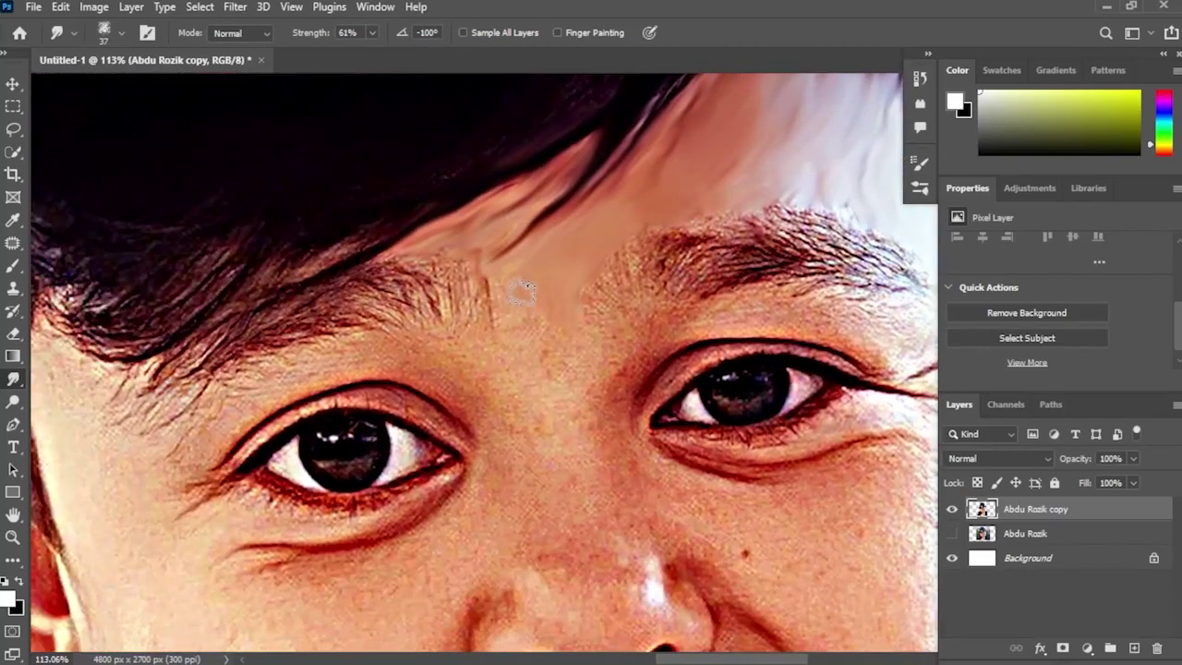
Step: Smudge the skin from between the eyebrows down the bridge of the nose into smooth painted strokes
scroll(573, 387, down, 3)
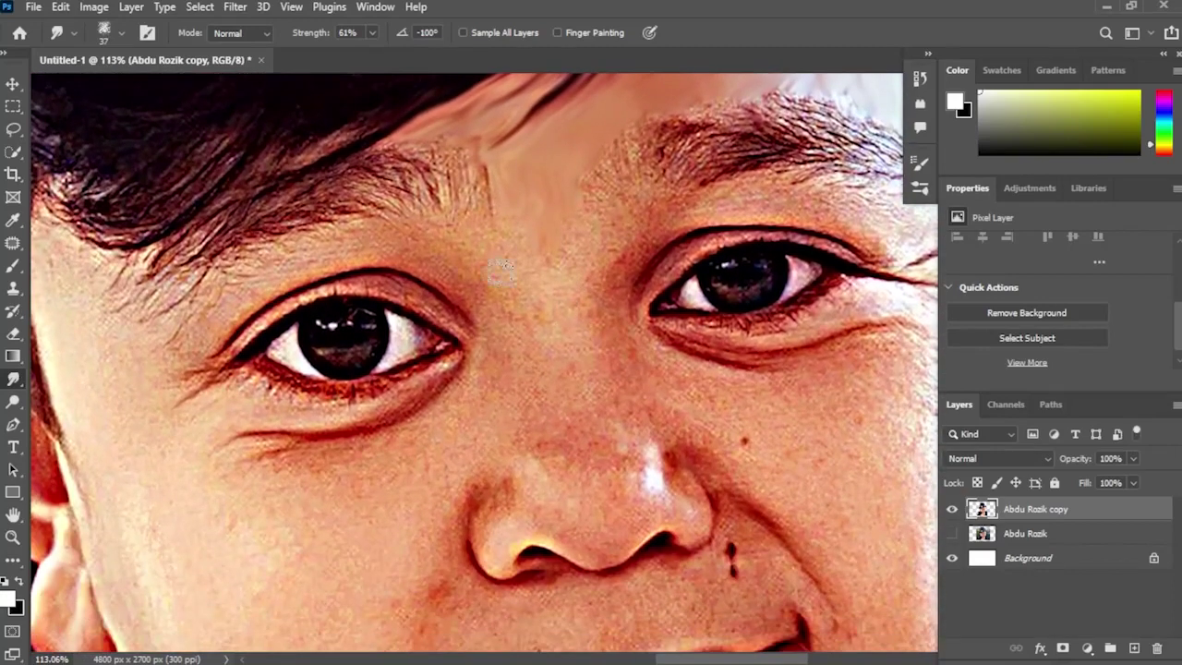
drag(566, 250, 570, 337)
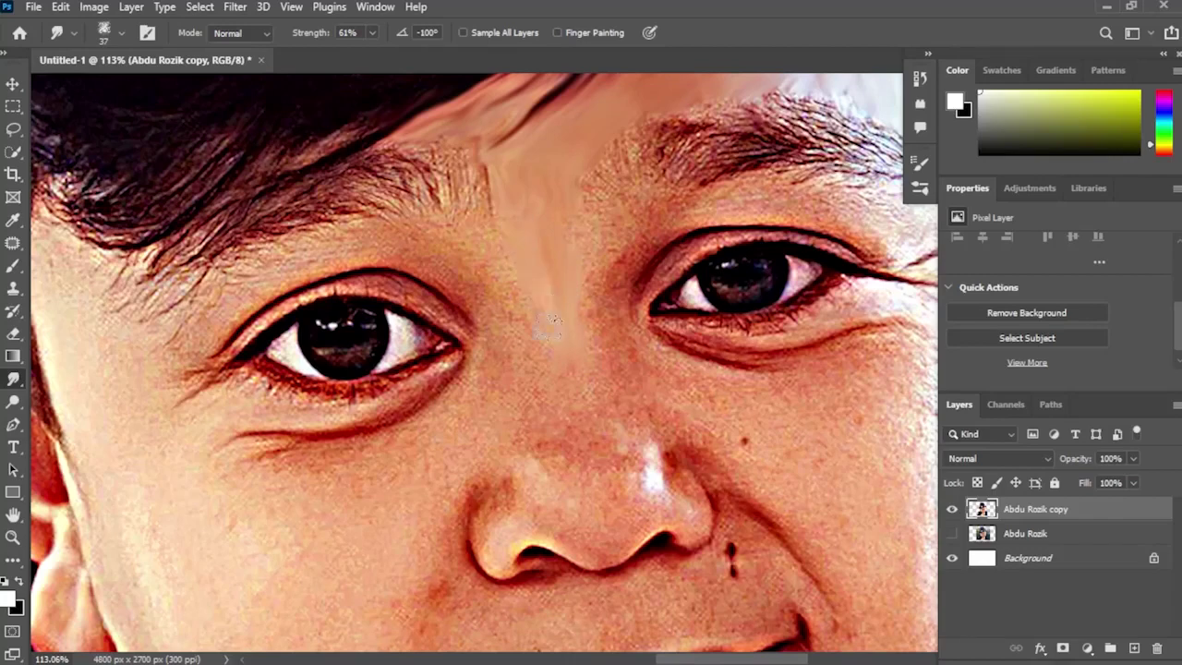
mouse_move(570, 378)
mouse_down()
mouse_move(591, 345)
mouse_move(591, 267)
mouse_up()
mouse_move(598, 385)
mouse_down()
mouse_move(581, 430)
mouse_move(552, 402)
mouse_move(546, 374)
mouse_up()
mouse_move(490, 263)
mouse_down()
mouse_move(529, 360)
mouse_move(527, 436)
mouse_move(544, 457)
mouse_move(613, 485)
mouse_move(631, 404)
mouse_move(630, 343)
mouse_move(614, 312)
mouse_move(679, 438)
mouse_move(676, 454)
mouse_move(647, 444)
mouse_up()
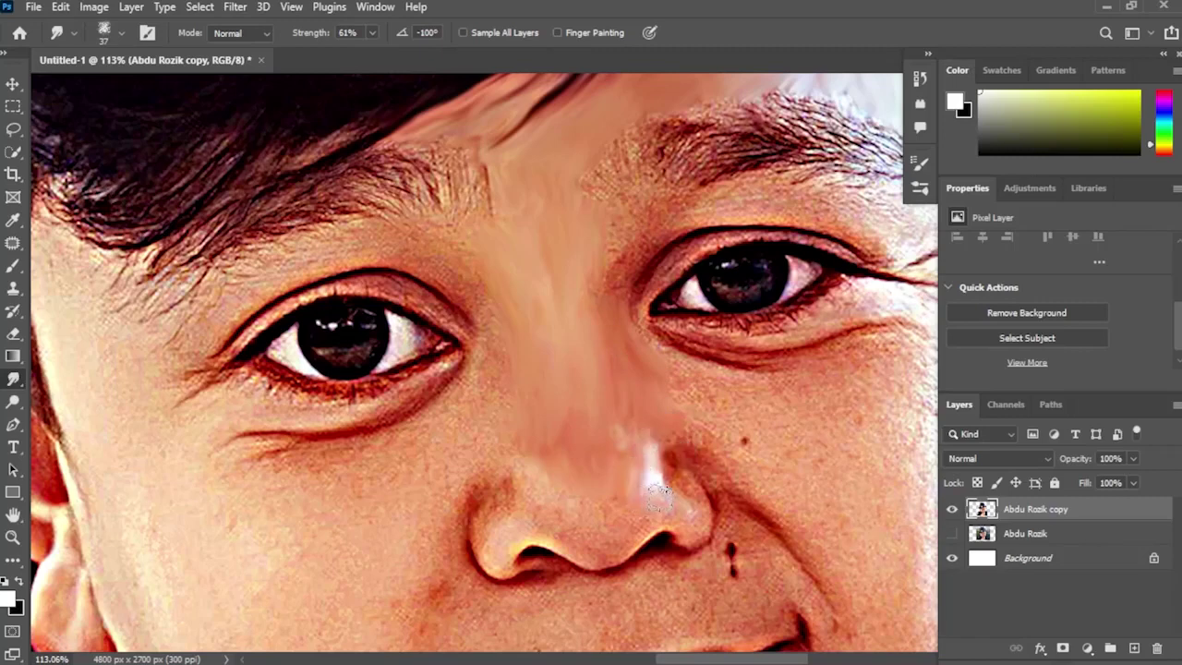
Step: Blend the nose tip, its highlight and both nostril wings with the Smudge tool
mouse_move(659, 499)
mouse_down()
mouse_move(669, 482)
mouse_move(688, 489)
mouse_move(673, 470)
mouse_move(685, 452)
mouse_move(617, 433)
mouse_move(610, 508)
mouse_up()
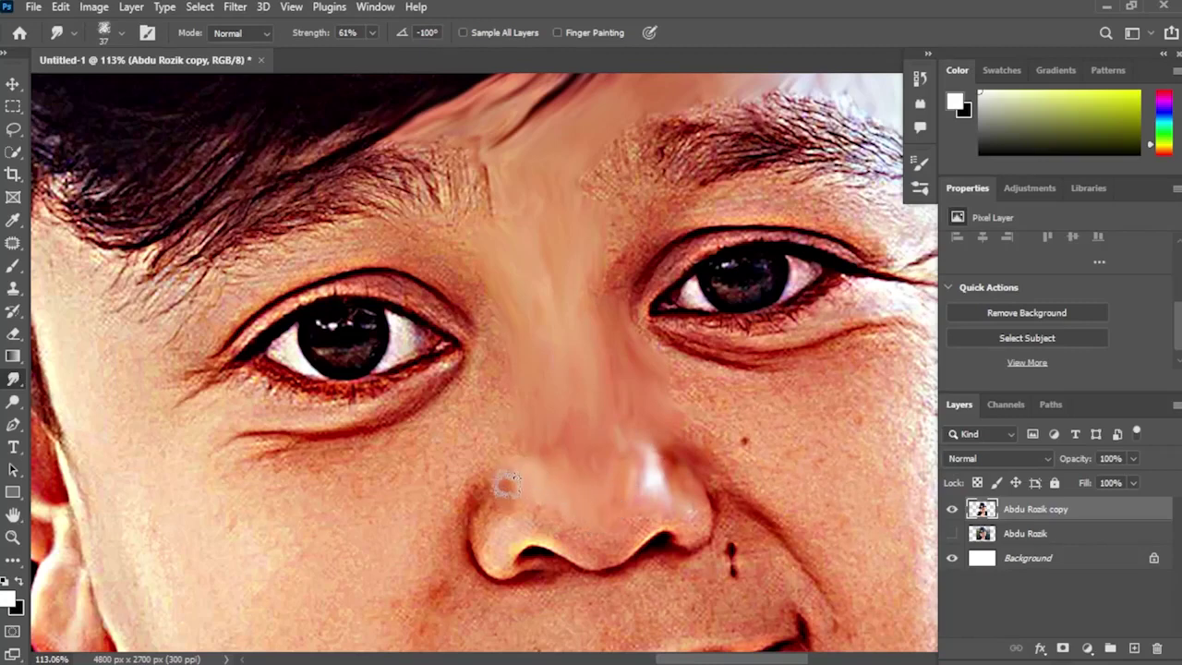
mouse_move(508, 484)
mouse_down()
mouse_move(486, 538)
mouse_move(480, 517)
mouse_move(496, 537)
mouse_move(552, 521)
mouse_move(576, 538)
mouse_move(569, 545)
mouse_move(538, 505)
mouse_move(589, 541)
mouse_move(629, 532)
mouse_move(601, 549)
mouse_move(662, 531)
mouse_up()
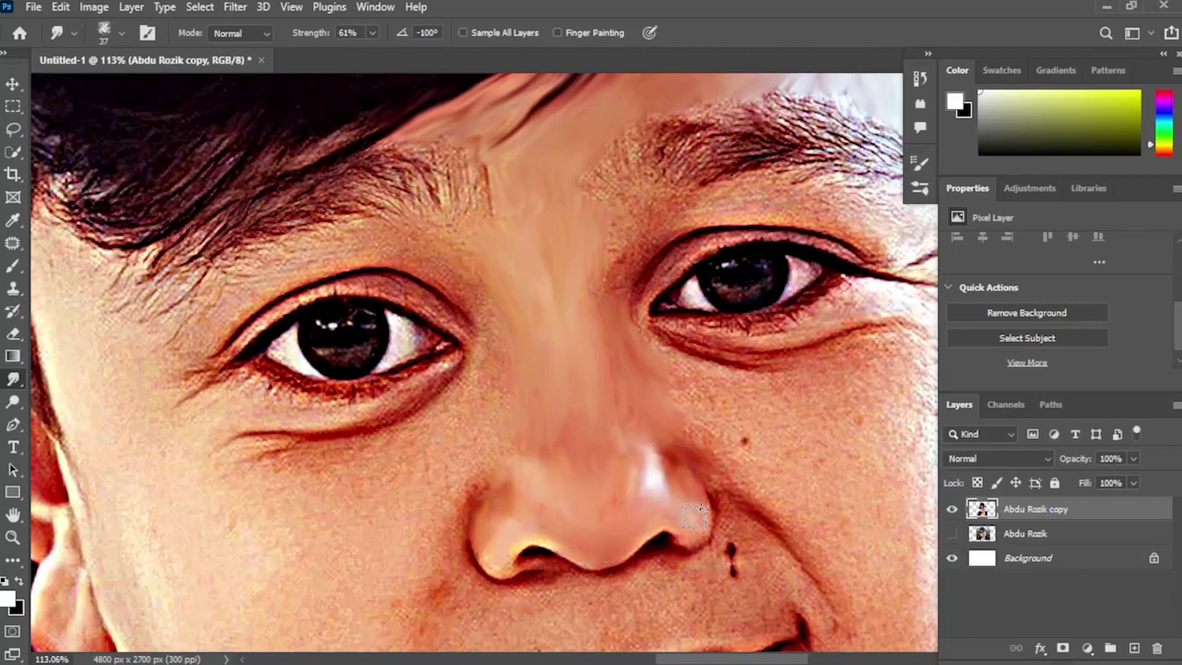
drag(696, 515, 695, 533)
scroll(665, 517, up, 2)
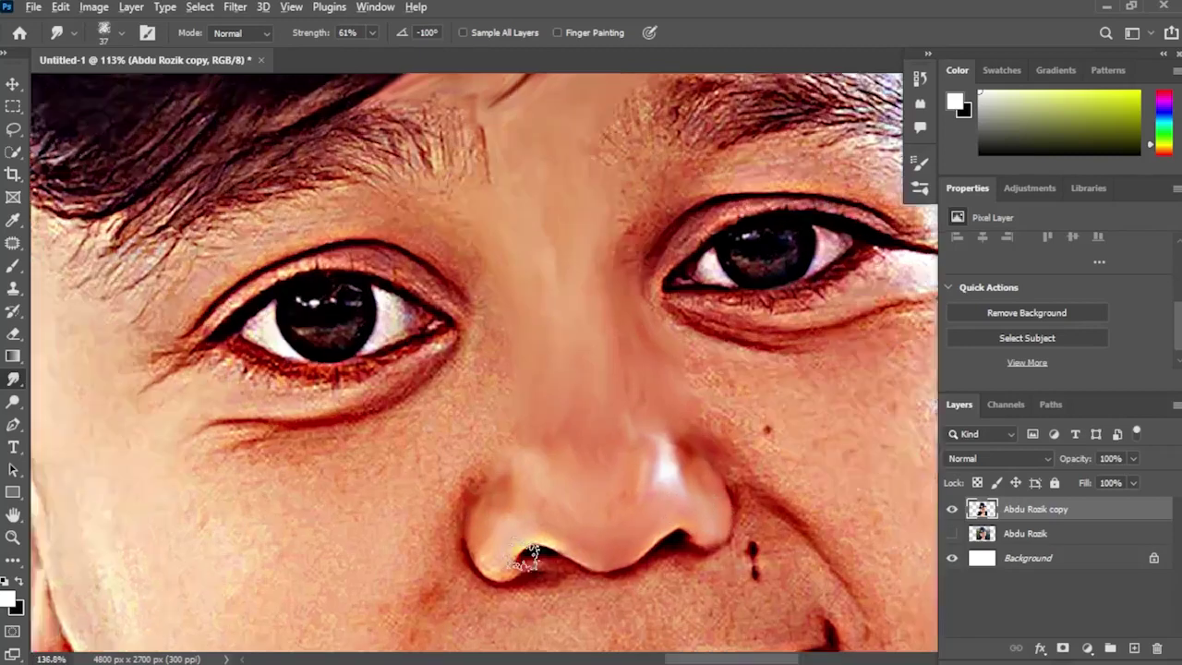
Step: Smudge the under-eye area and upper cheek on the image's left side, keeping the crease below the eye
mouse_move(504, 361)
mouse_down()
mouse_move(453, 364)
mouse_move(459, 330)
mouse_move(438, 396)
mouse_move(484, 320)
mouse_move(480, 417)
mouse_move(435, 438)
mouse_move(522, 353)
mouse_up()
mouse_move(639, 321)
mouse_down()
mouse_move(591, 396)
mouse_move(607, 364)
mouse_move(577, 451)
mouse_move(567, 395)
mouse_move(528, 436)
mouse_move(521, 407)
mouse_move(462, 425)
mouse_move(496, 320)
mouse_move(450, 325)
mouse_move(536, 269)
mouse_move(440, 322)
mouse_move(293, 325)
mouse_move(321, 307)
mouse_move(316, 345)
mouse_move(376, 298)
mouse_move(500, 261)
mouse_move(554, 219)
mouse_move(486, 268)
mouse_move(445, 269)
mouse_move(536, 211)
mouse_move(450, 243)
mouse_move(298, 254)
mouse_move(385, 264)
mouse_move(292, 269)
mouse_move(337, 263)
mouse_move(283, 241)
mouse_move(196, 298)
mouse_up()
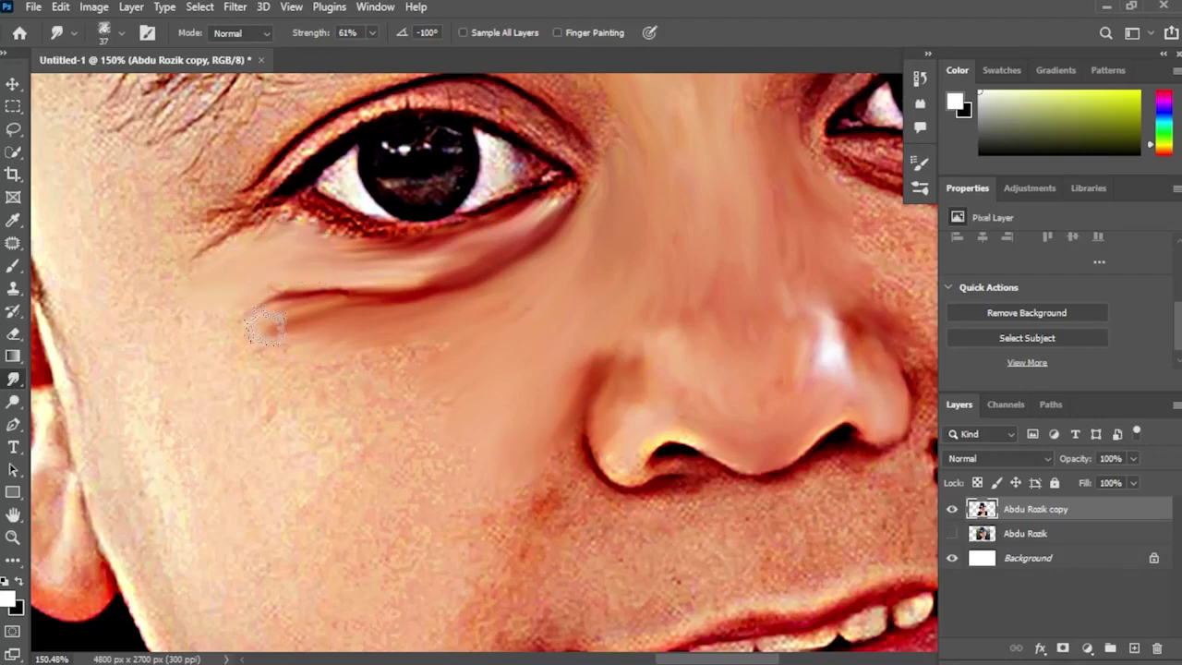
drag(265, 326, 277, 370)
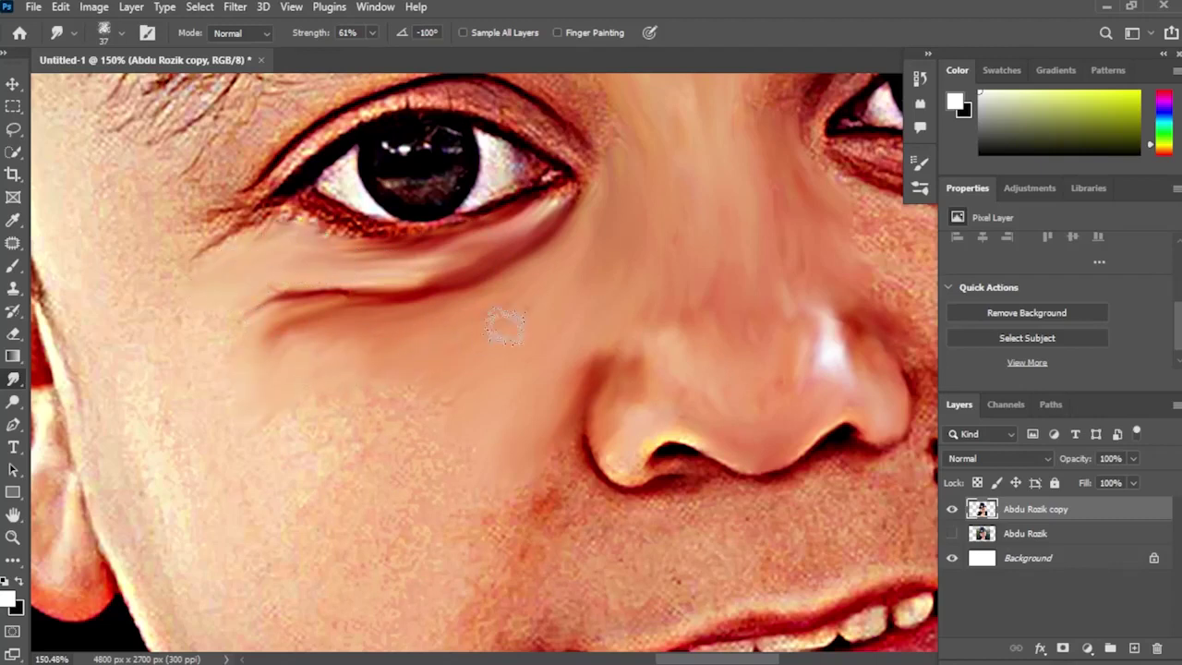
mouse_move(289, 420)
mouse_down()
mouse_move(305, 490)
mouse_move(366, 493)
mouse_move(430, 453)
mouse_move(445, 414)
mouse_move(412, 445)
mouse_move(471, 487)
mouse_move(463, 346)
mouse_up()
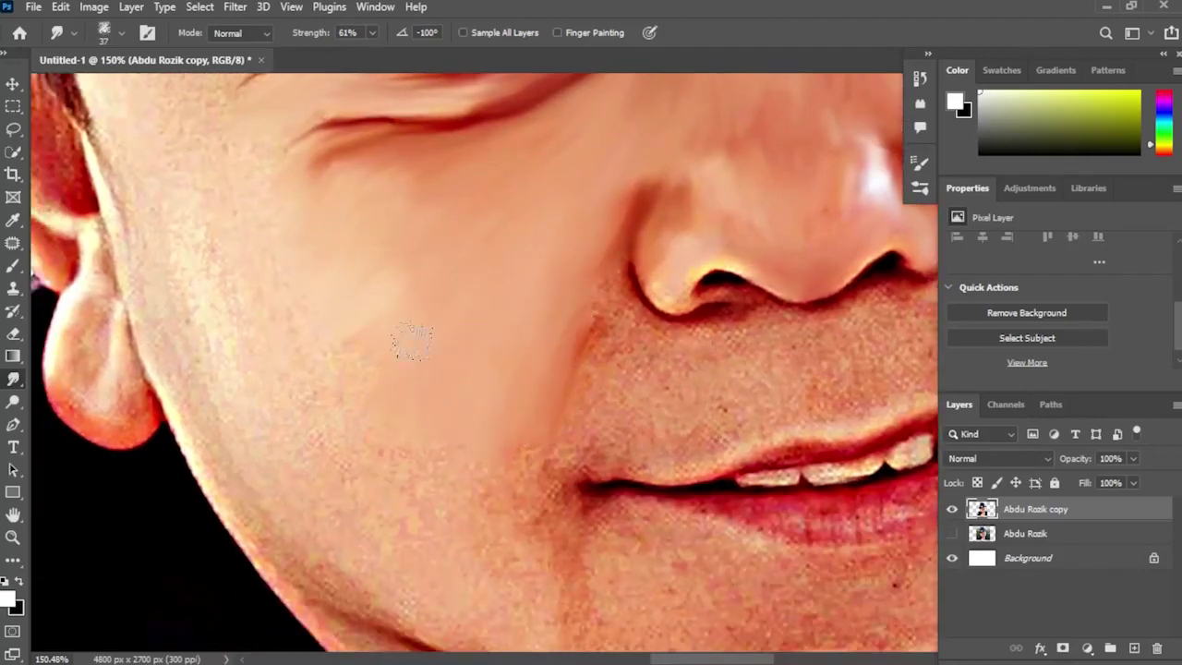
Step: Smooth the lower cheek on the image's left side, from the face edge to the mouth corner
mouse_move(287, 335)
mouse_down()
mouse_move(232, 238)
mouse_move(224, 330)
mouse_move(265, 374)
mouse_move(292, 438)
mouse_up()
mouse_move(453, 509)
mouse_down()
mouse_move(492, 518)
mouse_move(523, 494)
mouse_move(507, 577)
mouse_up()
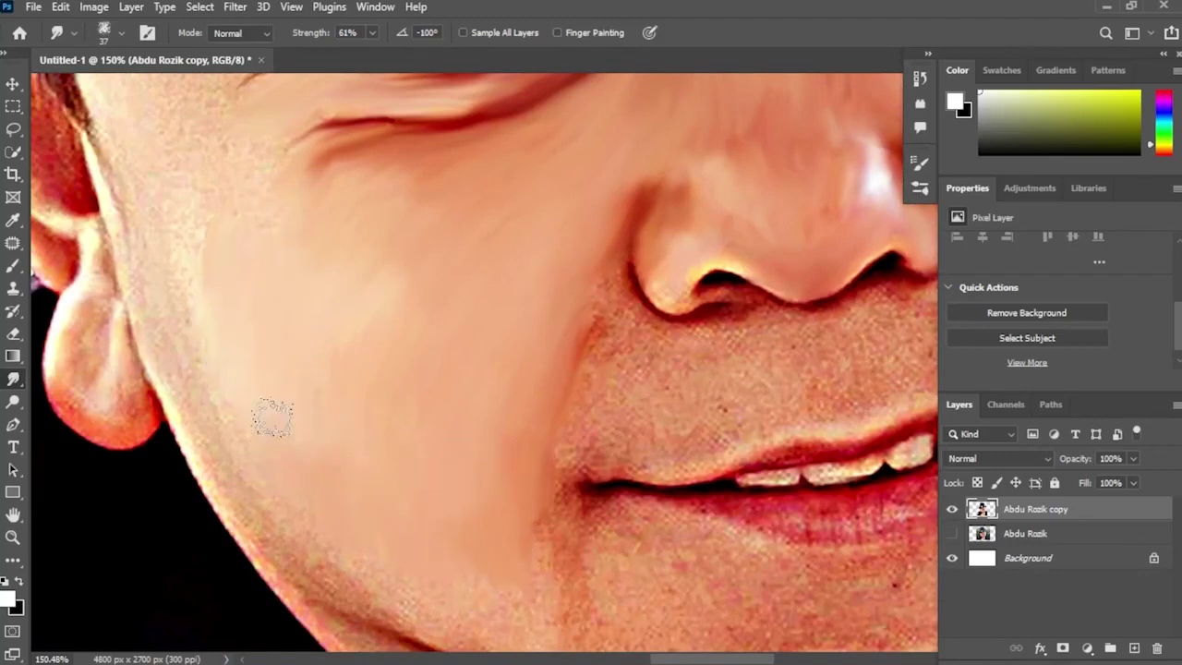
mouse_move(259, 362)
mouse_down()
mouse_move(414, 446)
mouse_move(418, 510)
mouse_up()
mouse_move(397, 331)
mouse_down()
mouse_move(366, 315)
mouse_move(347, 369)
mouse_move(357, 486)
mouse_move(372, 415)
mouse_up()
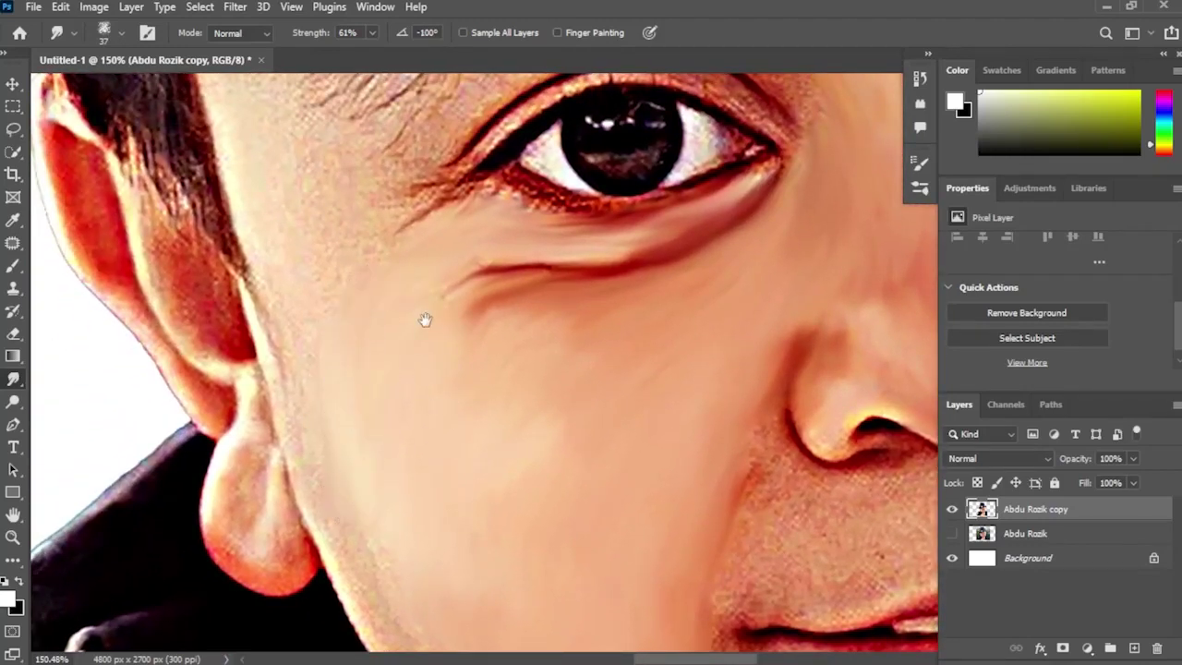
Step: Blend the lower lid, under-eye crease and upper eyelid of the image's left eye, reducing the smudge brush to 19 px
drag(425, 319, 436, 430)
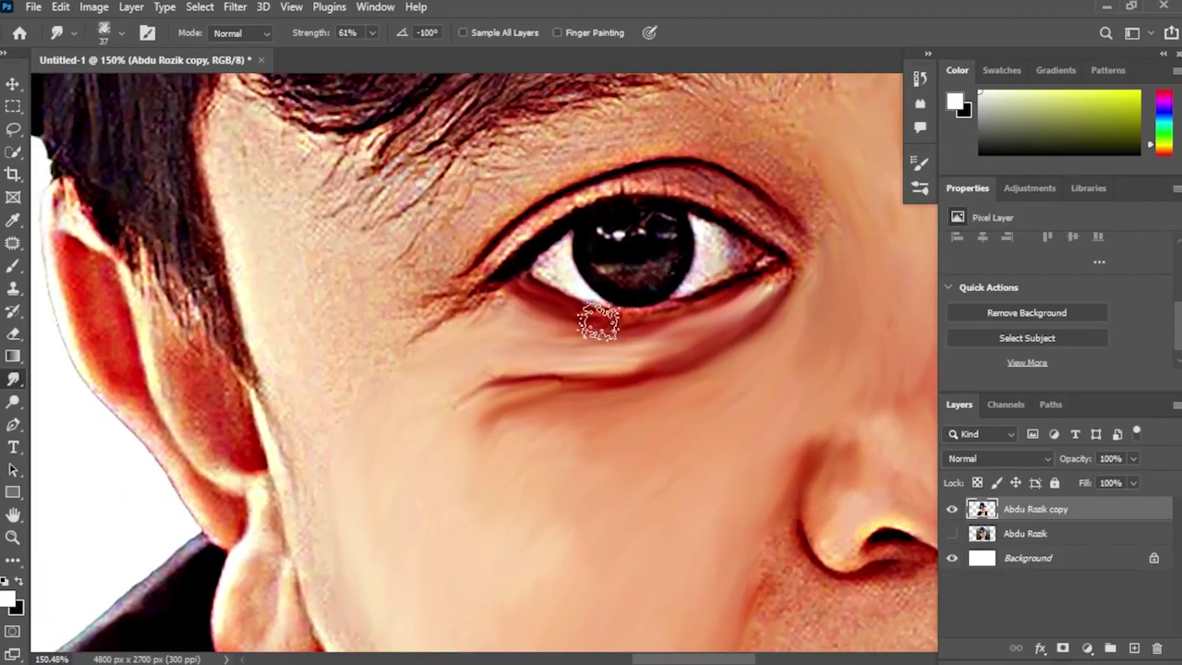
mouse_move(599, 322)
mouse_down()
mouse_move(716, 309)
mouse_move(560, 319)
mouse_move(619, 314)
mouse_up()
alt+right_click(717, 299)
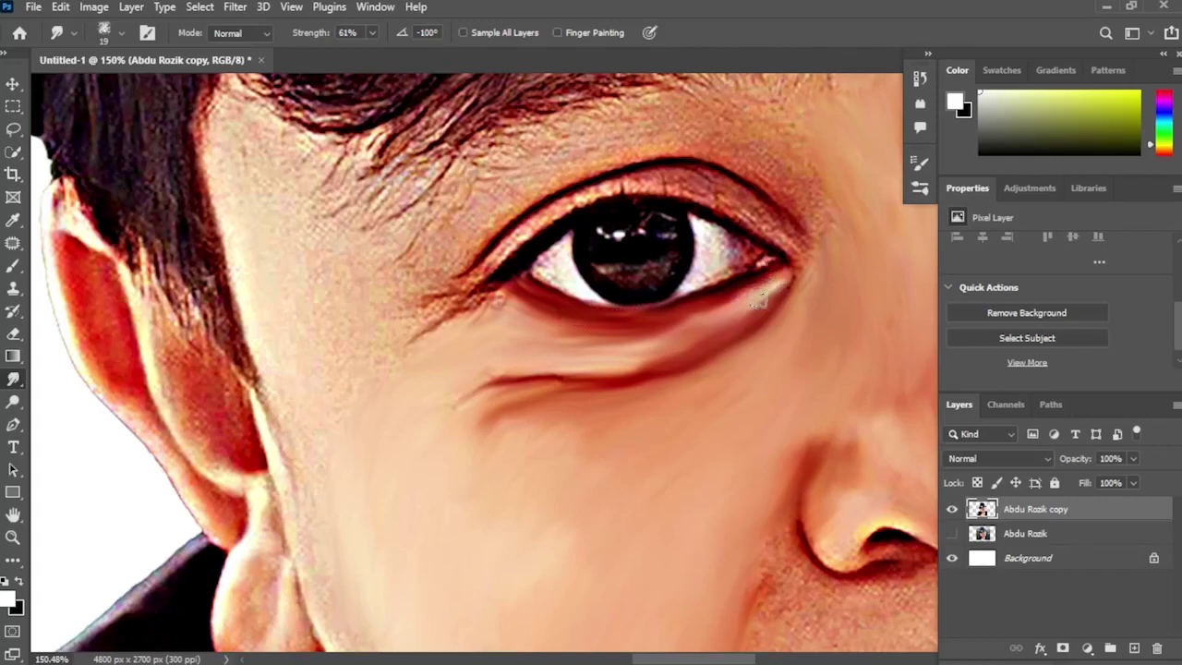
mouse_move(503, 382)
mouse_down()
mouse_move(433, 419)
mouse_move(425, 389)
mouse_up()
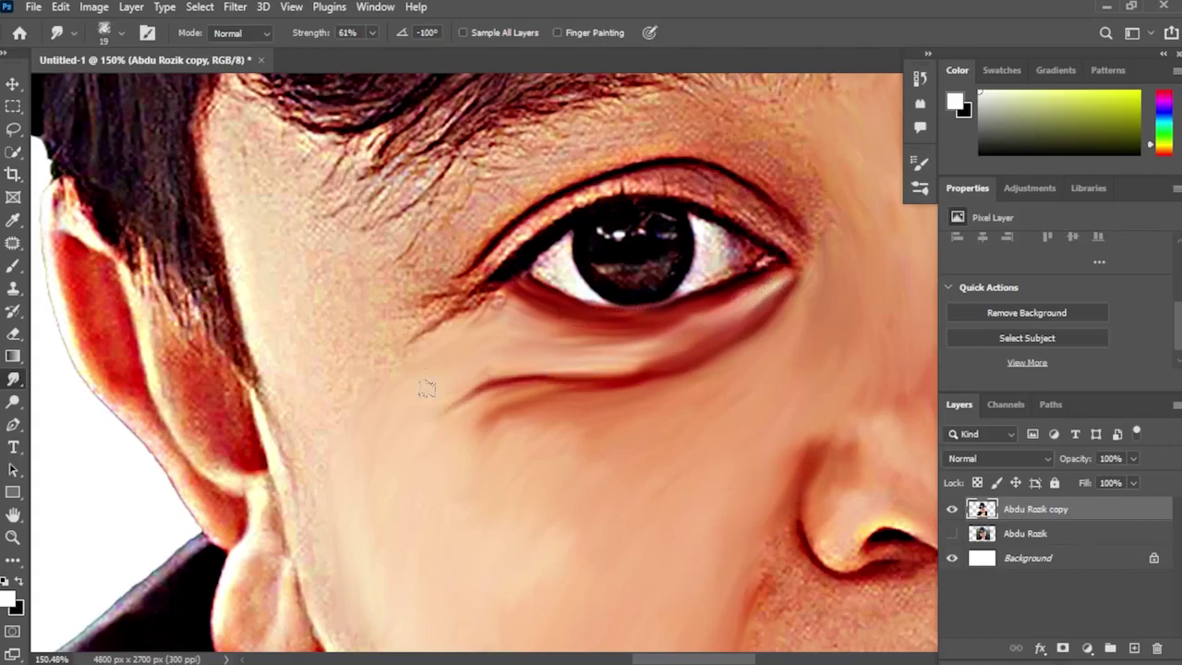
mouse_move(450, 312)
mouse_down()
mouse_move(410, 307)
mouse_move(498, 264)
mouse_move(528, 232)
mouse_move(502, 246)
mouse_move(583, 196)
mouse_move(542, 211)
mouse_move(609, 187)
mouse_move(600, 192)
mouse_move(705, 184)
mouse_move(662, 173)
mouse_move(749, 197)
mouse_move(793, 230)
mouse_move(702, 200)
mouse_move(755, 222)
mouse_up()
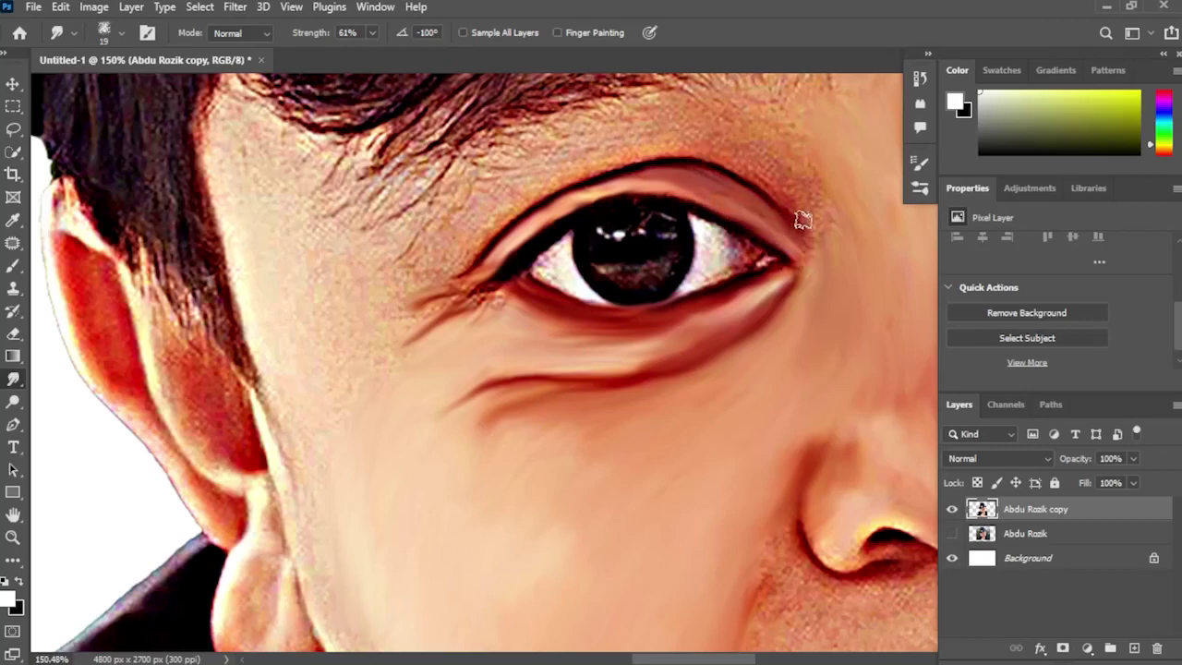
mouse_move(581, 184)
mouse_down()
mouse_move(540, 199)
mouse_move(467, 270)
mouse_up()
Step: Enlarge the smudge brush to 29 px and smooth the skin below the image-left eyebrow, across the temple and around the outer eye corner
drag(711, 150, 629, 242)
alt+right_click(622, 242)
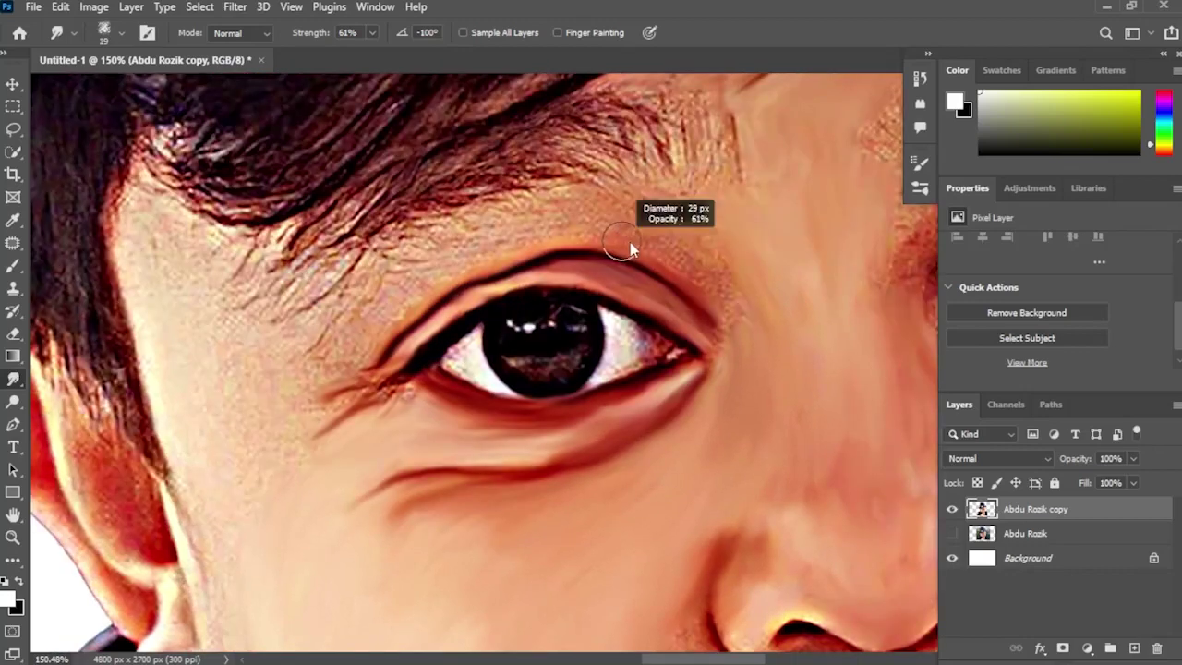
mouse_move(719, 351)
mouse_down()
mouse_move(707, 370)
mouse_move(735, 290)
mouse_move(699, 232)
mouse_move(712, 286)
mouse_move(641, 238)
mouse_move(733, 240)
mouse_move(652, 190)
mouse_move(636, 232)
mouse_move(540, 211)
mouse_move(480, 238)
mouse_move(402, 279)
mouse_move(322, 349)
mouse_move(422, 393)
mouse_move(318, 377)
mouse_up()
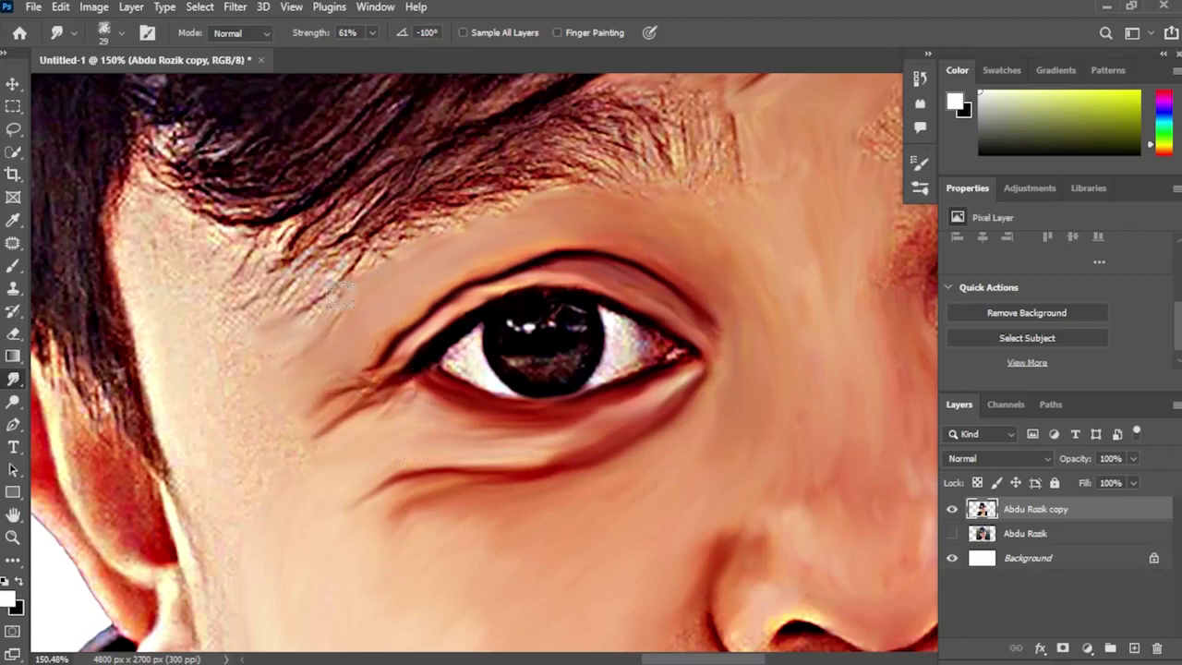
mouse_move(339, 294)
mouse_down()
mouse_move(274, 251)
mouse_move(243, 282)
mouse_move(159, 195)
mouse_move(120, 192)
mouse_move(150, 229)
mouse_up()
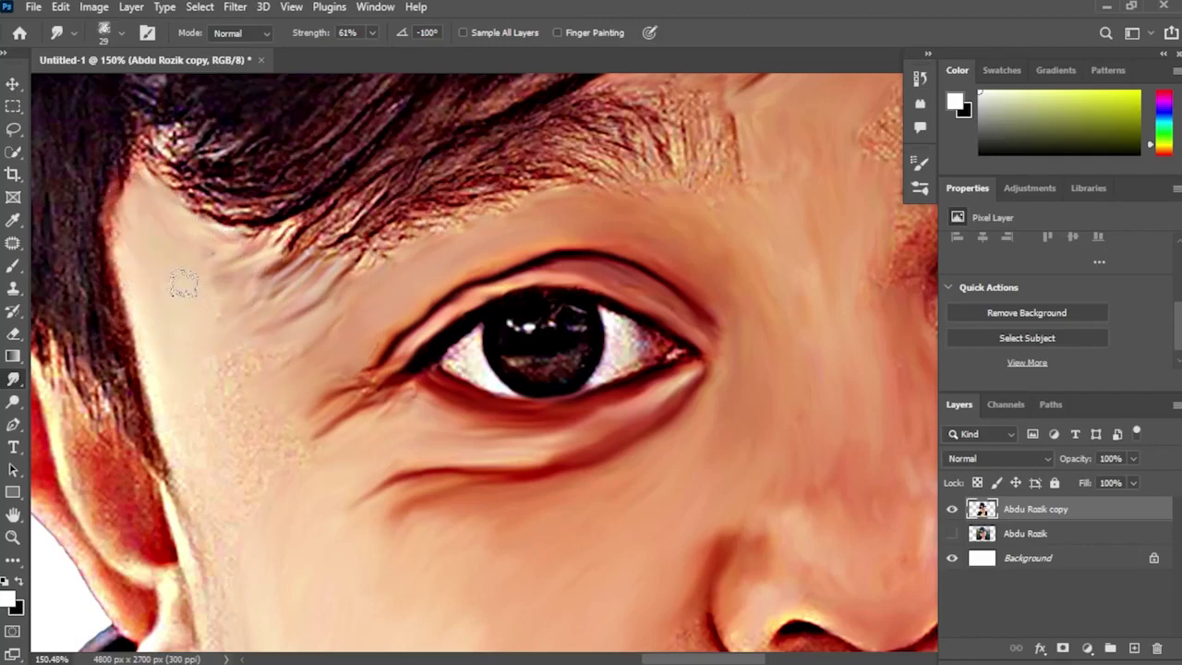
drag(276, 430, 432, 285)
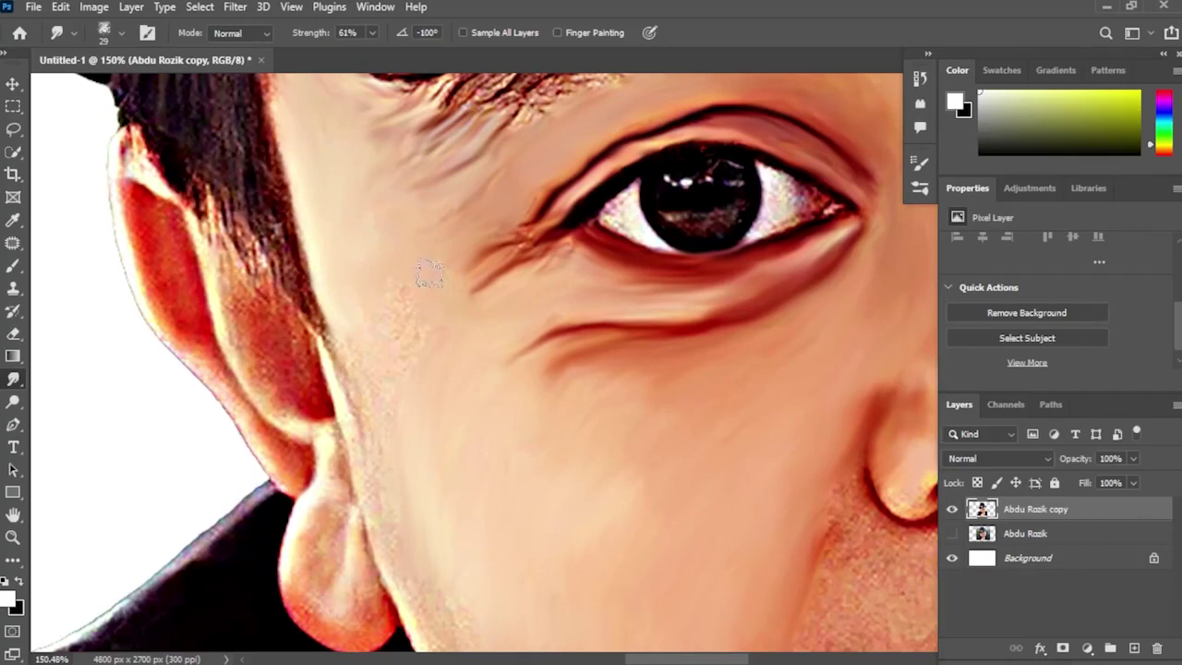
drag(535, 231, 519, 248)
drag(547, 176, 633, 117)
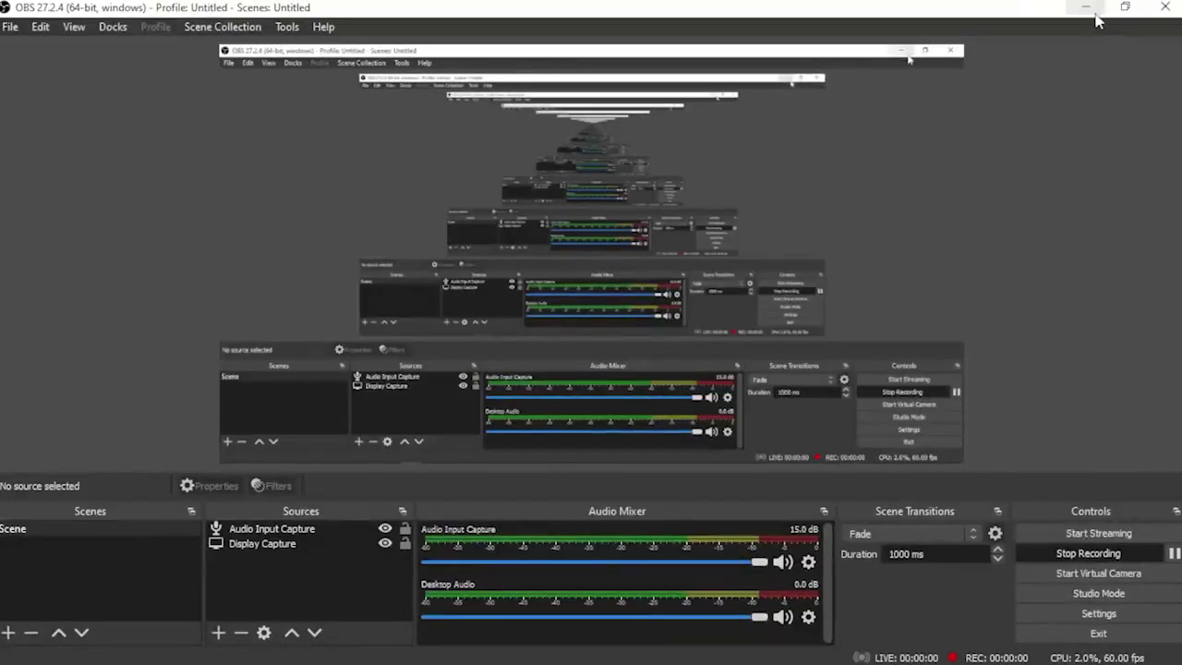
Step: Smudge the face edge beside the earlobe and along the jawline on the image's left side, down to the thumb
click(1095, 8)
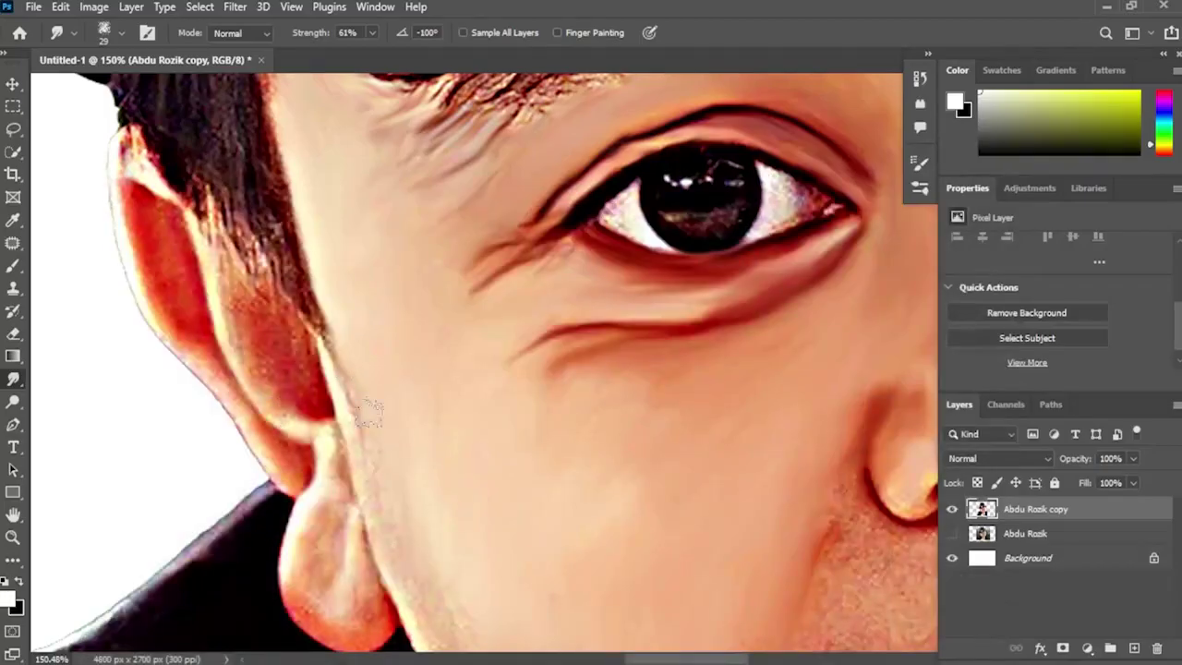
scroll(368, 413, down, 5)
drag(345, 215, 371, 289)
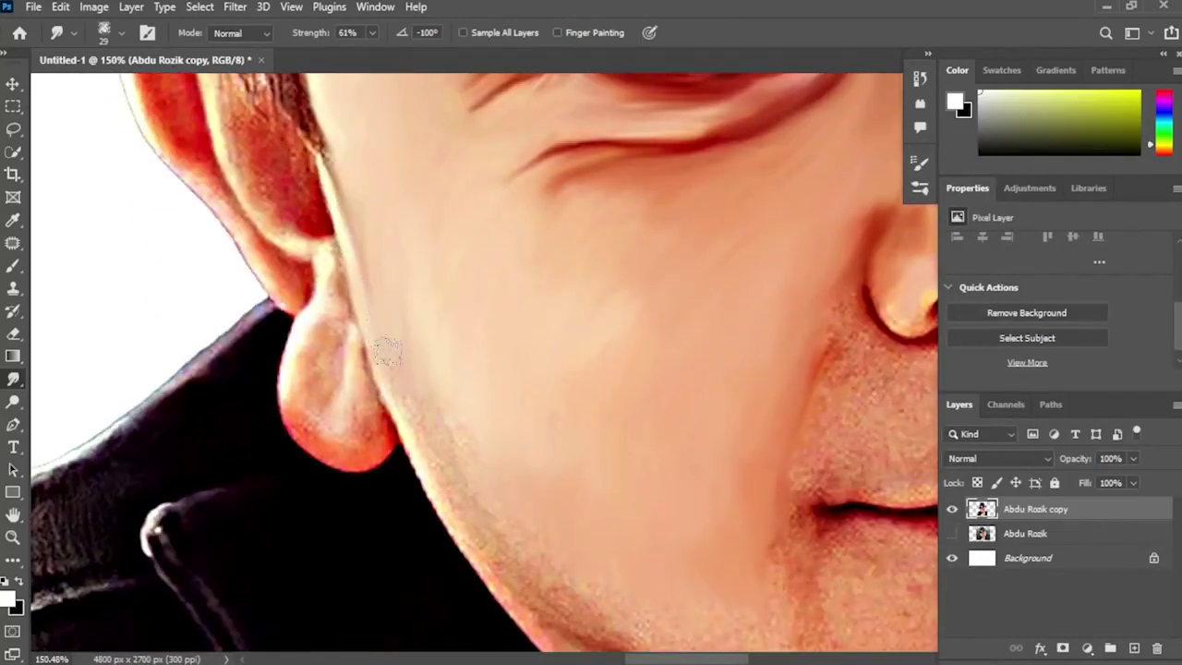
scroll(453, 338, down, 3)
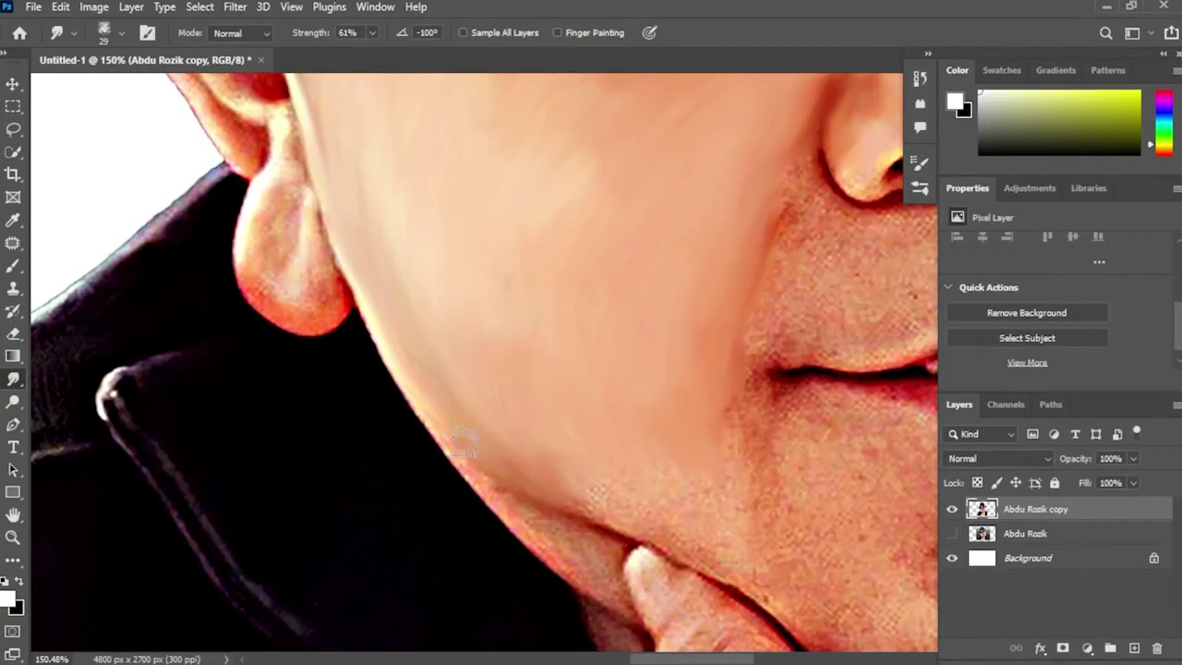
drag(432, 424, 578, 569)
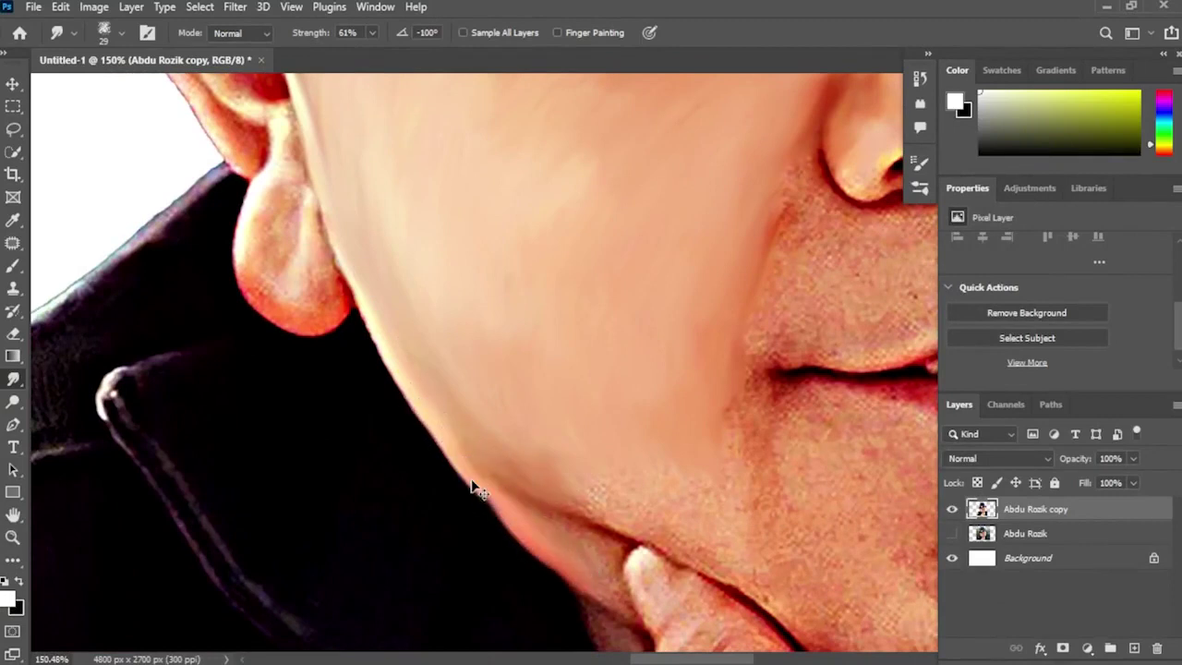
Step: Smooth the lower cheek above the jaw crease and, with the brush at 11 px, the shaded skin beside the thumb tip
mouse_move(473, 486)
mouse_down()
mouse_move(453, 433)
mouse_move(399, 368)
mouse_move(468, 463)
mouse_move(571, 548)
mouse_move(524, 475)
mouse_move(507, 474)
mouse_move(530, 498)
mouse_move(488, 462)
mouse_up()
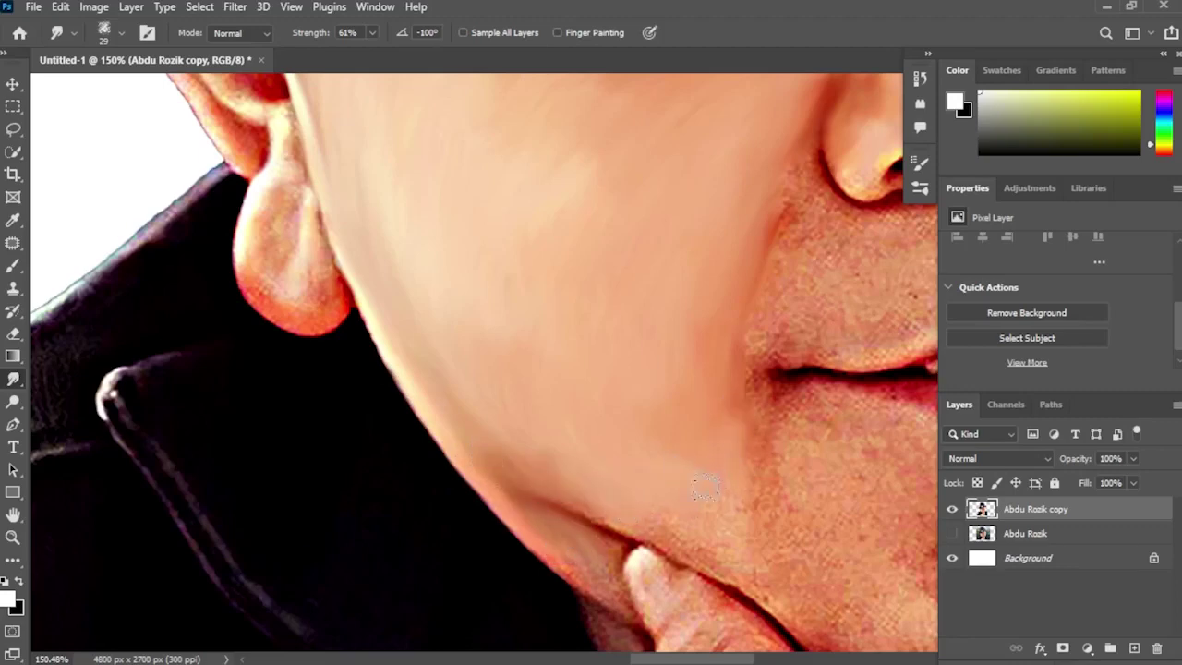
mouse_move(708, 485)
mouse_down()
mouse_move(622, 324)
mouse_move(647, 417)
mouse_up()
mouse_move(515, 357)
mouse_down()
mouse_move(493, 386)
mouse_move(523, 382)
mouse_move(498, 365)
mouse_move(527, 422)
mouse_move(483, 403)
mouse_move(511, 457)
mouse_up()
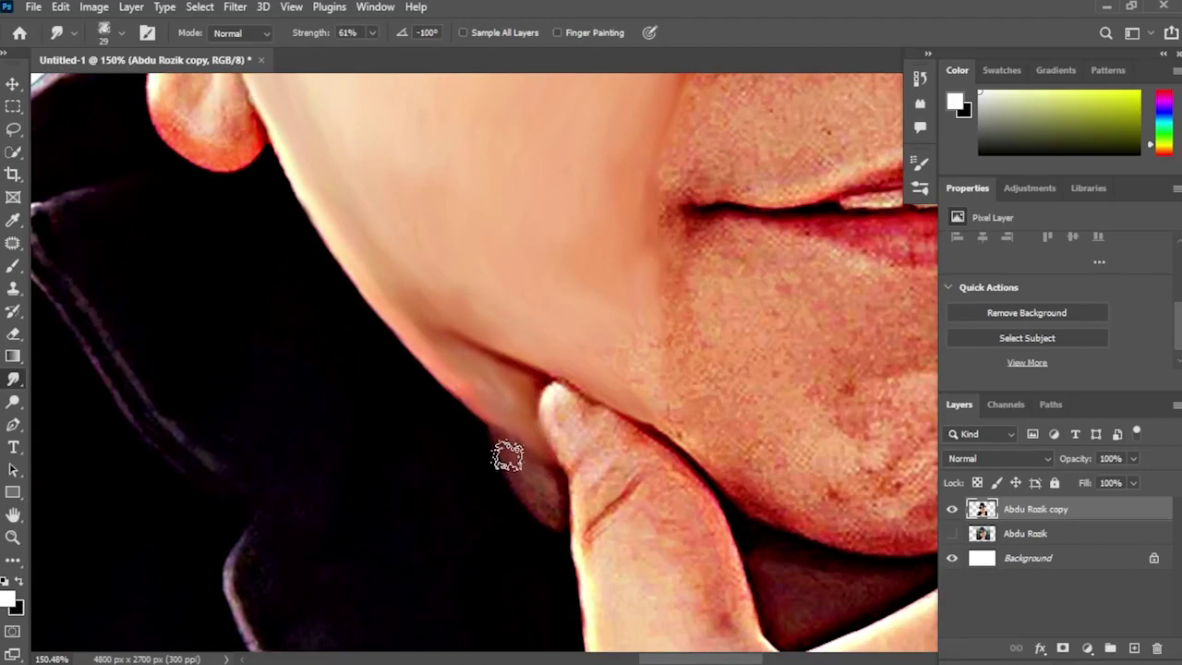
scroll(517, 452, up, 3)
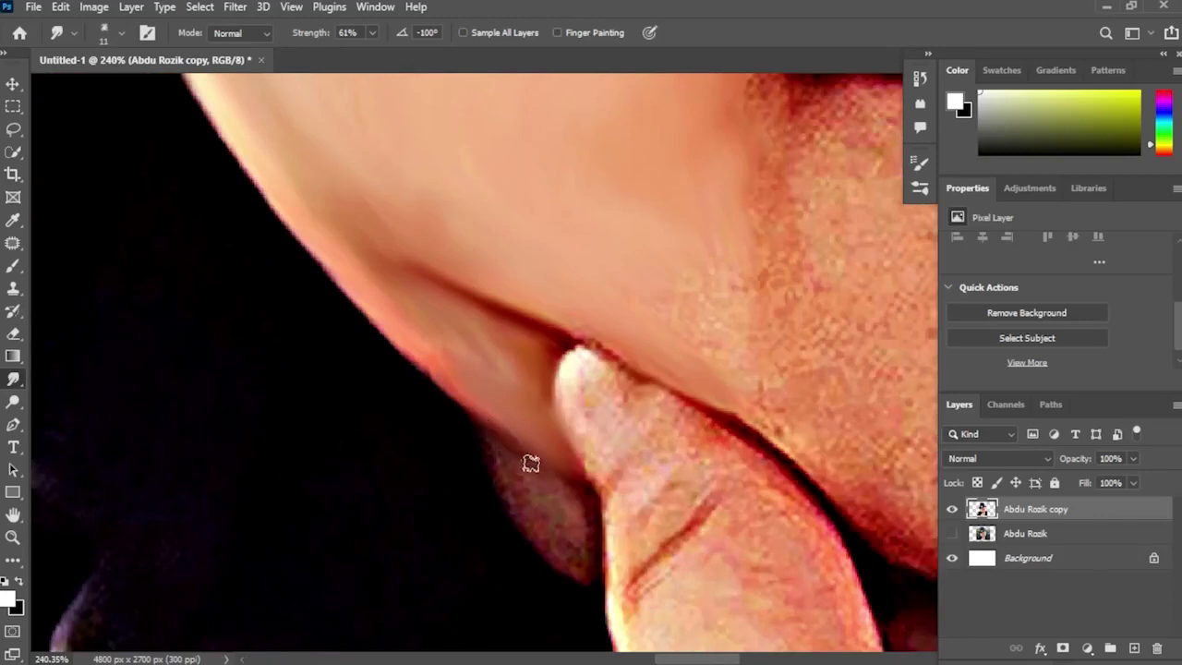
drag(487, 406, 504, 309)
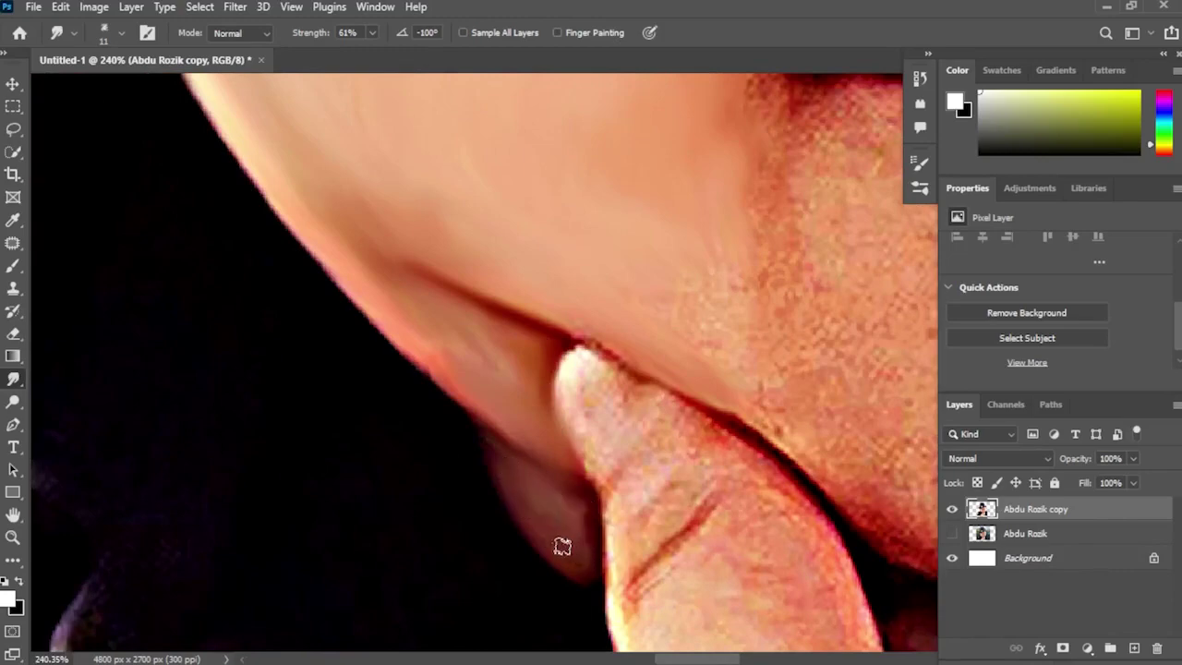
Step: Enlarge the smudge brush to 25 px and smooth the thumb from its tip downward, keeping the knuckle crease
scroll(554, 377, down, 4)
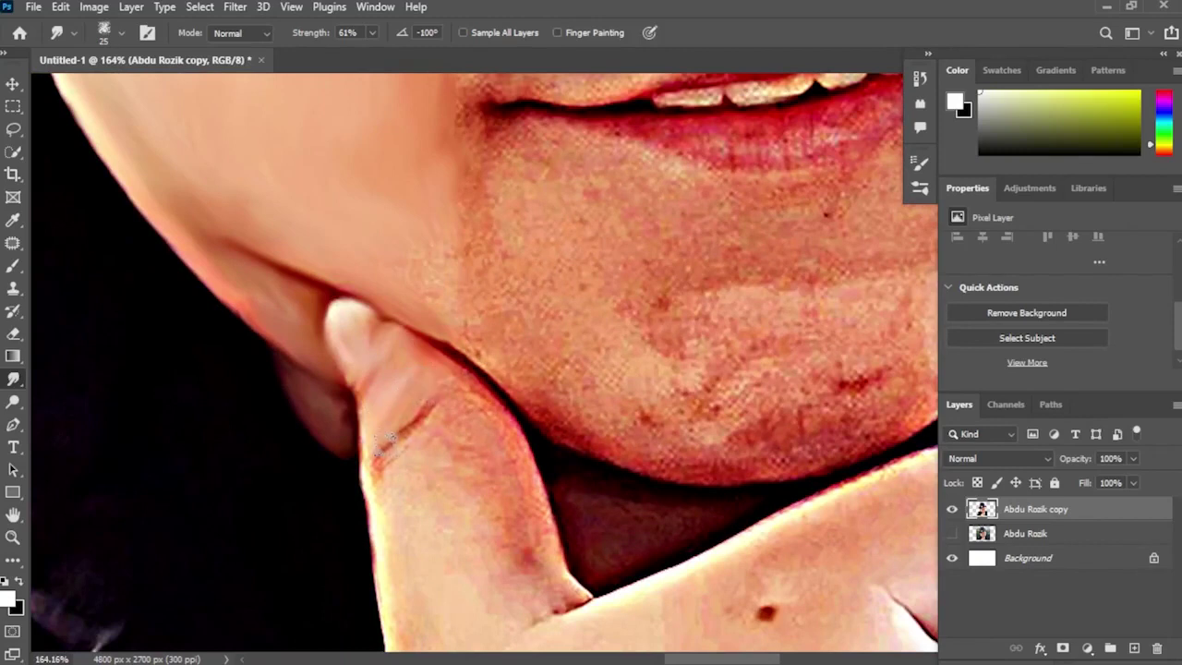
mouse_move(384, 447)
mouse_down()
mouse_move(445, 375)
mouse_move(473, 396)
mouse_move(458, 358)
mouse_move(403, 327)
mouse_up()
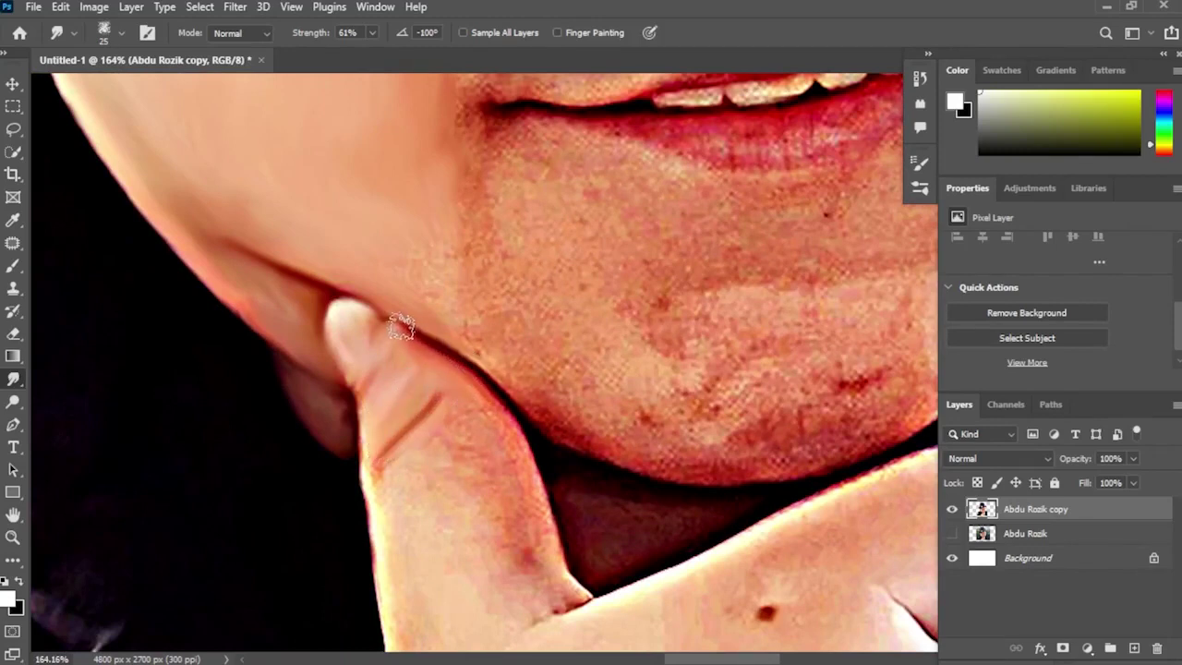
drag(485, 380, 516, 427)
mouse_move(389, 486)
mouse_down()
mouse_move(460, 455)
mouse_move(520, 487)
mouse_move(546, 532)
mouse_up()
drag(500, 484, 525, 533)
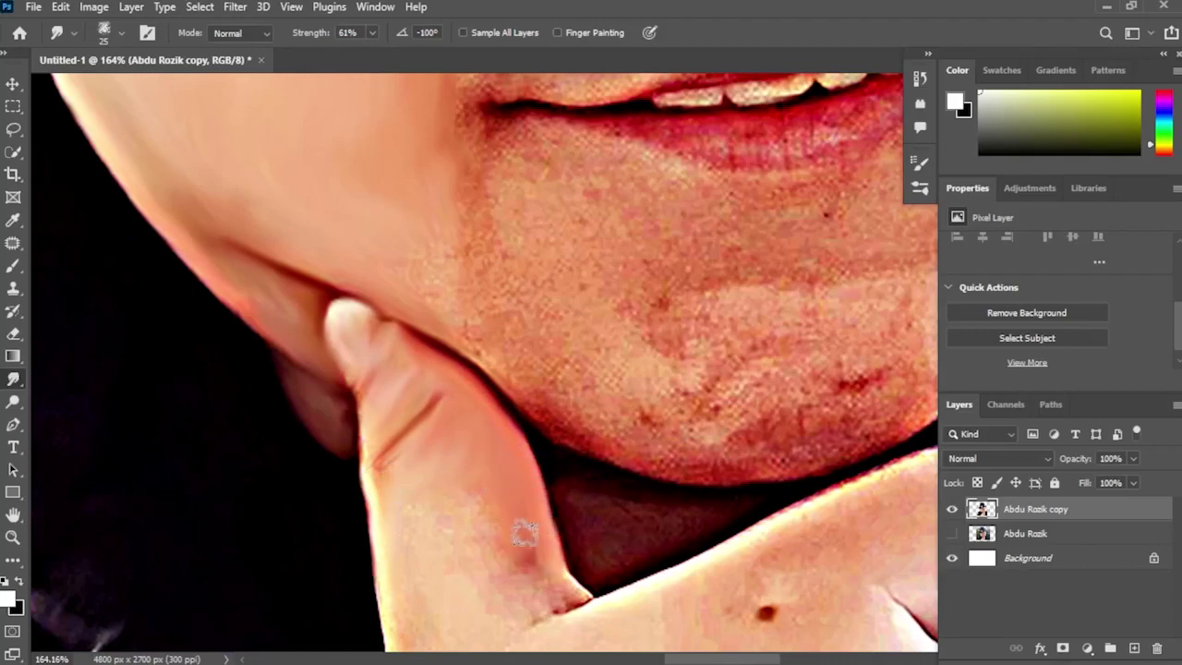
Step: Blend the thumb base, the reddish web beside the index finger and the adjoining outer edge of the hand
scroll(421, 397, down, 4)
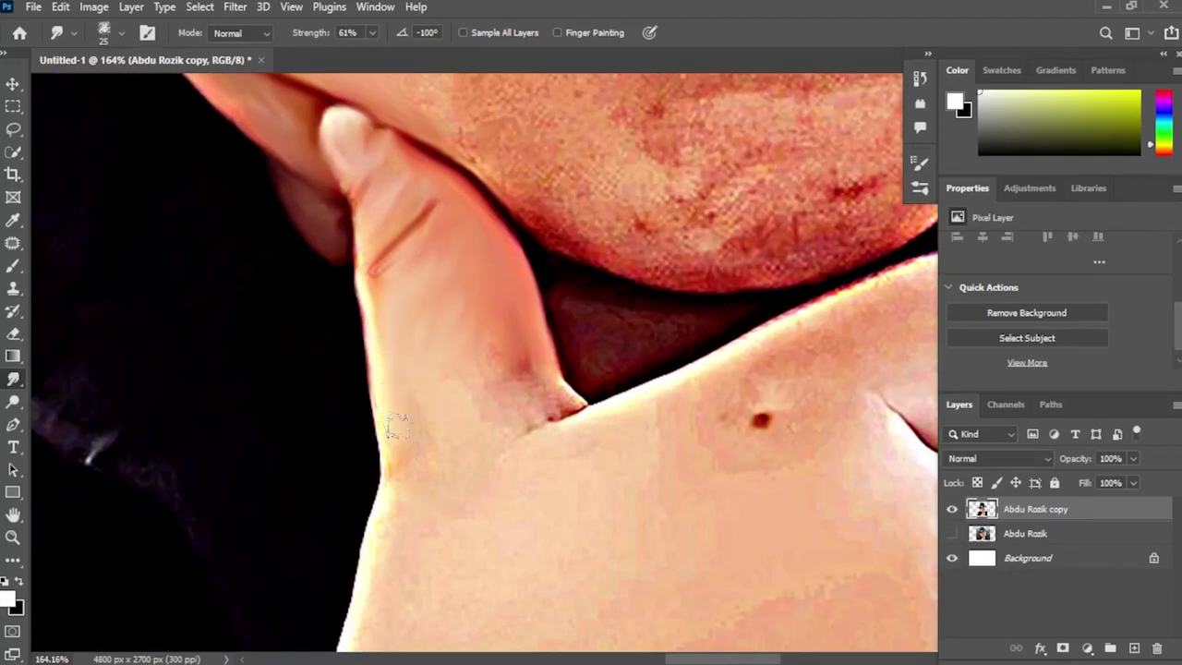
drag(397, 426, 393, 517)
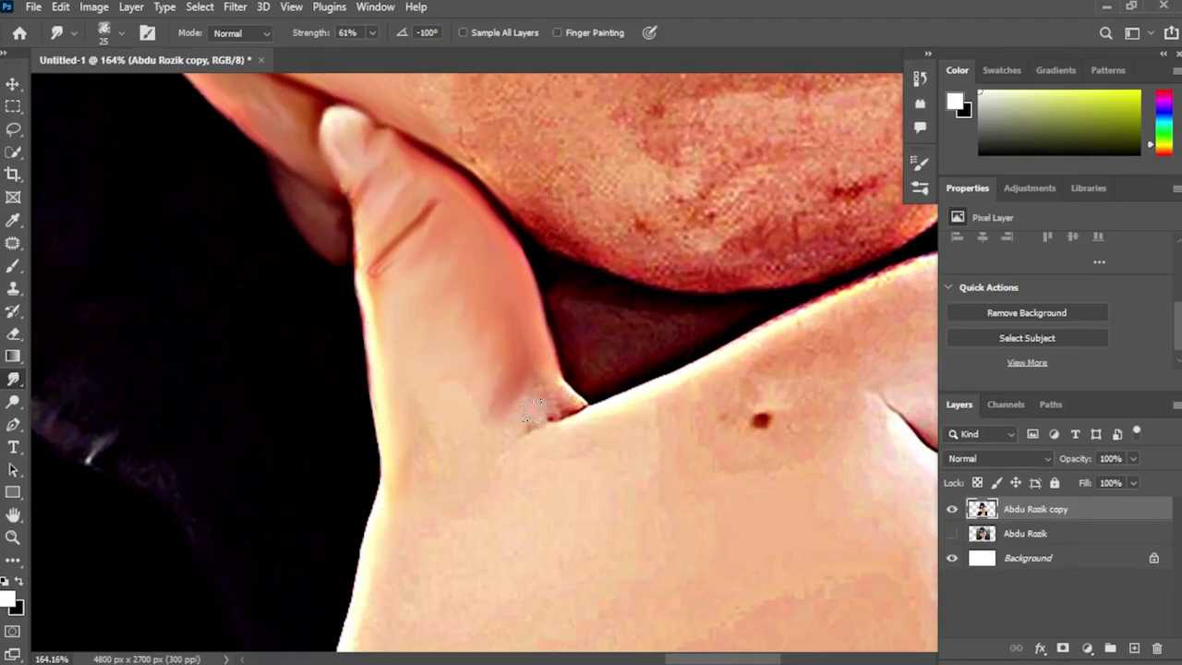
drag(532, 409, 565, 415)
drag(545, 359, 551, 370)
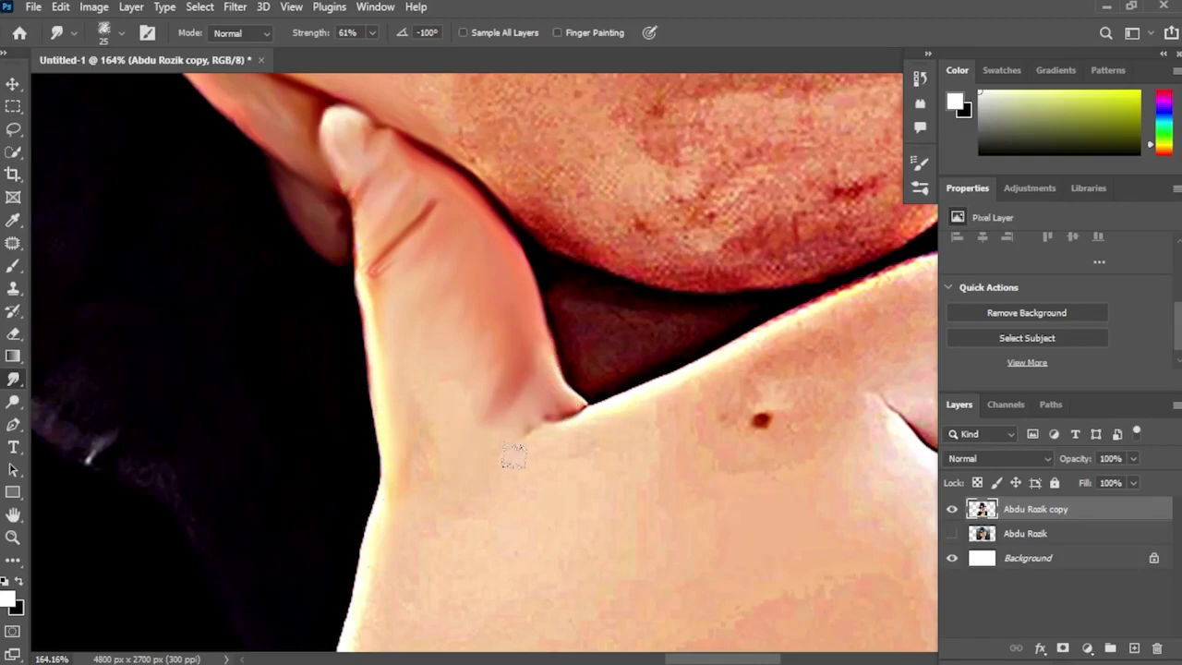
drag(511, 464, 453, 297)
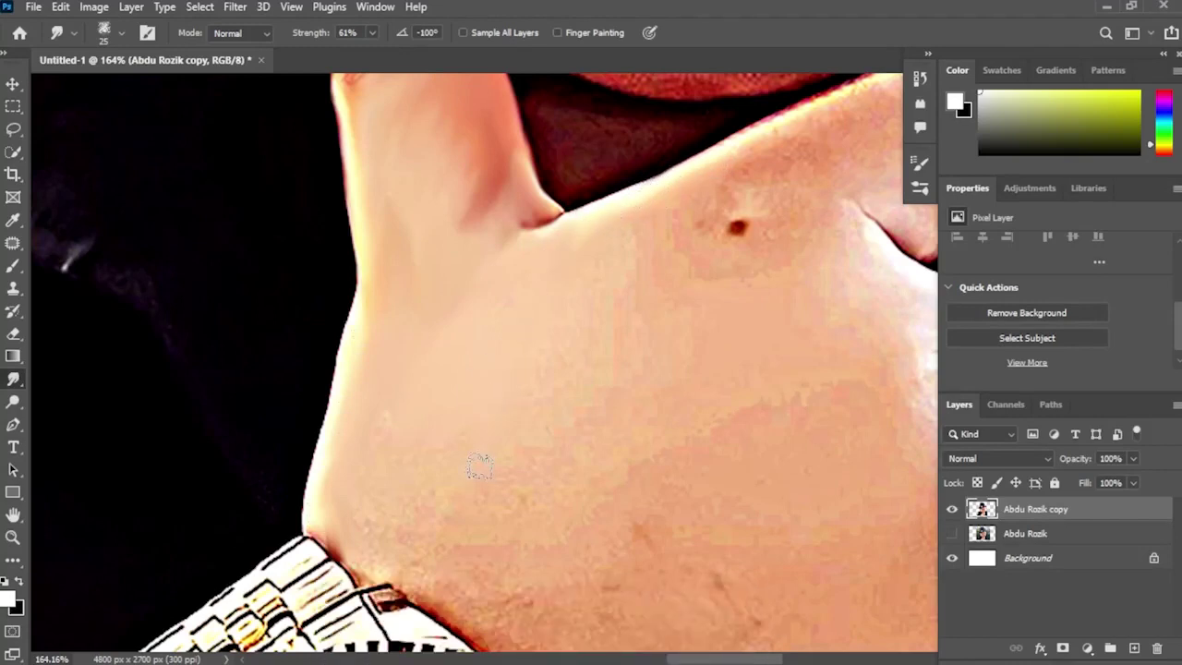
Step: Enlarge the smudge brush to 57 px and smooth the back of the hand down to the watch strap and bezel
drag(473, 460, 497, 461)
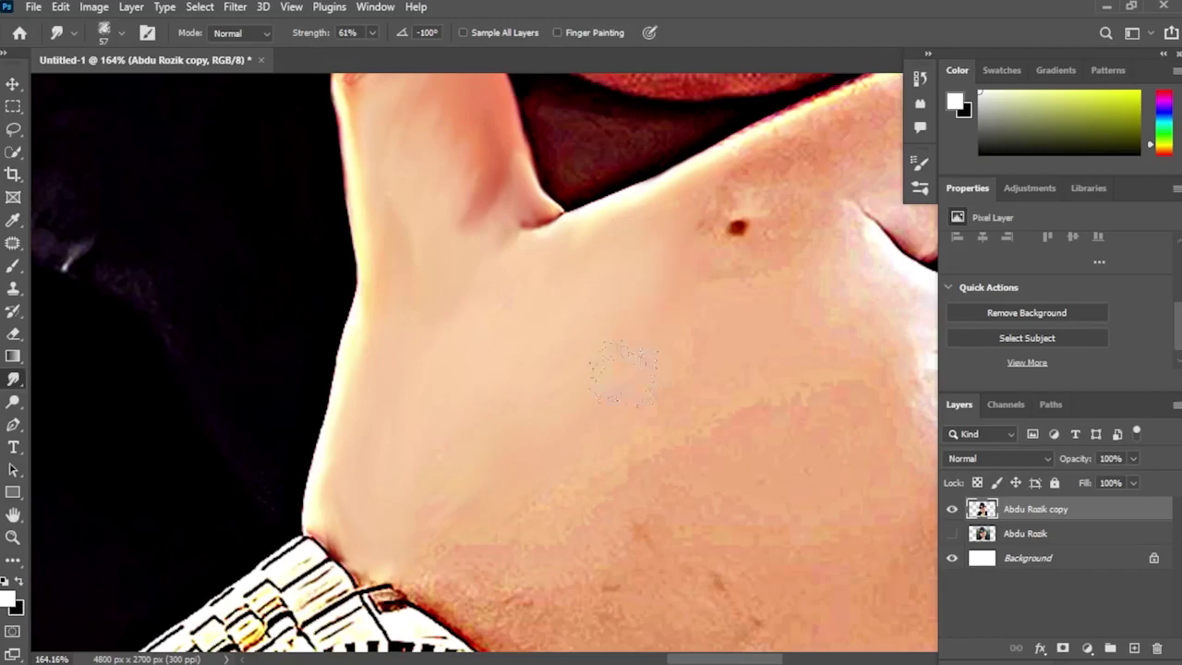
drag(603, 523, 529, 350)
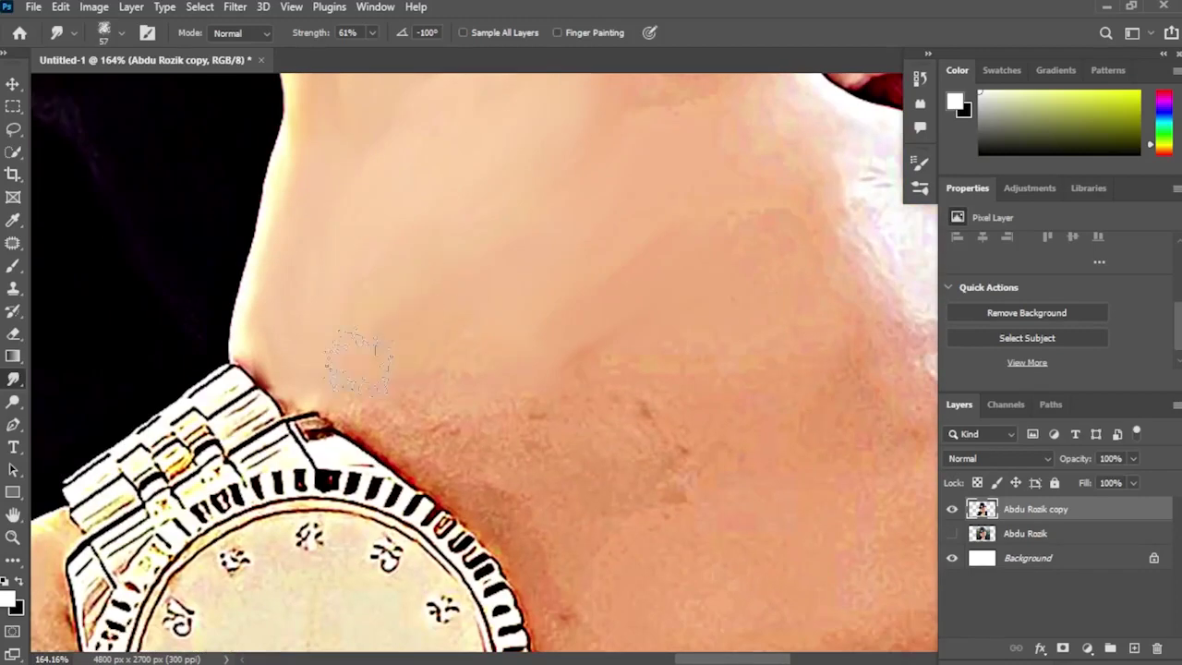
mouse_move(358, 362)
mouse_down()
mouse_move(370, 412)
mouse_move(469, 486)
mouse_move(448, 400)
mouse_move(521, 407)
mouse_up()
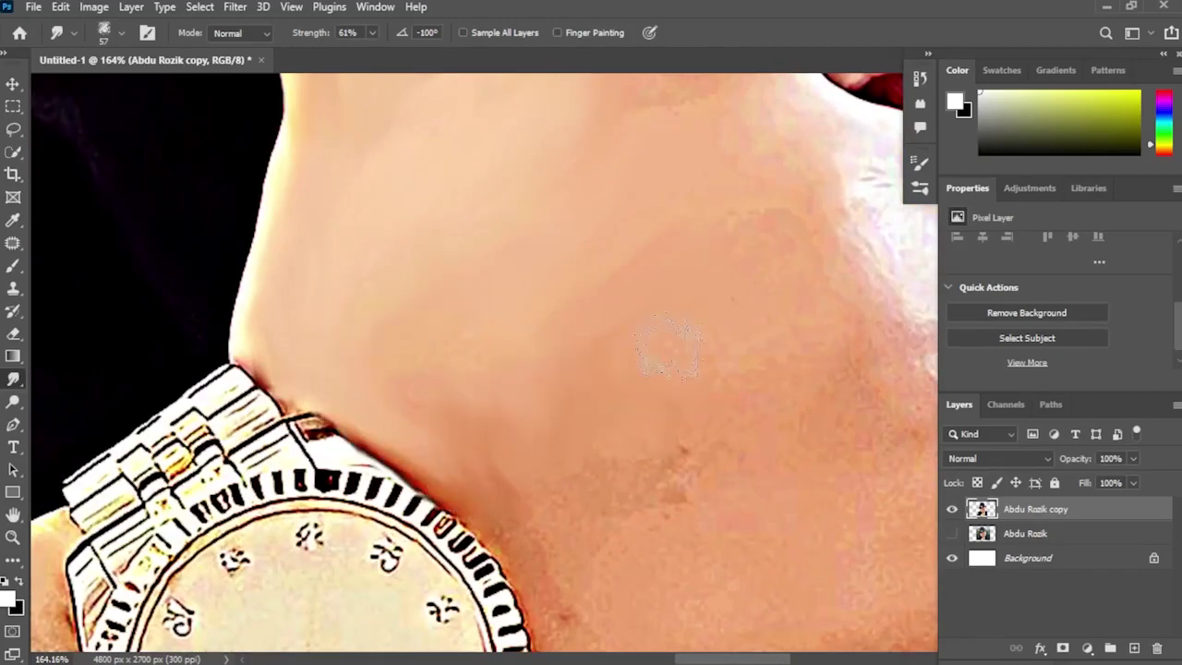
Step: Smooth the dark blotches beside the watch face and the skin along the photo's lower edge
scroll(549, 434, down, 5)
scroll(549, 434, right, 4)
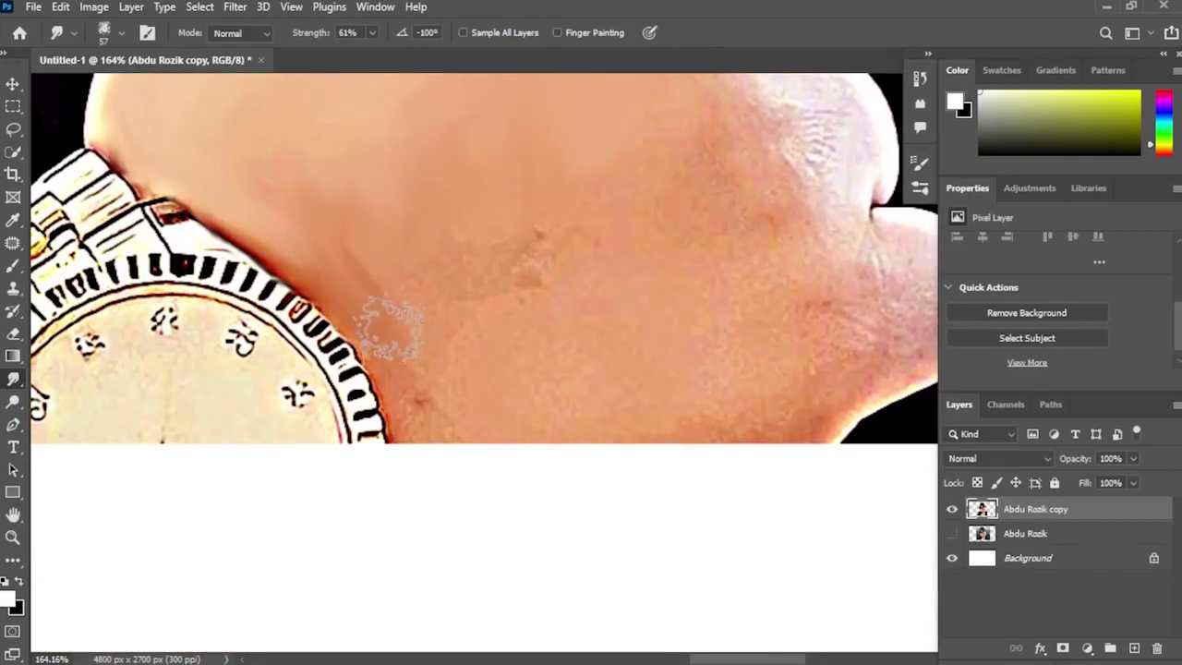
mouse_move(529, 296)
mouse_down()
mouse_move(538, 241)
mouse_move(516, 180)
mouse_up()
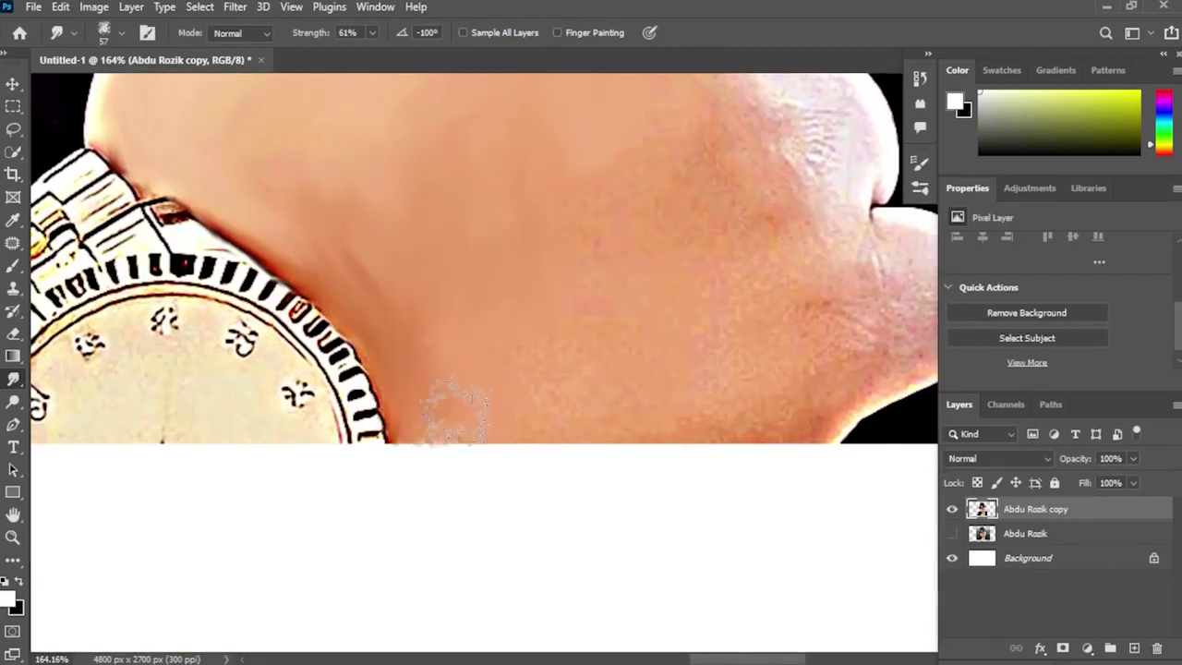
mouse_move(456, 411)
mouse_down()
mouse_move(550, 417)
mouse_move(678, 356)
mouse_up()
Step: Reduce the smudge brush to 53 px and smooth the two lowest knuckles and the reddish skin next to them
scroll(557, 288, up, 3)
scroll(557, 288, right, 2)
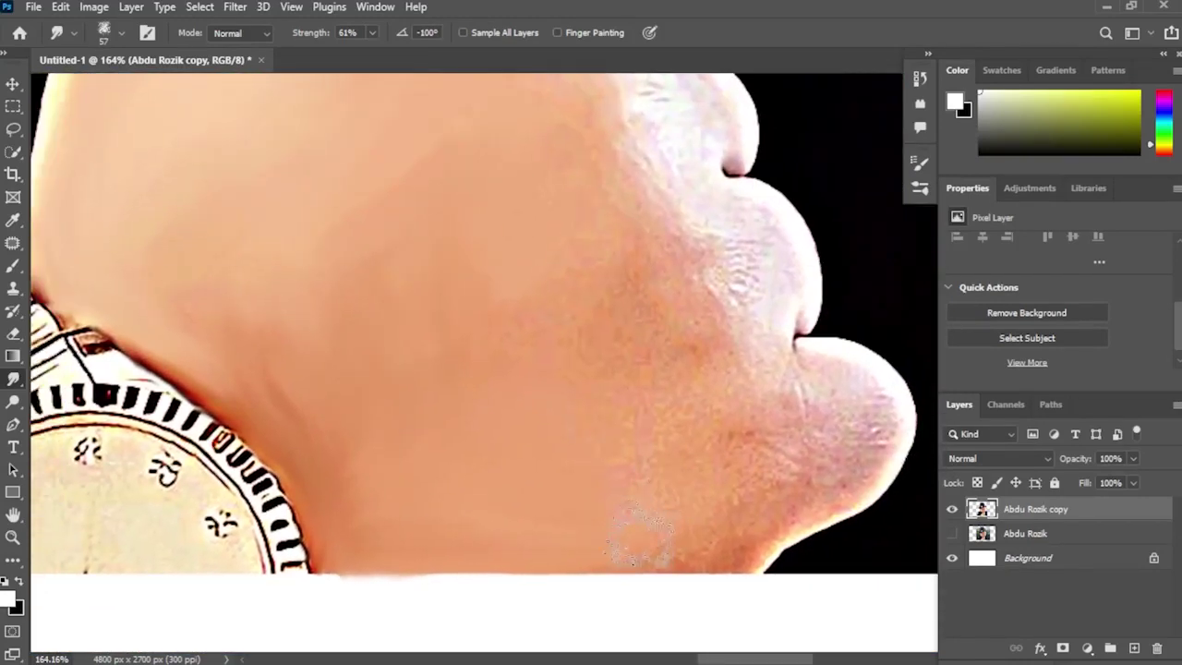
key(bracketleft)
mouse_move(845, 453)
mouse_down()
mouse_move(791, 524)
mouse_move(767, 532)
mouse_move(854, 374)
mouse_move(872, 442)
mouse_move(873, 388)
mouse_move(771, 422)
mouse_move(765, 370)
mouse_move(714, 467)
mouse_up()
mouse_move(729, 384)
mouse_down()
mouse_move(693, 313)
mouse_move(686, 432)
mouse_up()
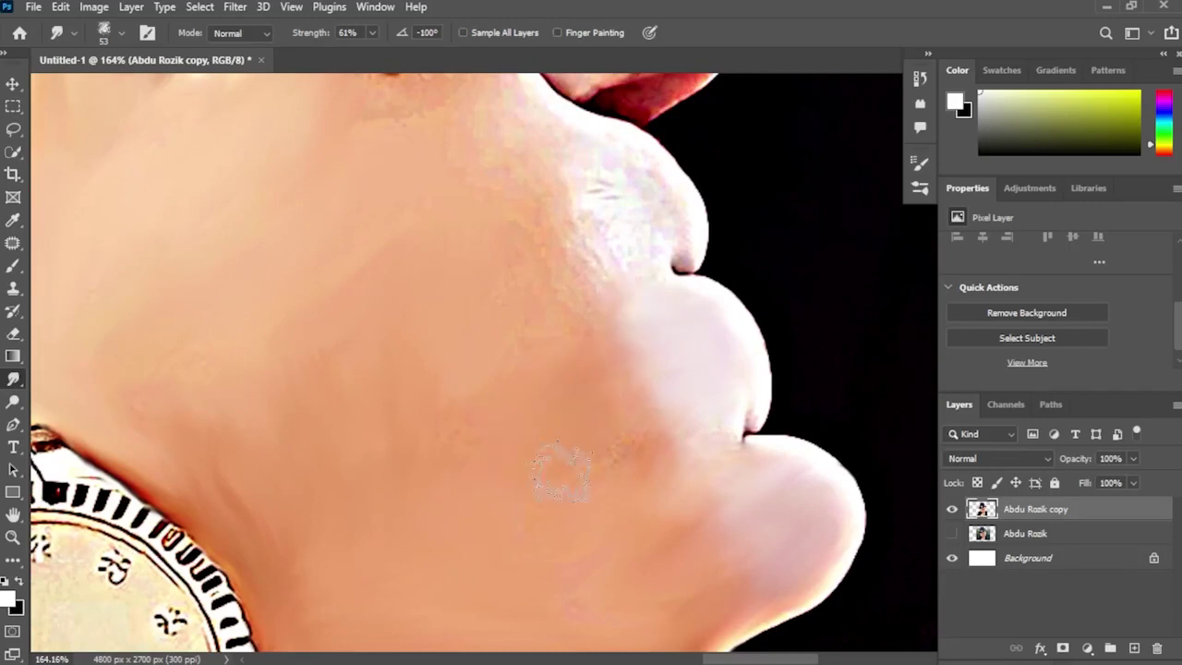
Step: Smooth the pale knuckle below the index finger and reduce the smudge brush to 22 px for the crease beneath it
scroll(554, 421, up, 3)
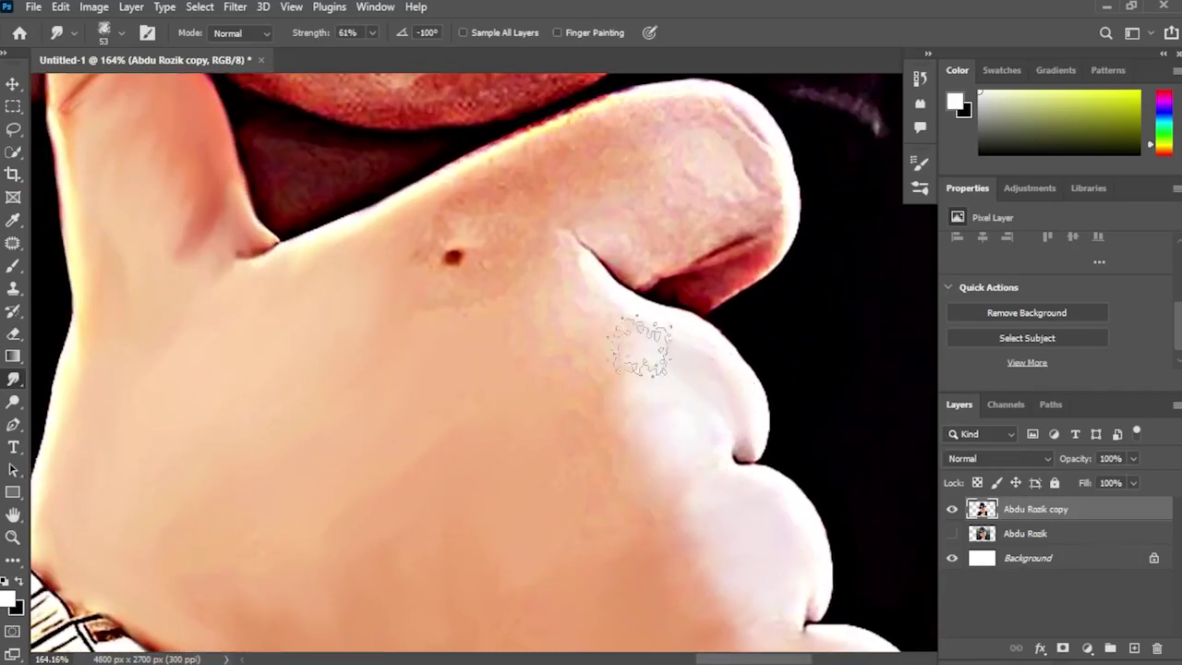
mouse_move(641, 346)
mouse_down()
mouse_move(688, 413)
mouse_move(708, 480)
mouse_up()
key(bracketleft)
key(bracketleft)
key(bracketleft)
key(bracketleft)
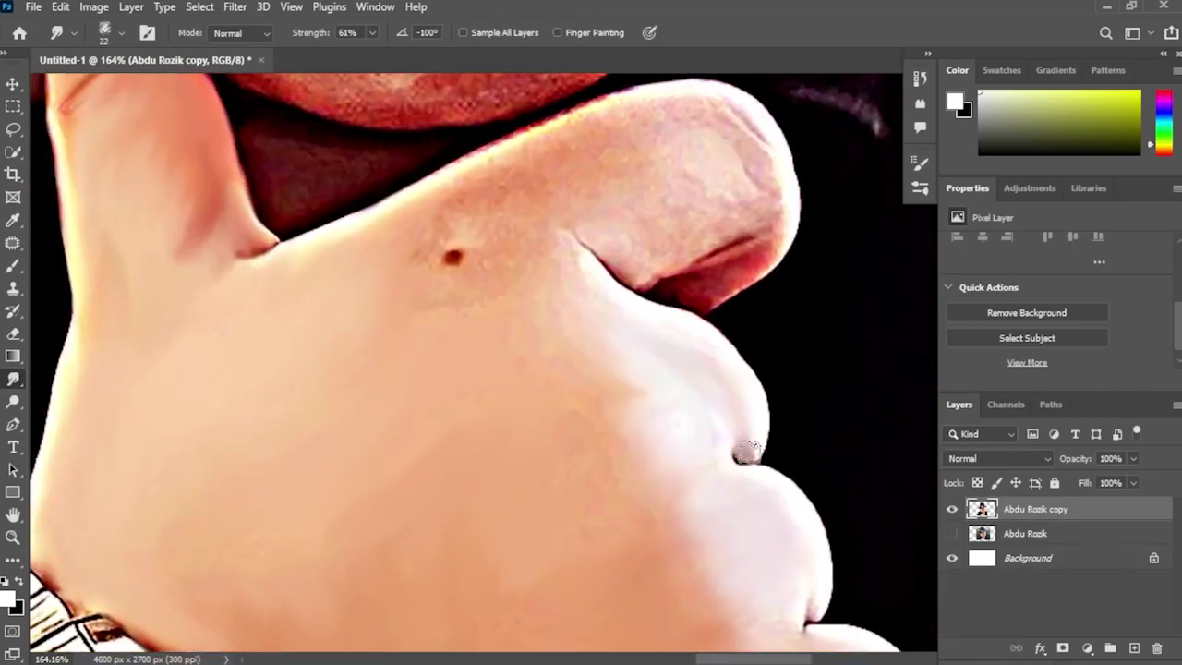
Step: Smooth the upper hand and curled index finger with a 46 px brush, and the finger's red underside at 29 px
alt+drag(601, 469, 626, 469)
mouse_move(659, 417)
mouse_down()
mouse_move(616, 397)
mouse_move(638, 469)
mouse_move(597, 378)
mouse_move(600, 314)
mouse_up()
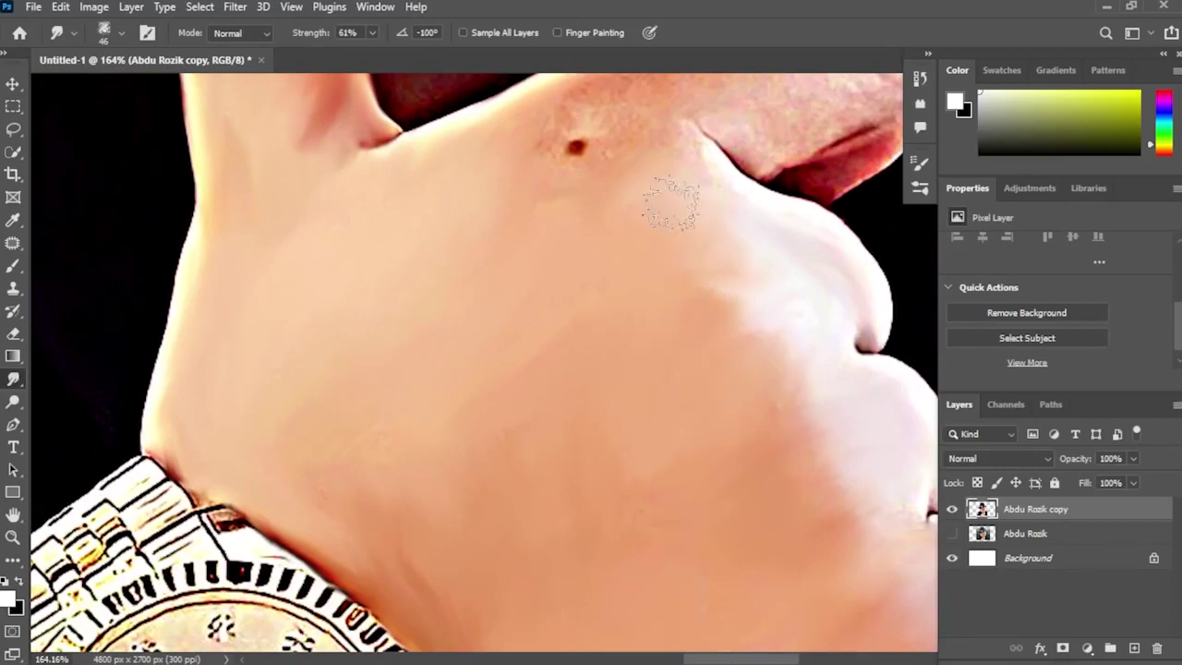
drag(671, 203, 530, 408)
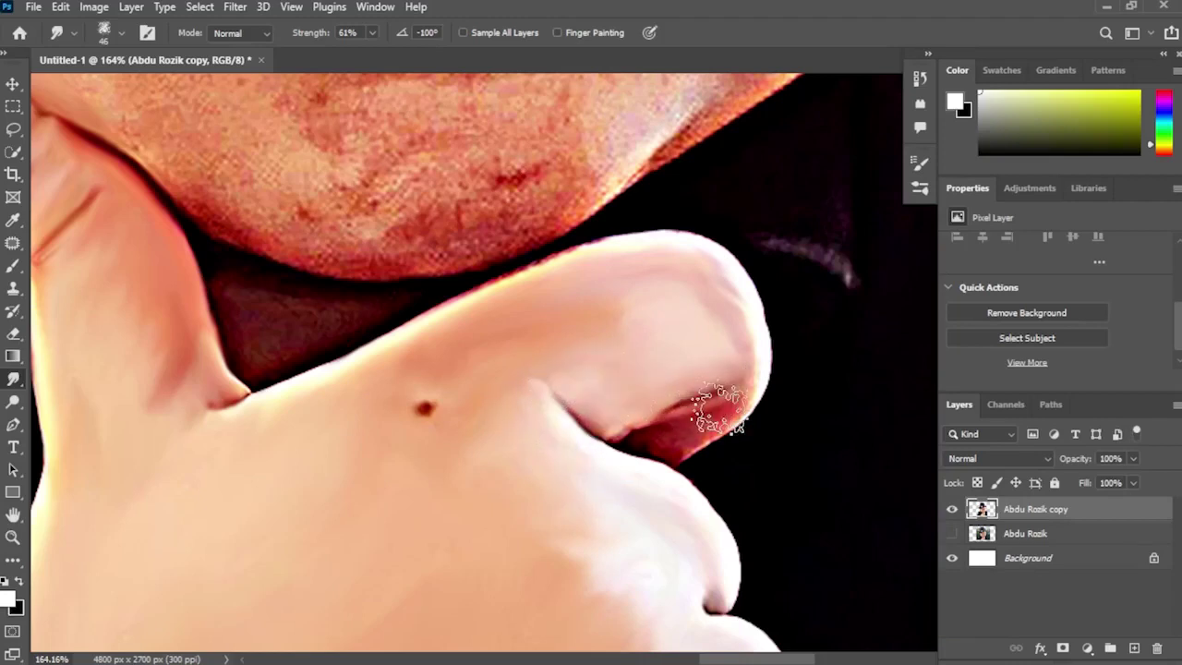
mouse_move(707, 409)
mouse_down()
mouse_move(691, 409)
mouse_move(692, 427)
mouse_move(670, 443)
mouse_move(613, 445)
mouse_up()
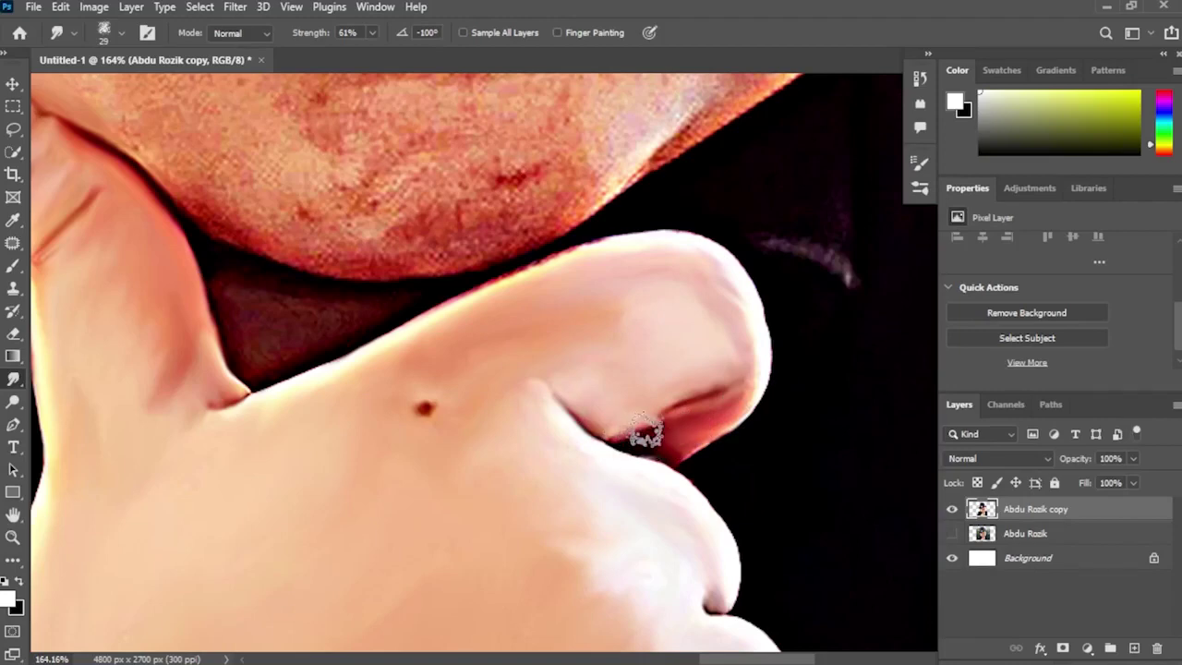
Step: Clean up the index finger's upper edge and, at 17 px, smooth the dark neck area between thumb and chin
scroll(692, 403, down, 2)
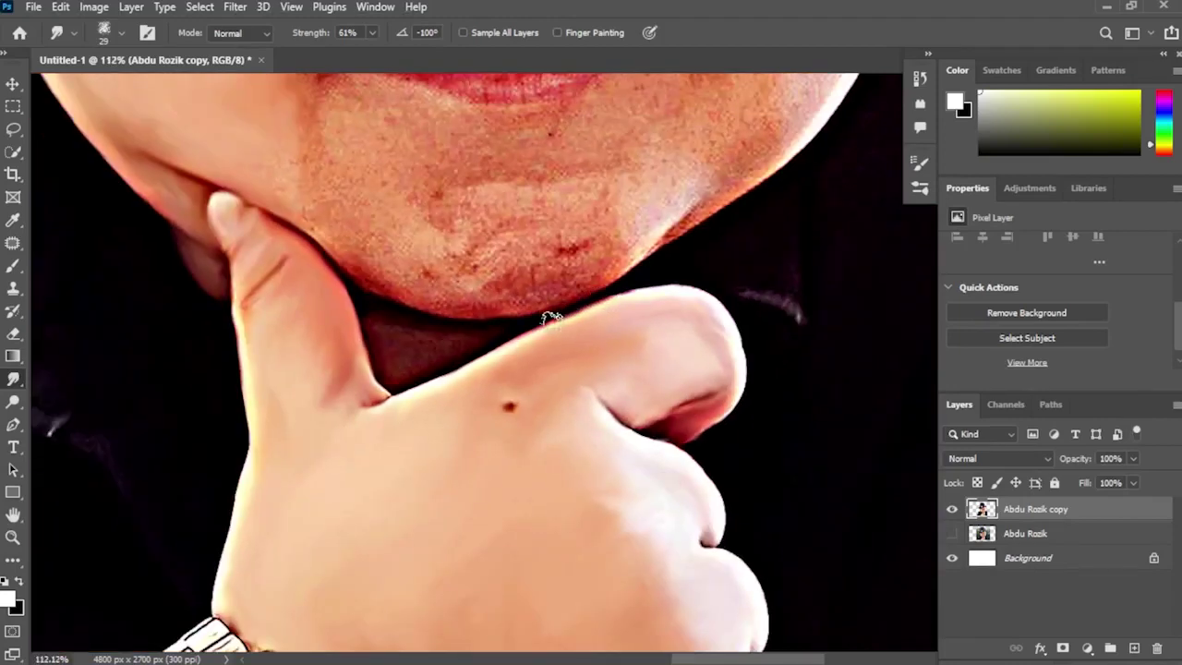
scroll(400, 351, up, 2)
alt+right_click(345, 272)
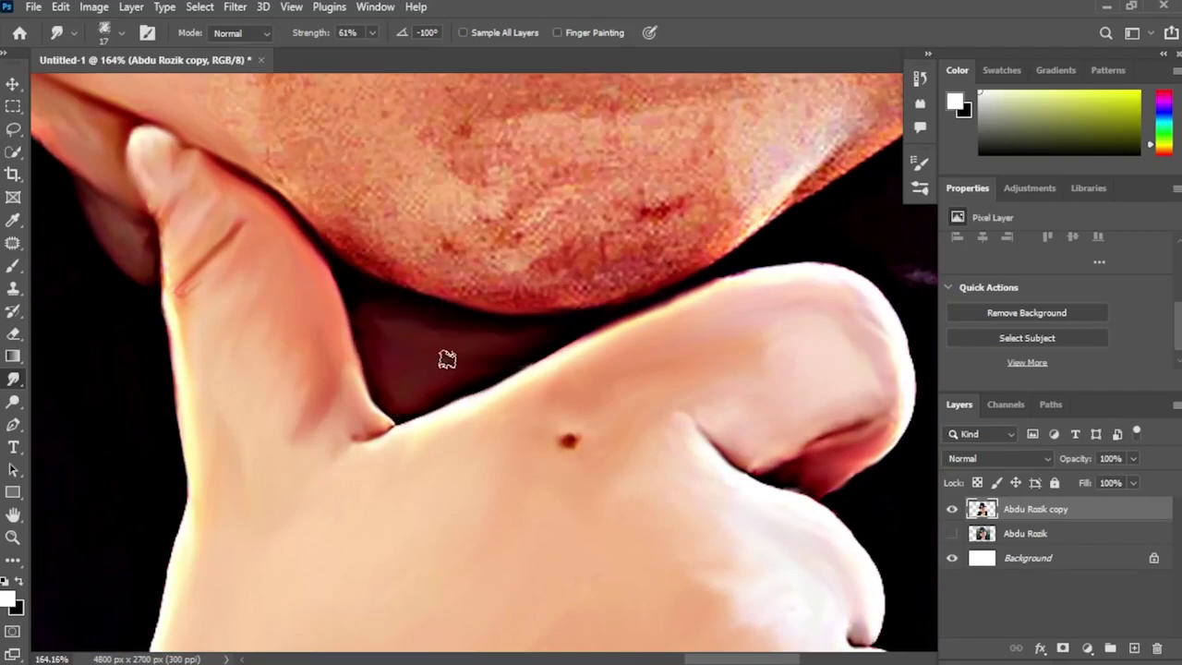
drag(652, 303, 447, 417)
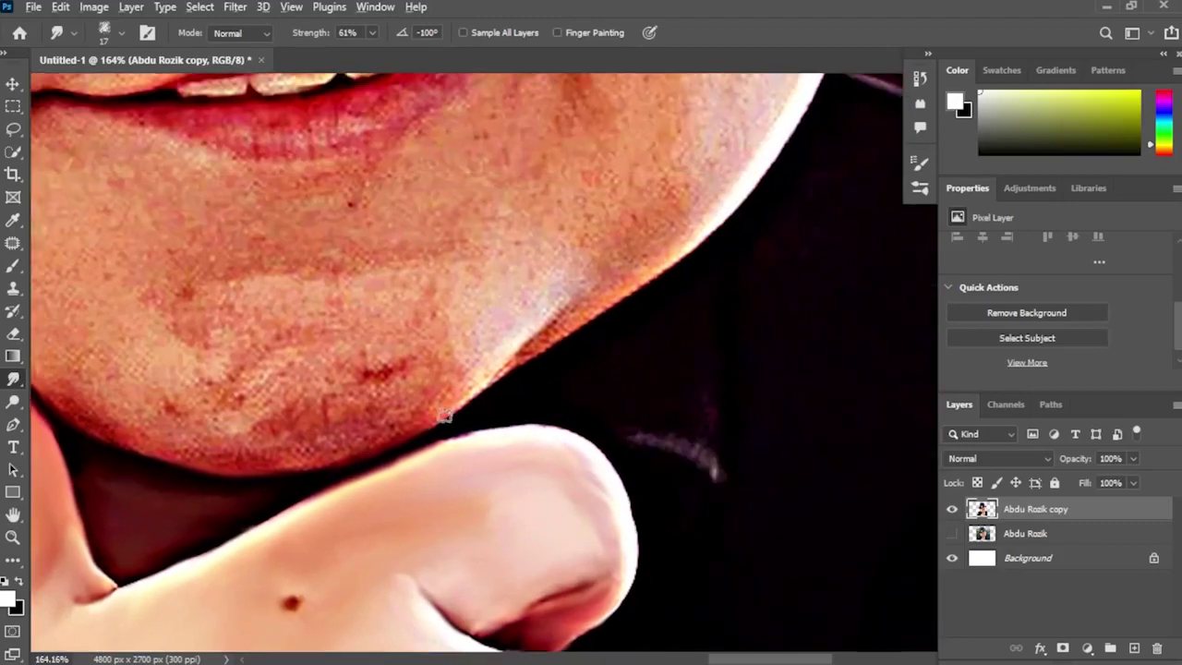
Step: Enlarge the smudge brush to 32 px and smooth the fold below the image-left mouth corner and the lower chin
scroll(447, 416, down, 8)
scroll(221, 238, up, 4)
scroll(220, 238, up, 2)
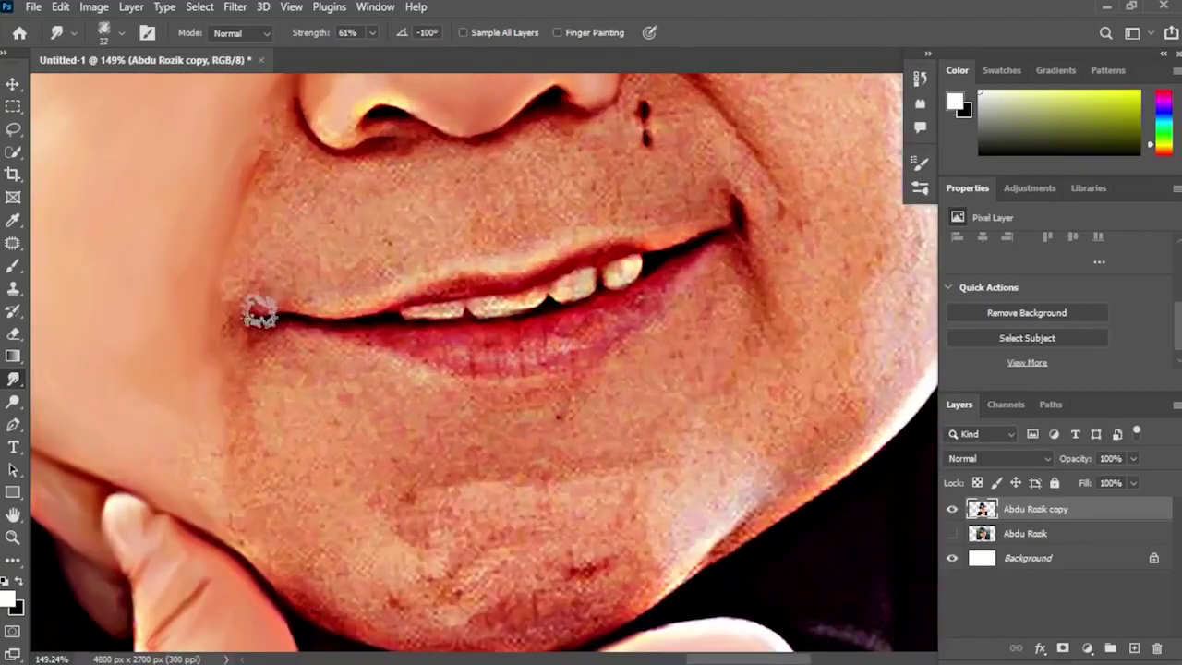
key(bracketright)
key(bracketright)
key(bracketright)
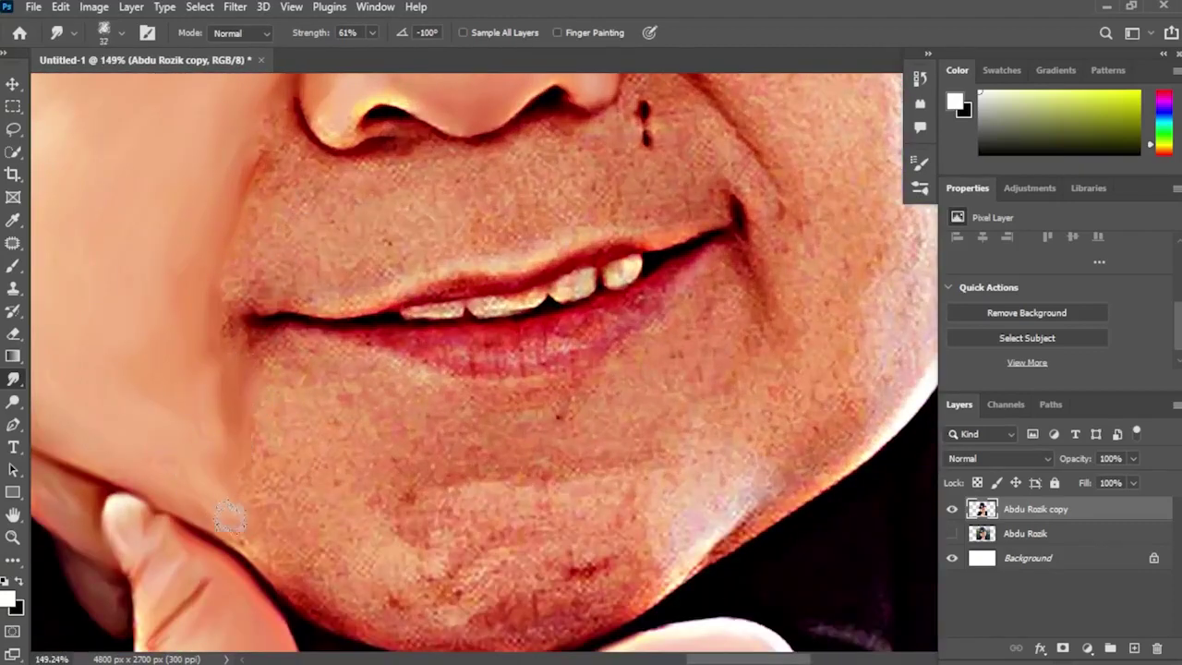
mouse_move(230, 517)
mouse_down()
mouse_move(421, 392)
mouse_move(360, 388)
mouse_move(454, 466)
mouse_move(392, 433)
mouse_move(350, 381)
mouse_move(364, 348)
mouse_move(428, 468)
mouse_move(514, 495)
mouse_move(636, 496)
mouse_move(750, 450)
mouse_move(787, 407)
mouse_move(676, 477)
mouse_move(755, 408)
mouse_move(607, 465)
mouse_move(630, 467)
mouse_move(555, 469)
mouse_move(503, 451)
mouse_move(609, 427)
mouse_move(611, 436)
mouse_move(637, 400)
mouse_move(584, 379)
mouse_move(590, 401)
mouse_move(699, 385)
mouse_move(691, 346)
mouse_up()
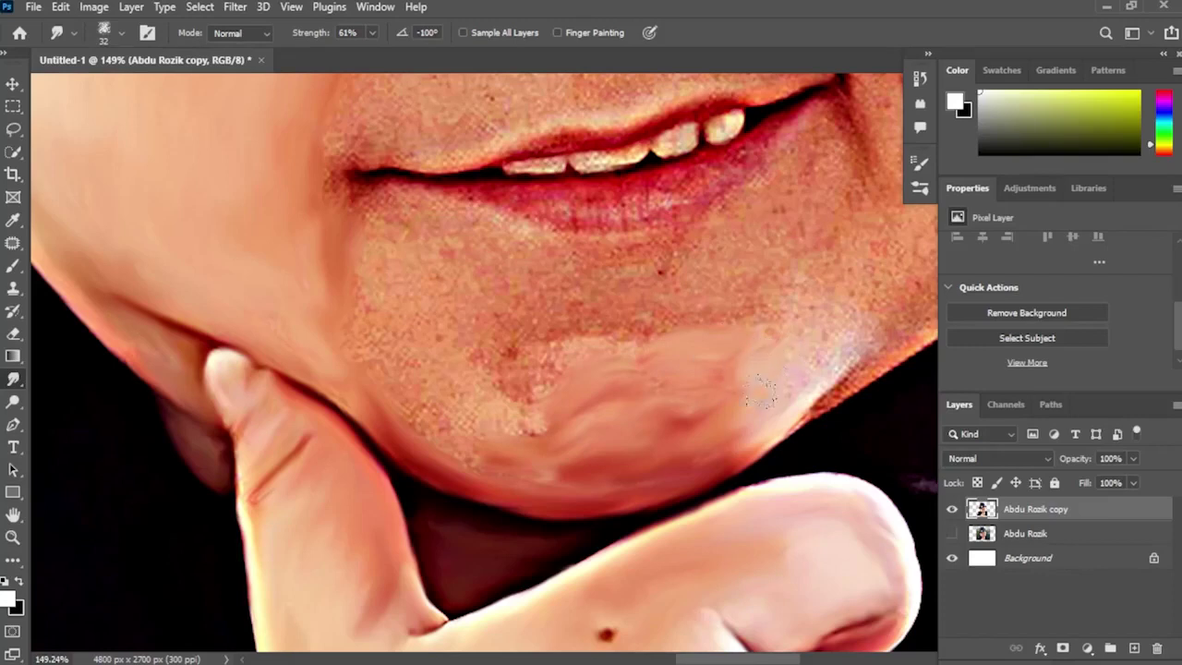
Step: Smooth the chin's pale image-right highlight and the grainy patch on its image-left side with the 32 px smudge brush
drag(839, 369, 825, 315)
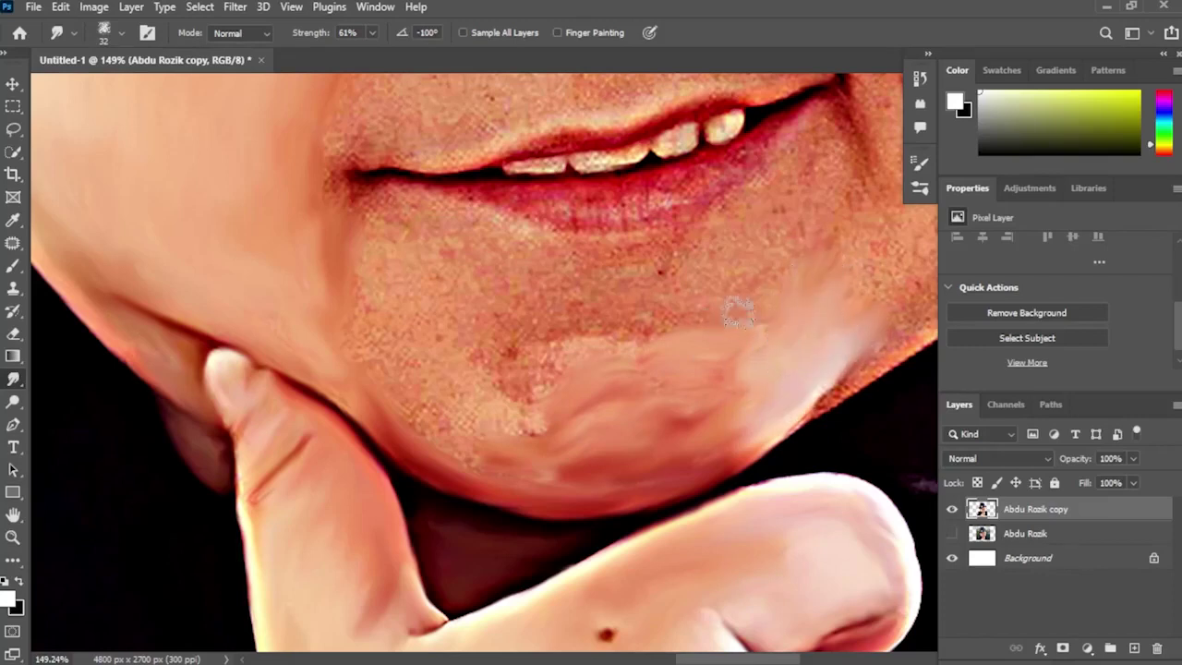
mouse_move(738, 314)
mouse_down()
mouse_move(637, 323)
mouse_move(625, 334)
mouse_move(643, 338)
mouse_move(625, 368)
mouse_move(662, 376)
mouse_move(736, 351)
mouse_move(574, 388)
mouse_move(484, 435)
mouse_move(525, 472)
mouse_up()
drag(493, 421, 601, 464)
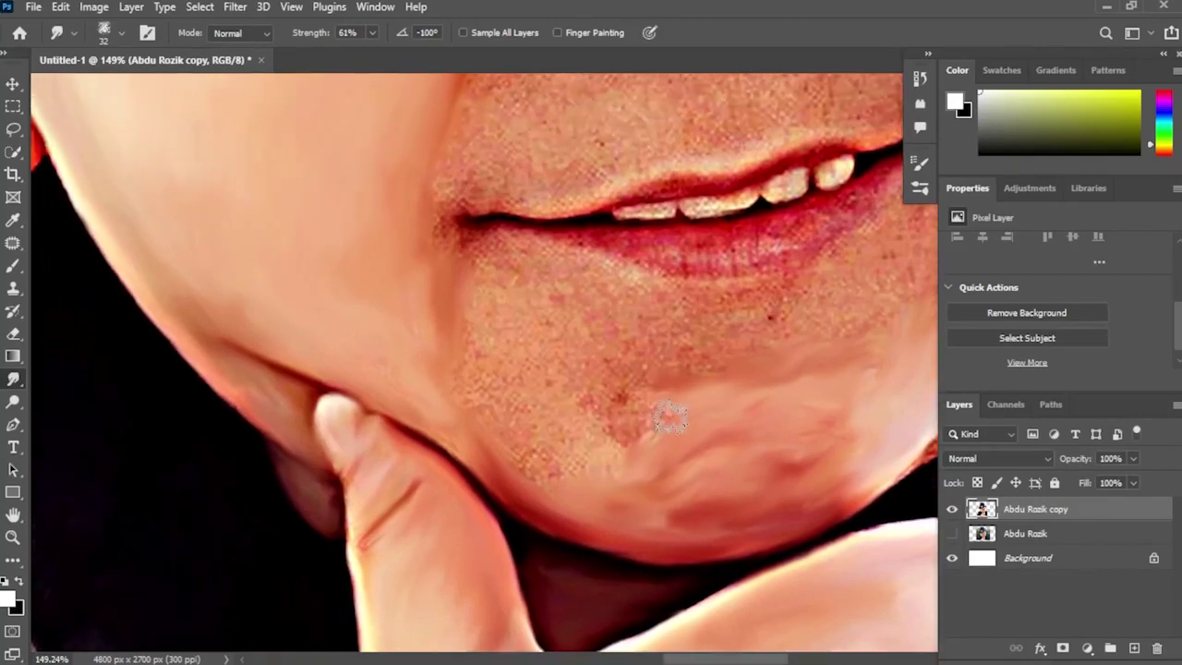
drag(670, 417, 533, 487)
mouse_move(478, 423)
mouse_down()
mouse_move(522, 434)
mouse_move(528, 454)
mouse_move(556, 468)
mouse_move(584, 439)
mouse_move(514, 482)
mouse_up()
Step: Smudge the skin between the lower lip and chin, from the image-left mouth corner across to below the image-right one
mouse_move(471, 240)
mouse_down()
mouse_move(440, 230)
mouse_move(443, 192)
mouse_move(429, 224)
mouse_move(449, 187)
mouse_move(476, 206)
mouse_move(509, 191)
mouse_move(536, 202)
mouse_move(504, 206)
mouse_move(503, 248)
mouse_move(487, 244)
mouse_move(516, 269)
mouse_move(492, 273)
mouse_move(478, 294)
mouse_move(480, 375)
mouse_up()
mouse_move(409, 329)
mouse_down()
mouse_move(524, 400)
mouse_move(554, 434)
mouse_move(499, 305)
mouse_move(508, 272)
mouse_move(502, 309)
mouse_move(543, 256)
mouse_move(560, 384)
mouse_move(614, 408)
mouse_move(625, 397)
mouse_move(592, 374)
mouse_move(657, 364)
mouse_move(593, 325)
mouse_move(574, 294)
mouse_move(637, 284)
mouse_move(613, 267)
mouse_move(632, 297)
mouse_move(669, 303)
mouse_move(654, 299)
mouse_move(798, 283)
mouse_move(655, 325)
mouse_move(680, 352)
mouse_move(665, 360)
mouse_move(788, 331)
mouse_move(755, 321)
mouse_move(702, 346)
mouse_up()
mouse_move(795, 328)
mouse_down()
mouse_move(449, 447)
mouse_move(483, 439)
mouse_move(503, 389)
mouse_move(554, 335)
mouse_move(541, 338)
mouse_move(523, 391)
mouse_move(597, 454)
mouse_move(601, 563)
mouse_move(692, 501)
mouse_move(735, 409)
mouse_move(670, 420)
mouse_move(662, 321)
mouse_move(612, 374)
mouse_move(594, 346)
mouse_move(596, 287)
mouse_move(574, 347)
mouse_up()
key(space)
drag(635, 308, 548, 403)
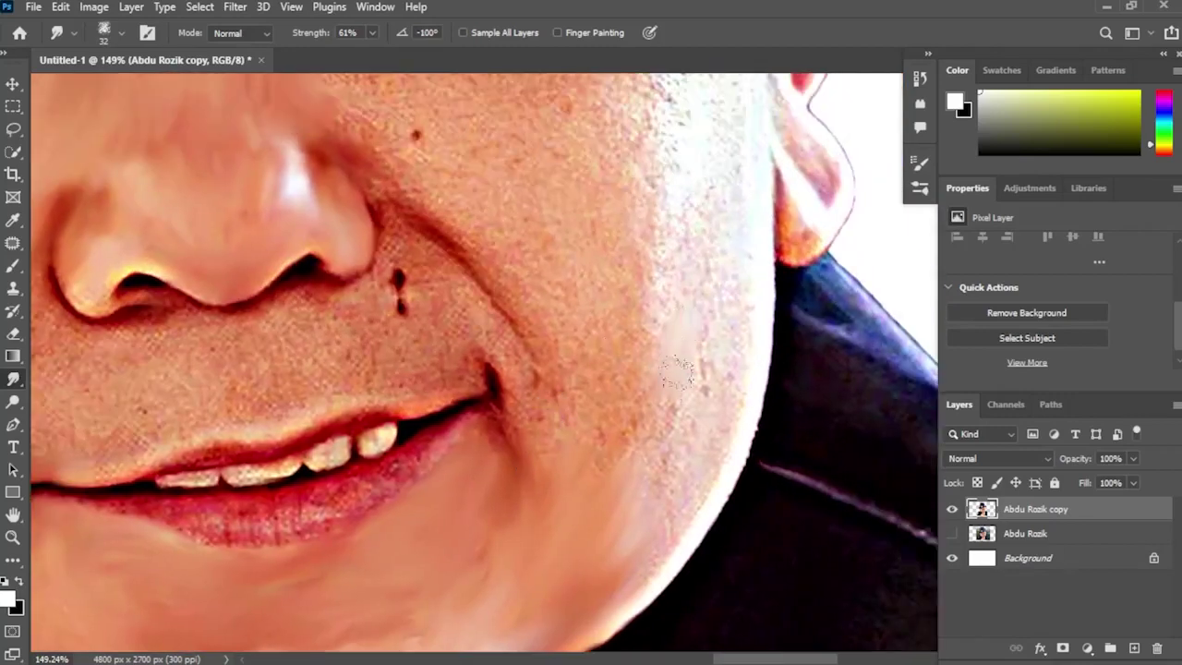
Step: Smooth the image-right jaw and the pale lower cheek up toward the earlobe
mouse_move(677, 372)
mouse_down()
mouse_move(729, 365)
mouse_move(700, 481)
mouse_move(657, 531)
mouse_move(700, 431)
mouse_move(648, 436)
mouse_move(618, 463)
mouse_move(646, 361)
mouse_up()
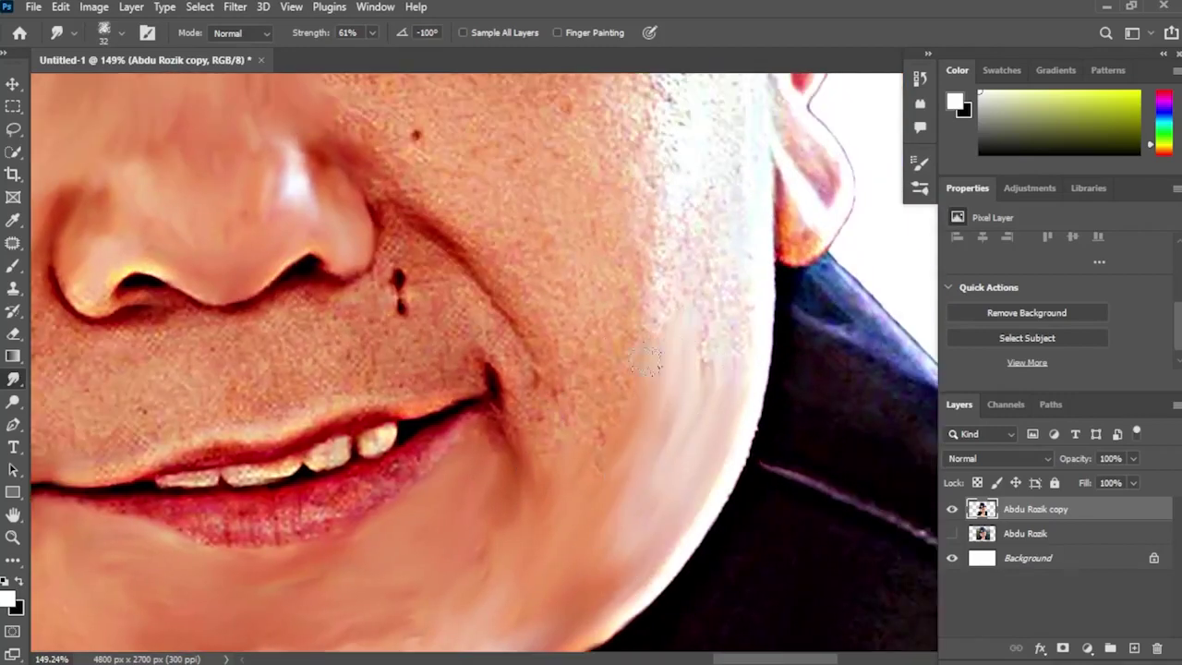
key(space)
drag(507, 525, 525, 346)
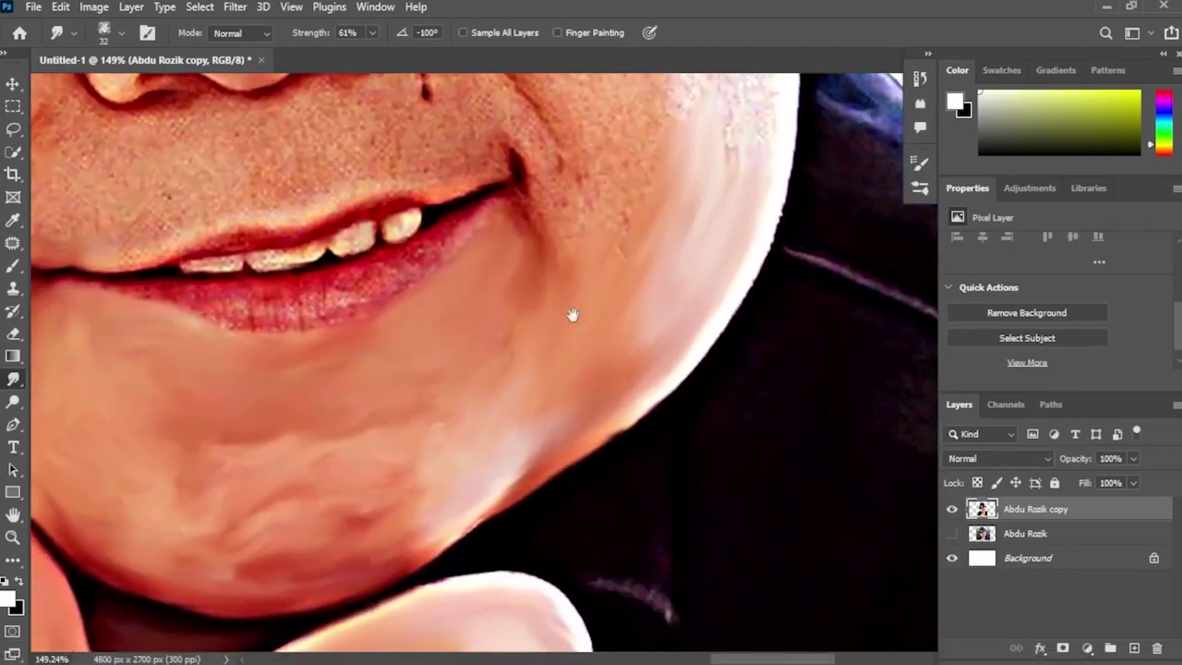
drag(573, 314, 572, 431)
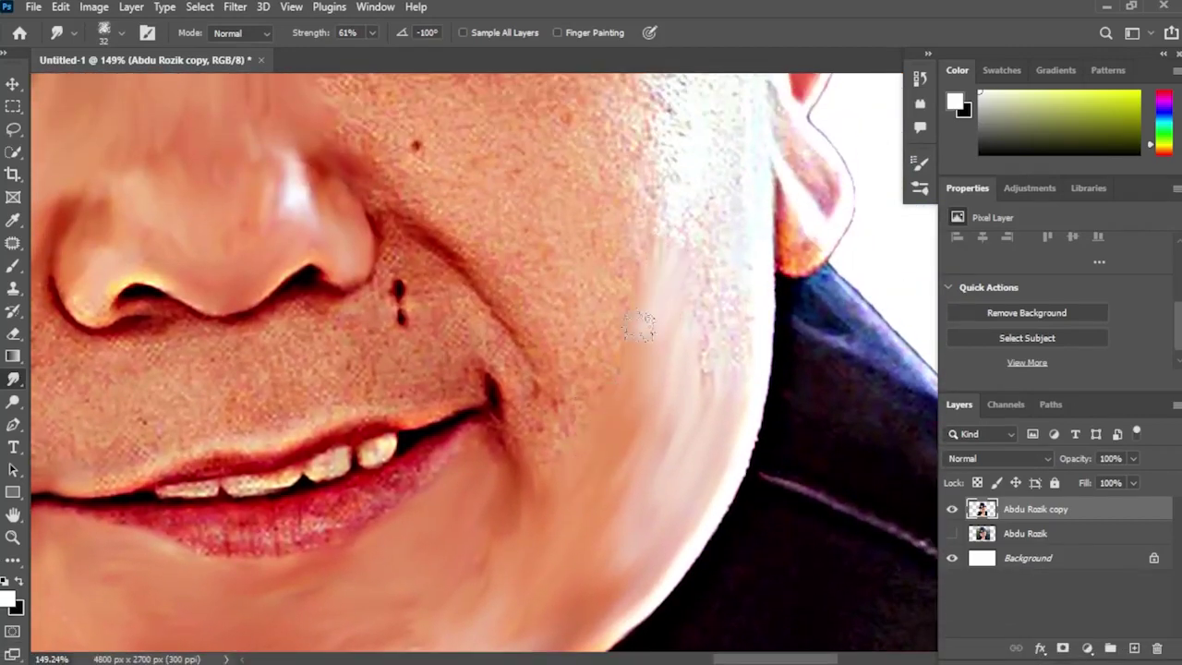
mouse_move(726, 241)
mouse_down()
mouse_move(711, 325)
mouse_move(740, 344)
mouse_move(724, 391)
mouse_up()
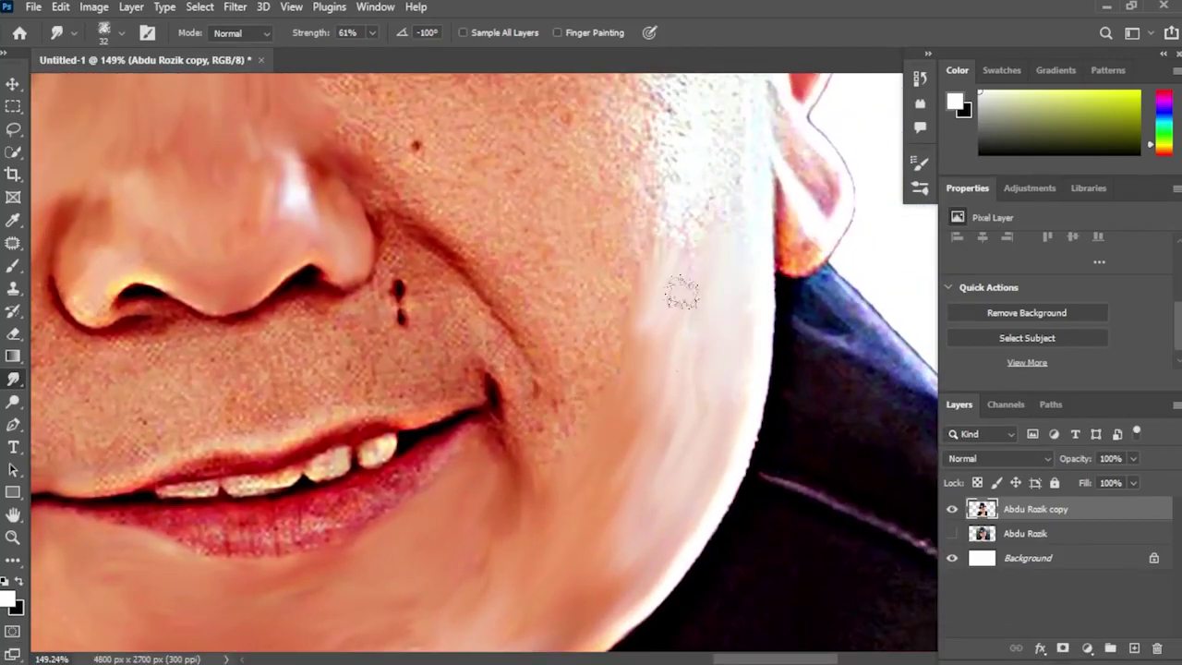
key(space)
drag(683, 292, 686, 388)
Step: Smooth the image-right cheek between the nose fold and the bright outer edge of the face
mouse_move(431, 189)
mouse_down()
mouse_move(305, 125)
mouse_move(386, 248)
mouse_move(406, 254)
mouse_up()
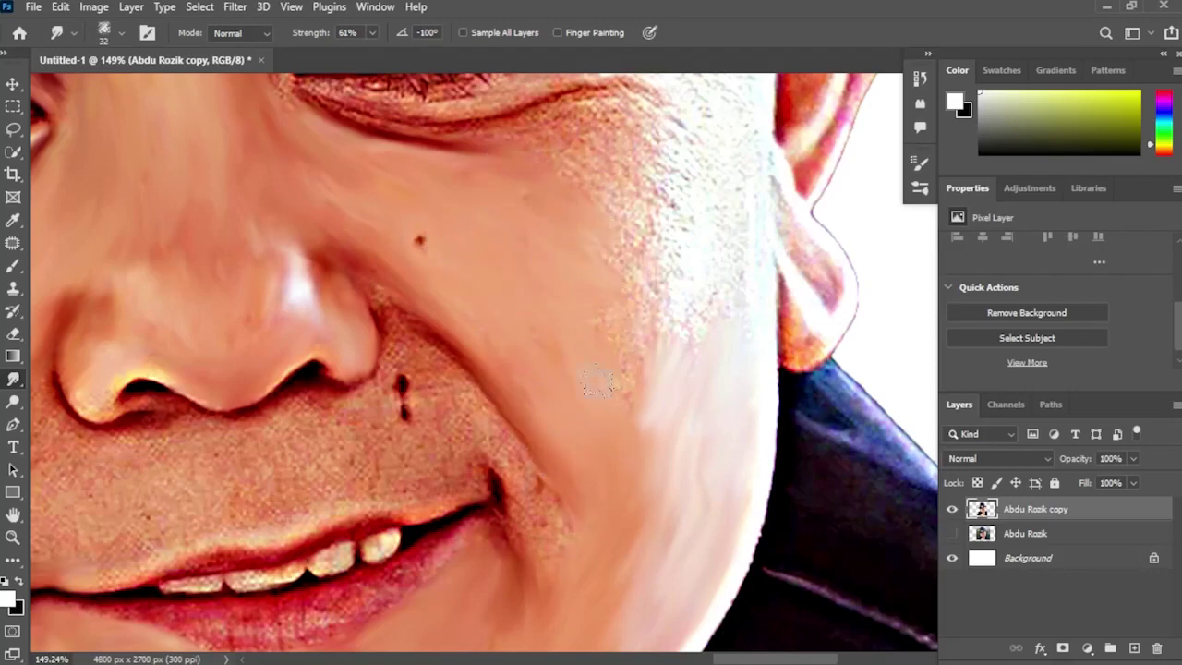
mouse_move(598, 382)
mouse_down()
mouse_move(631, 316)
mouse_move(639, 397)
mouse_up()
mouse_move(681, 538)
mouse_down()
mouse_move(632, 451)
mouse_move(653, 385)
mouse_move(690, 391)
mouse_move(712, 431)
mouse_up()
mouse_move(672, 376)
mouse_down()
mouse_move(636, 299)
mouse_move(674, 323)
mouse_move(665, 292)
mouse_move(639, 288)
mouse_move(605, 267)
mouse_up()
Step: Blend the upper cheek into the pale face edge and smooth the bag beneath the image-right eye
mouse_move(496, 220)
mouse_down()
mouse_move(651, 194)
mouse_move(683, 208)
mouse_move(693, 240)
mouse_move(616, 226)
mouse_move(687, 290)
mouse_up()
drag(607, 237, 710, 332)
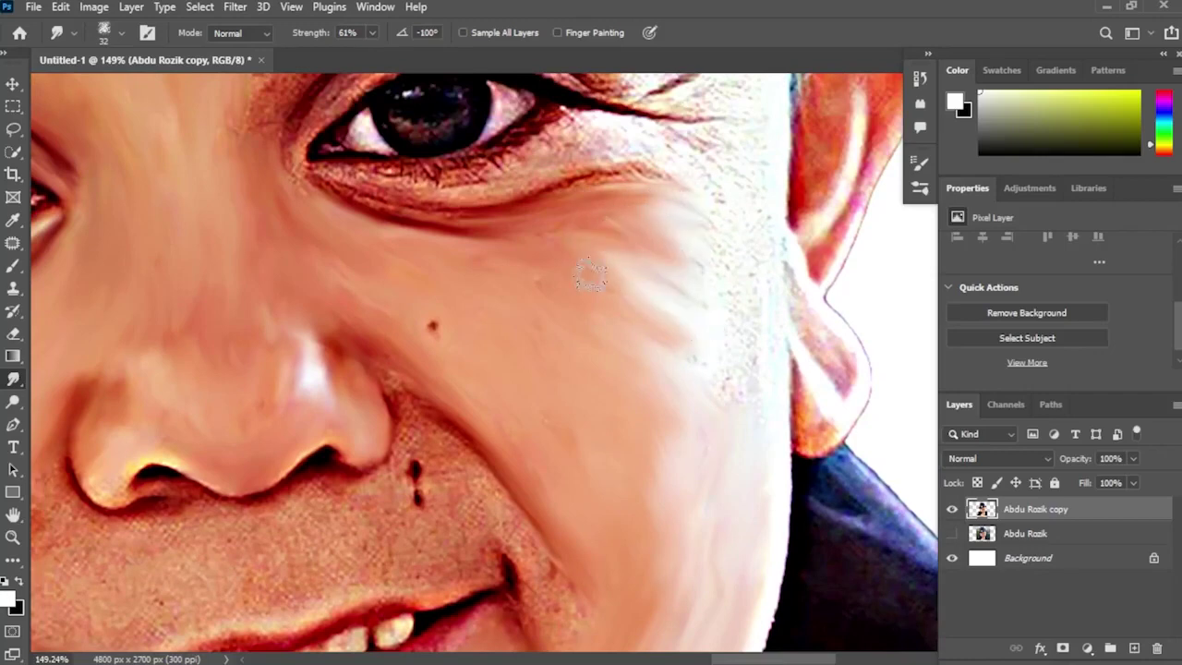
drag(589, 276, 693, 344)
mouse_move(683, 270)
mouse_down()
mouse_move(681, 363)
mouse_move(619, 237)
mouse_move(351, 266)
mouse_move(489, 261)
mouse_move(356, 285)
mouse_move(655, 263)
mouse_up()
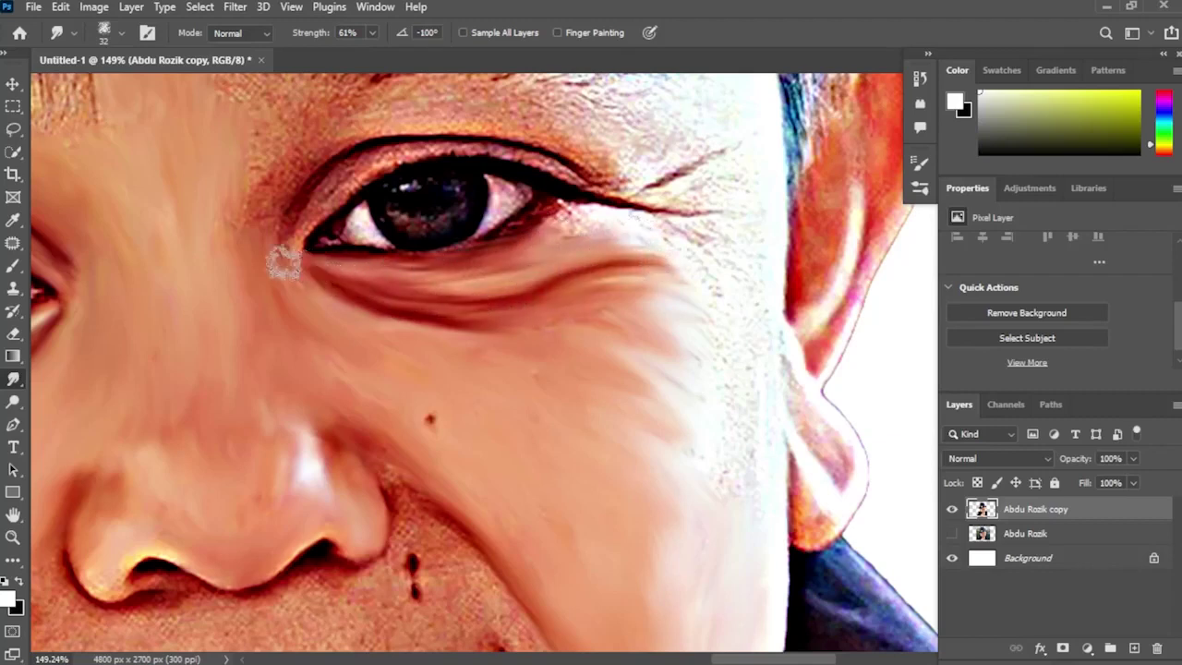
Step: Smooth the inner corner and upper eyelid of the image-right eye up to the underside of the eyebrow
mouse_move(374, 158)
mouse_down()
mouse_move(293, 230)
mouse_move(322, 197)
mouse_move(319, 182)
mouse_move(302, 195)
mouse_move(290, 176)
mouse_move(245, 216)
mouse_up()
scroll(237, 238, up, 2)
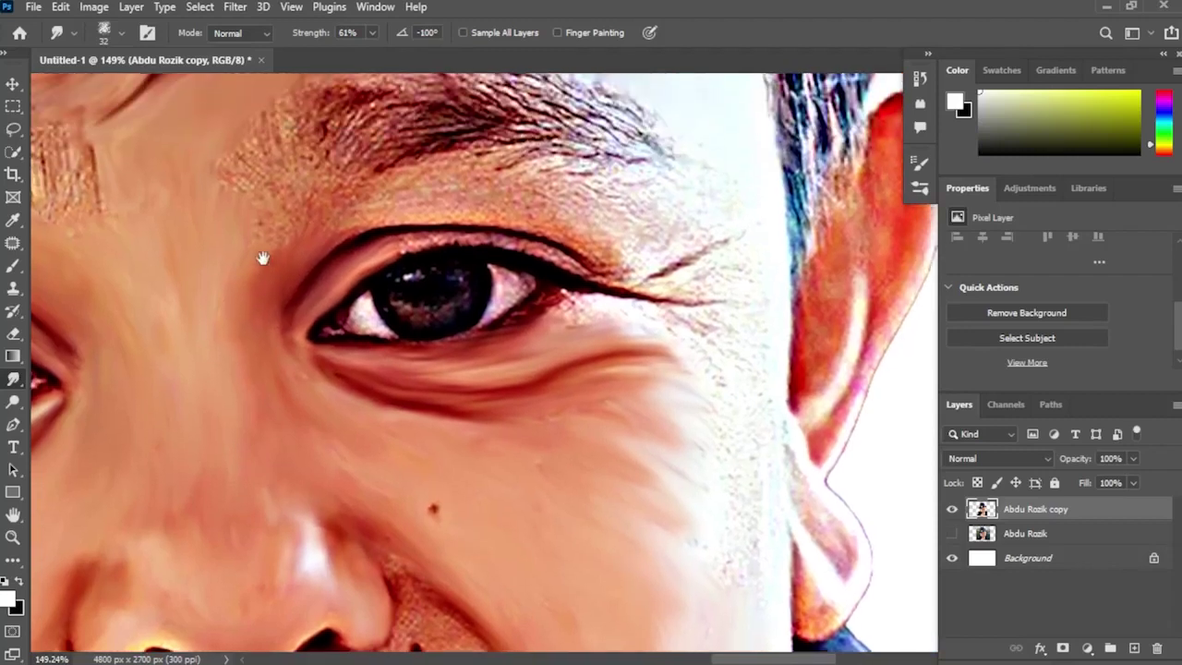
mouse_move(338, 238)
mouse_down()
mouse_move(405, 209)
mouse_move(322, 222)
mouse_move(344, 204)
mouse_move(424, 195)
mouse_move(600, 263)
mouse_up()
drag(549, 211, 574, 205)
mouse_move(391, 247)
mouse_down()
mouse_move(513, 243)
mouse_move(586, 270)
mouse_up()
mouse_move(599, 229)
mouse_down()
mouse_move(625, 260)
mouse_move(649, 253)
mouse_up()
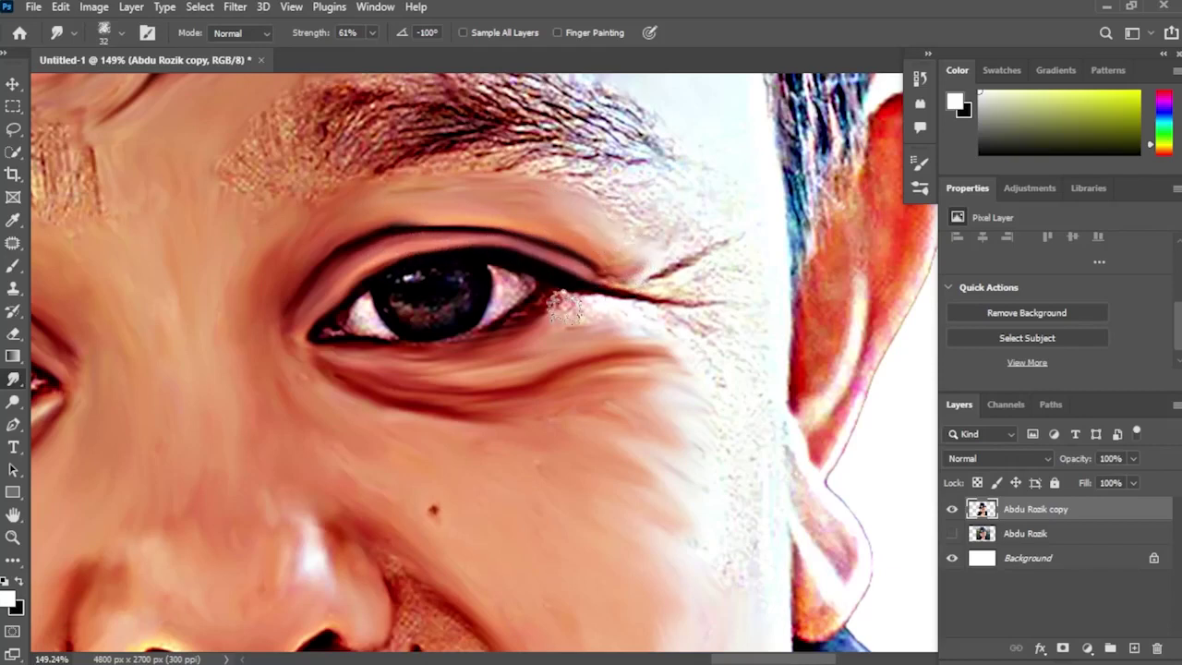
Step: Smooth the outer eye-corner wrinkles, the temple around the image-right eyebrow's end and the cheek edge beside the ear
mouse_move(563, 306)
mouse_down()
mouse_move(651, 327)
mouse_move(653, 314)
mouse_move(559, 336)
mouse_move(548, 298)
mouse_move(476, 335)
mouse_move(620, 287)
mouse_move(517, 336)
mouse_move(547, 308)
mouse_move(483, 349)
mouse_move(530, 317)
mouse_move(483, 348)
mouse_move(343, 353)
mouse_move(408, 364)
mouse_move(401, 355)
mouse_move(681, 300)
mouse_move(622, 262)
mouse_move(683, 254)
mouse_move(693, 276)
mouse_move(640, 286)
mouse_move(747, 258)
mouse_move(619, 290)
mouse_move(602, 282)
mouse_move(641, 306)
mouse_move(693, 316)
mouse_move(716, 338)
mouse_move(706, 343)
mouse_move(724, 383)
mouse_move(759, 282)
mouse_up()
mouse_move(643, 185)
mouse_down()
mouse_move(649, 250)
mouse_move(596, 285)
mouse_move(688, 294)
mouse_move(695, 236)
mouse_up()
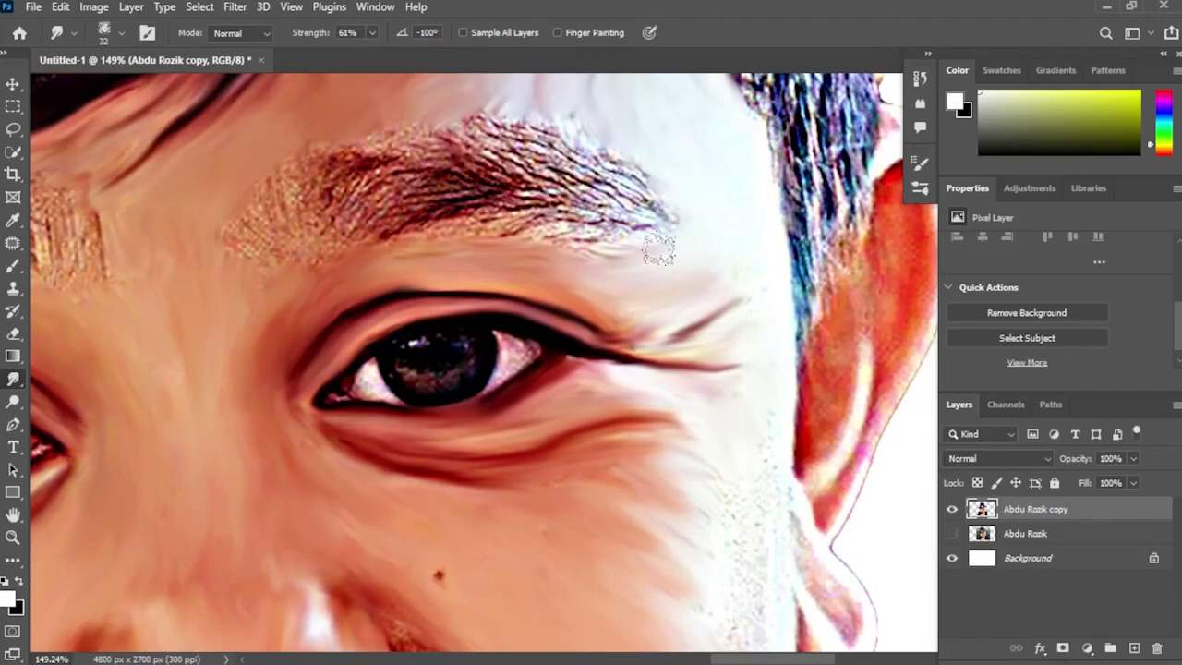
mouse_move(650, 308)
mouse_down()
mouse_move(571, 258)
mouse_move(508, 194)
mouse_move(615, 380)
mouse_move(567, 176)
mouse_move(587, 227)
mouse_move(564, 272)
mouse_move(564, 346)
mouse_move(601, 289)
mouse_move(612, 294)
mouse_up()
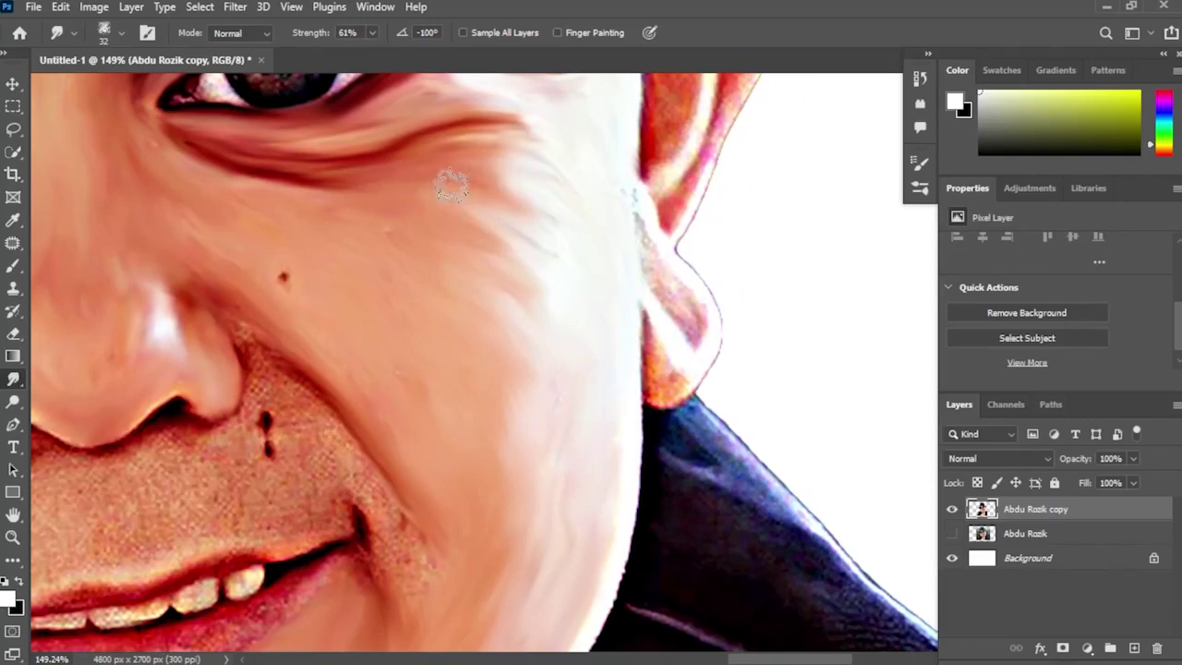
Step: Refine the blending on the upper cheek just below the image-right eye bag
drag(293, 199, 329, 274)
mouse_move(187, 213)
mouse_down()
mouse_move(254, 244)
mouse_move(205, 226)
mouse_move(340, 259)
mouse_move(292, 249)
mouse_move(400, 258)
mouse_up()
drag(320, 258, 433, 243)
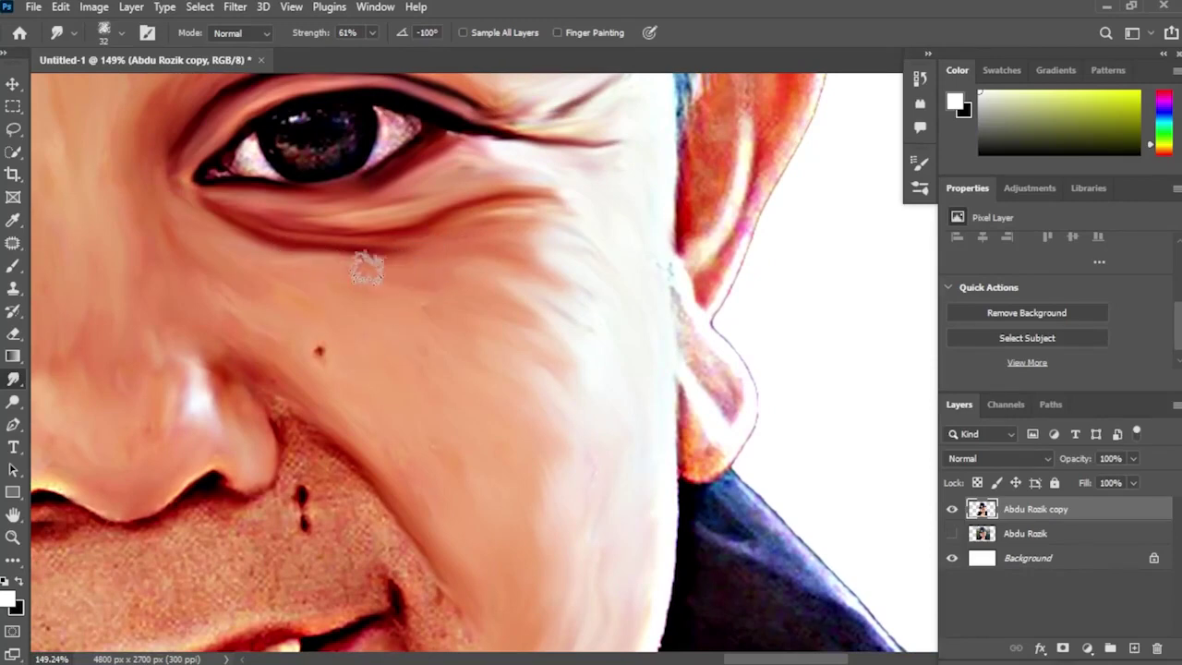
scroll(549, 410, down, 4)
scroll(426, 402, down, 2)
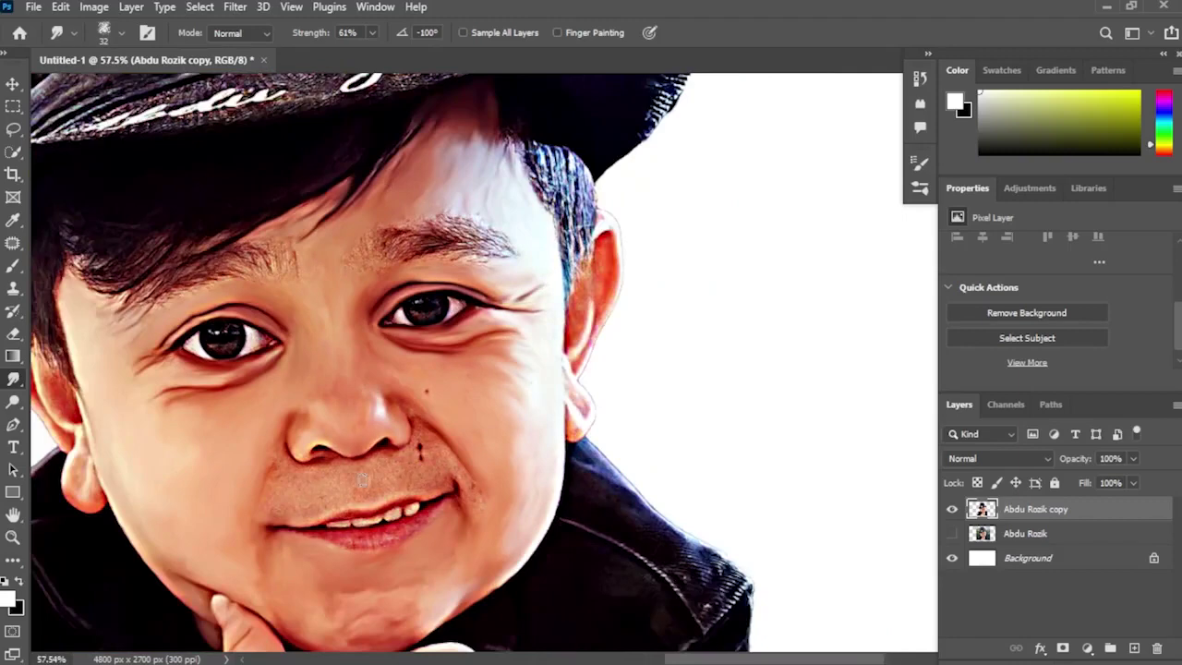
Step: Reduce the smudge brush to 15 px and smooth the lower edge of the image-right nostril
scroll(362, 523, up, 7)
scroll(404, 526, down, 2)
drag(529, 211, 517, 212)
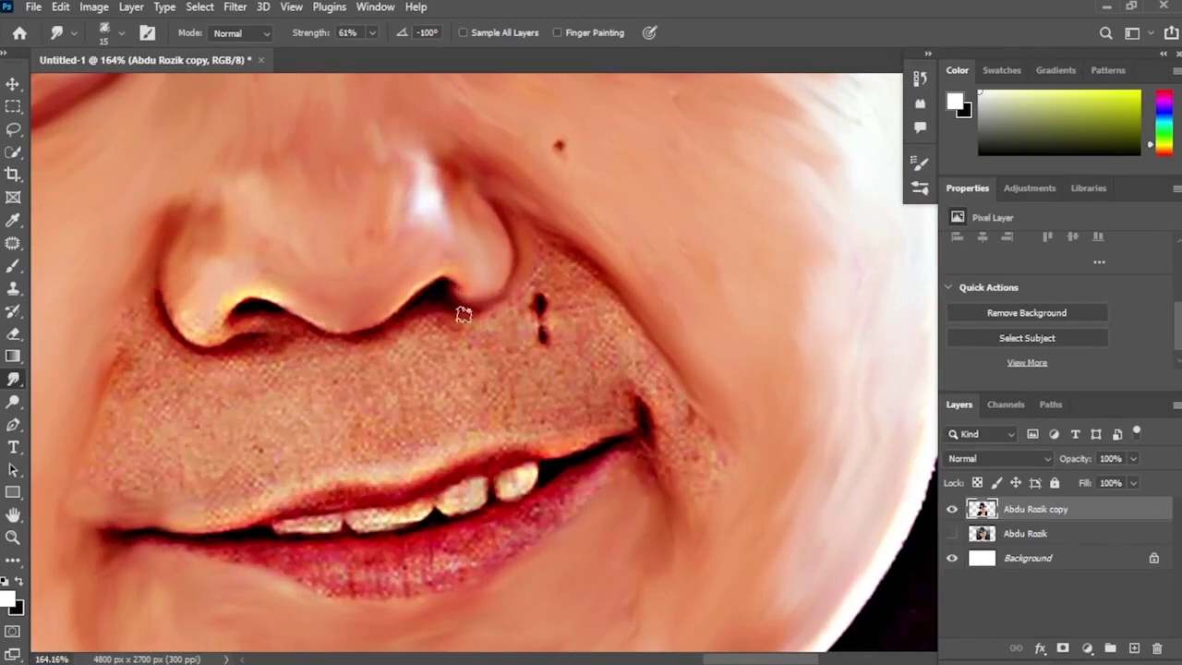
drag(471, 314, 455, 309)
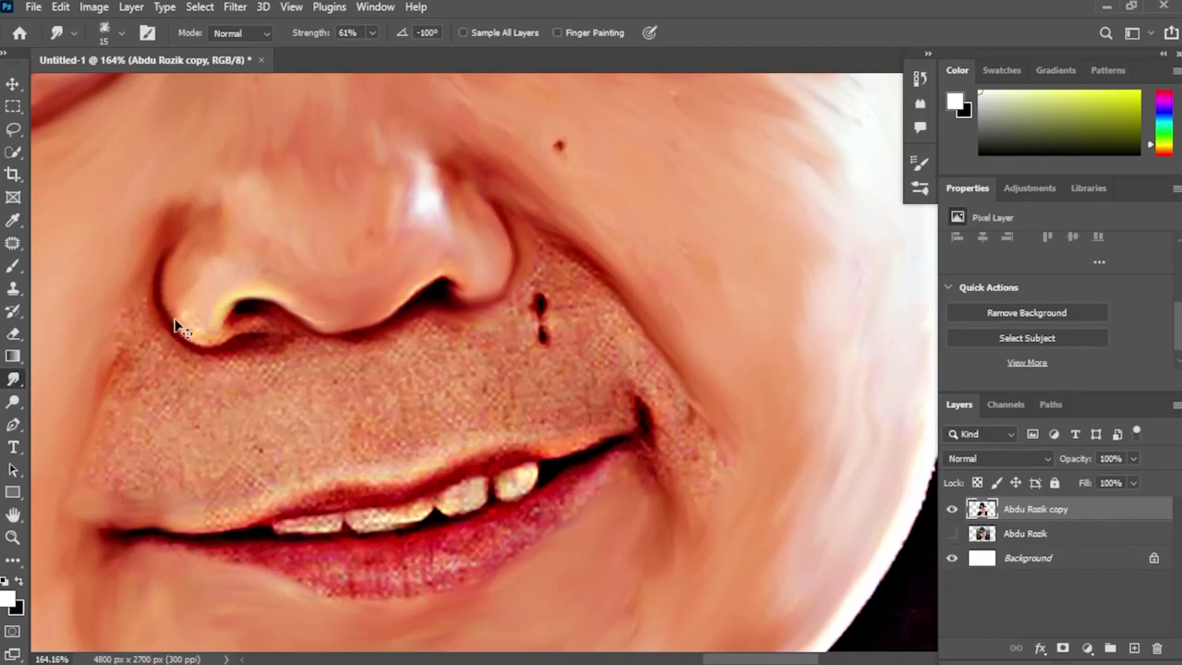
Step: Smooth the dark outline beneath the image-left nostril and the tip of the nose
scroll(177, 326, up, 3)
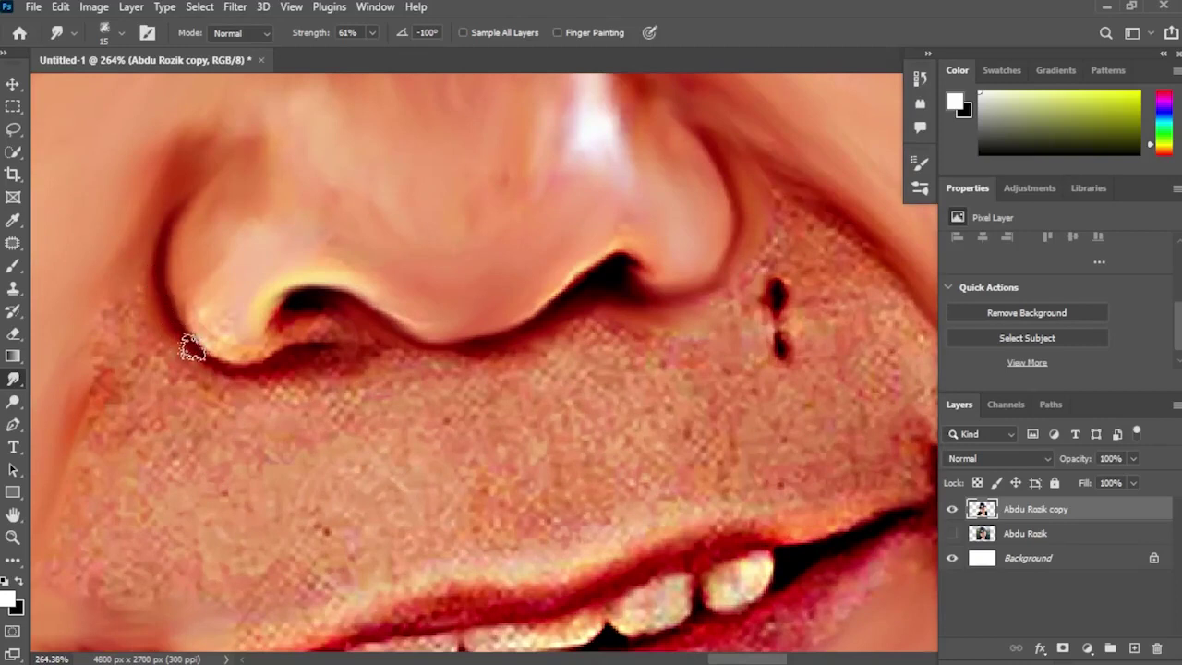
mouse_move(192, 348)
mouse_down()
mouse_move(218, 365)
mouse_move(263, 369)
mouse_move(339, 346)
mouse_move(321, 324)
mouse_move(201, 319)
mouse_move(226, 336)
mouse_move(215, 339)
mouse_move(235, 334)
mouse_move(212, 285)
mouse_move(236, 340)
mouse_move(271, 344)
mouse_move(287, 315)
mouse_up()
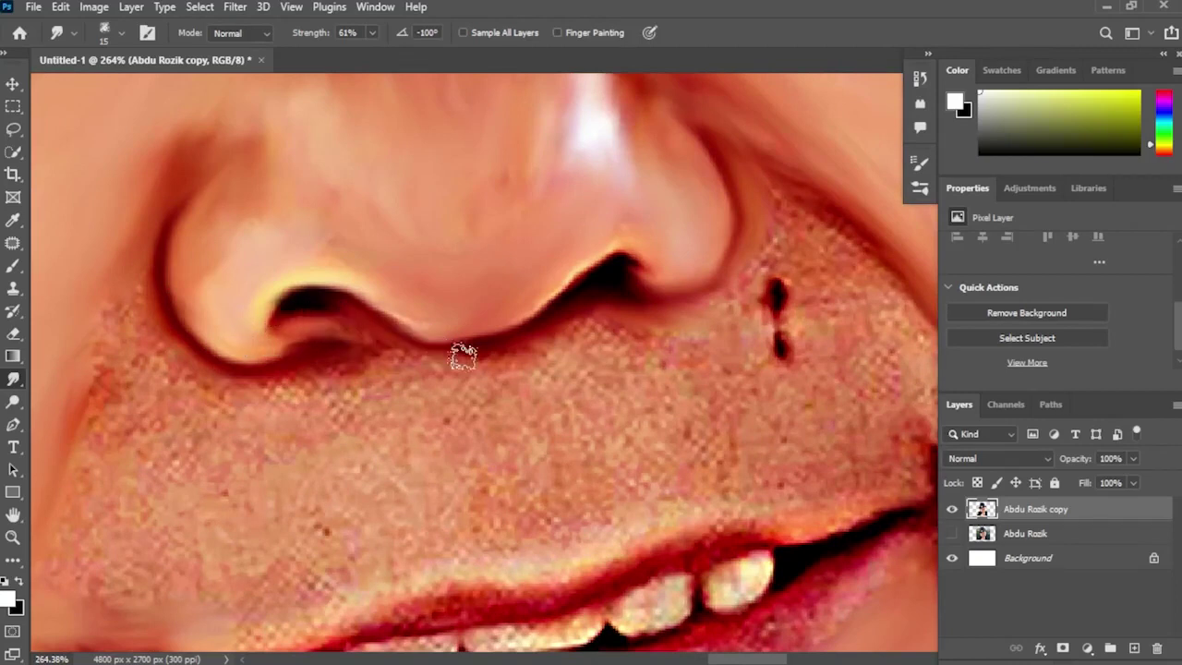
mouse_move(463, 356)
mouse_down()
mouse_move(354, 312)
mouse_move(491, 348)
mouse_move(633, 269)
mouse_move(609, 303)
mouse_move(607, 275)
mouse_move(588, 272)
mouse_move(488, 332)
mouse_move(363, 352)
mouse_move(379, 364)
mouse_move(340, 327)
mouse_move(353, 342)
mouse_move(255, 346)
mouse_move(336, 341)
mouse_up()
drag(244, 401, 301, 374)
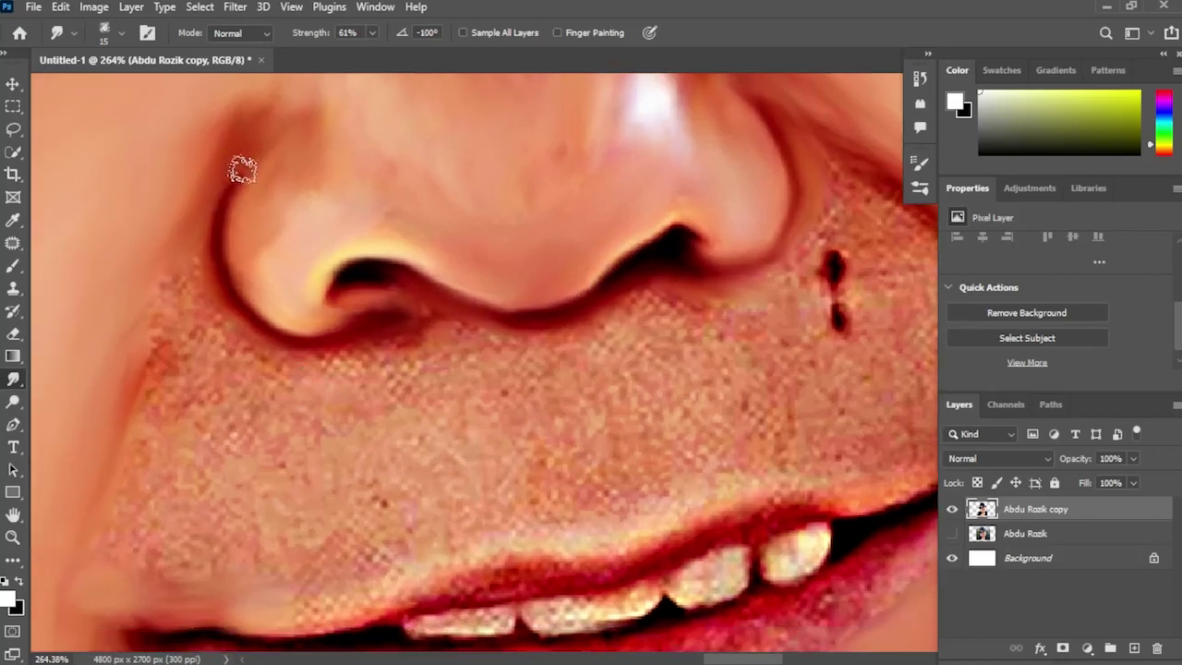
Step: Define the outer crease of the image-left nostril wing and blend its upper end into the cheek
mouse_move(243, 168)
mouse_down()
mouse_move(283, 136)
mouse_move(219, 214)
mouse_move(302, 88)
mouse_up()
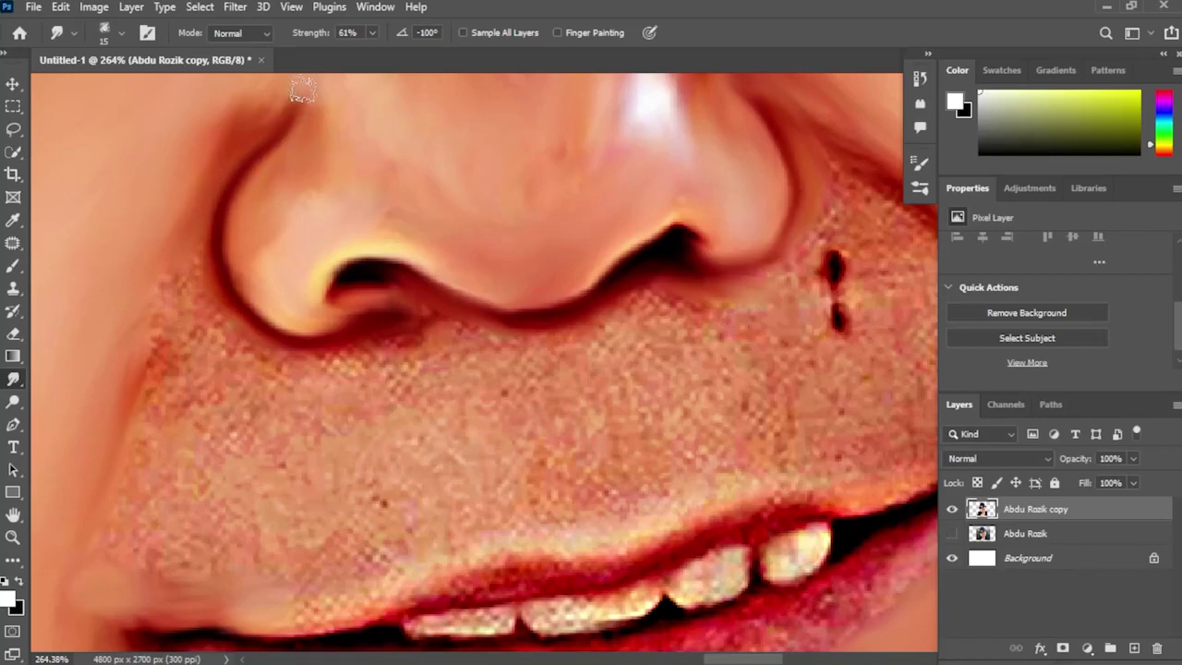
drag(327, 213, 396, 373)
mouse_move(317, 312)
mouse_down()
mouse_move(353, 267)
mouse_move(304, 320)
mouse_move(334, 275)
mouse_move(324, 248)
mouse_up()
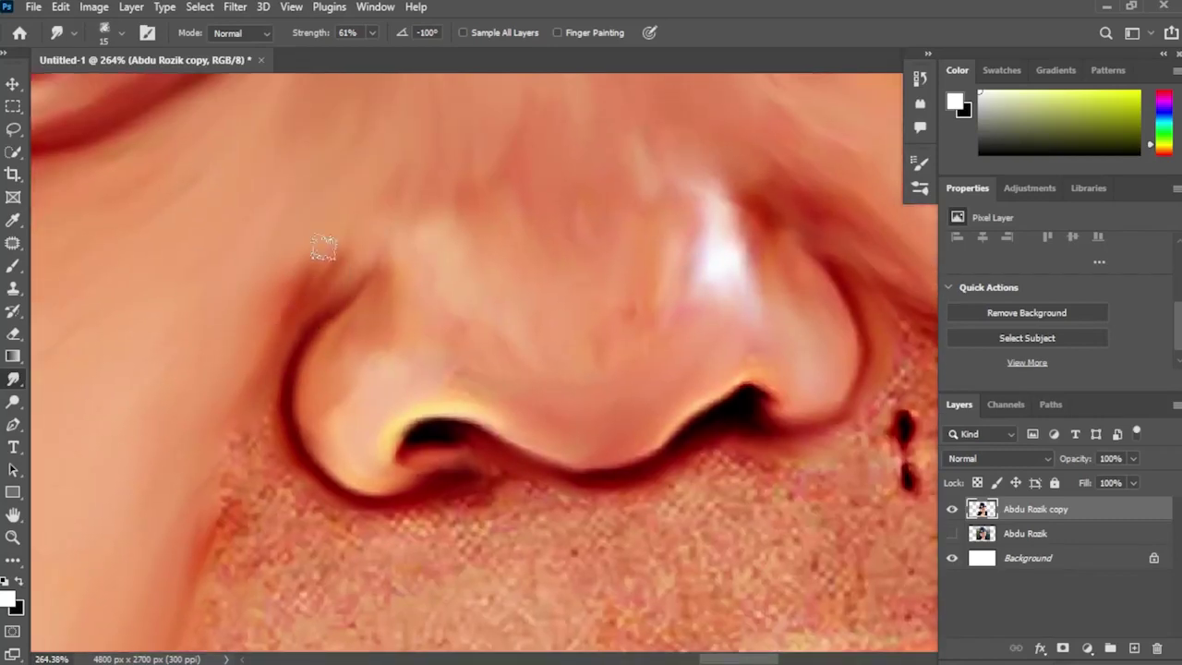
drag(277, 335, 348, 222)
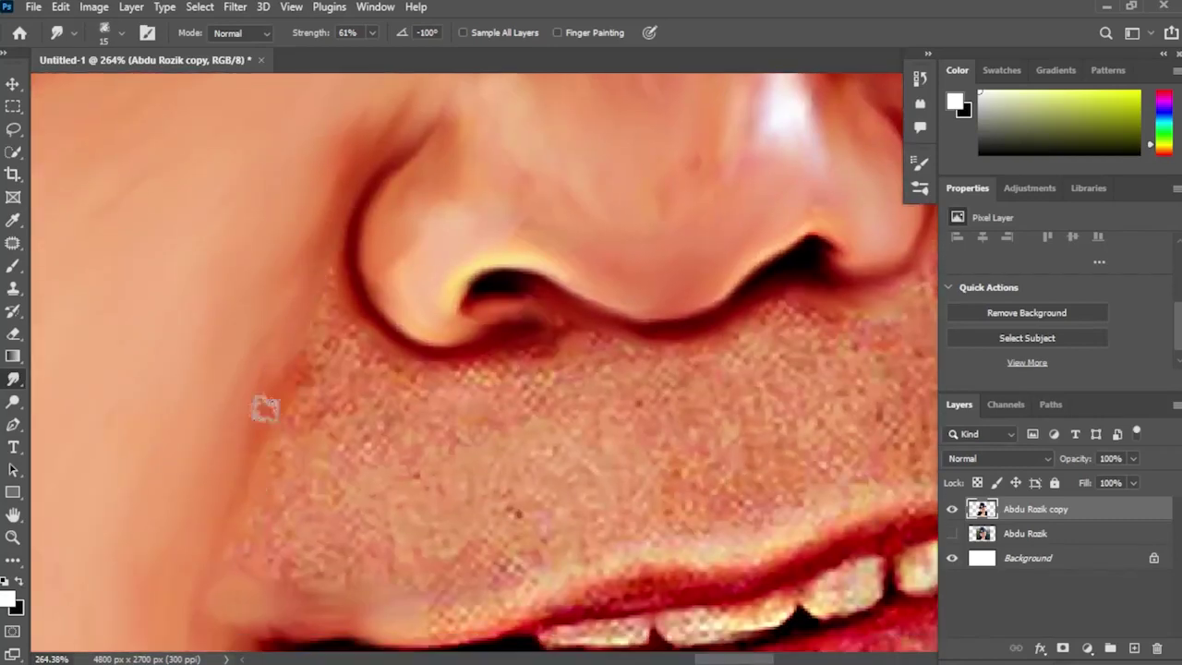
Step: Smooth the smile fold and grainy skin between the image-left nostril and the mouth corner
mouse_move(265, 408)
mouse_down()
mouse_move(332, 281)
mouse_move(317, 318)
mouse_move(349, 333)
mouse_move(329, 362)
mouse_move(306, 378)
mouse_up()
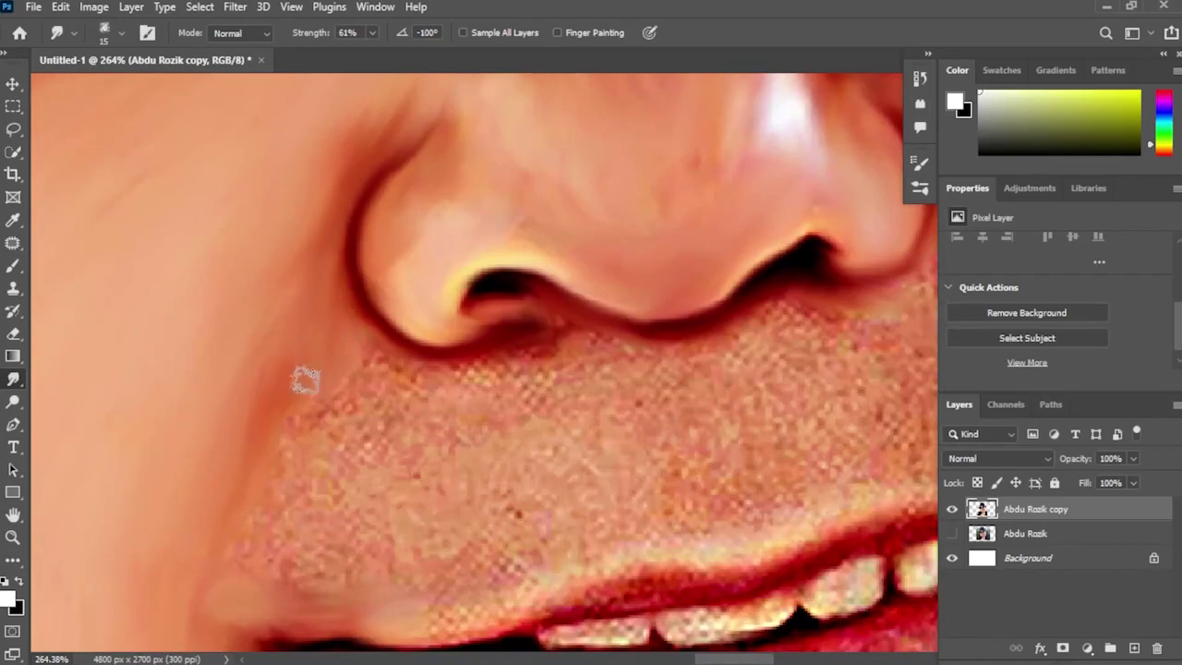
mouse_move(335, 488)
mouse_down()
mouse_move(290, 356)
mouse_move(323, 390)
mouse_up()
mouse_move(308, 203)
mouse_down()
mouse_move(344, 245)
mouse_move(305, 273)
mouse_move(204, 416)
mouse_move(261, 410)
mouse_move(269, 454)
mouse_move(323, 318)
mouse_move(398, 242)
mouse_move(439, 233)
mouse_move(433, 261)
mouse_move(473, 286)
mouse_move(518, 239)
mouse_move(521, 204)
mouse_move(561, 224)
mouse_move(472, 224)
mouse_move(498, 217)
mouse_move(403, 240)
mouse_move(389, 264)
mouse_move(413, 282)
mouse_move(407, 334)
mouse_move(381, 354)
mouse_move(337, 451)
mouse_move(377, 449)
mouse_up()
Step: Smooth the skin above the mouth and the upper lip's pale border with a 27 px smudge brush
scroll(378, 449, down, 5)
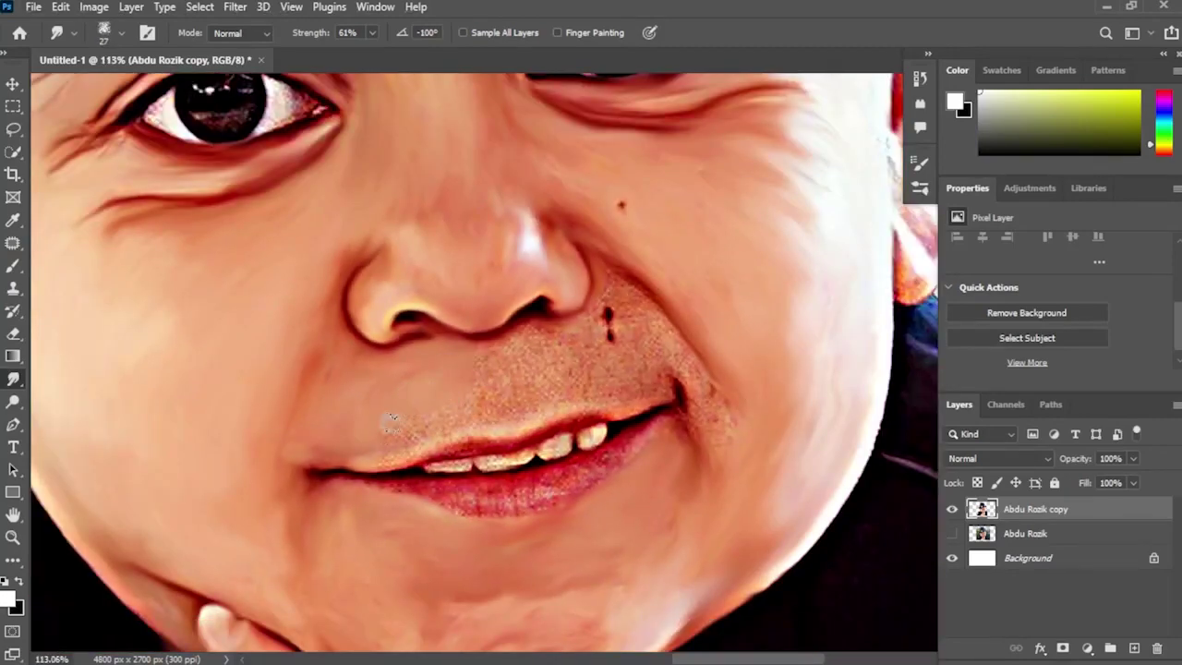
mouse_move(358, 452)
mouse_down()
mouse_move(391, 464)
mouse_move(439, 434)
mouse_up()
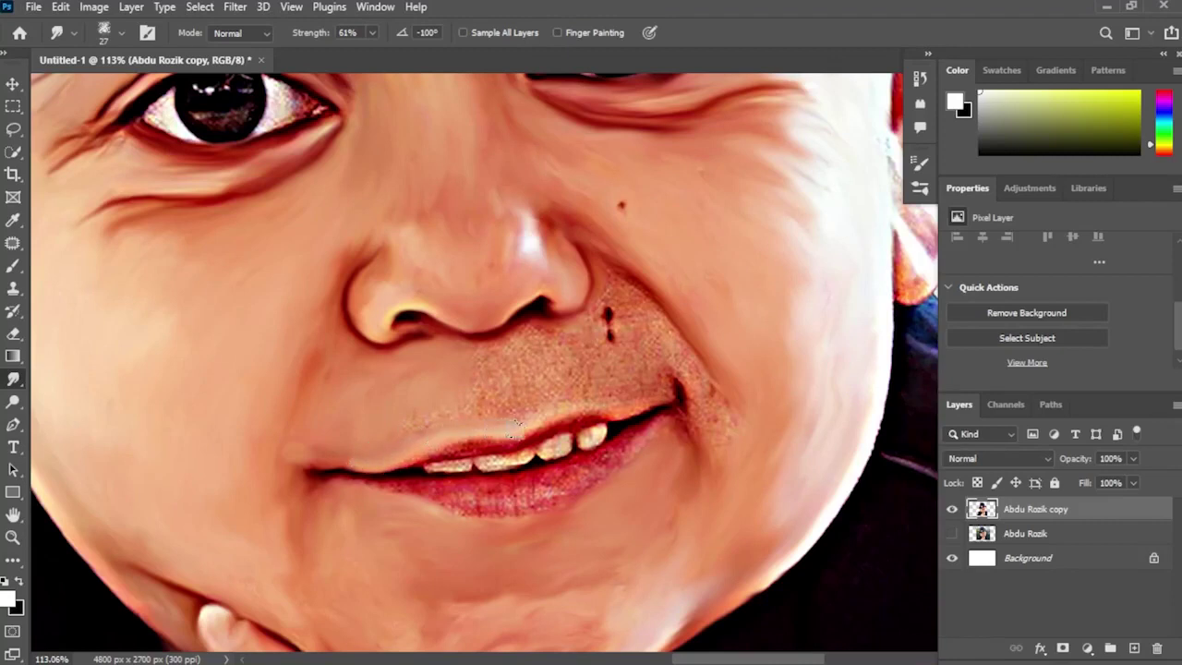
mouse_move(593, 400)
mouse_down()
mouse_move(662, 396)
mouse_move(403, 465)
mouse_up()
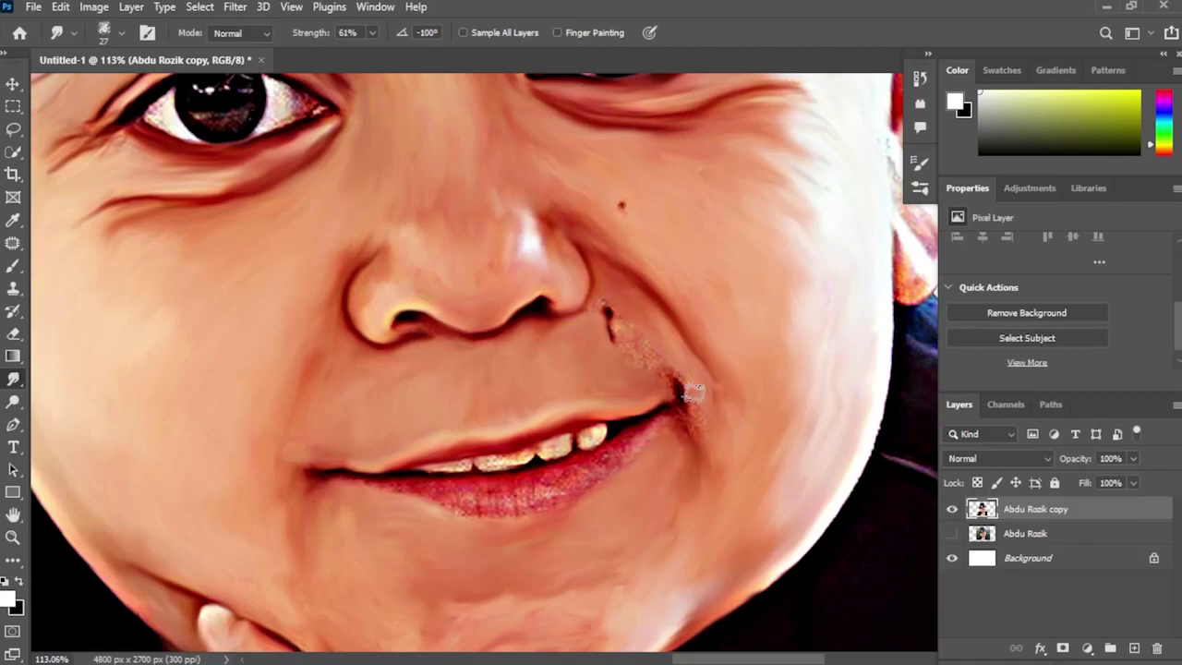
Step: Smooth the skin by the image-right mouth corner and smile fold, and clean around the moles with a 13 px brush
mouse_move(692, 393)
mouse_down()
mouse_move(704, 434)
mouse_move(690, 392)
mouse_move(696, 419)
mouse_move(650, 347)
mouse_up()
drag(624, 308, 645, 366)
drag(597, 303, 585, 302)
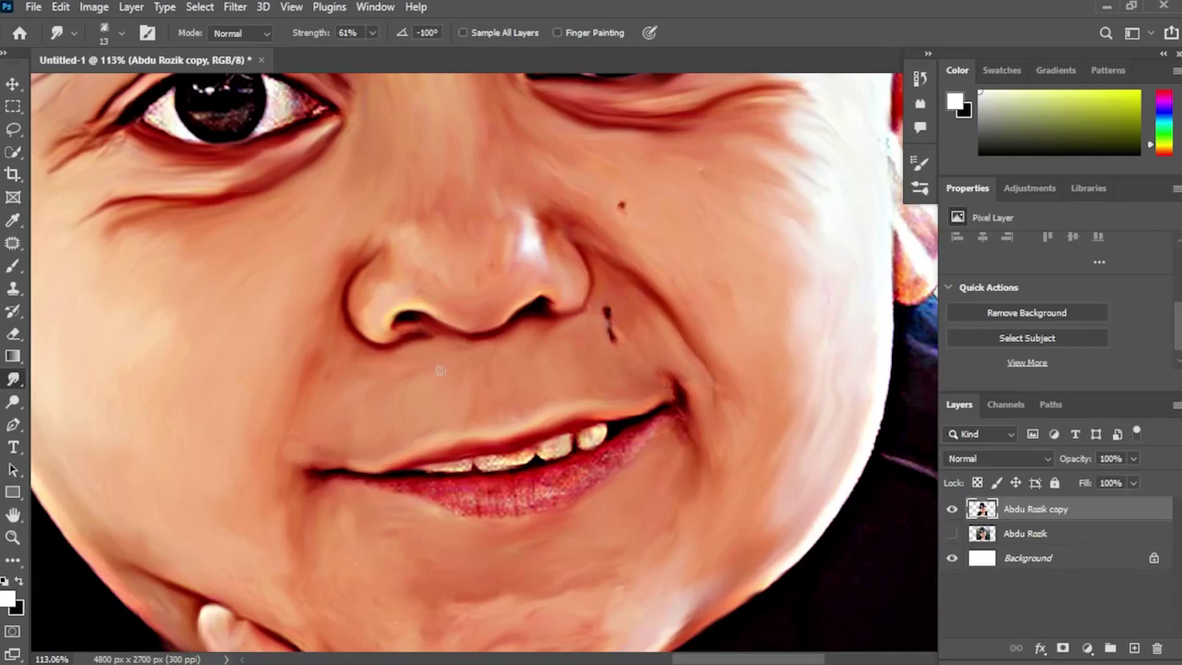
Step: Smooth the image-right mouth corner and the whole lower lip with a 19 px smudge brush
scroll(566, 314, down, 4)
scroll(543, 429, up, 8)
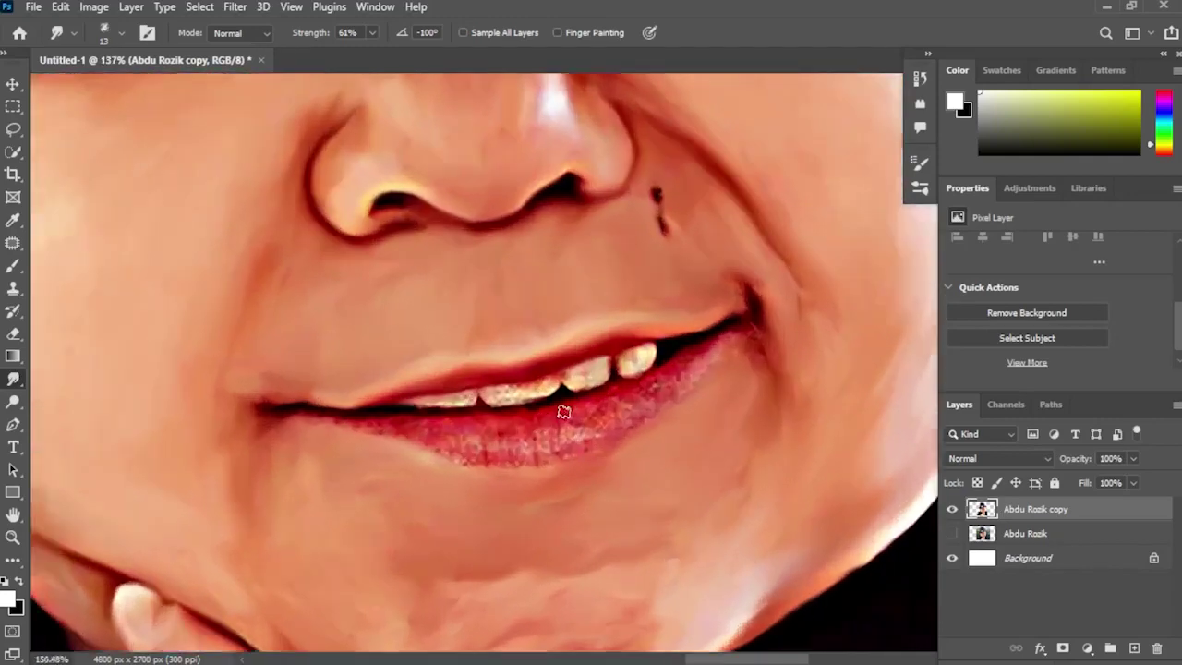
drag(743, 296, 752, 281)
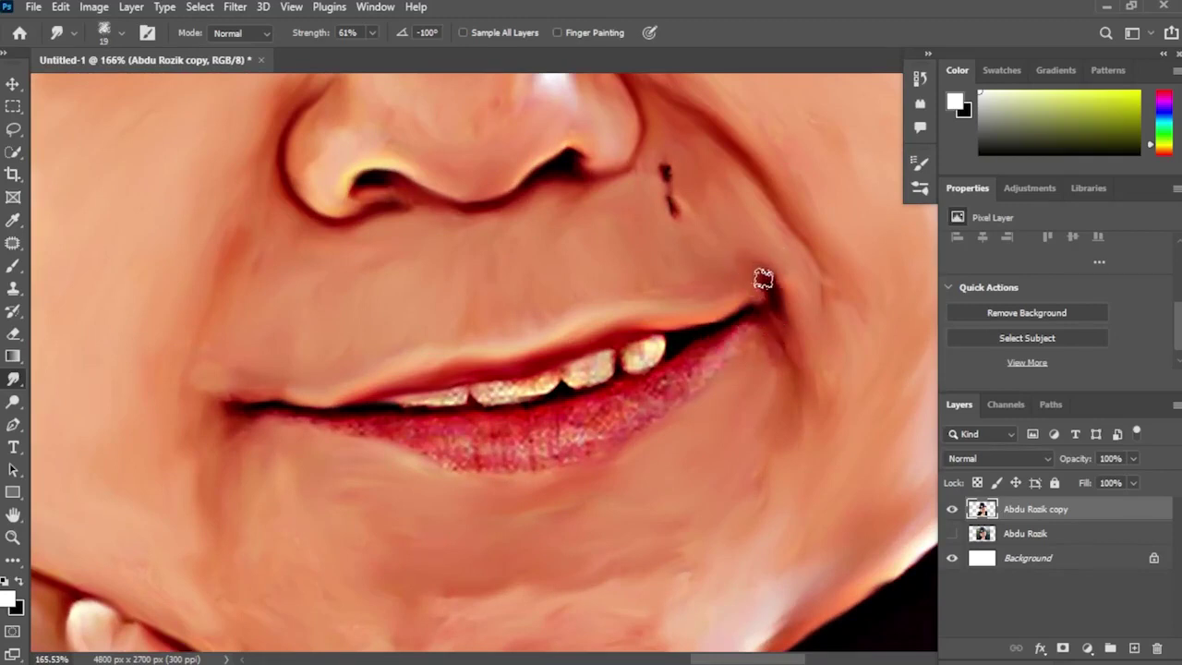
mouse_move(745, 320)
mouse_down()
mouse_move(680, 336)
mouse_move(712, 339)
mouse_move(699, 349)
mouse_move(723, 341)
mouse_move(686, 380)
mouse_move(707, 365)
mouse_move(693, 354)
mouse_move(622, 394)
mouse_move(636, 421)
mouse_move(572, 450)
mouse_move(514, 452)
mouse_move(617, 423)
mouse_move(617, 405)
mouse_move(488, 430)
mouse_move(240, 410)
mouse_up()
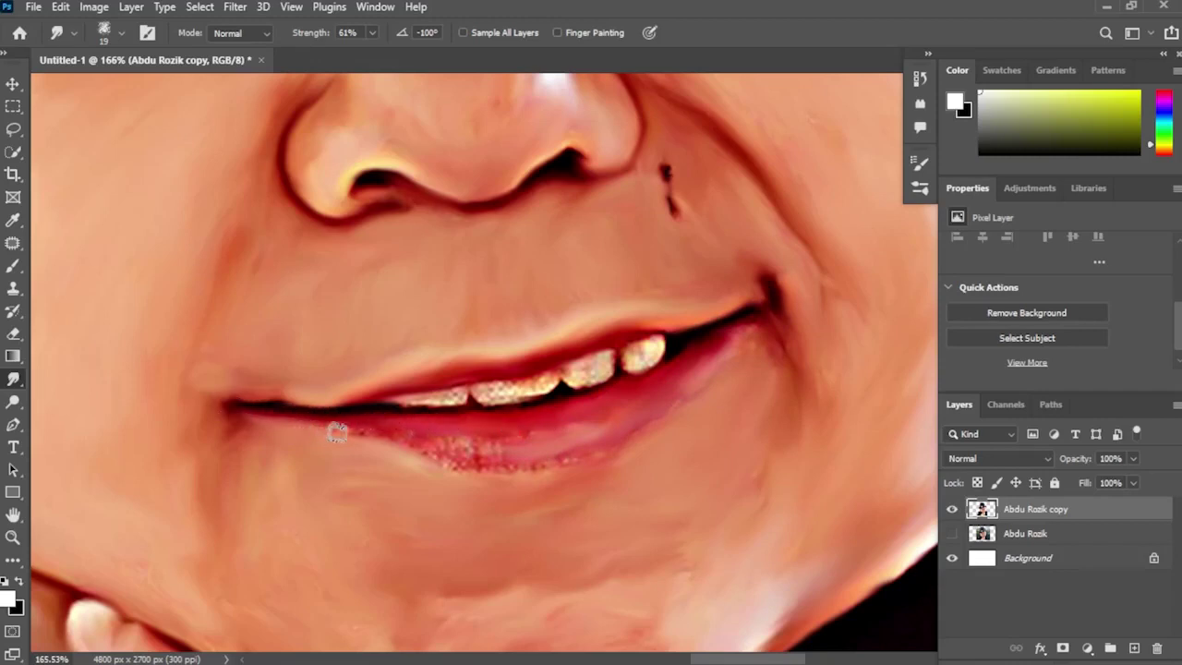
mouse_move(337, 433)
mouse_down()
mouse_move(473, 472)
mouse_move(567, 474)
mouse_move(588, 459)
mouse_move(433, 444)
mouse_move(530, 425)
mouse_up()
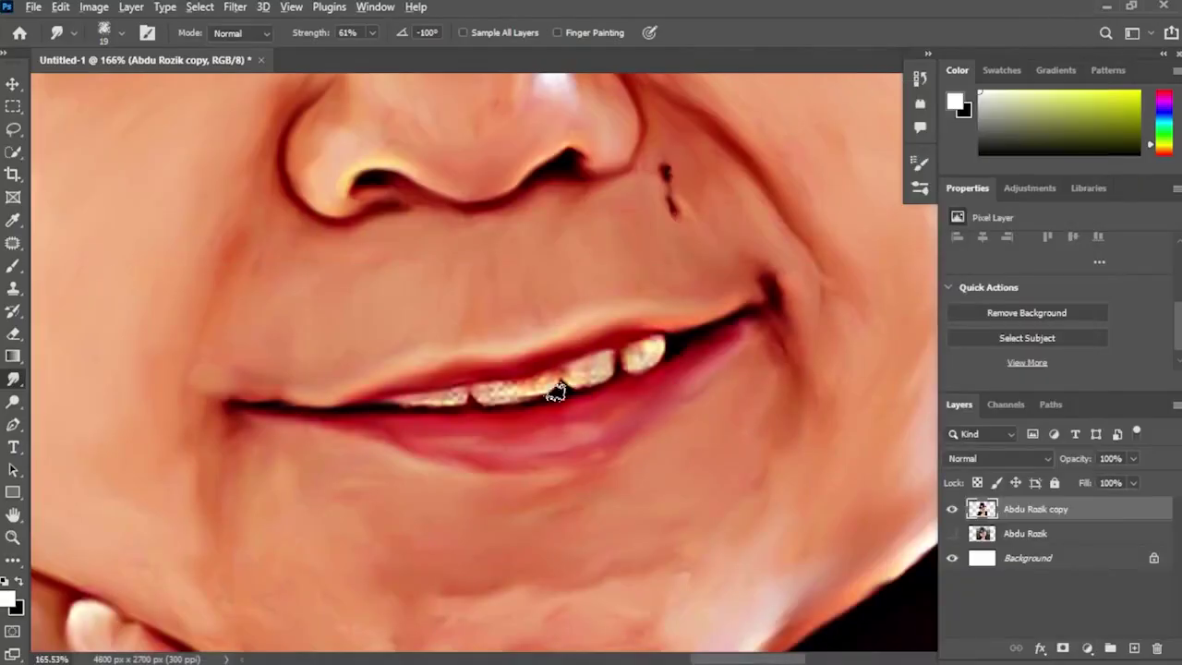
Step: Smooth the grainy texture of all four visible teeth into clean white with a 12 px smudge brush
scroll(554, 392, up, 2)
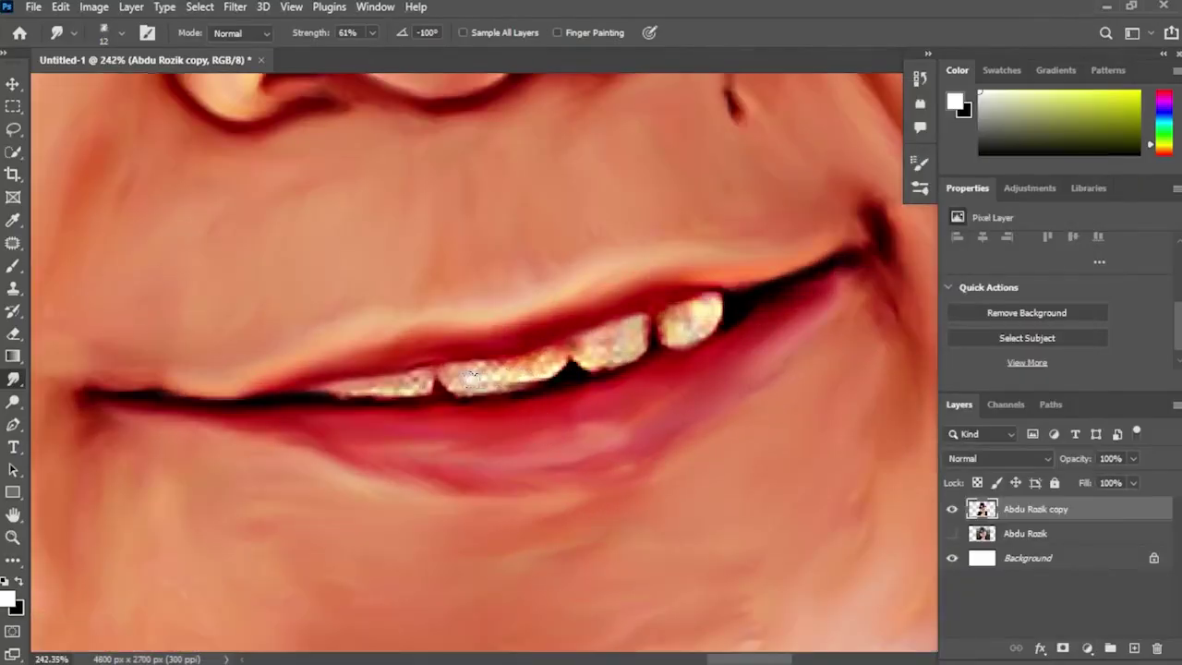
drag(517, 372, 525, 379)
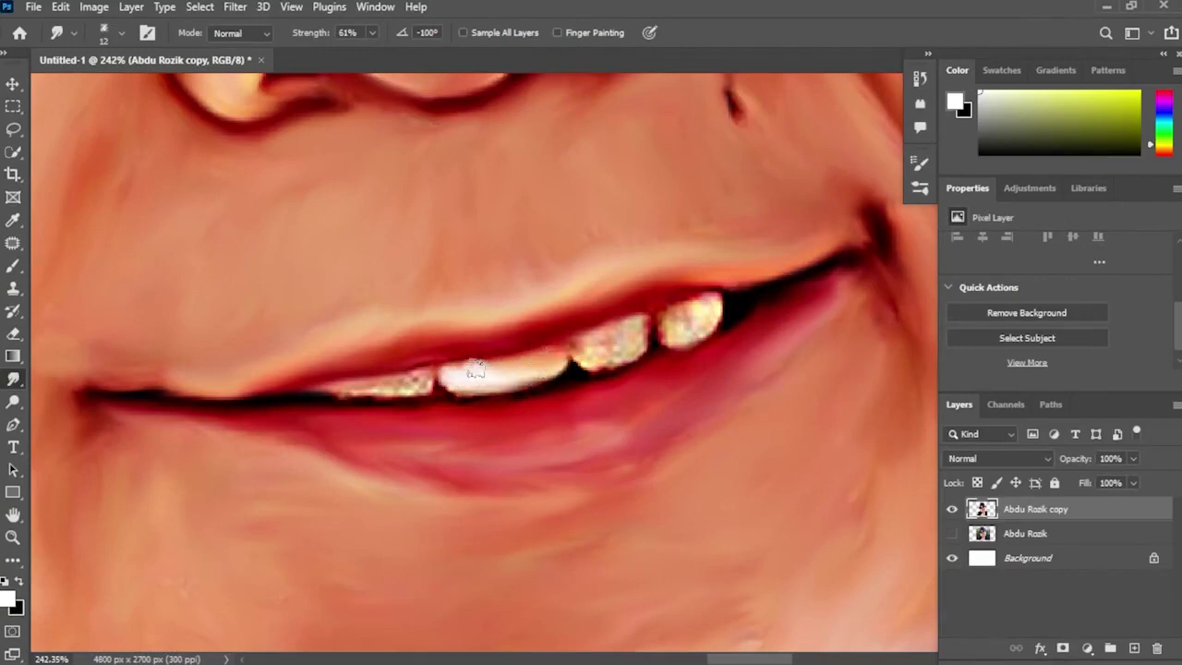
drag(412, 381, 358, 393)
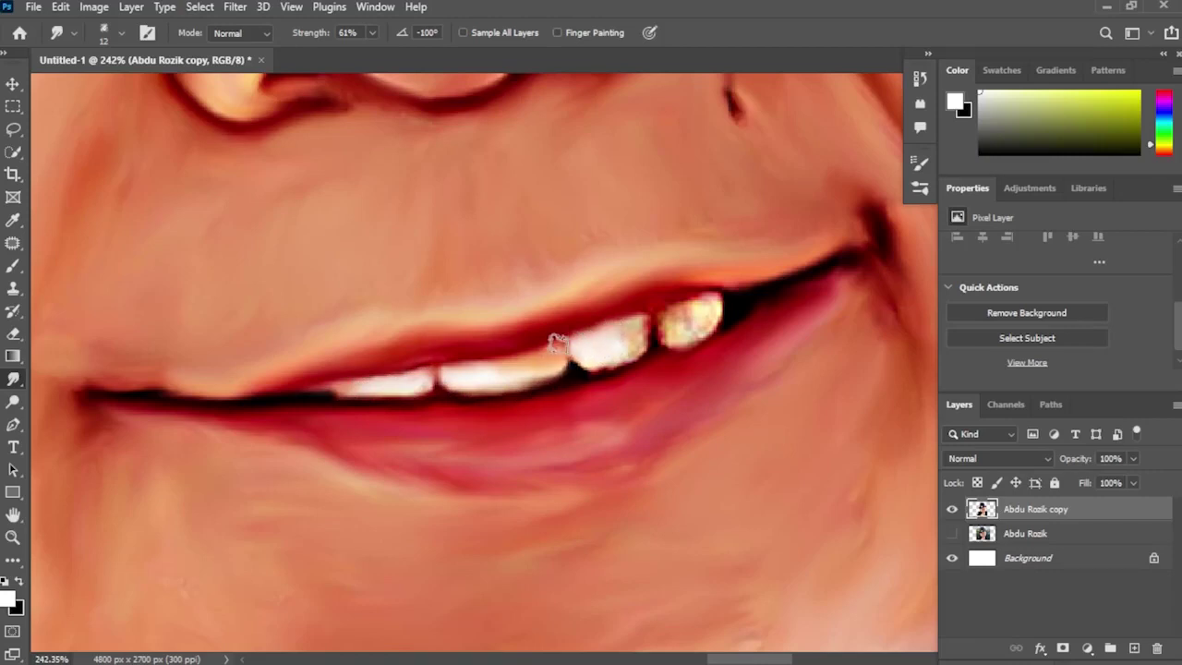
drag(635, 341, 615, 350)
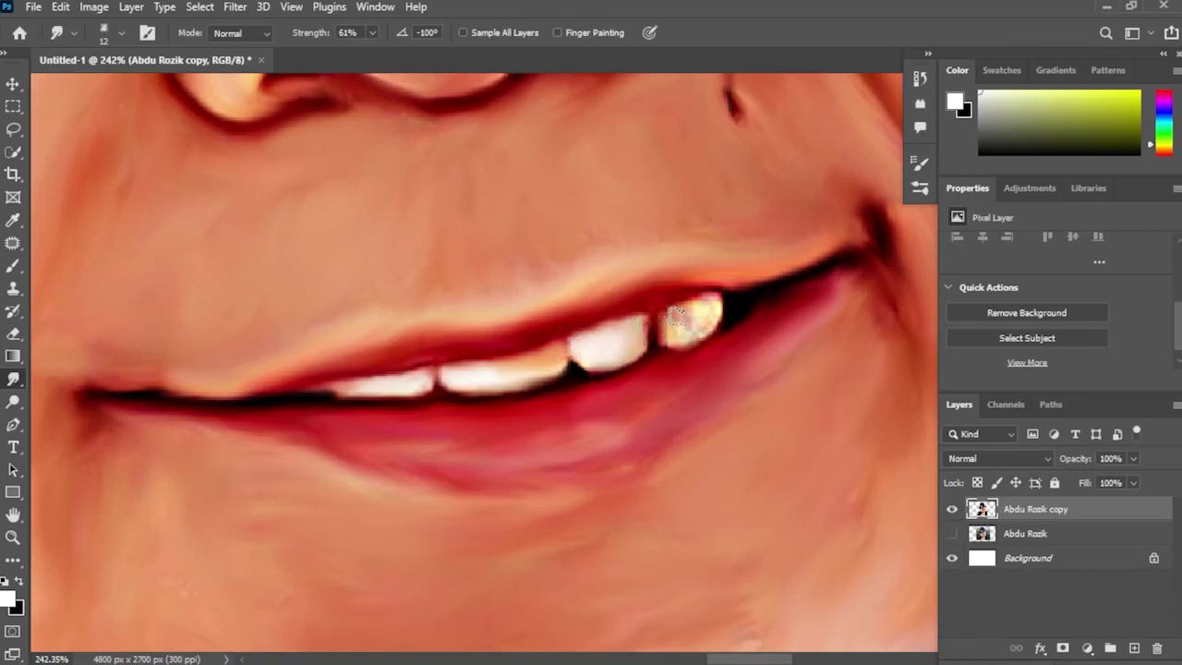
drag(679, 312, 666, 325)
drag(690, 312, 689, 304)
scroll(720, 270, down, 1)
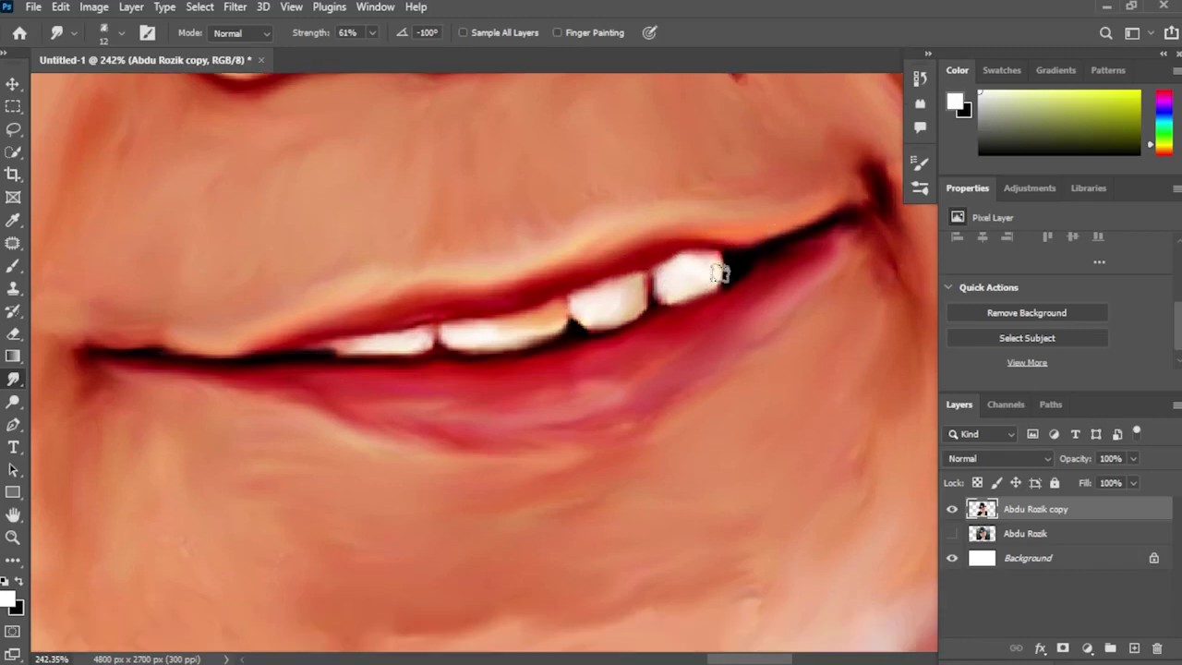
scroll(641, 294, down, 10)
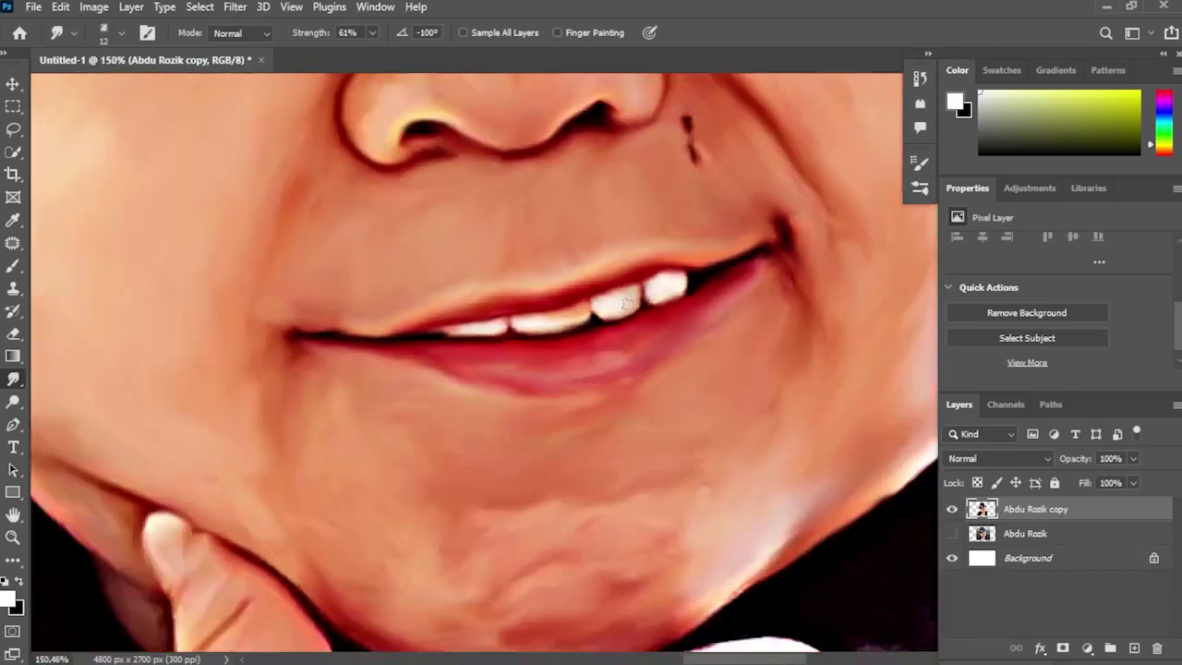
Step: Smooth the grainy white of the image-left eye on both sides of the iris with the 12 px smudge brush
scroll(471, 345, up, 10)
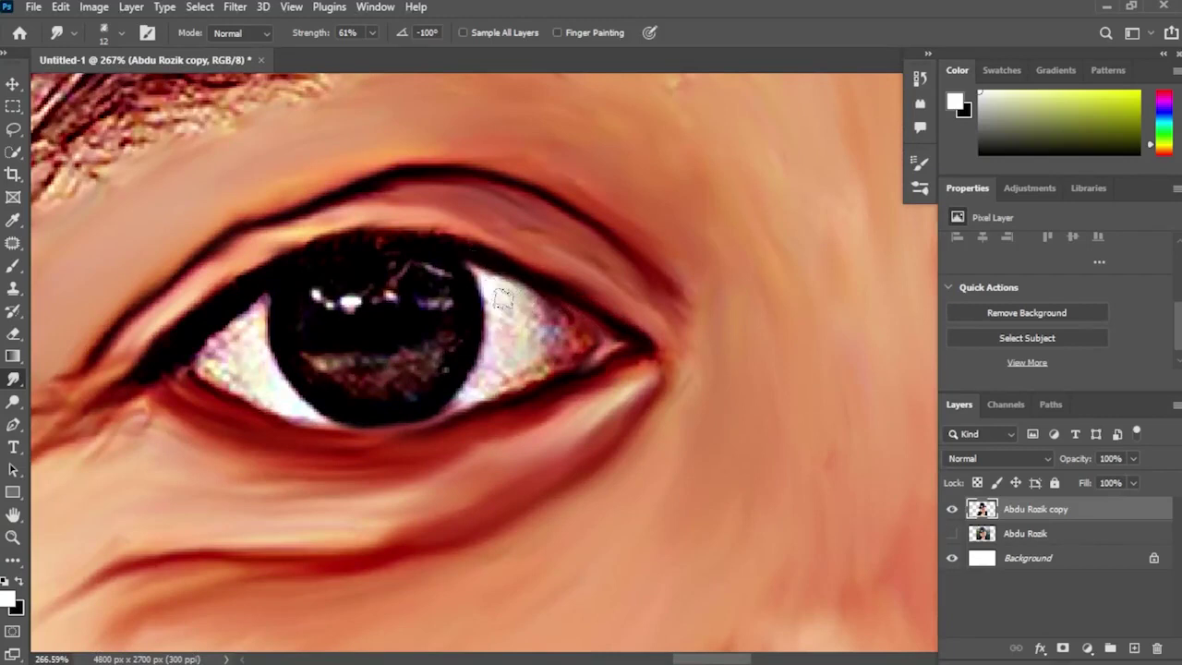
mouse_move(504, 340)
mouse_down()
mouse_move(483, 390)
mouse_move(531, 333)
mouse_move(521, 352)
mouse_up()
mouse_move(502, 290)
mouse_down()
mouse_move(567, 326)
mouse_move(548, 348)
mouse_move(580, 339)
mouse_move(490, 373)
mouse_move(496, 297)
mouse_move(527, 333)
mouse_move(512, 356)
mouse_move(552, 366)
mouse_move(456, 422)
mouse_move(581, 349)
mouse_move(553, 310)
mouse_move(477, 331)
mouse_up()
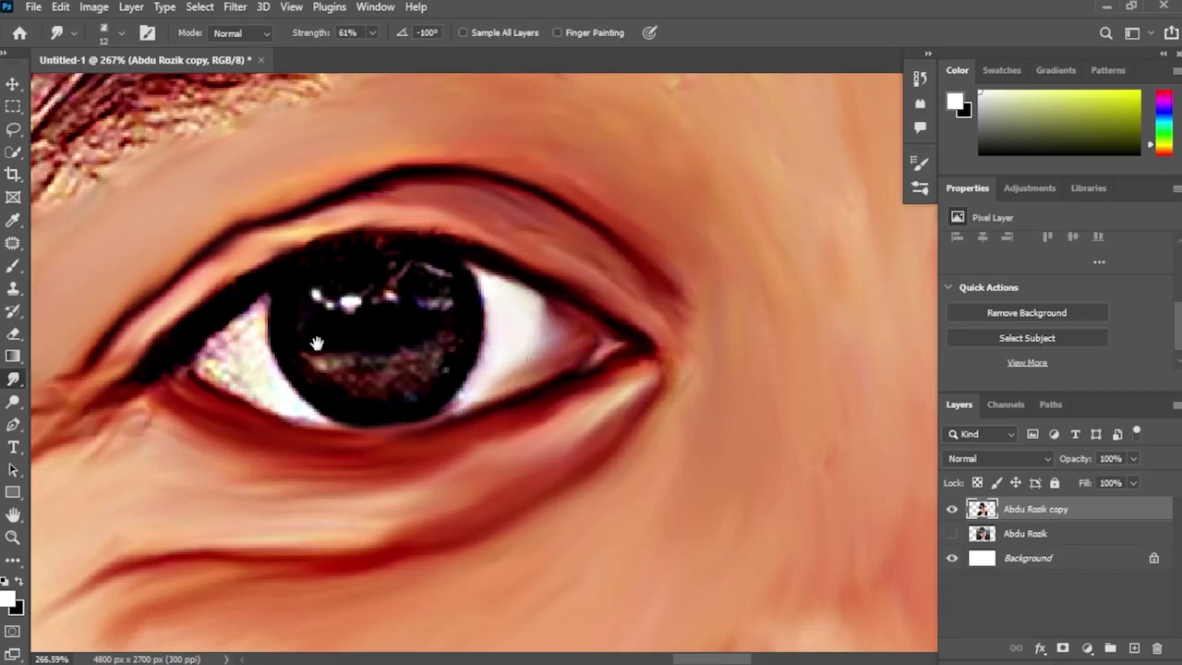
scroll(407, 354, left, 3)
mouse_move(376, 341)
mouse_down()
mouse_move(429, 302)
mouse_move(437, 321)
mouse_move(411, 309)
mouse_move(416, 298)
mouse_move(346, 351)
mouse_move(384, 364)
mouse_move(418, 324)
mouse_move(366, 365)
mouse_move(393, 385)
mouse_move(431, 387)
mouse_up()
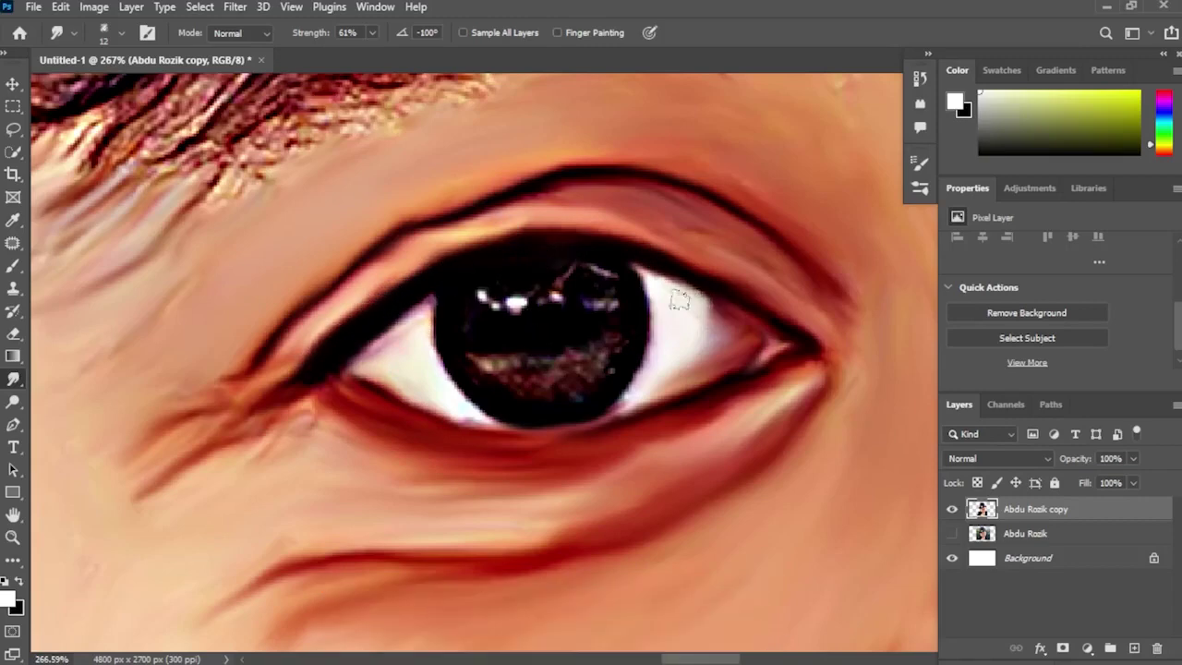
Step: Smooth the grainy white and both corners of the image-right eye with the 12 px smudge brush
drag(661, 305, 511, 349)
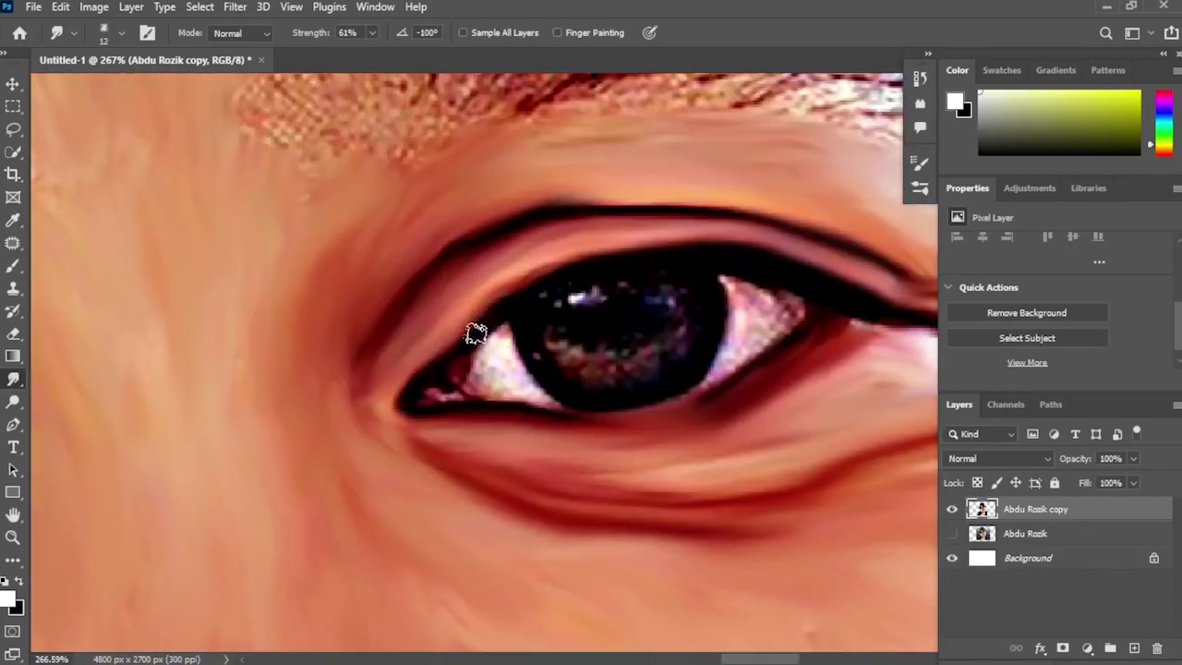
mouse_move(451, 375)
mouse_down()
mouse_move(481, 386)
mouse_move(505, 345)
mouse_move(509, 371)
mouse_move(538, 381)
mouse_move(510, 345)
mouse_move(504, 371)
mouse_move(550, 399)
mouse_move(482, 378)
mouse_up()
drag(663, 366, 571, 393)
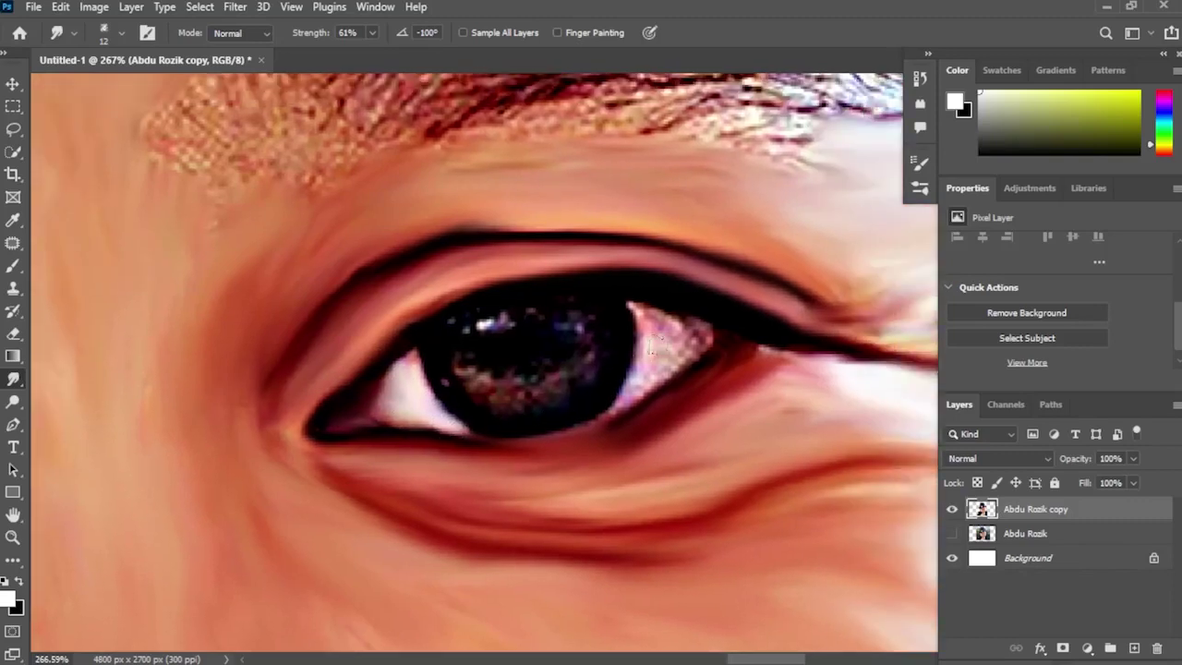
mouse_move(652, 346)
mouse_down()
mouse_move(640, 315)
mouse_move(691, 335)
mouse_move(668, 368)
mouse_move(665, 345)
mouse_move(620, 411)
mouse_move(648, 341)
mouse_move(642, 349)
mouse_move(635, 315)
mouse_move(727, 338)
mouse_move(702, 352)
mouse_move(712, 329)
mouse_move(706, 358)
mouse_move(724, 345)
mouse_move(684, 378)
mouse_move(695, 328)
mouse_up()
drag(764, 350, 732, 339)
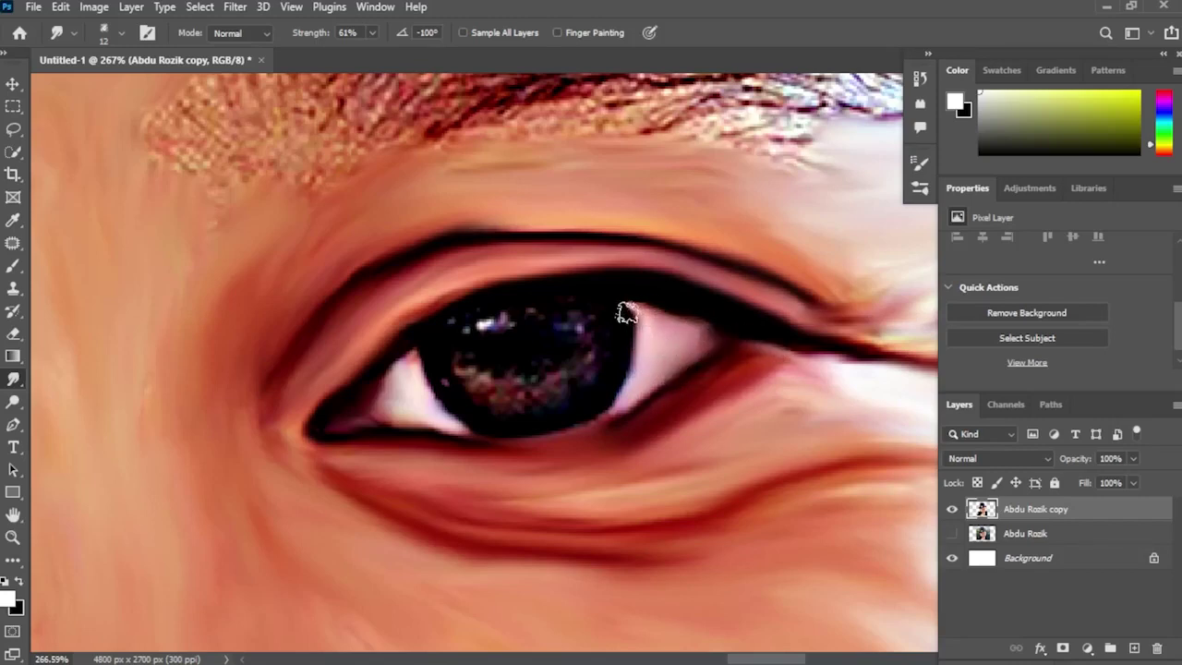
Step: Clean the iris edge and refine the dark lower lid line of the image-right eye
drag(635, 293, 621, 298)
drag(686, 361, 605, 421)
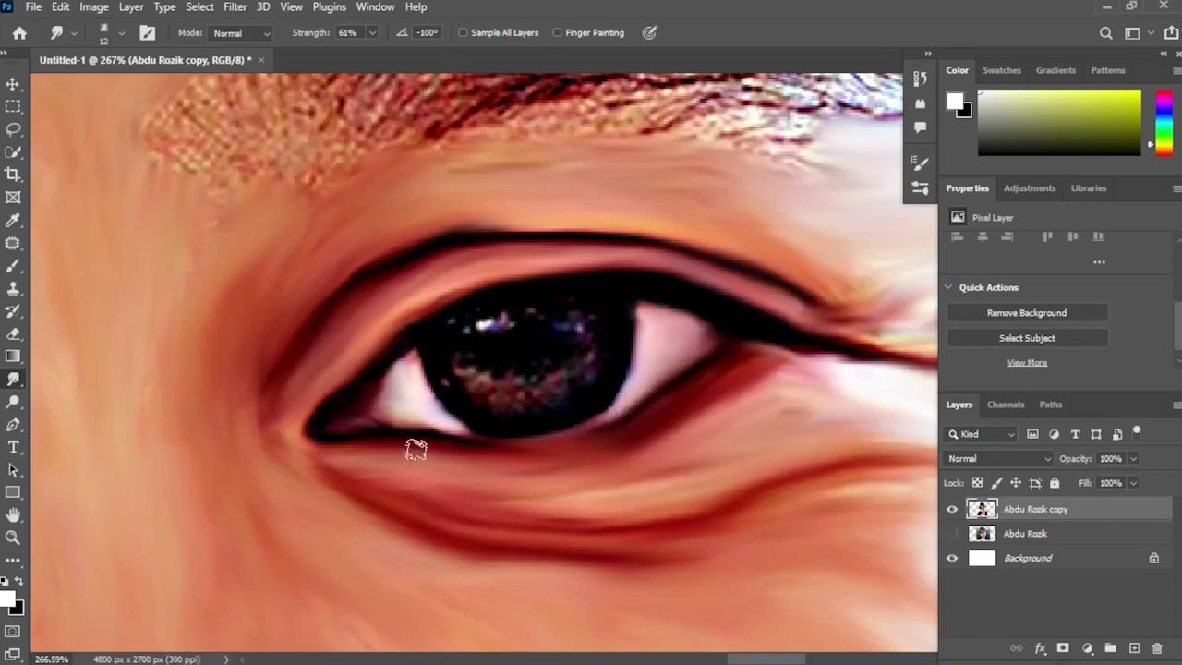
mouse_move(486, 453)
mouse_down()
mouse_move(557, 448)
mouse_move(648, 412)
mouse_up()
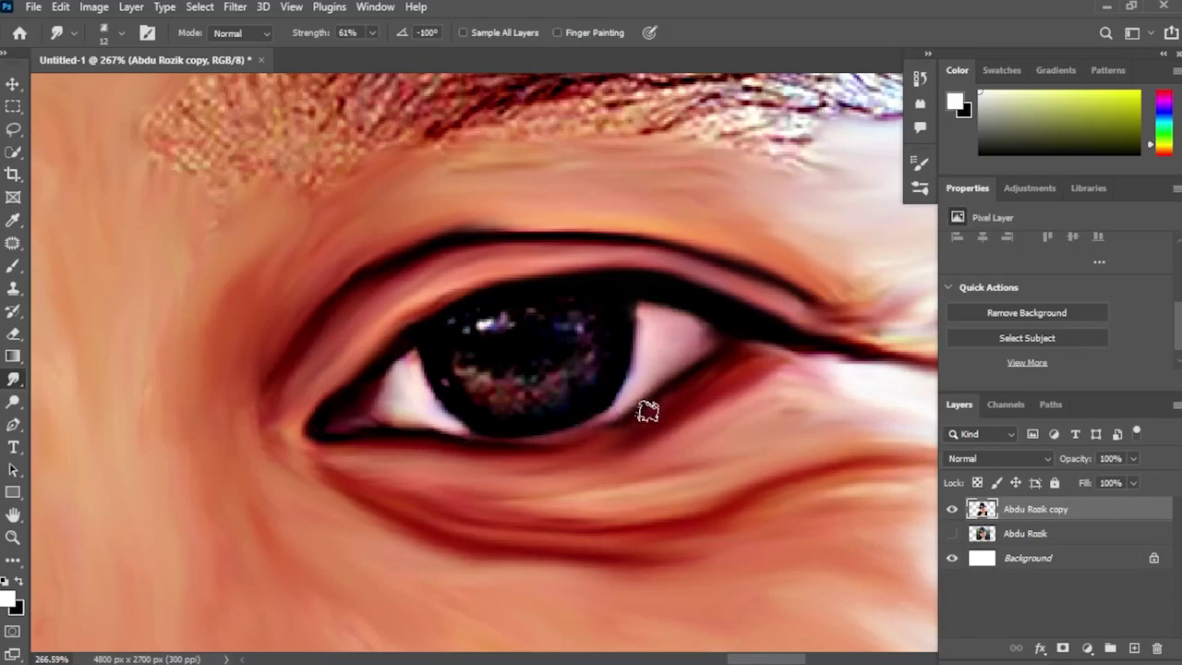
mouse_move(516, 453)
mouse_down()
mouse_move(570, 456)
mouse_move(508, 460)
mouse_up()
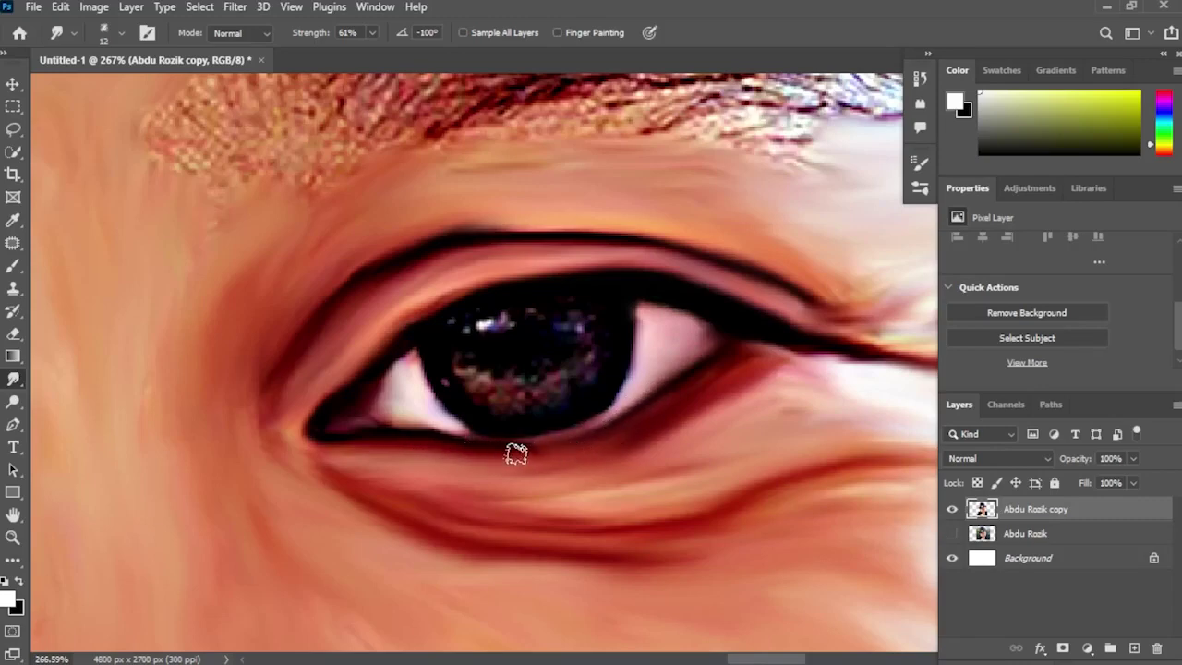
Step: Pick a bright orange foreground color, paint an orange crescent in the image-left eye's lower iris, and smooth the iris reflections
scroll(527, 429, down, 7)
scroll(205, 456, up, 6)
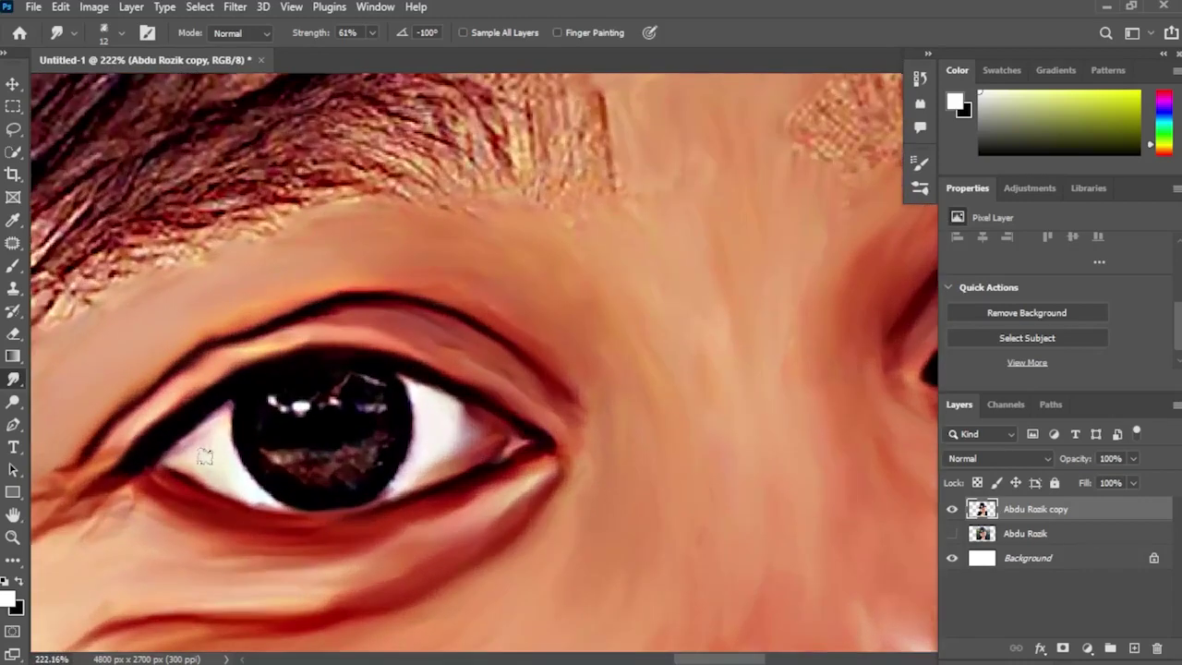
drag(1163, 147, 1169, 151)
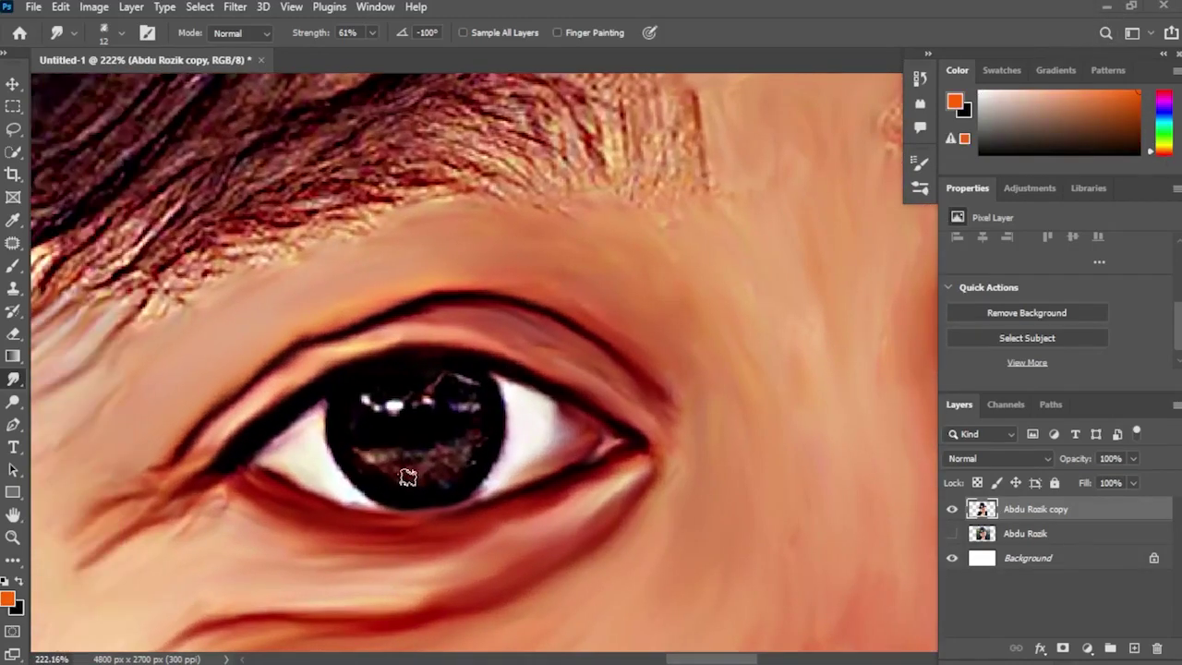
mouse_move(402, 479)
mouse_down()
mouse_move(410, 466)
mouse_move(438, 462)
mouse_move(429, 473)
mouse_move(420, 470)
mouse_move(458, 457)
mouse_move(476, 430)
mouse_move(423, 473)
mouse_move(346, 427)
mouse_move(400, 462)
mouse_move(431, 450)
mouse_up()
alt+right_click(425, 474)
mouse_move(414, 409)
mouse_down()
mouse_move(371, 398)
mouse_move(367, 409)
mouse_move(393, 376)
mouse_move(461, 385)
mouse_move(474, 400)
mouse_move(366, 418)
mouse_move(480, 393)
mouse_up()
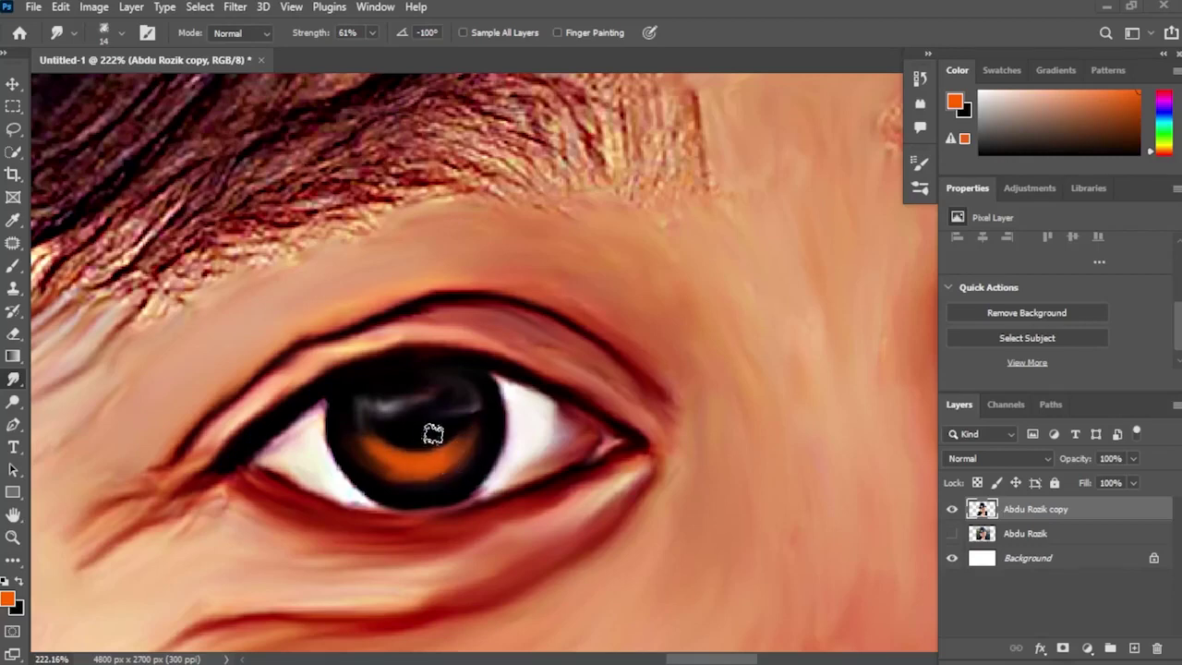
Step: Add a matching orange crescent to the image-right eye's lower iris and smooth its reflections and dark rim with a 13 px brush
scroll(433, 434, right, 8)
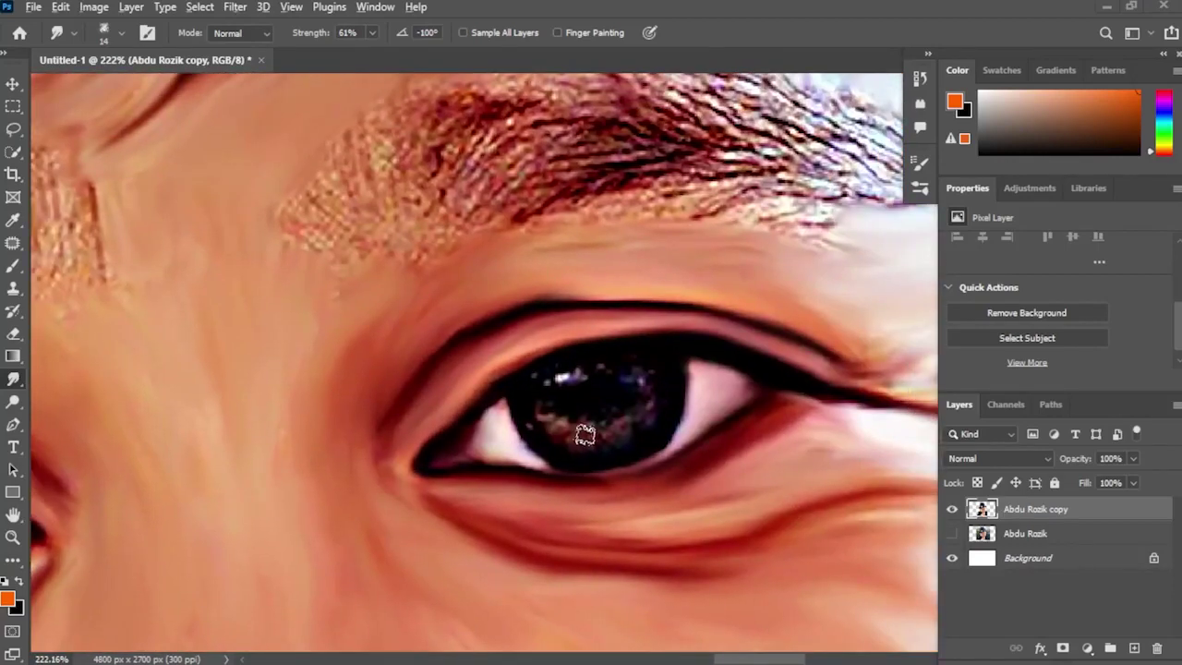
key(bracketright)
key(bracketleft)
mouse_move(602, 434)
mouse_down()
mouse_move(633, 431)
mouse_move(563, 431)
mouse_move(593, 443)
mouse_move(530, 417)
mouse_move(570, 432)
mouse_move(532, 406)
mouse_move(599, 434)
mouse_move(526, 410)
mouse_move(554, 429)
mouse_move(583, 435)
mouse_move(558, 431)
mouse_move(529, 395)
mouse_move(551, 428)
mouse_move(611, 436)
mouse_move(579, 442)
mouse_move(634, 436)
mouse_move(598, 420)
mouse_move(653, 404)
mouse_move(648, 414)
mouse_move(662, 369)
mouse_move(639, 427)
mouse_move(652, 394)
mouse_move(664, 398)
mouse_move(666, 385)
mouse_move(650, 391)
mouse_move(641, 418)
mouse_move(662, 386)
mouse_move(623, 434)
mouse_move(541, 410)
mouse_move(549, 435)
mouse_move(627, 426)
mouse_move(594, 457)
mouse_move(633, 452)
mouse_move(629, 409)
mouse_move(611, 401)
mouse_move(618, 373)
mouse_move(556, 384)
mouse_up()
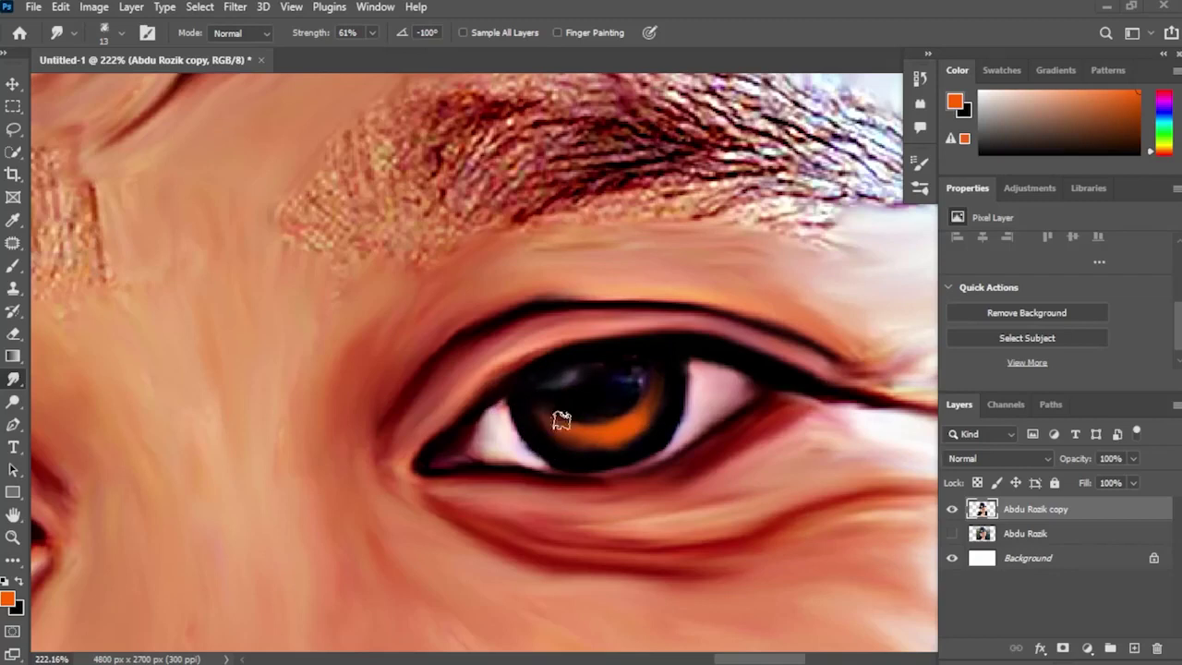
mouse_move(632, 409)
mouse_down()
mouse_move(615, 434)
mouse_move(536, 414)
mouse_up()
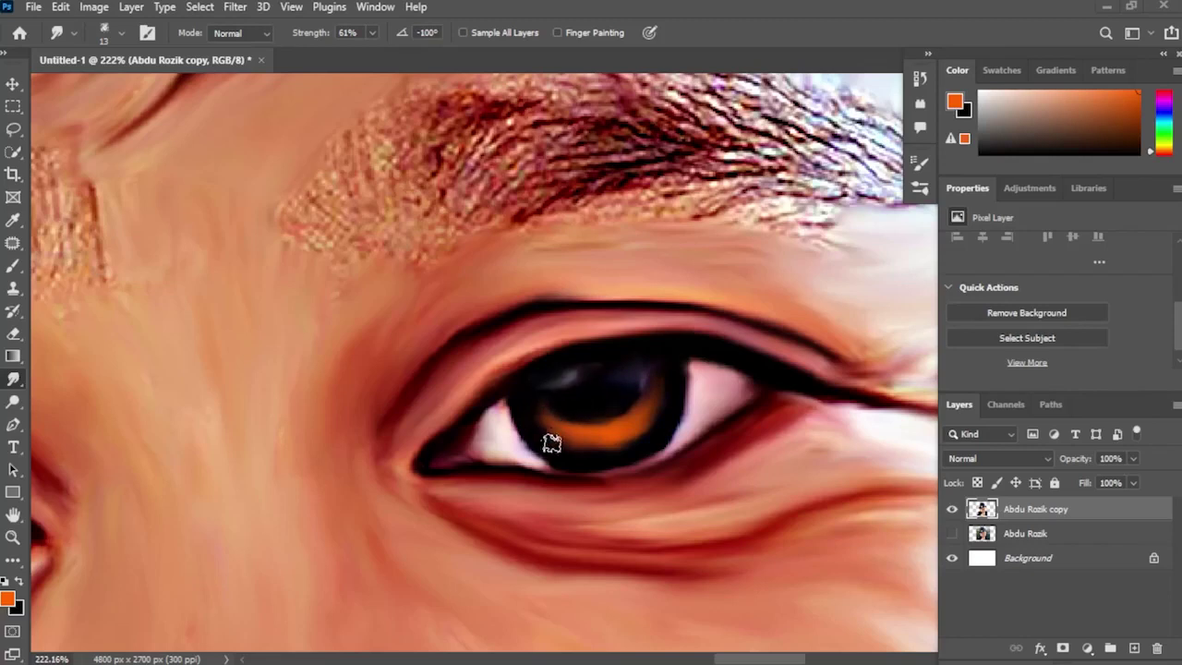
drag(582, 460, 532, 448)
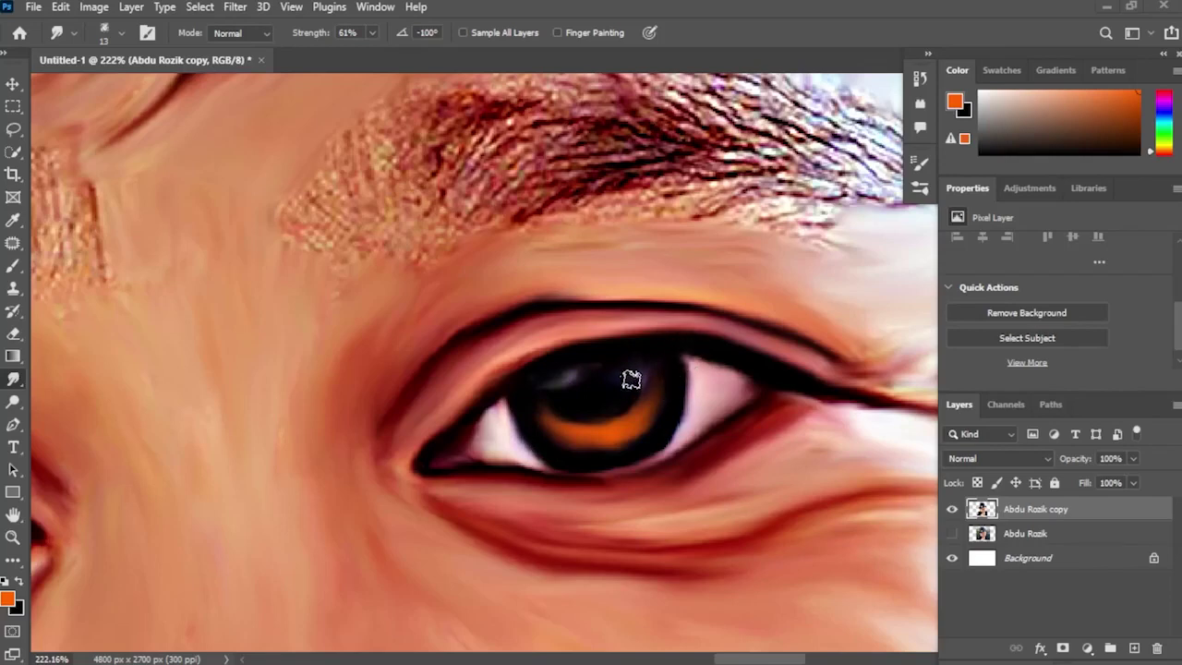
scroll(631, 379, down, 5)
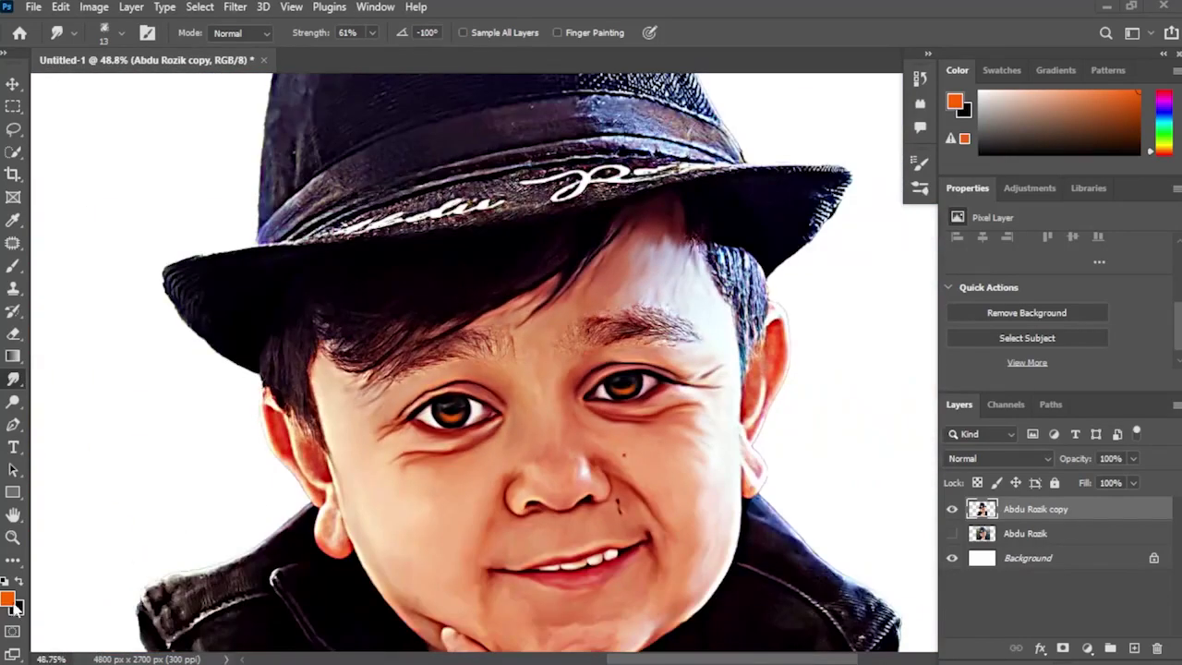
Step: Set the foreground color to white (ffffff) and add a soft white highlight to the upper iris of each eye
click(11, 602)
text(ffffff)
key(Return)
scroll(447, 406, up, 2)
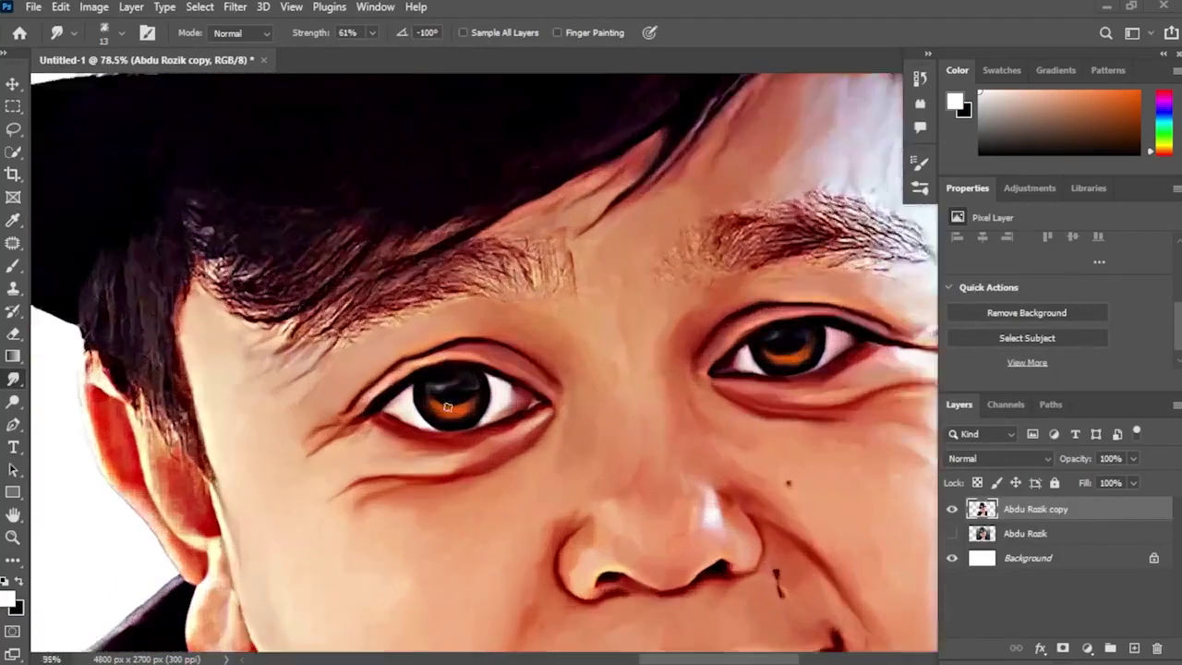
scroll(447, 406, up, 3)
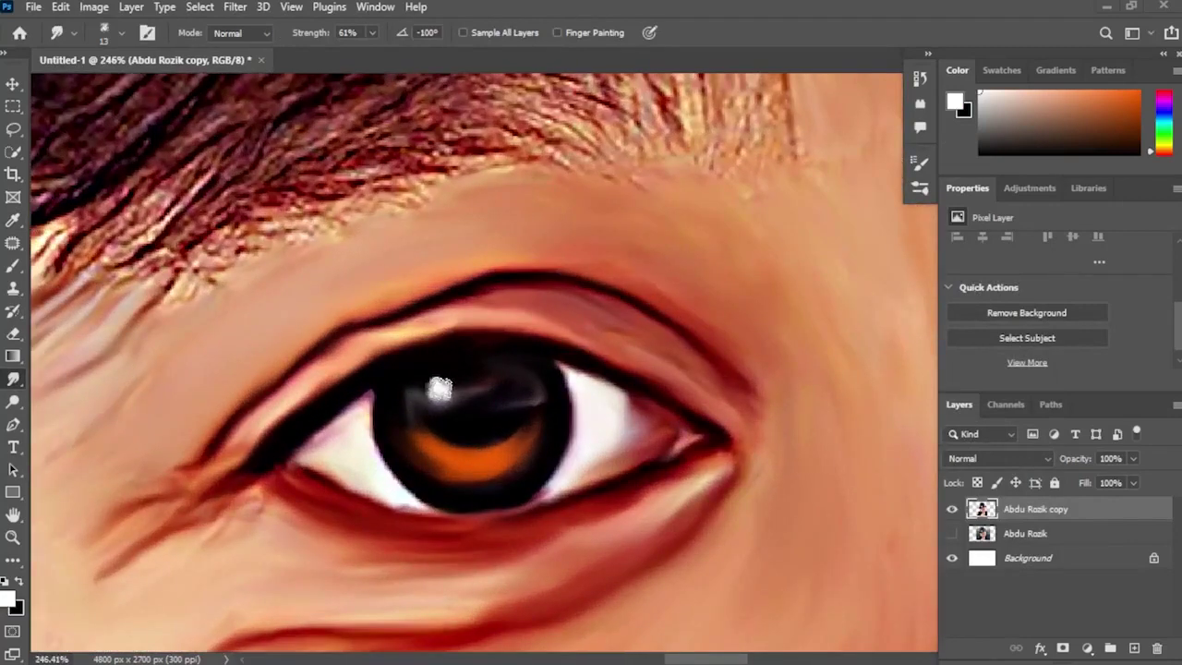
drag(439, 387, 422, 389)
scroll(474, 427, down, 3)
scroll(722, 403, up, 2)
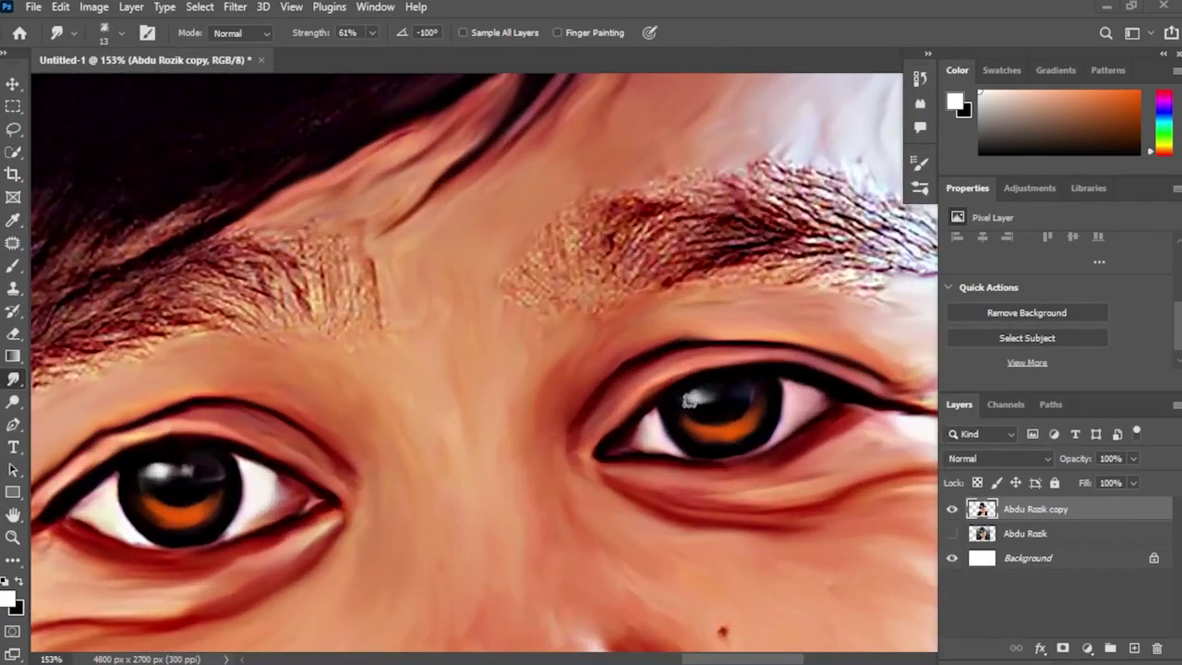
scroll(722, 388, down, 4)
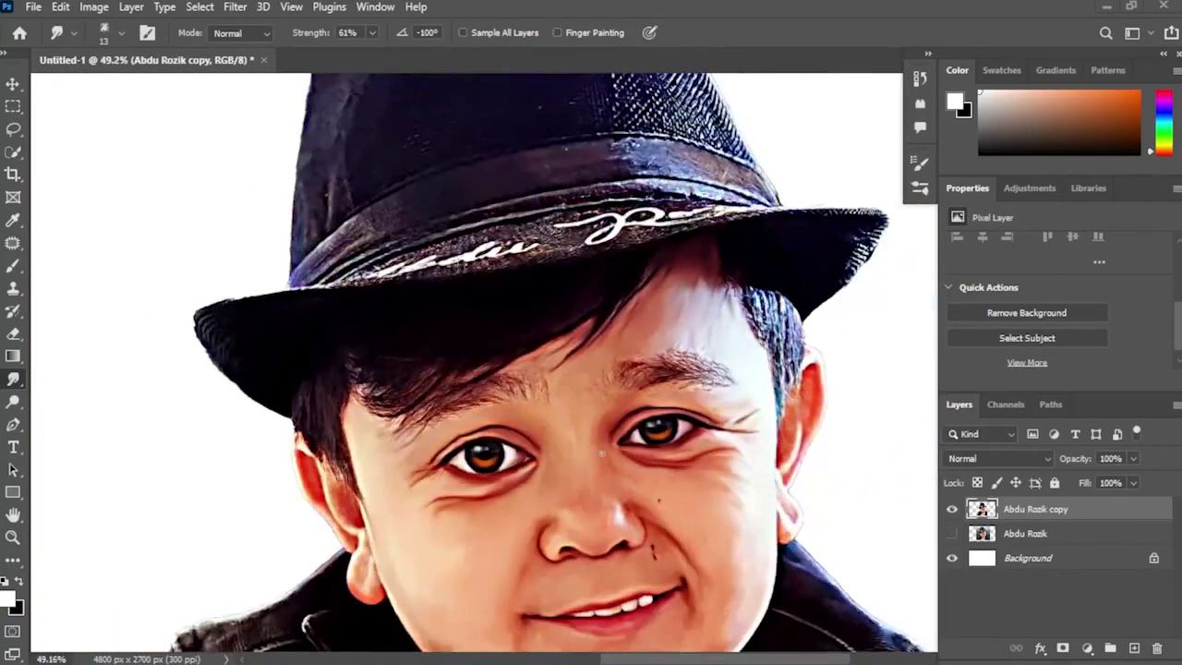
Step: Choose the 172 px brush from the Hair Brushes set for the Smudge tool, with 83% strength and a 34 px size
scroll(554, 379, up, 3)
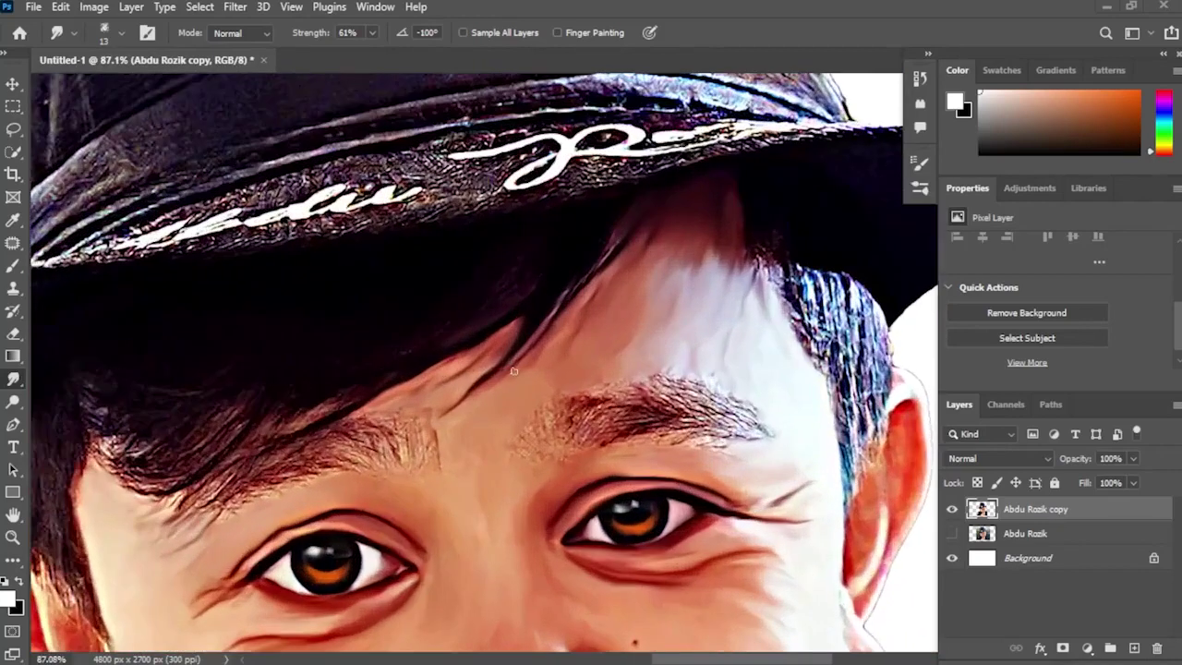
click(109, 33)
scroll(143, 286, down, 1)
scroll(203, 305, down, 2)
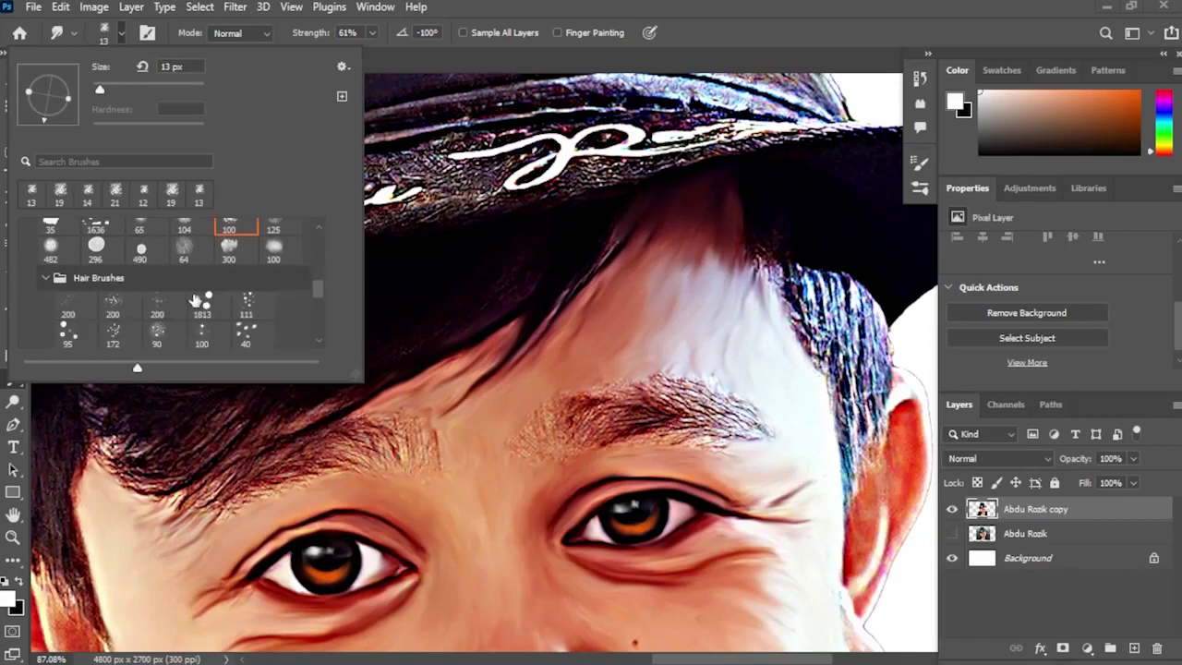
click(116, 312)
click(504, 6)
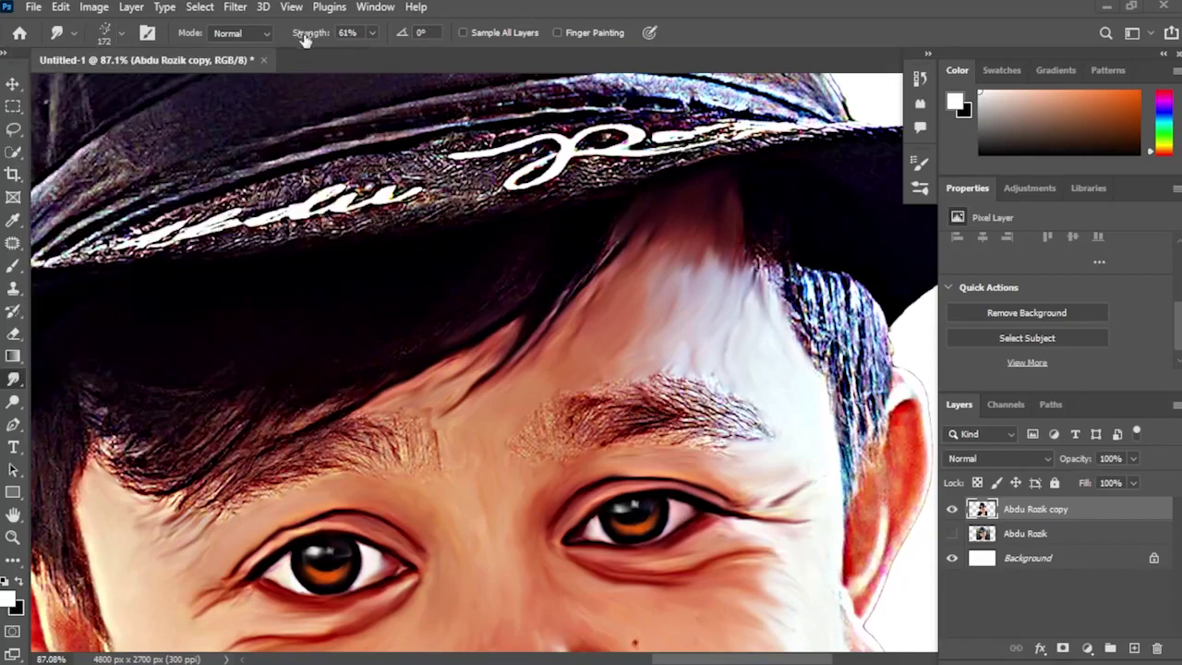
drag(320, 37, 325, 37)
drag(624, 263, 572, 277)
Step: Try to smudge the image-right eyebrow into soft hair strands from its outer tail to its inner end
scroll(597, 434, up, 3)
scroll(598, 423, up, 2)
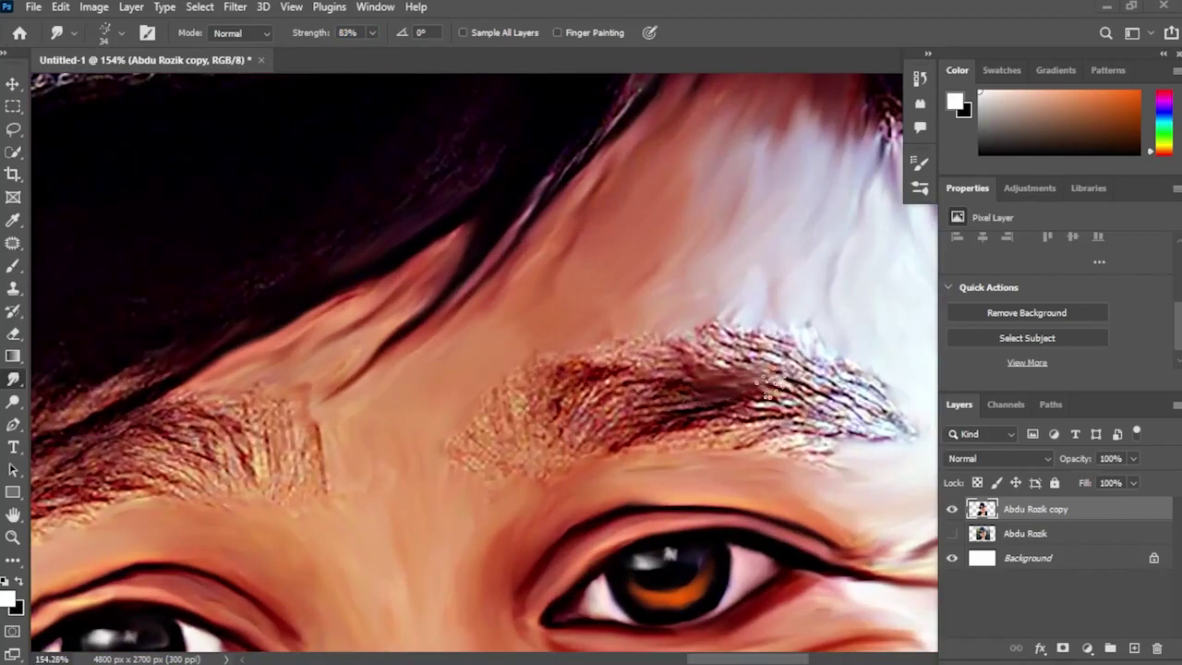
mouse_move(711, 437)
mouse_down()
mouse_move(835, 434)
mouse_move(879, 415)
mouse_up()
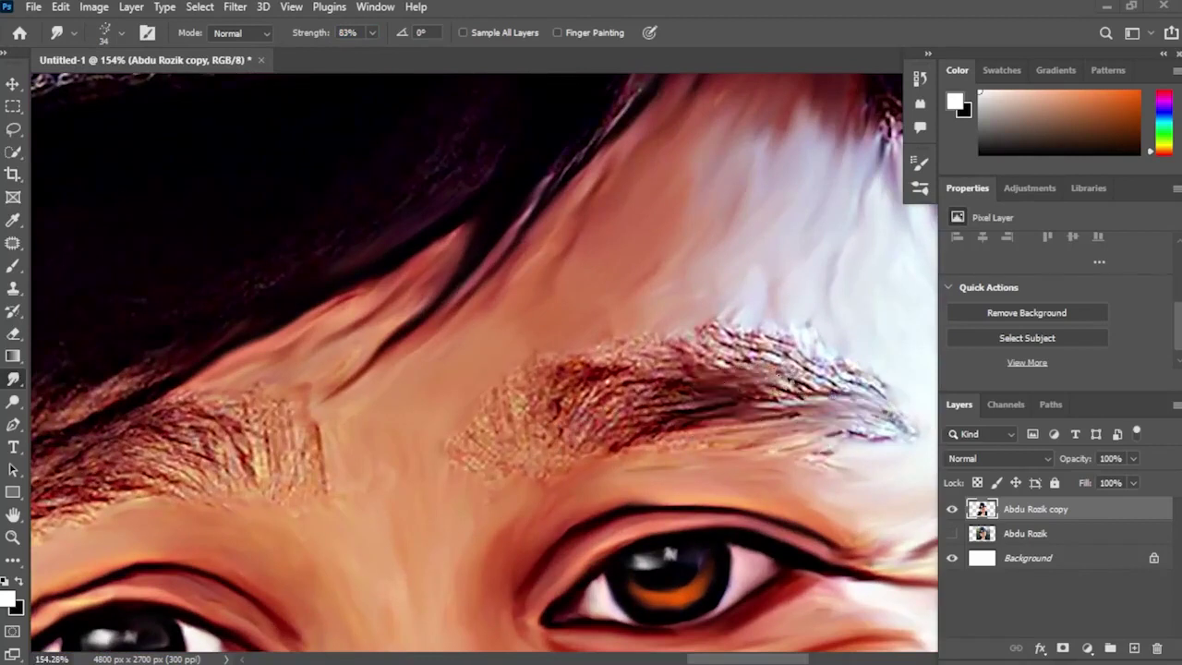
drag(785, 377, 866, 397)
mouse_move(781, 399)
mouse_down()
mouse_move(748, 339)
mouse_move(848, 365)
mouse_move(917, 438)
mouse_move(681, 325)
mouse_move(834, 345)
mouse_move(681, 336)
mouse_move(739, 360)
mouse_move(536, 355)
mouse_move(499, 369)
mouse_move(481, 412)
mouse_up()
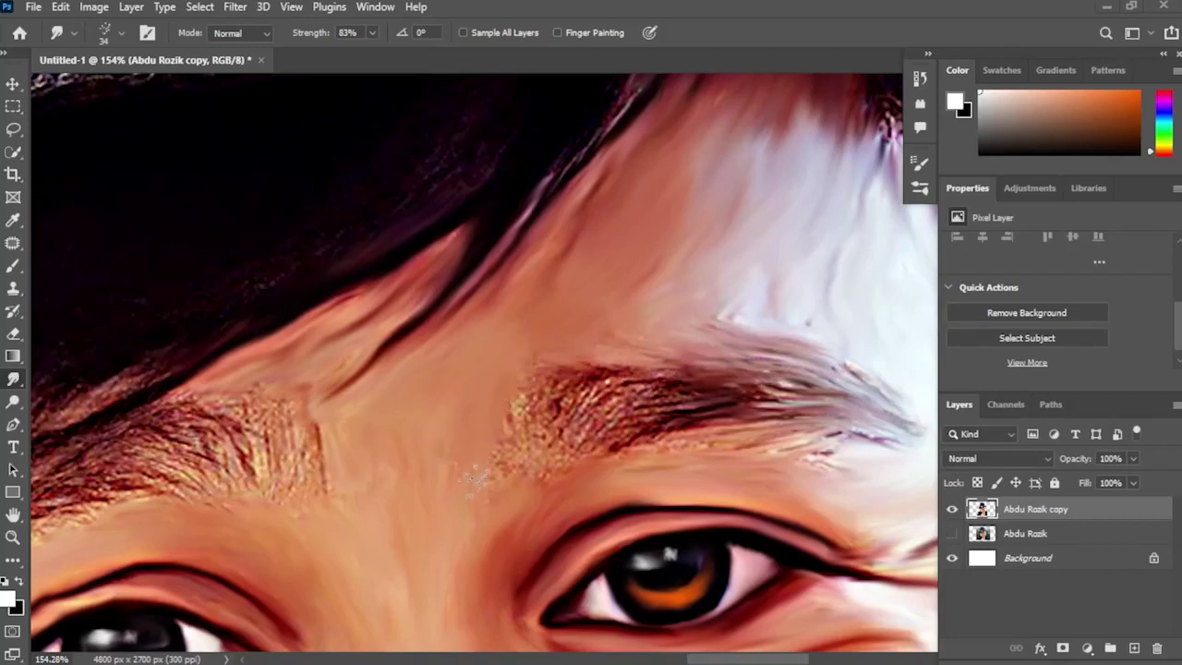
mouse_move(489, 485)
mouse_down()
mouse_move(519, 454)
mouse_move(508, 423)
mouse_move(574, 417)
mouse_move(589, 398)
mouse_move(545, 373)
mouse_move(649, 363)
mouse_move(653, 380)
mouse_move(598, 359)
mouse_up()
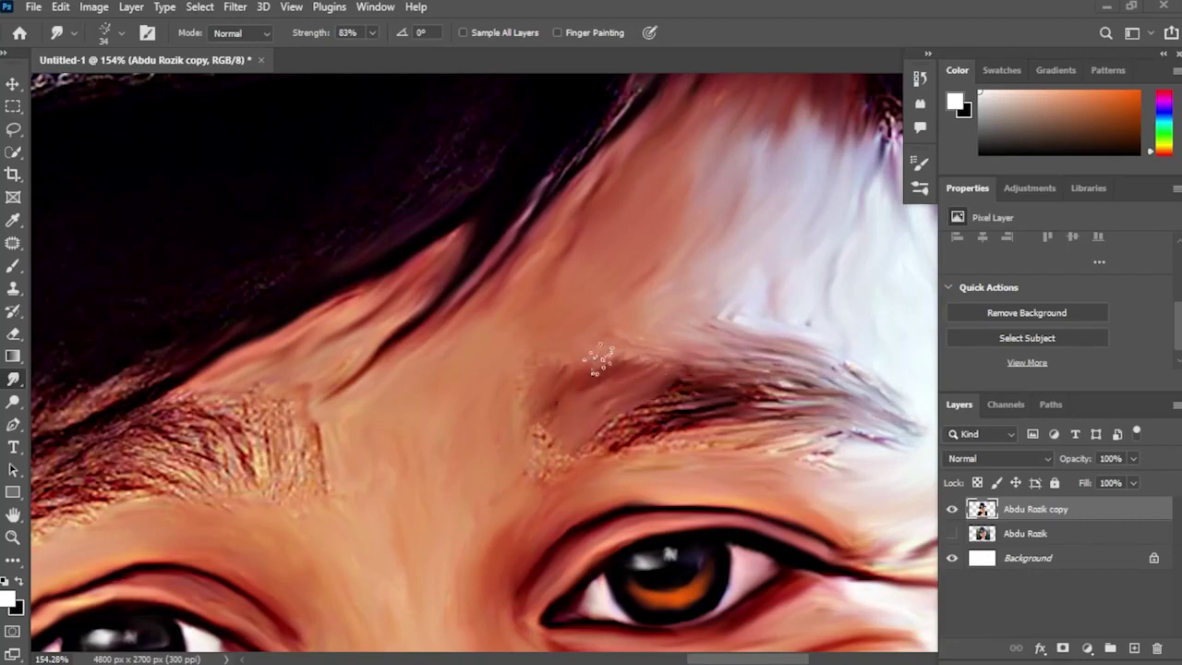
mouse_move(535, 452)
mouse_down()
mouse_move(556, 410)
mouse_move(556, 470)
mouse_move(625, 434)
mouse_move(528, 467)
mouse_move(672, 439)
mouse_move(674, 416)
mouse_move(623, 441)
mouse_move(650, 416)
mouse_move(696, 417)
mouse_move(700, 439)
mouse_move(709, 410)
mouse_move(692, 422)
mouse_move(637, 404)
mouse_up()
Step: Undo the latest smudge strokes on the inner half of the image-right eyebrow
key(ctrl+z)
key(ctrl+z)
key(ctrl+z)
key(ctrl+z)
key(ctrl+z)
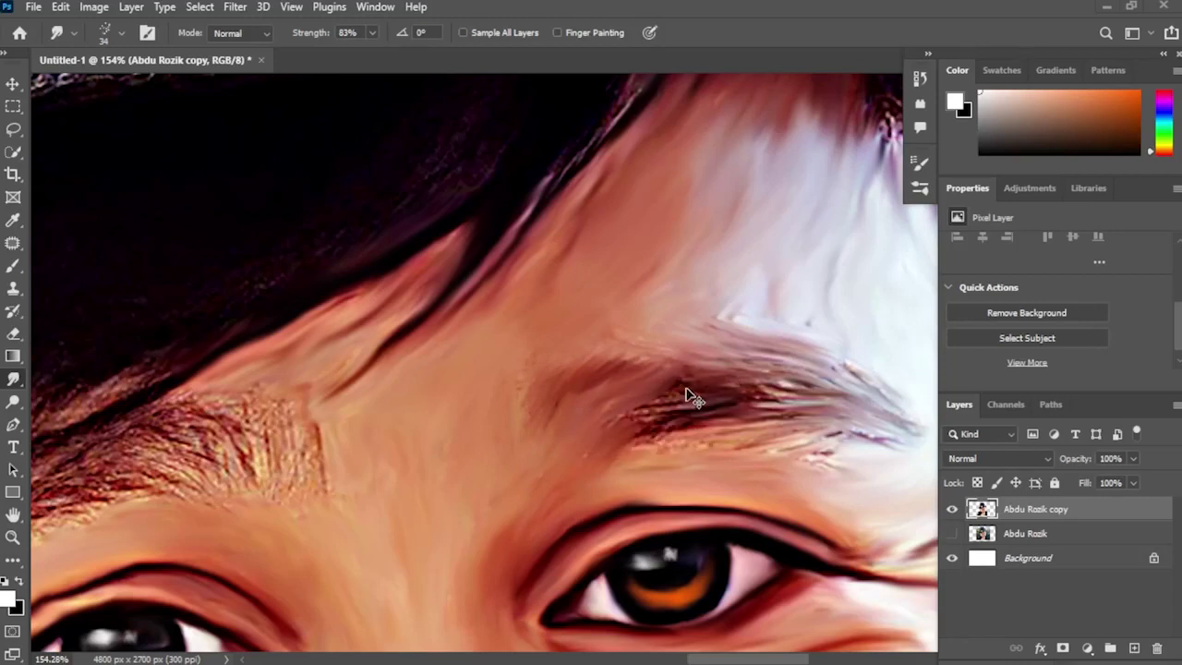
key(ctrl+z)
key(ctrl+z)
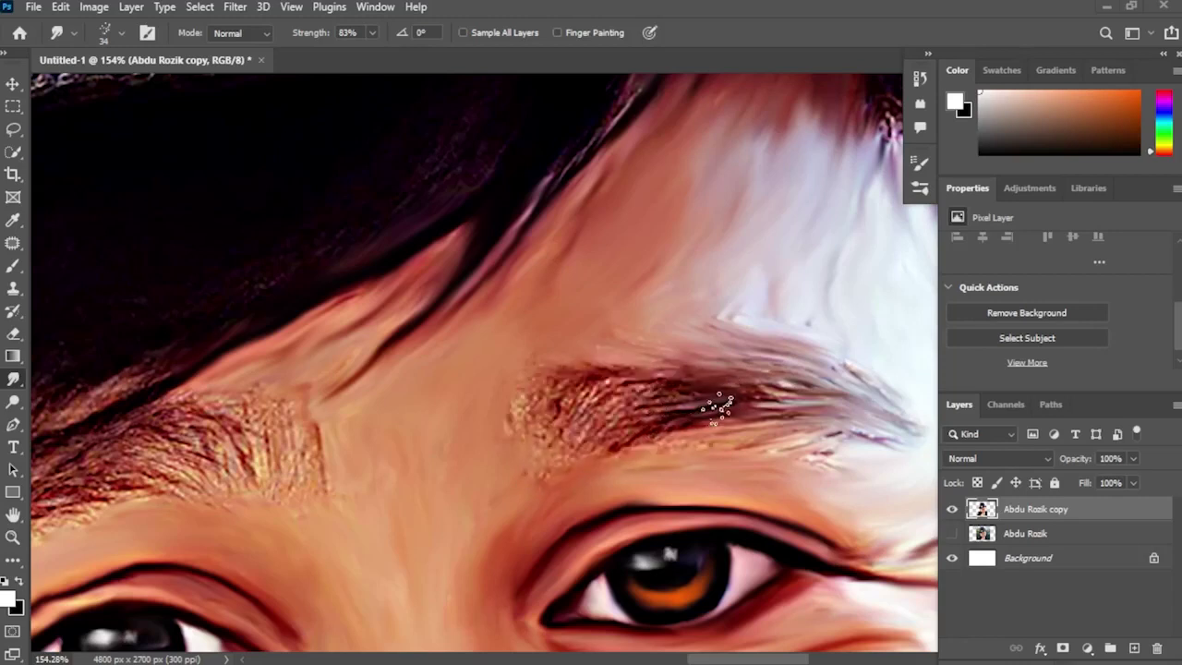
Step: Smudge the image-right eyebrow again from inner end to outer tail, blending its edges into soft hair strands
mouse_move(692, 374)
mouse_down()
mouse_move(605, 419)
mouse_move(615, 391)
mouse_move(646, 365)
mouse_move(574, 409)
mouse_move(607, 368)
mouse_move(624, 426)
mouse_move(613, 456)
mouse_move(666, 451)
mouse_move(629, 450)
mouse_move(638, 412)
mouse_move(534, 469)
mouse_up()
drag(551, 400, 571, 371)
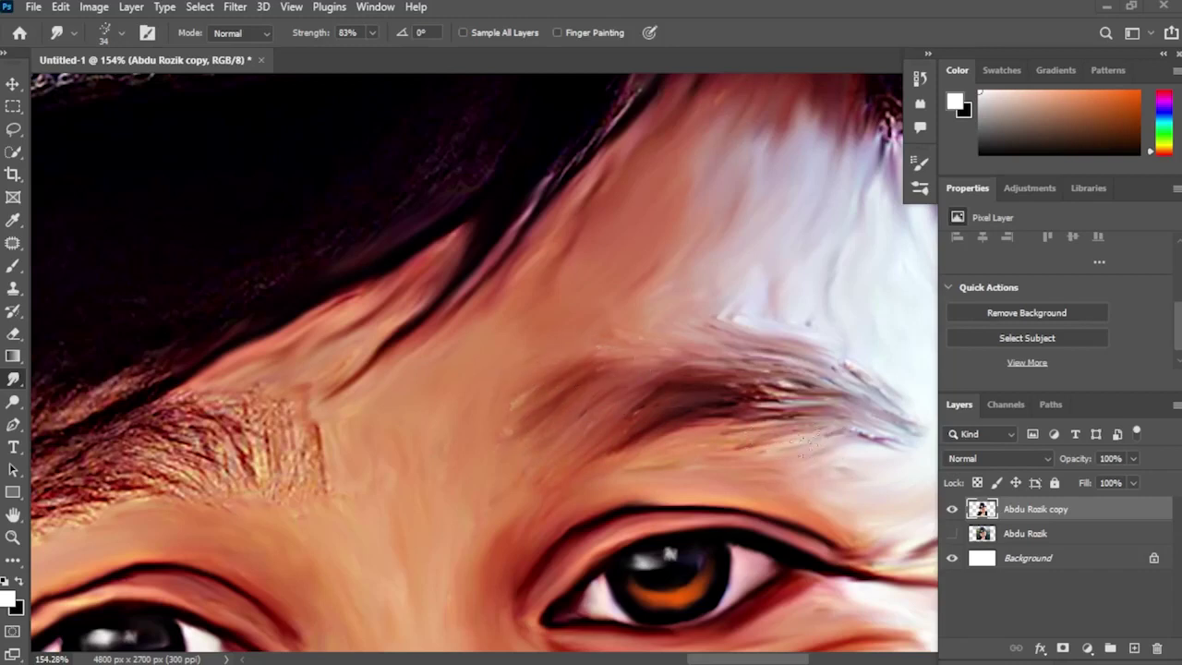
mouse_move(778, 402)
mouse_down()
mouse_move(843, 407)
mouse_move(738, 402)
mouse_move(846, 413)
mouse_move(845, 398)
mouse_move(726, 370)
mouse_move(778, 403)
mouse_up()
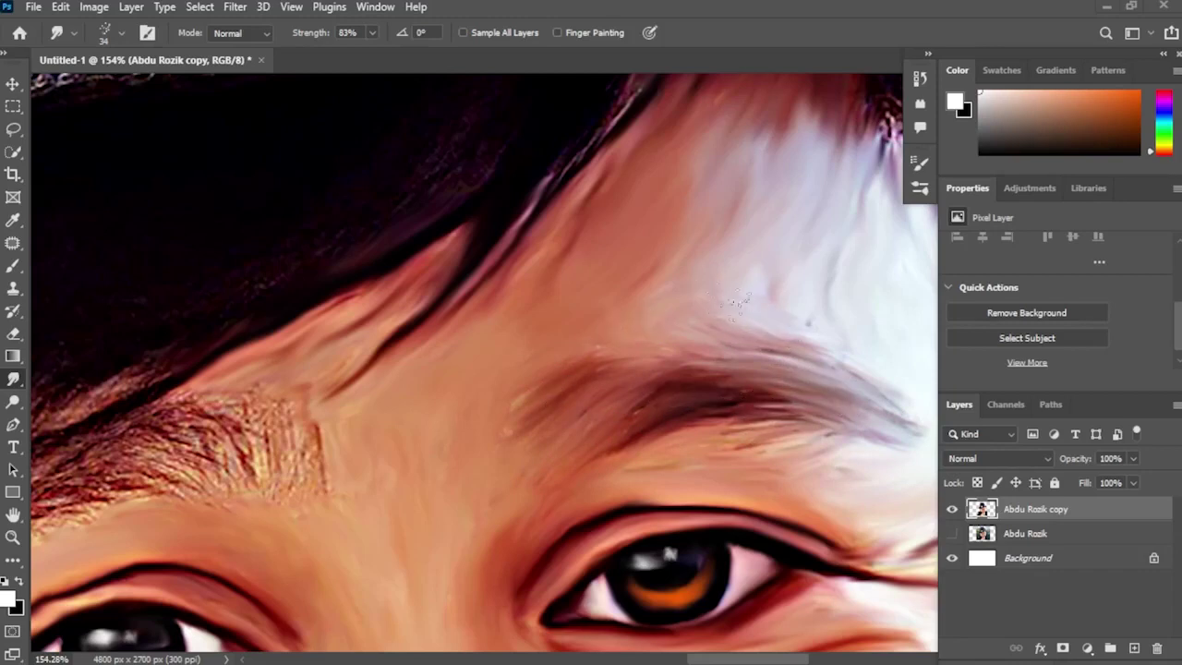
Step: Smudge the image-left eyebrow into soft strands, blending its inner end into the skin and its tail toward the temple
drag(481, 446, 658, 356)
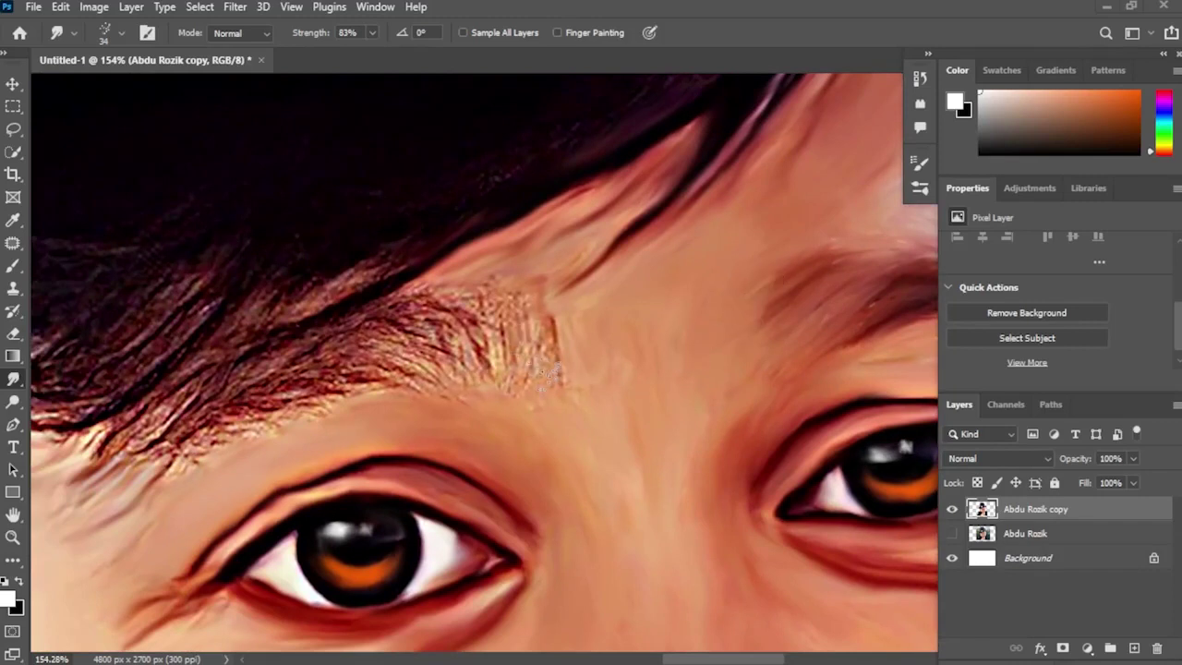
mouse_move(521, 367)
mouse_down()
mouse_move(456, 298)
mouse_move(432, 316)
mouse_move(469, 363)
mouse_move(412, 305)
mouse_move(448, 350)
mouse_up()
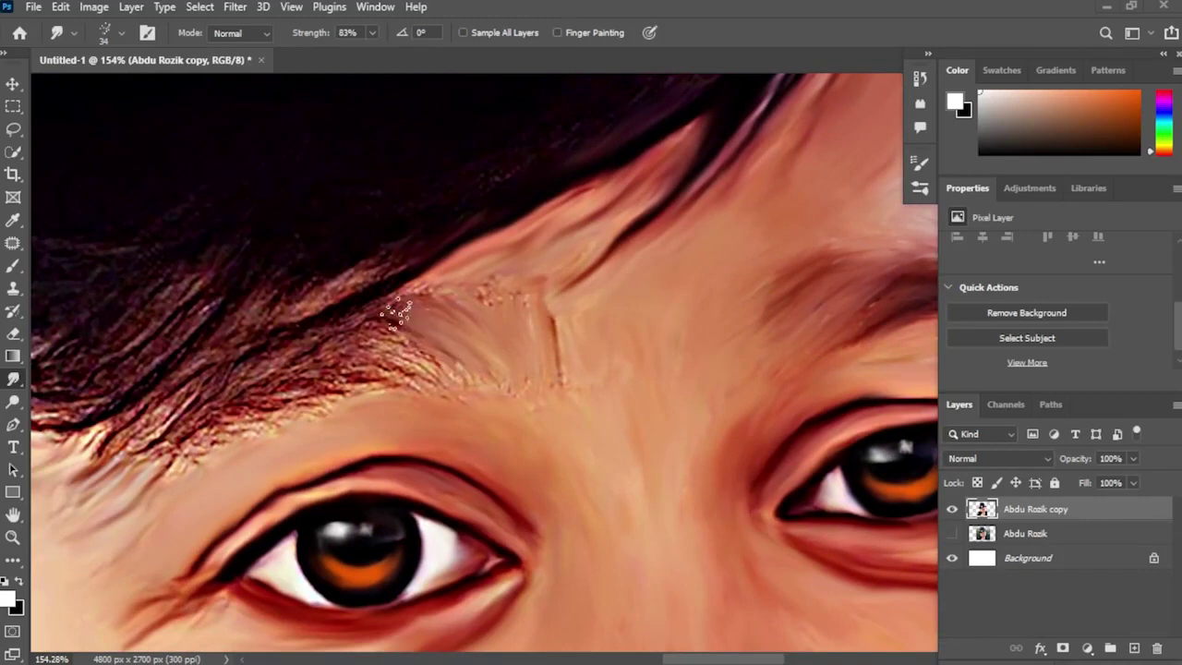
drag(397, 312, 397, 339)
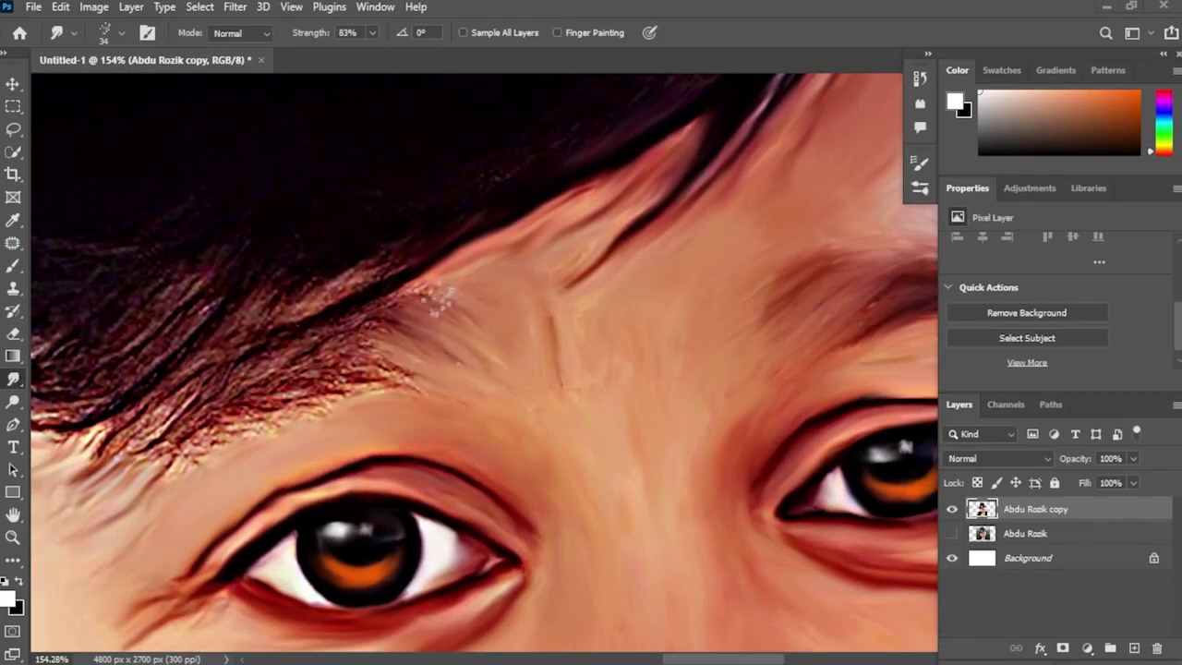
mouse_move(391, 347)
mouse_down()
mouse_move(571, 373)
mouse_move(549, 388)
mouse_move(576, 374)
mouse_move(530, 356)
mouse_move(544, 344)
mouse_move(594, 373)
mouse_move(562, 404)
mouse_move(439, 425)
mouse_move(480, 427)
mouse_move(452, 447)
mouse_move(408, 442)
mouse_move(401, 469)
mouse_move(359, 473)
mouse_move(360, 460)
mouse_move(476, 404)
mouse_move(442, 400)
mouse_move(517, 358)
mouse_up()
drag(427, 393, 283, 480)
drag(324, 438, 265, 473)
mouse_move(554, 294)
mouse_down()
mouse_move(477, 335)
mouse_move(605, 303)
mouse_move(520, 363)
mouse_up()
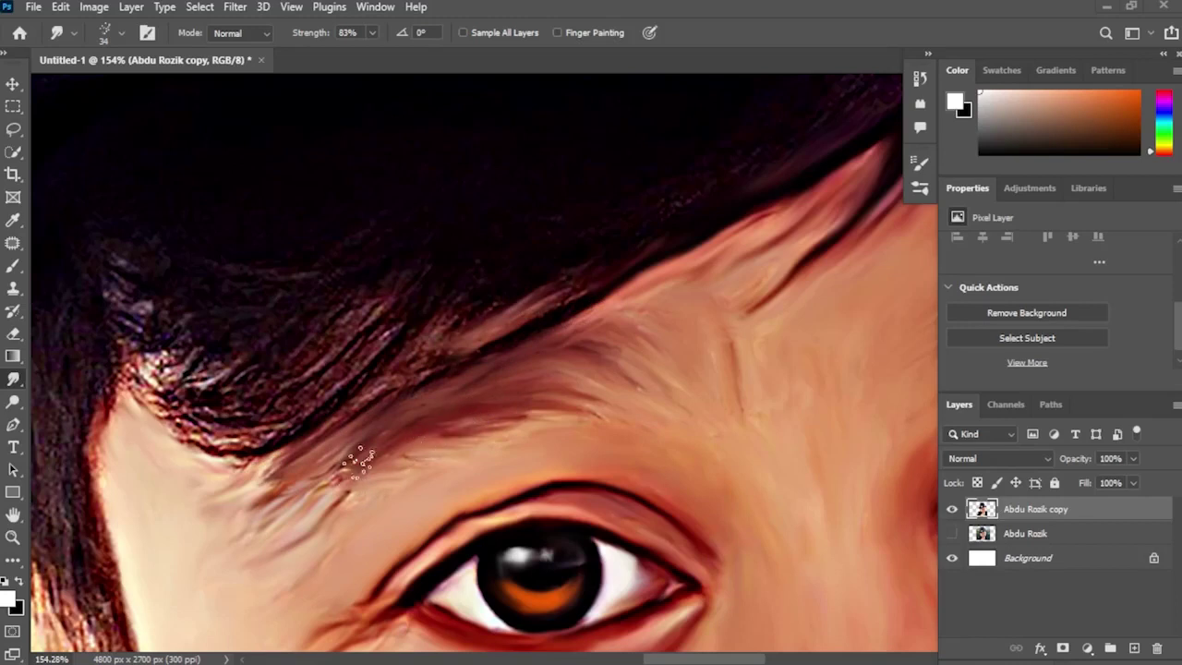
Step: Smudge the fringe hair above the image-left eyebrow and at the temple into smooth curved strands
mouse_move(397, 354)
mouse_down()
mouse_move(220, 449)
mouse_move(143, 414)
mouse_up()
mouse_move(407, 310)
mouse_down()
mouse_move(262, 379)
mouse_move(326, 329)
mouse_up()
drag(175, 344, 231, 370)
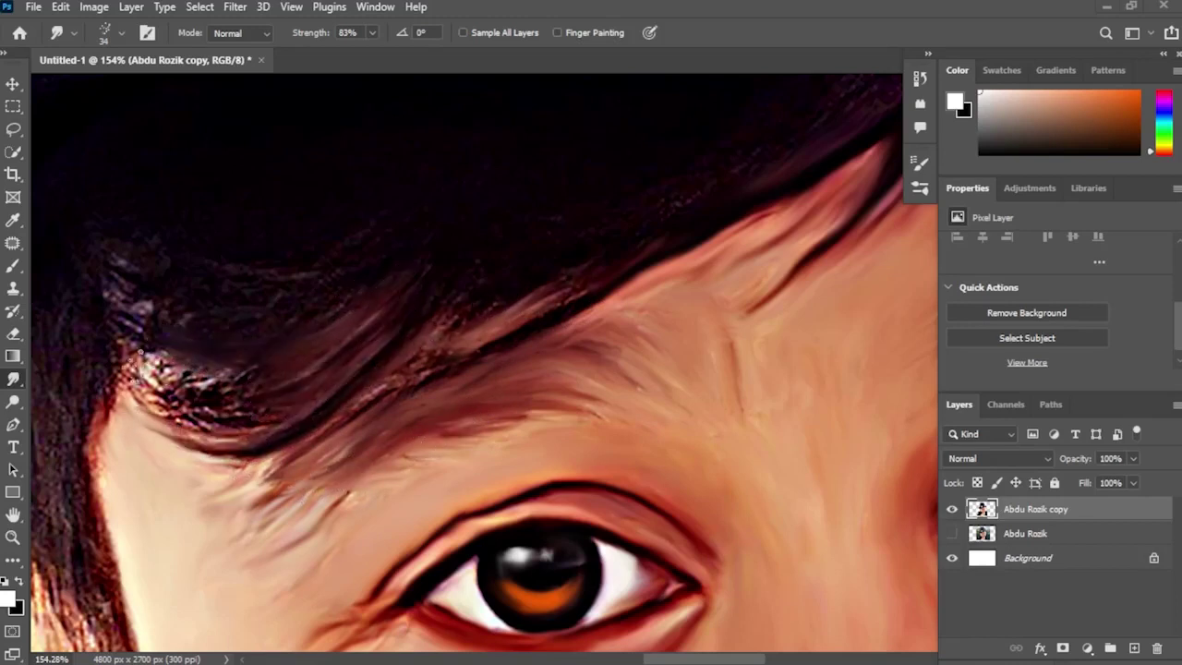
drag(139, 365, 300, 374)
drag(164, 398, 280, 431)
Step: Enlarge the smudge brush to 55 px and smooth the dark hair beneath the hat brim above the fringe
key(space)
drag(292, 315, 403, 352)
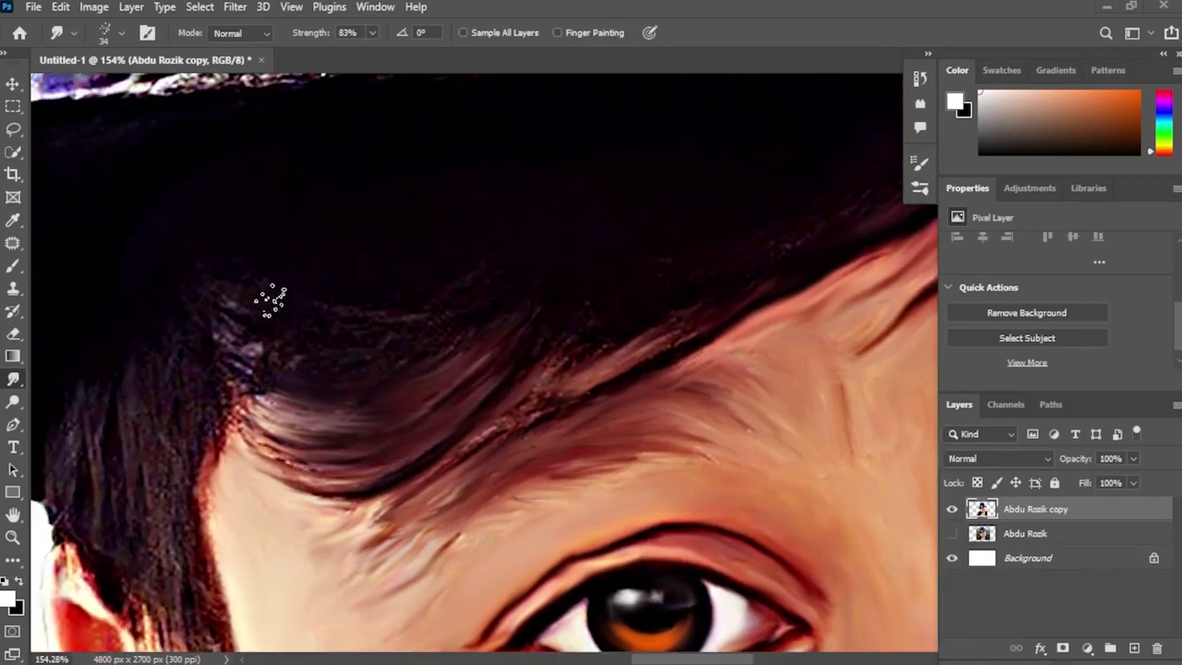
alt+right_click(269, 297)
mouse_move(269, 292)
mouse_down()
mouse_move(226, 301)
mouse_move(409, 263)
mouse_move(224, 336)
mouse_move(461, 288)
mouse_move(239, 383)
mouse_up()
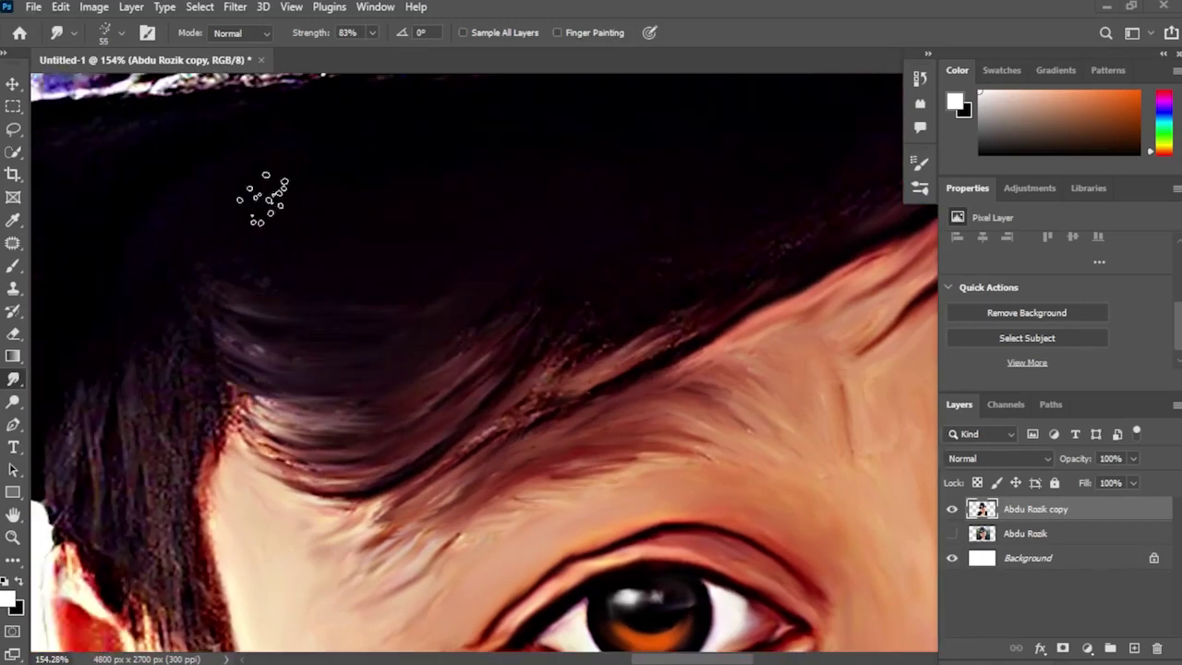
drag(475, 356, 657, 318)
drag(711, 214, 549, 367)
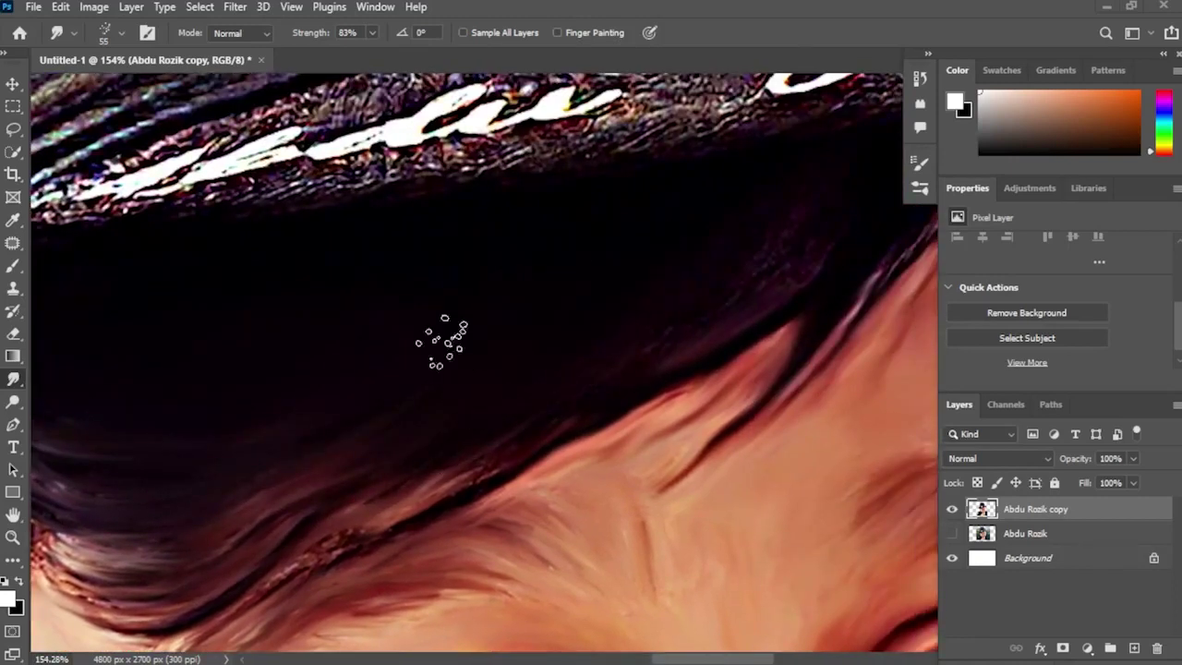
drag(415, 267, 501, 351)
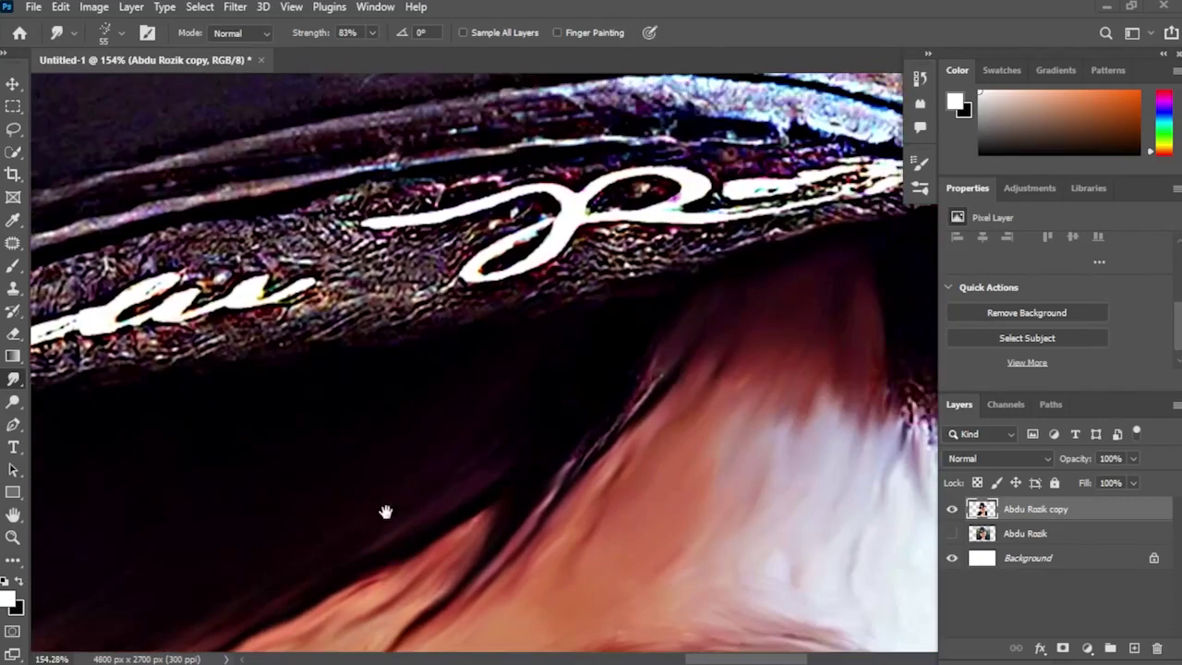
Step: Smudge the fringe's lower edge along the forehead into flowing strands, from its loose tips back to the image-left temple
drag(541, 311, 388, 511)
mouse_move(496, 493)
mouse_down()
mouse_move(558, 339)
mouse_move(407, 506)
mouse_up()
drag(506, 439, 412, 482)
drag(607, 404, 406, 536)
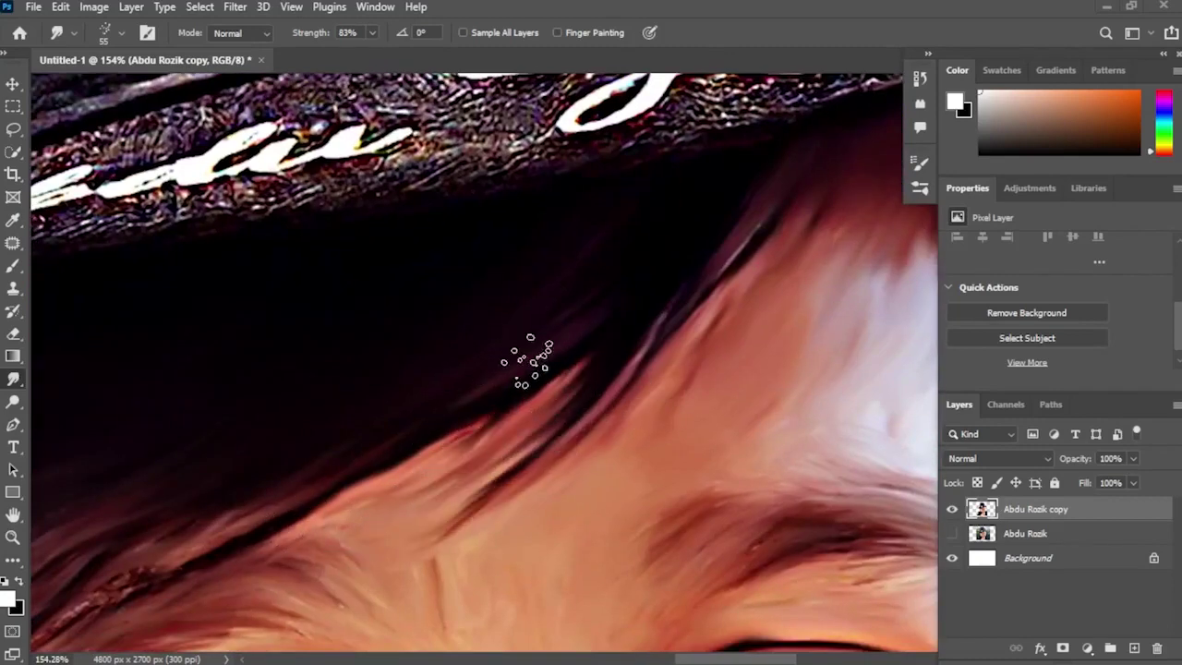
drag(528, 364, 344, 489)
mouse_move(360, 454)
mouse_down()
mouse_move(446, 346)
mouse_move(259, 456)
mouse_up()
drag(383, 406, 132, 520)
drag(164, 408, 560, 292)
drag(560, 482, 523, 508)
mouse_move(539, 449)
mouse_down()
mouse_move(458, 492)
mouse_move(520, 452)
mouse_move(386, 489)
mouse_up()
key(ctrl+z)
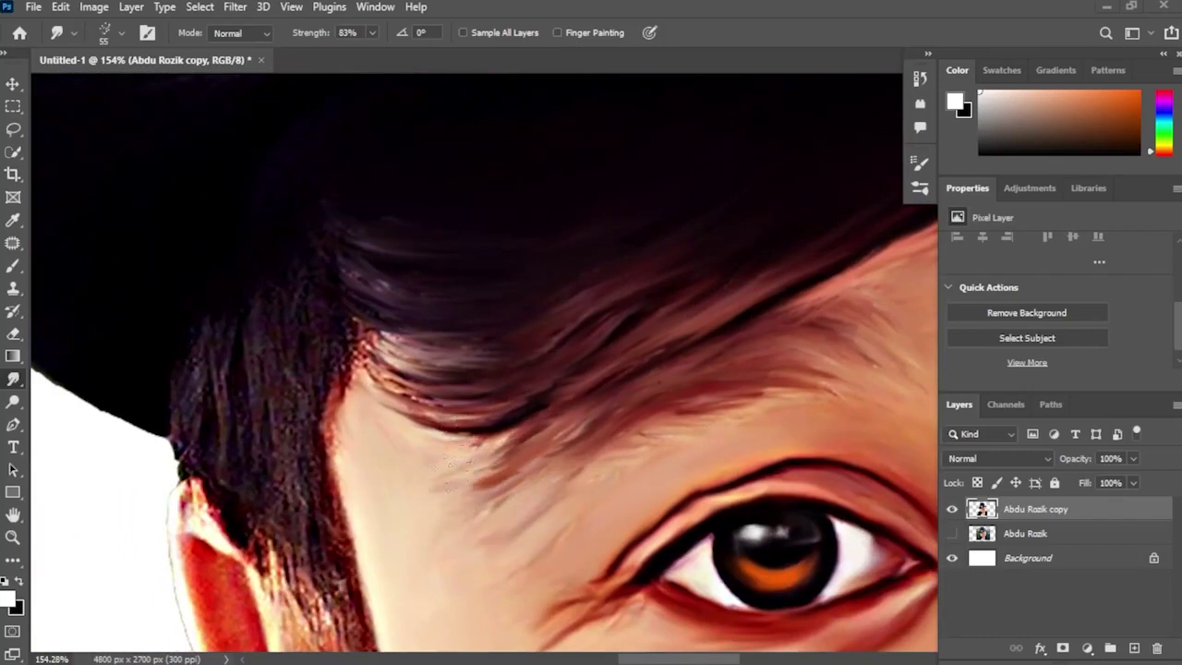
Step: Smudge the image-left sideburn downward from the hat brim into smooth vertical strands with the 55 px brush
mouse_move(392, 365)
mouse_down()
mouse_move(329, 297)
mouse_move(397, 294)
mouse_up()
drag(374, 205, 362, 297)
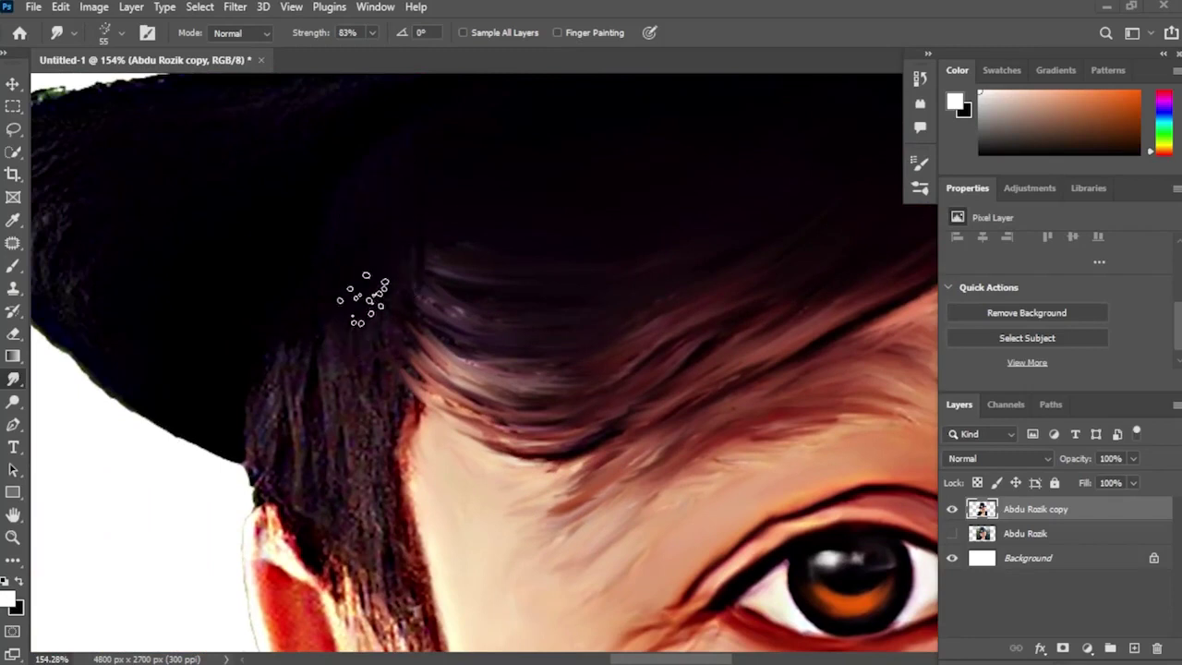
mouse_move(338, 227)
mouse_down()
mouse_move(302, 333)
mouse_move(288, 449)
mouse_move(337, 424)
mouse_move(393, 293)
mouse_move(379, 487)
mouse_move(345, 452)
mouse_move(329, 398)
mouse_up()
mouse_move(345, 318)
mouse_down()
mouse_move(280, 446)
mouse_move(335, 316)
mouse_up()
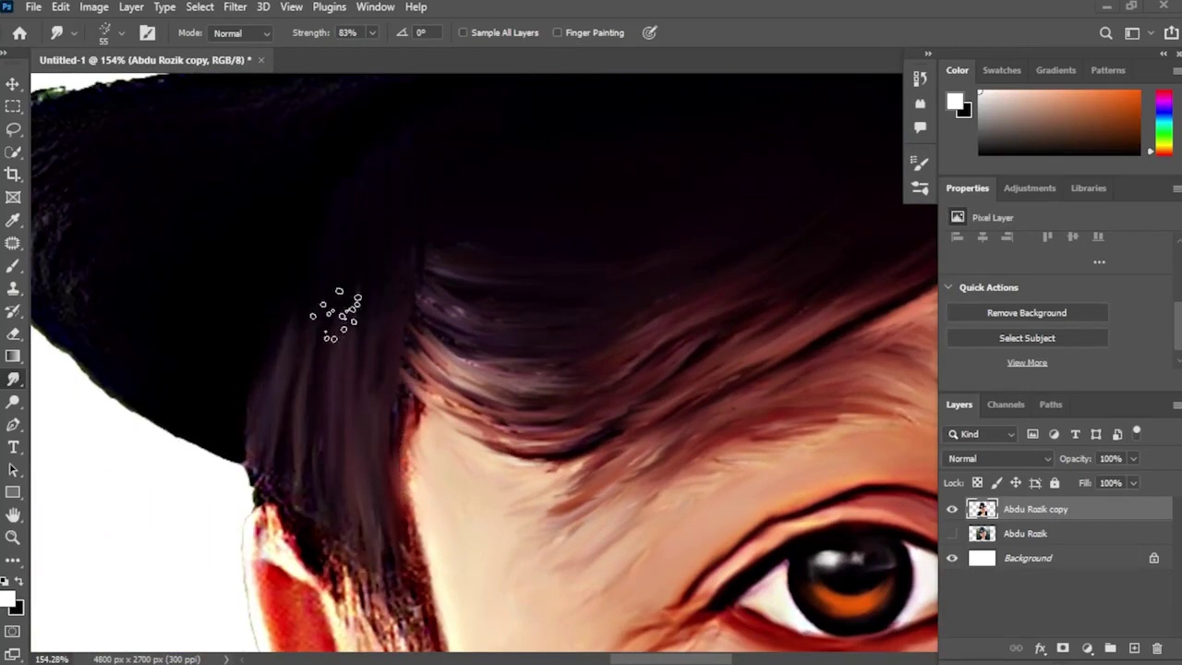
mouse_move(277, 443)
mouse_down()
mouse_move(333, 301)
mouse_move(519, 531)
mouse_up()
key(ctrl+z)
Step: Smudge the image-left sideburn's lower tip, face edge and ear edge into fine strands, reducing the brush to 32 px
mouse_move(424, 356)
mouse_down()
mouse_move(413, 360)
mouse_move(497, 482)
mouse_move(482, 499)
mouse_up()
mouse_move(455, 445)
mouse_down()
mouse_move(473, 531)
mouse_move(435, 458)
mouse_move(453, 498)
mouse_move(499, 542)
mouse_move(486, 468)
mouse_move(528, 596)
mouse_up()
mouse_move(503, 545)
mouse_down()
mouse_move(502, 496)
mouse_move(483, 480)
mouse_move(451, 349)
mouse_move(457, 265)
mouse_up()
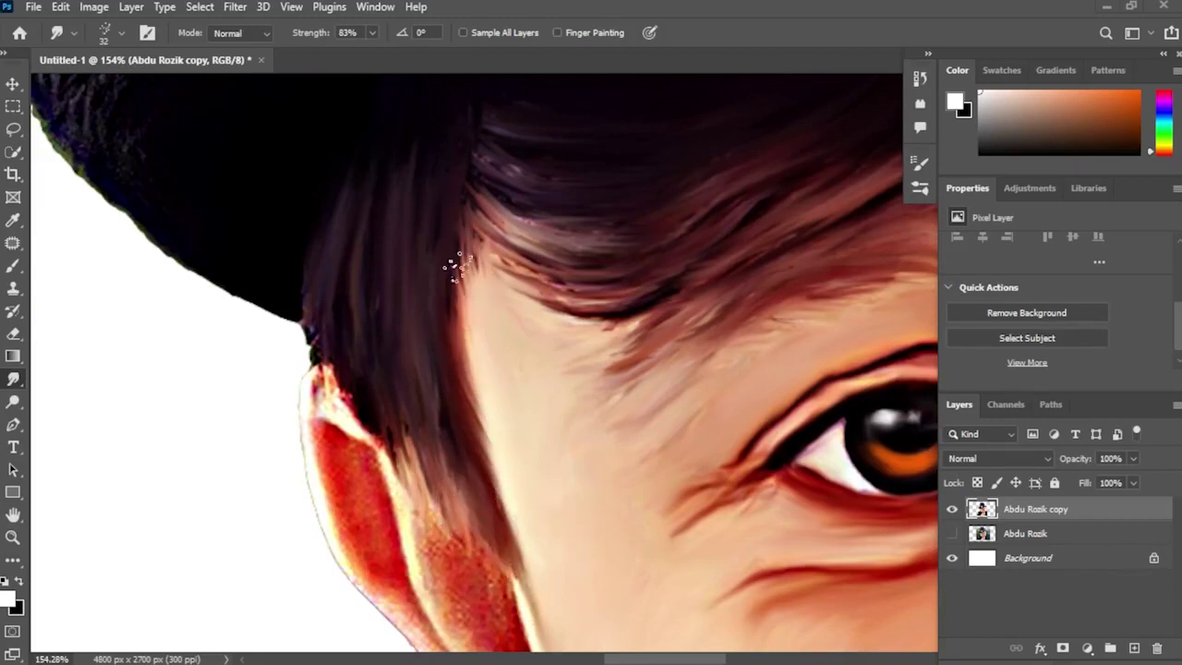
mouse_move(486, 361)
mouse_down()
mouse_move(447, 247)
mouse_move(450, 342)
mouse_move(439, 220)
mouse_move(461, 242)
mouse_move(507, 254)
mouse_move(459, 159)
mouse_move(495, 231)
mouse_up()
drag(425, 221, 551, 294)
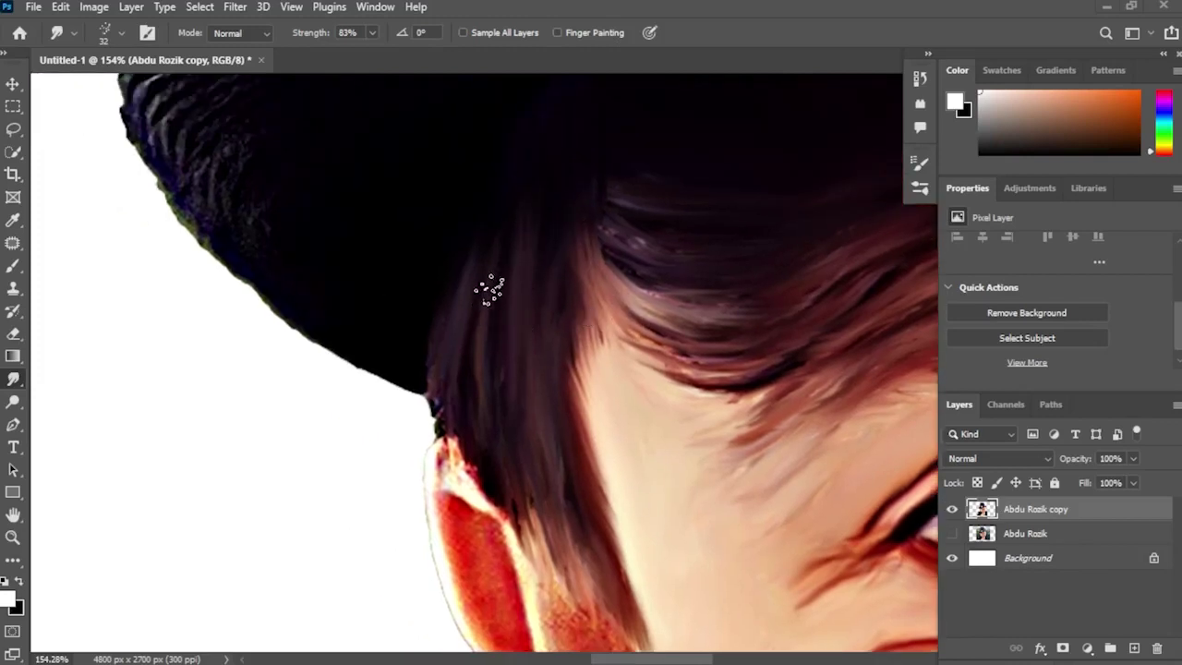
drag(461, 448, 462, 404)
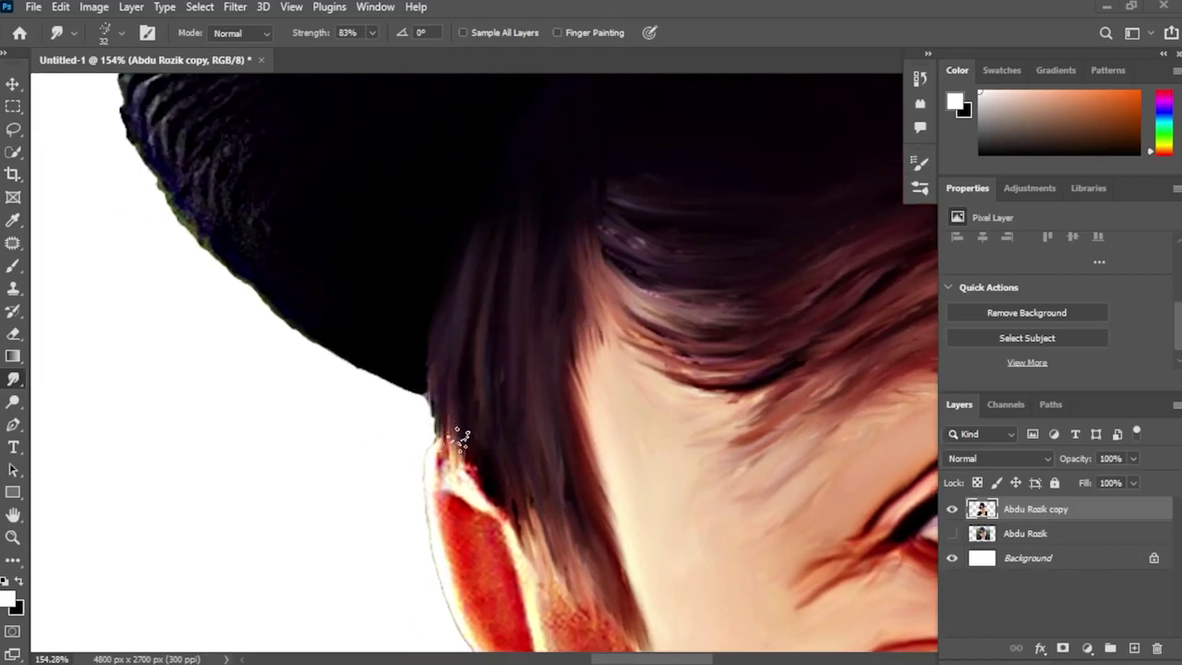
mouse_move(512, 488)
mouse_down()
mouse_move(537, 520)
mouse_move(552, 589)
mouse_up()
drag(508, 394, 479, 254)
Step: Smudge the image-right sideburn from the hat brim down to the ear into smooth strands with the 32 px brush
scroll(632, 385, down, 5)
scroll(631, 385, down, 10)
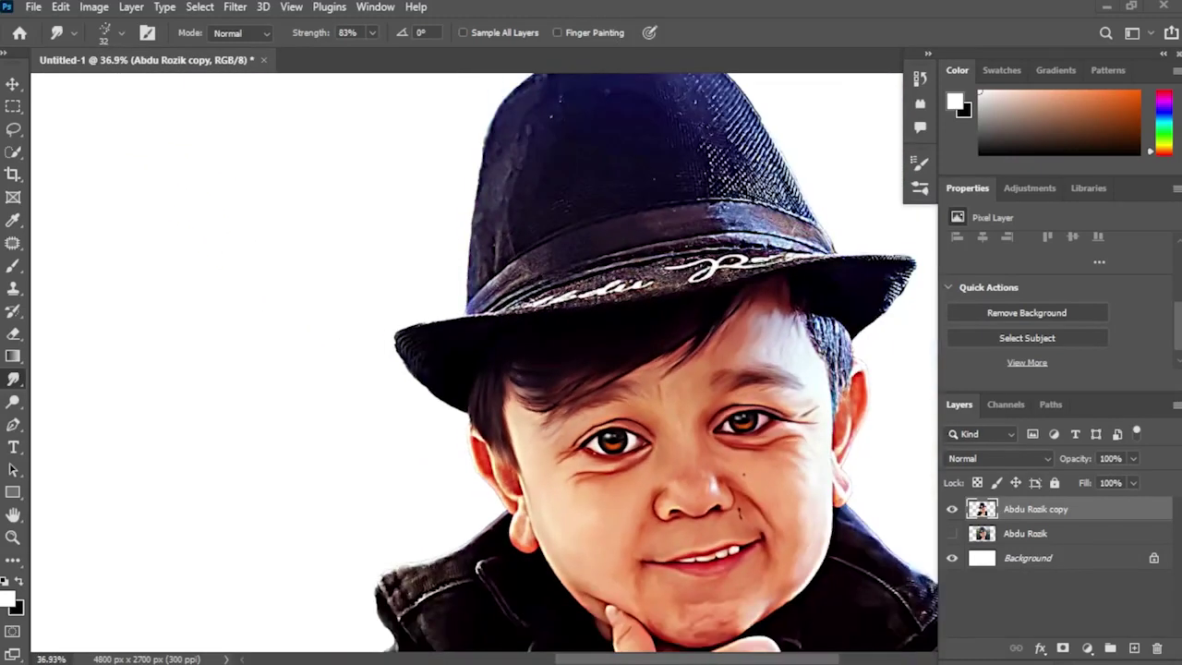
drag(796, 394, 487, 389)
scroll(488, 390, up, 4)
scroll(535, 295, up, 5)
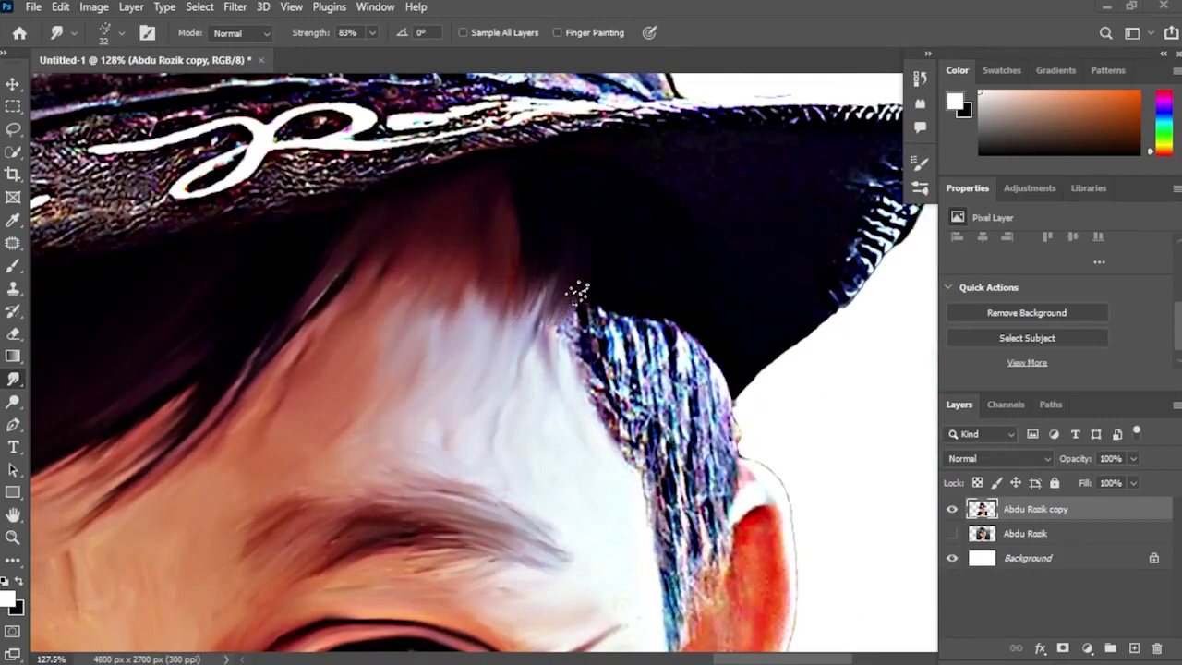
mouse_move(589, 312)
mouse_down()
mouse_move(632, 378)
mouse_move(640, 257)
mouse_move(666, 278)
mouse_move(692, 397)
mouse_move(684, 290)
mouse_move(702, 286)
mouse_move(691, 441)
mouse_move(600, 371)
mouse_move(610, 400)
mouse_move(586, 414)
mouse_move(607, 388)
mouse_move(599, 360)
mouse_move(623, 469)
mouse_move(644, 409)
mouse_move(629, 319)
mouse_move(645, 496)
mouse_up()
drag(650, 407, 654, 494)
mouse_move(649, 340)
mouse_down()
mouse_move(655, 430)
mouse_move(690, 421)
mouse_up()
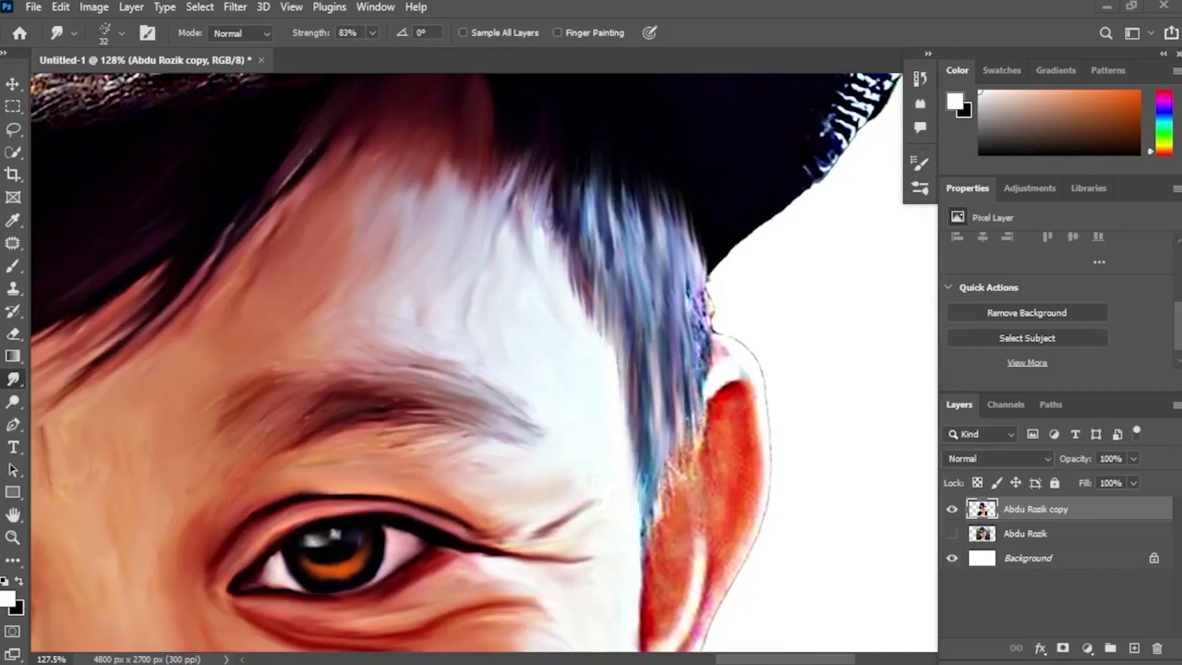
drag(691, 378, 702, 293)
drag(651, 214, 704, 358)
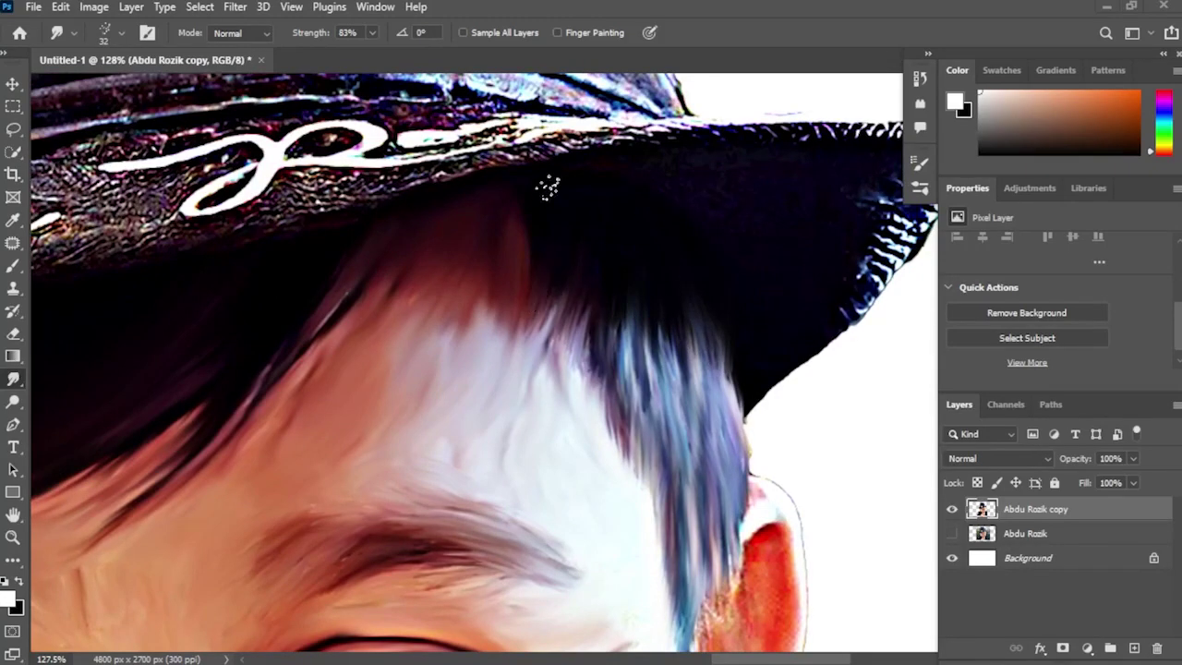
Step: Examine the smudged hair, hat, hand and ear up close, and the whole portrait on the canvas
scroll(548, 187, down, 5)
scroll(711, 314, down, 2)
scroll(351, 297, up, 3)
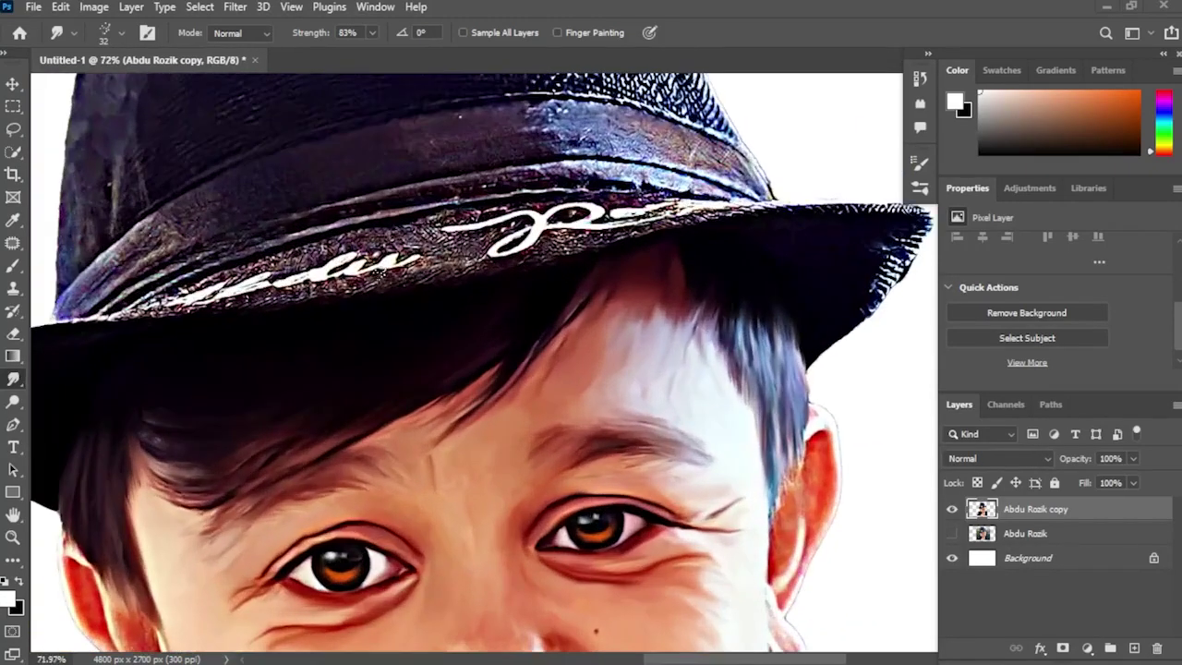
drag(410, 238, 595, 101)
drag(549, 489, 550, 186)
drag(668, 541, 627, 258)
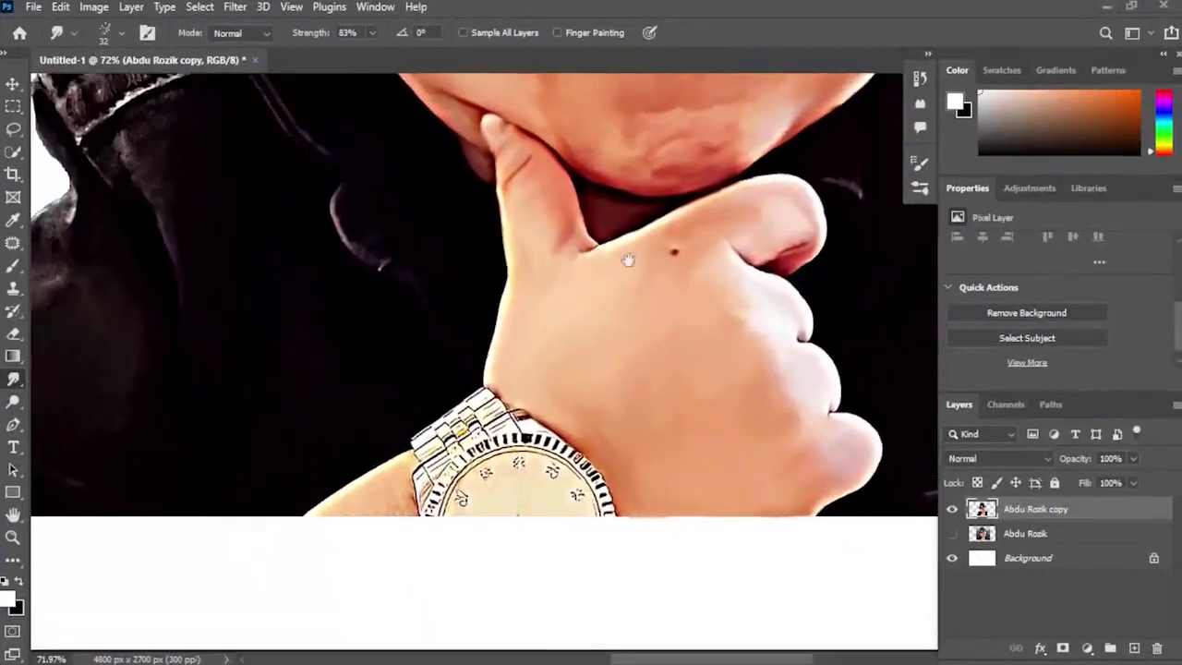
drag(239, 85, 458, 533)
scroll(473, 233, up, 4)
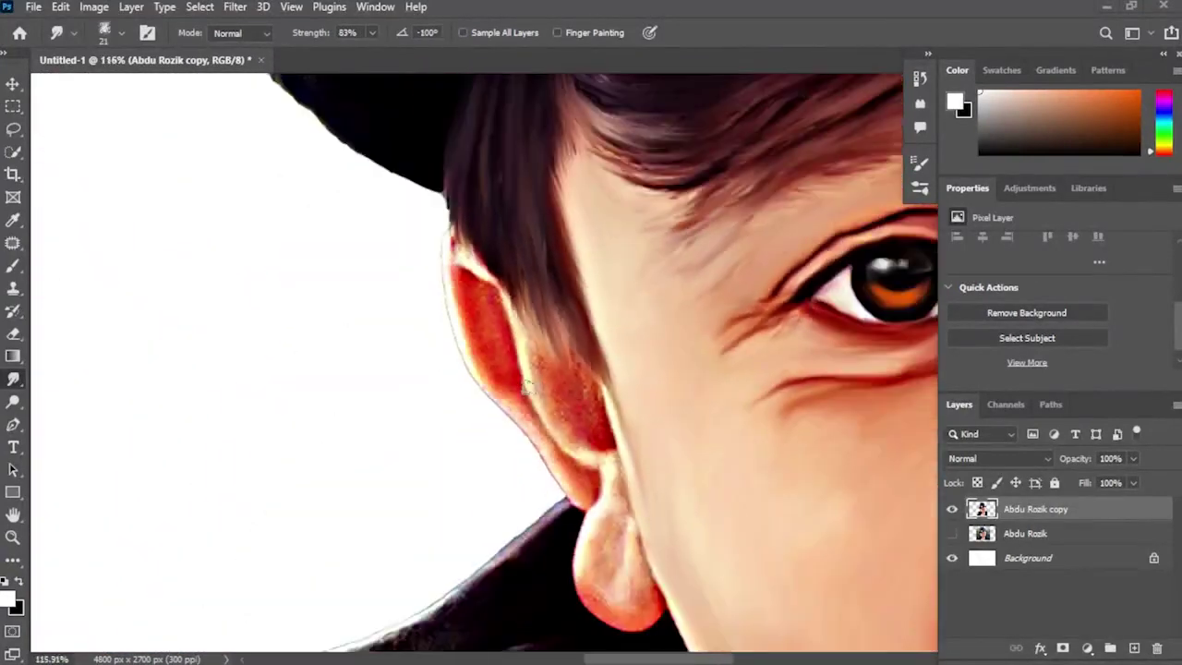
scroll(563, 453, down, 14)
scroll(791, 396, down, 2)
scroll(797, 414, up, 3)
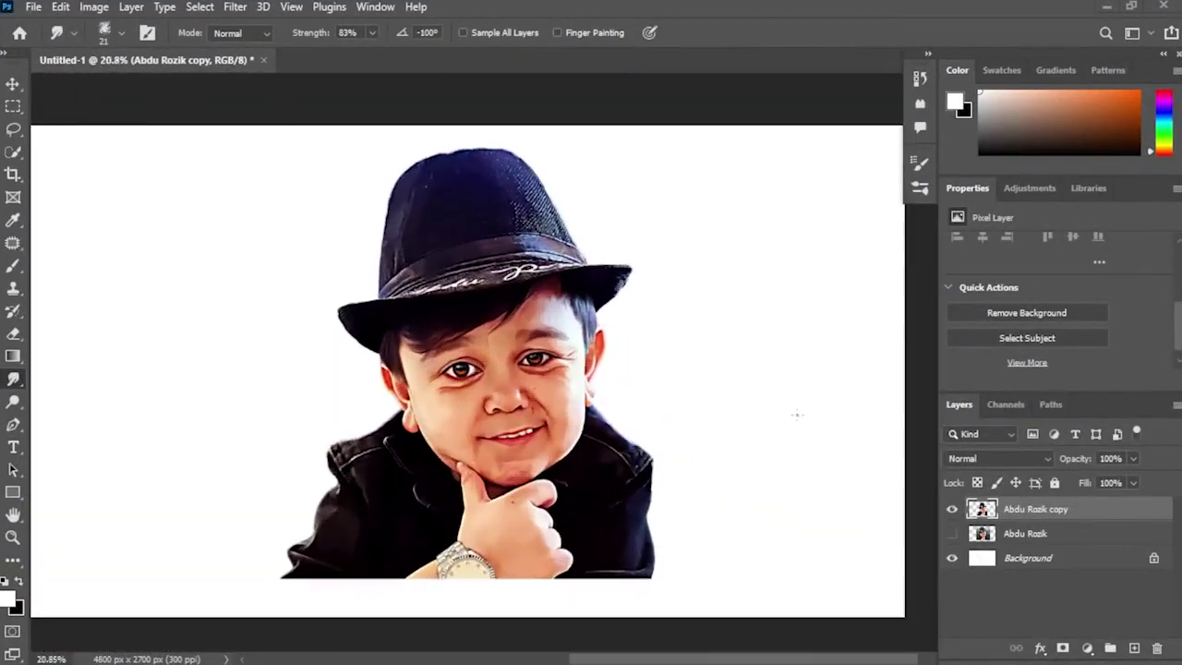
scroll(655, 458, down, 1)
Step: Fill the Background layer with a near-black color and set the foreground color to 0b1213
click(1033, 565)
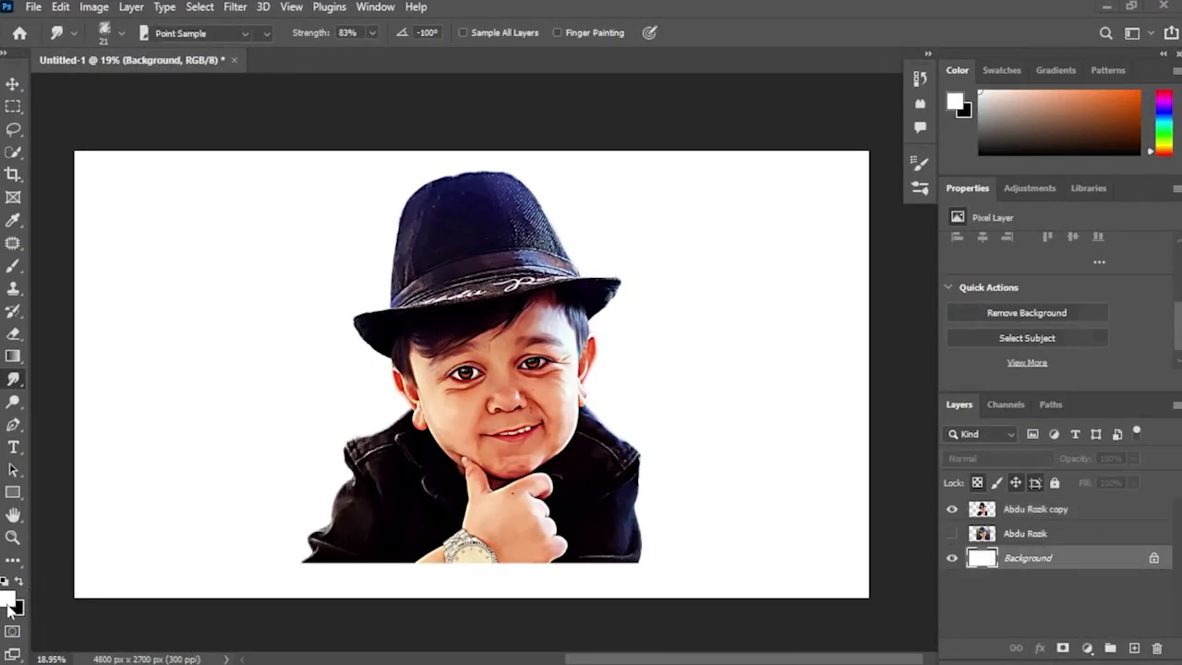
click(11, 604)
click(838, 403)
click(691, 501)
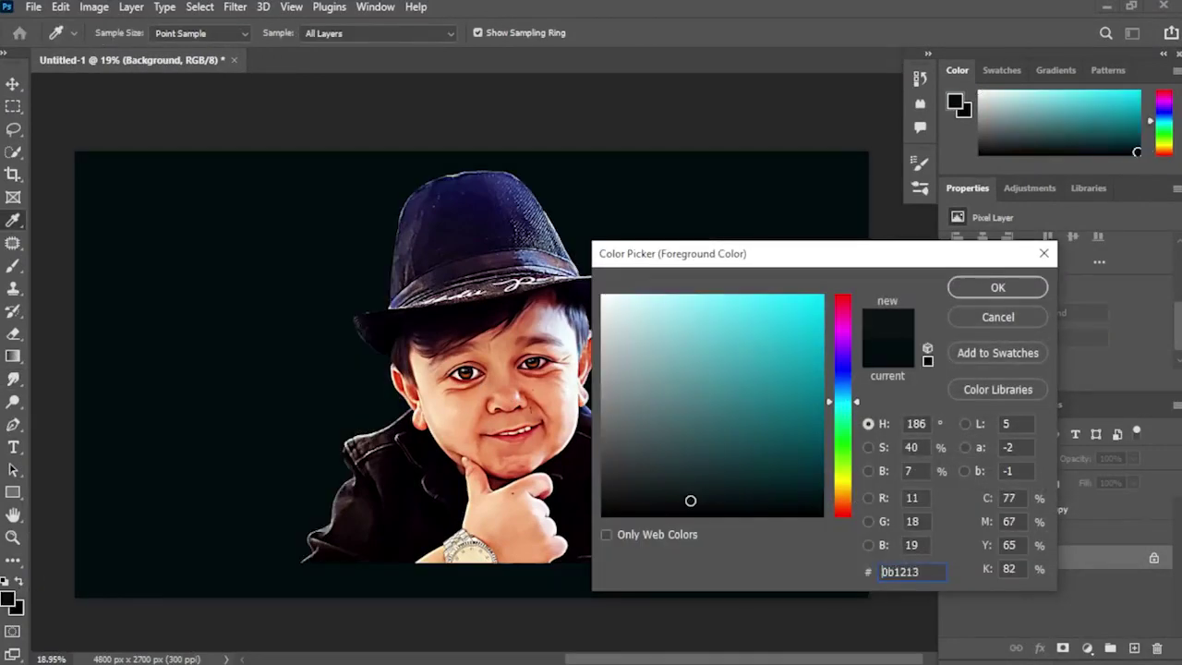
click(994, 292)
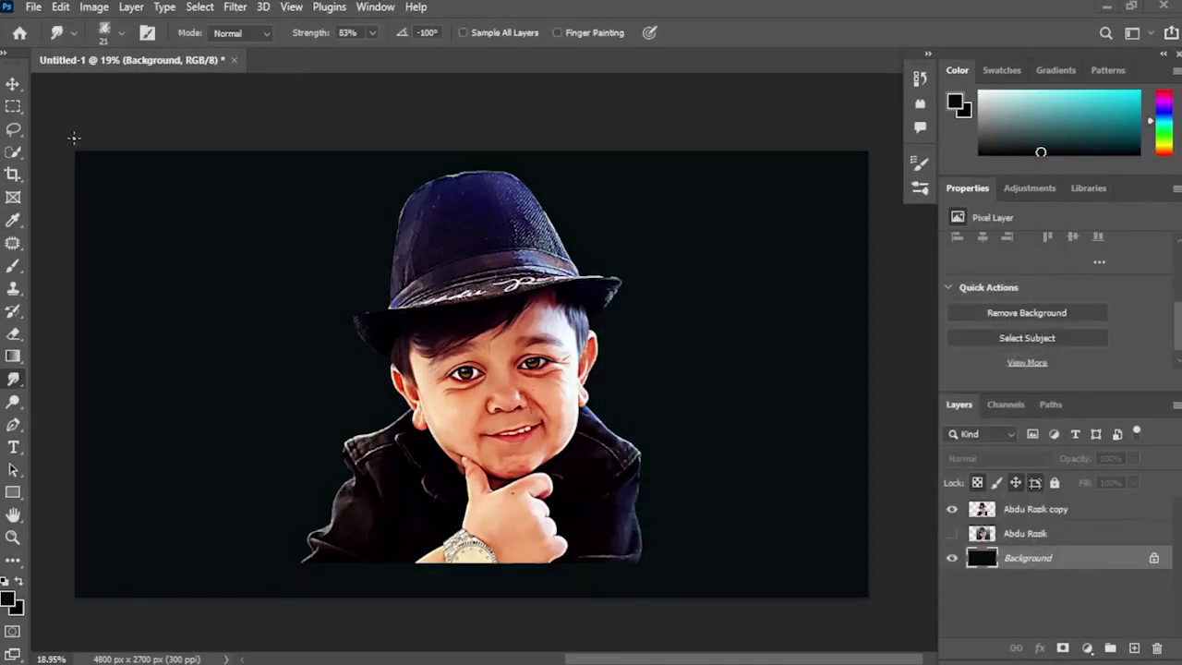
Step: On the visible portrait copy layer, set the Smudge strength to 63% and smooth the image-left ear's upper inner hollow
scroll(425, 296, up, 8)
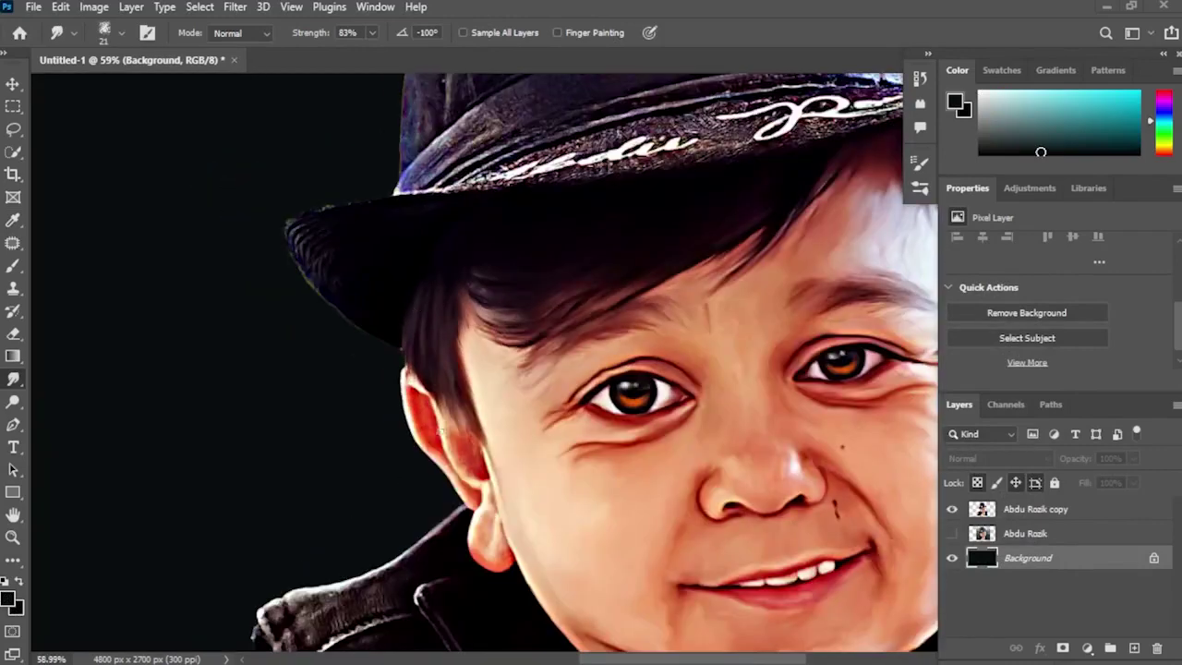
scroll(441, 431, up, 5)
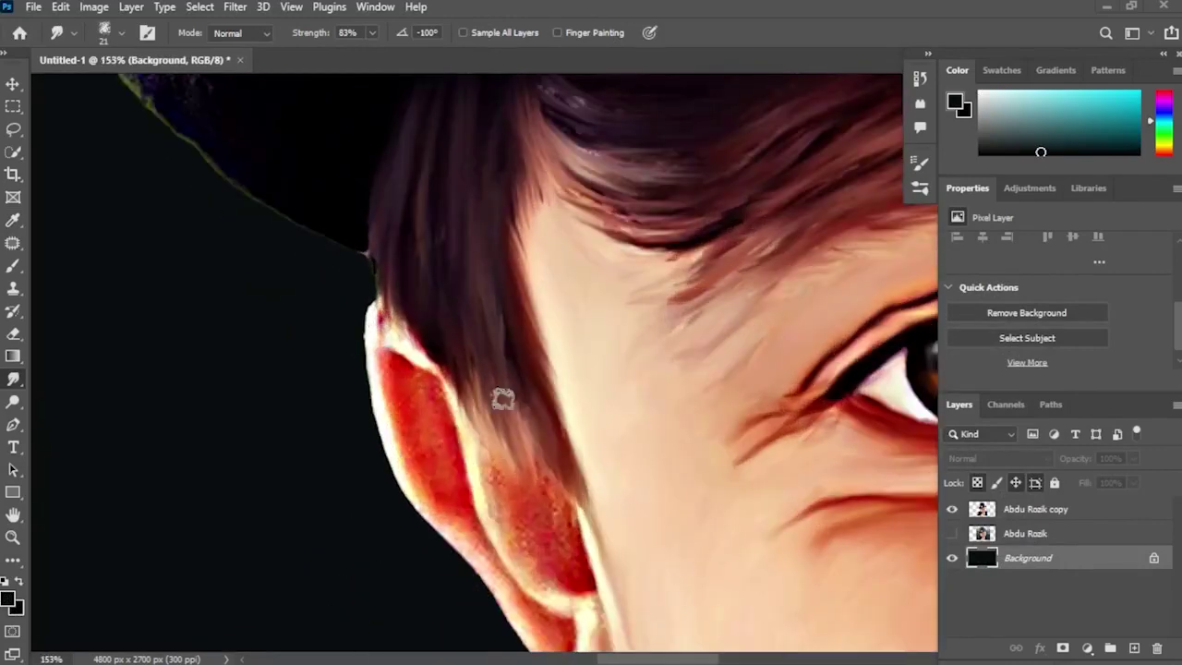
click(991, 505)
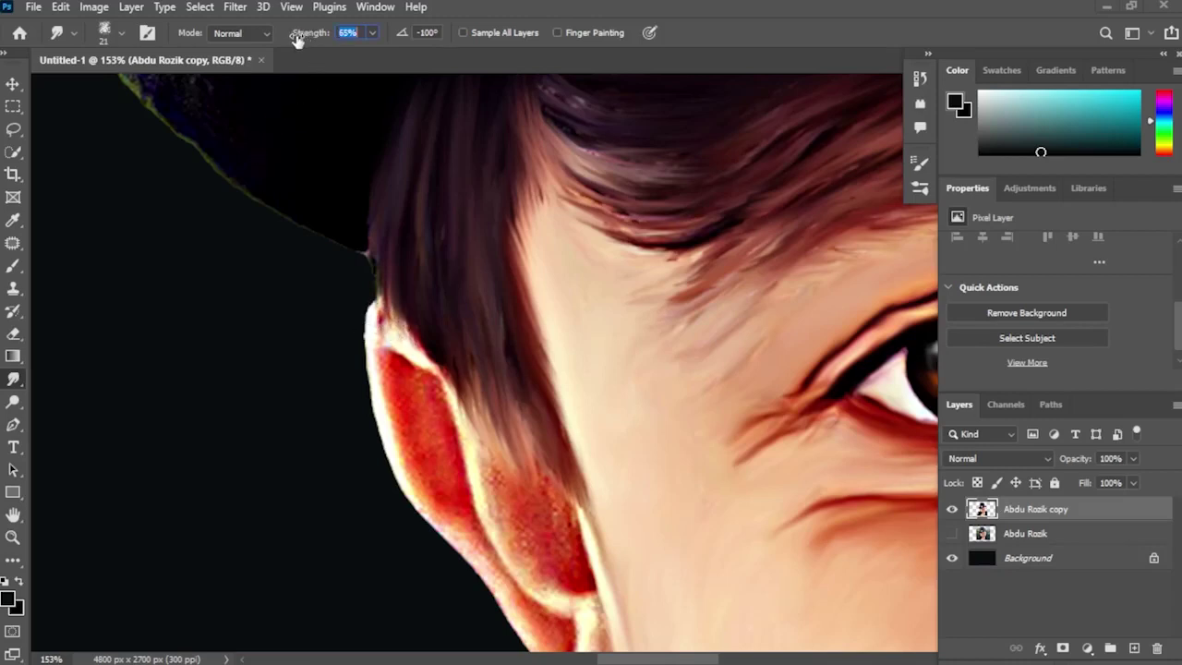
scroll(377, 307, up, 3)
mouse_move(372, 283)
mouse_down()
mouse_move(365, 265)
mouse_move(370, 371)
mouse_move(406, 509)
mouse_up()
drag(400, 422, 431, 493)
mouse_move(438, 443)
mouse_down()
mouse_move(444, 369)
mouse_move(401, 338)
mouse_move(427, 351)
mouse_move(483, 444)
mouse_up()
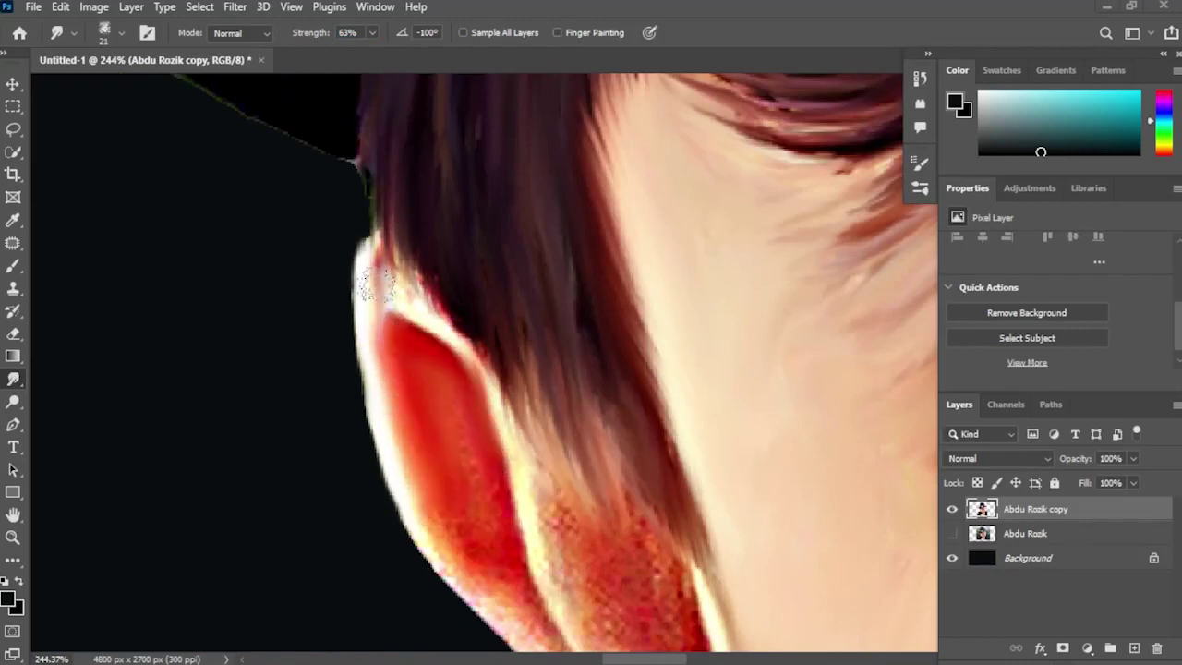
Step: Smudge the image-left ear's rim, middle fold and lower hollow into smooth skin, down to the top of the lobe
mouse_move(375, 284)
mouse_down()
mouse_move(501, 412)
mouse_move(508, 438)
mouse_up()
mouse_move(499, 472)
mouse_down()
mouse_move(435, 257)
mouse_move(370, 280)
mouse_move(446, 379)
mouse_move(449, 335)
mouse_move(467, 383)
mouse_move(579, 531)
mouse_move(554, 545)
mouse_move(483, 430)
mouse_move(389, 355)
mouse_up()
mouse_move(506, 518)
mouse_down()
mouse_move(465, 433)
mouse_move(571, 488)
mouse_move(544, 452)
mouse_up()
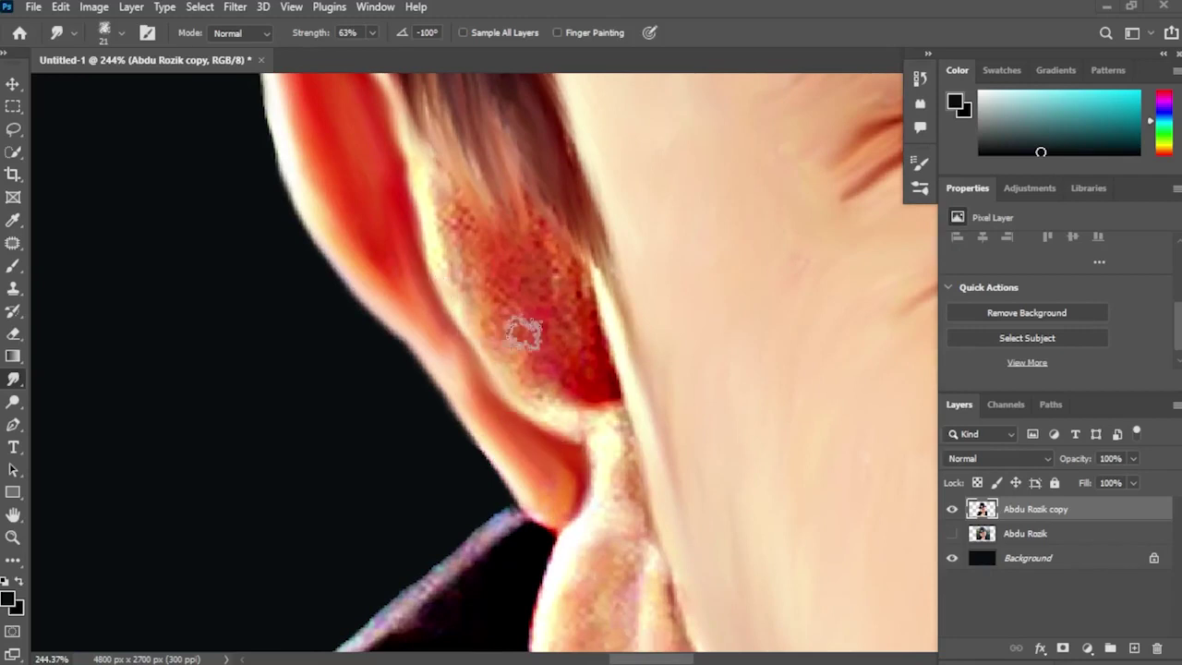
scroll(498, 332, up, 2)
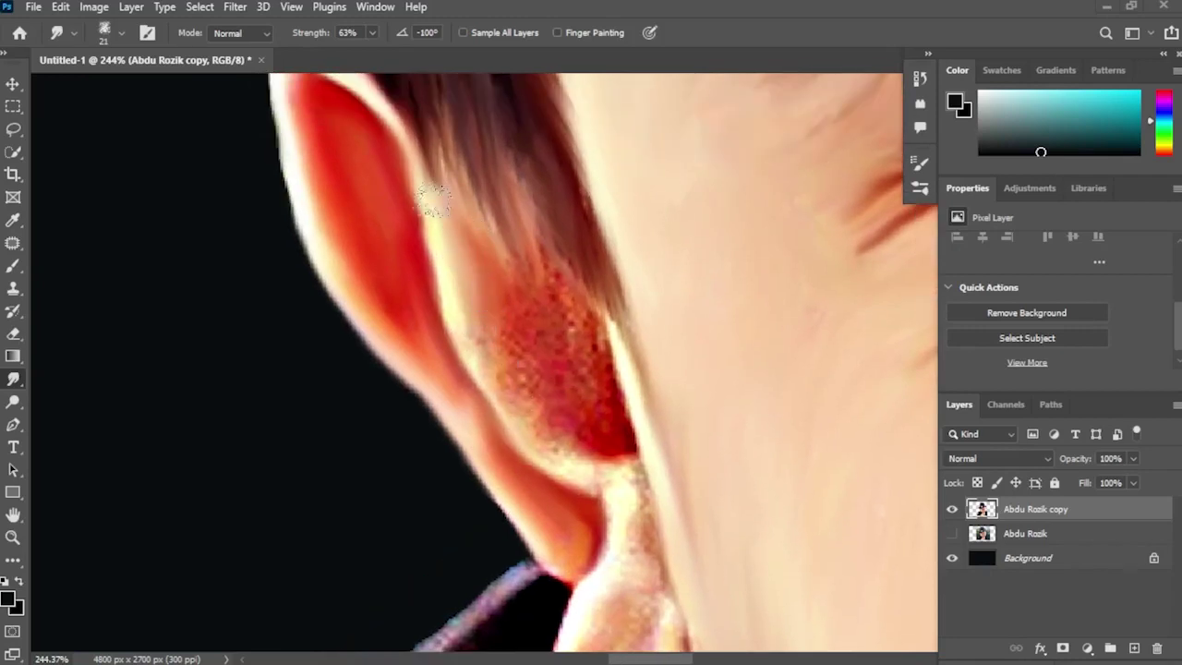
mouse_move(431, 197)
mouse_down()
mouse_move(548, 409)
mouse_move(520, 283)
mouse_move(591, 351)
mouse_move(622, 438)
mouse_move(578, 388)
mouse_move(572, 422)
mouse_move(581, 457)
mouse_move(619, 483)
mouse_up()
scroll(600, 370, down, 2)
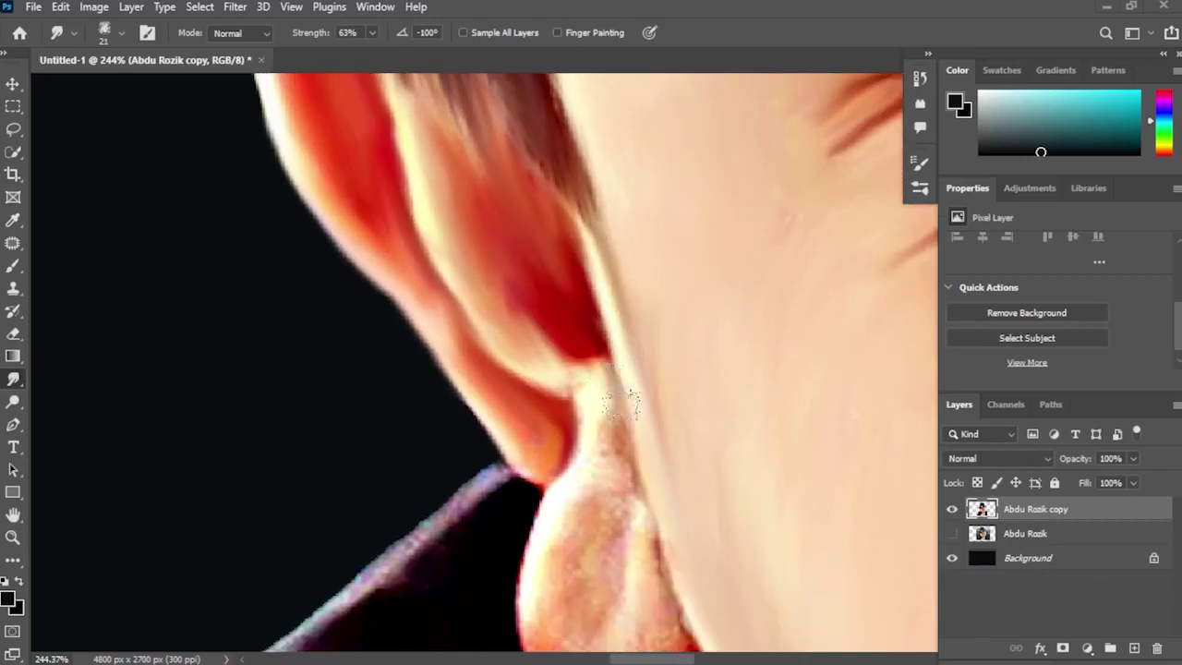
drag(552, 377, 468, 271)
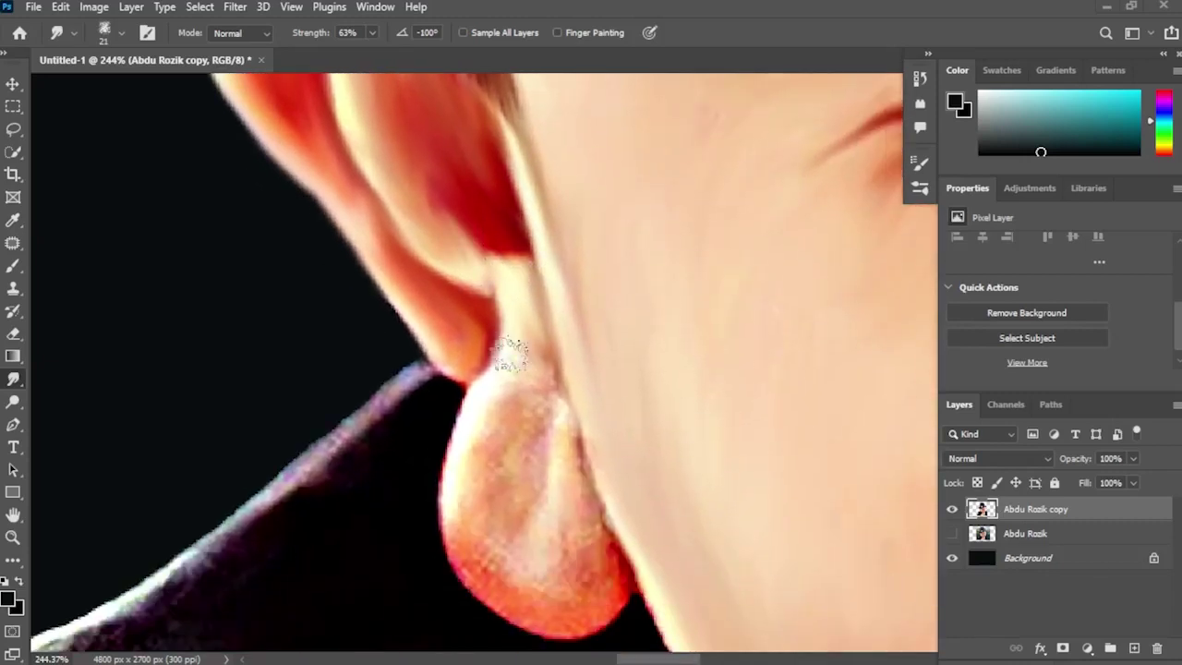
Step: Smudge the image-left earlobe into smooth highlights and shadows, and soften the jacket collar edge beside it
scroll(535, 328, down, 2)
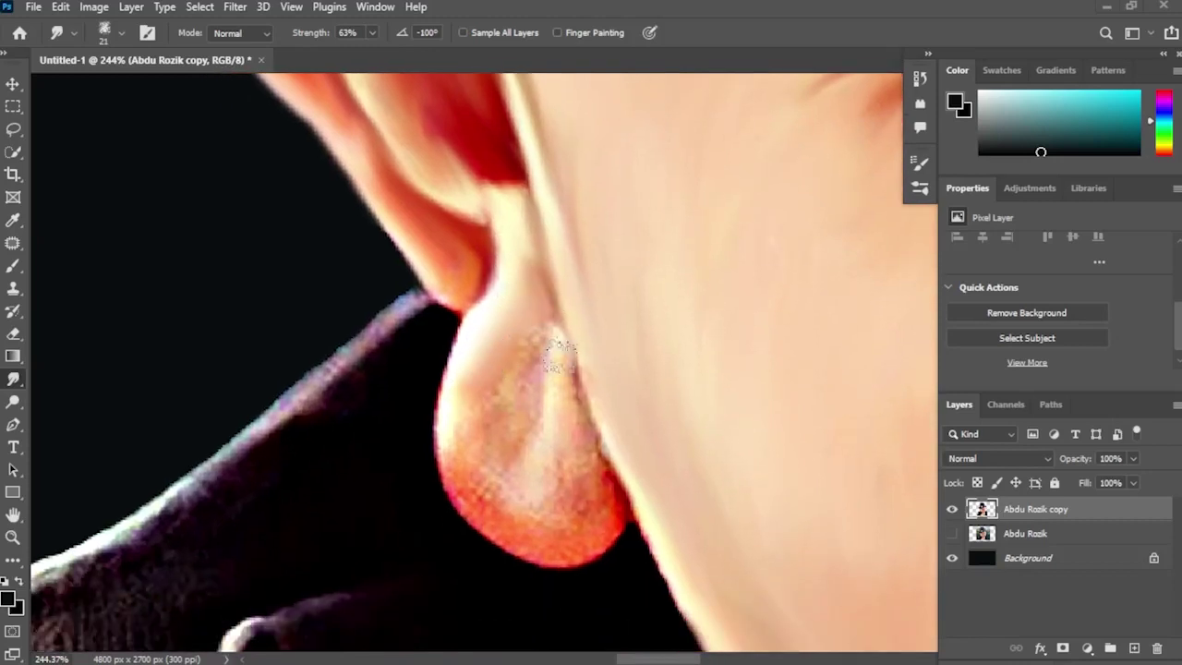
drag(558, 355, 545, 478)
mouse_move(490, 415)
mouse_down()
mouse_move(474, 452)
mouse_move(513, 474)
mouse_up()
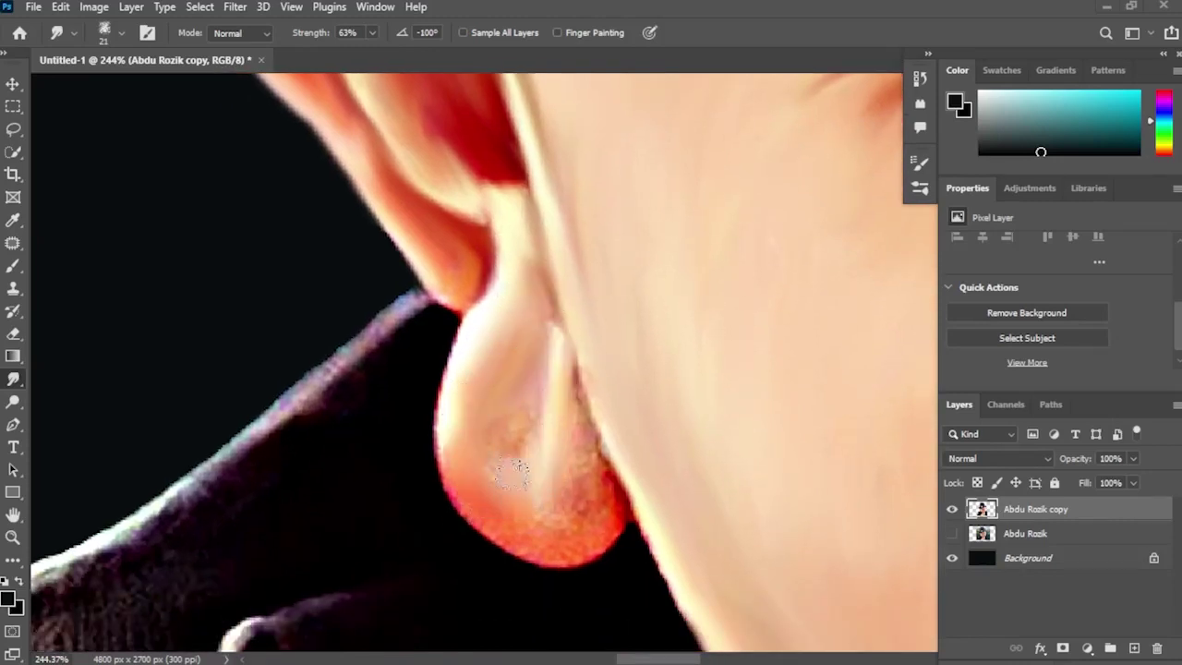
drag(504, 430, 477, 365)
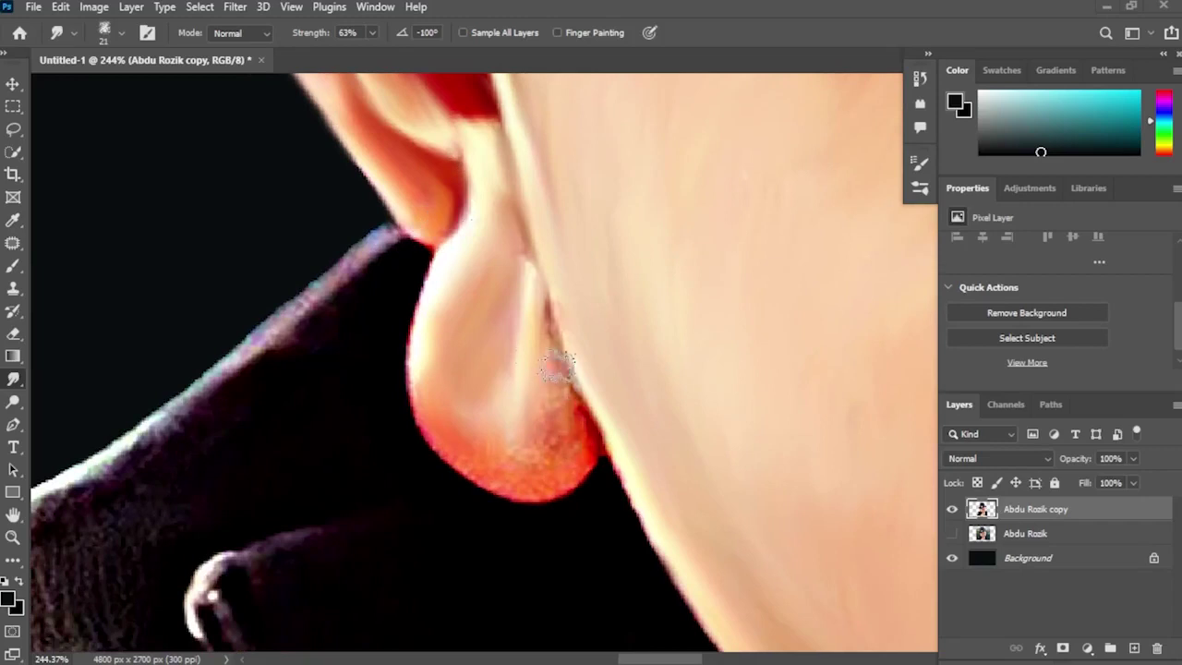
mouse_move(557, 366)
mouse_down()
mouse_move(543, 277)
mouse_move(583, 409)
mouse_move(579, 465)
mouse_move(543, 421)
mouse_up()
mouse_move(469, 450)
mouse_down()
mouse_move(554, 470)
mouse_move(401, 327)
mouse_move(535, 449)
mouse_move(581, 450)
mouse_up()
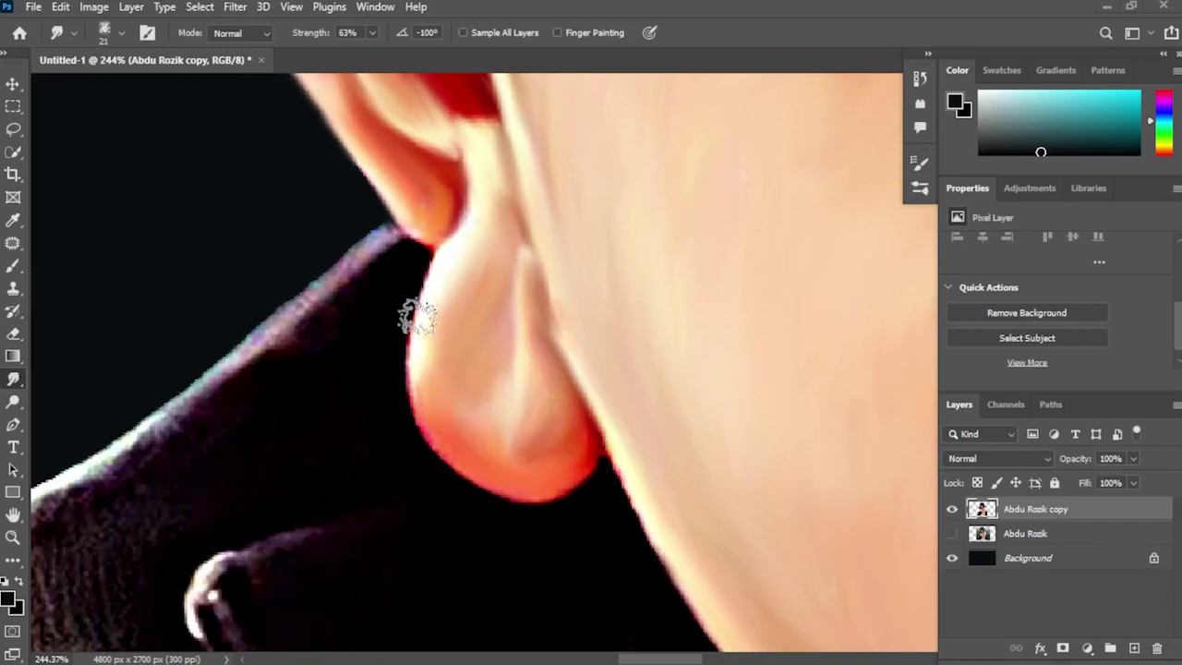
mouse_move(417, 316)
mouse_down()
mouse_move(382, 251)
mouse_move(126, 453)
mouse_move(323, 347)
mouse_up()
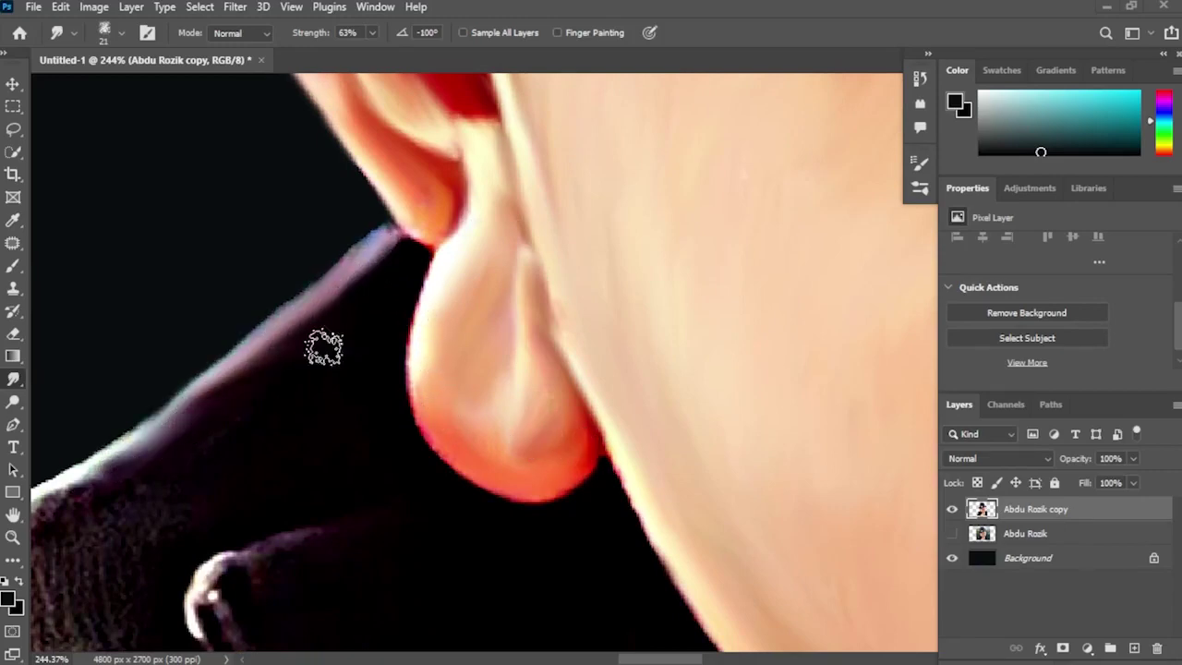
Step: Smudge the image-right hair edge below the hat brim and the upper and outer rim of the ear
scroll(330, 383, down, 6)
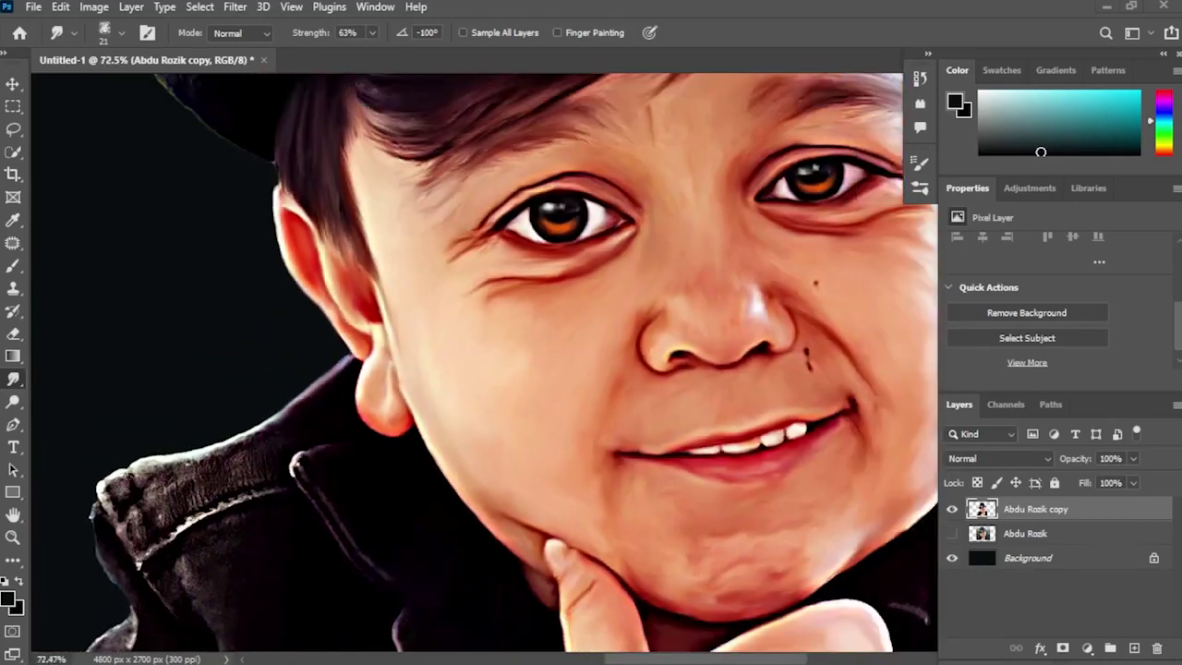
scroll(438, 337, down, 3)
scroll(842, 220, up, 8)
drag(742, 230, 687, 370)
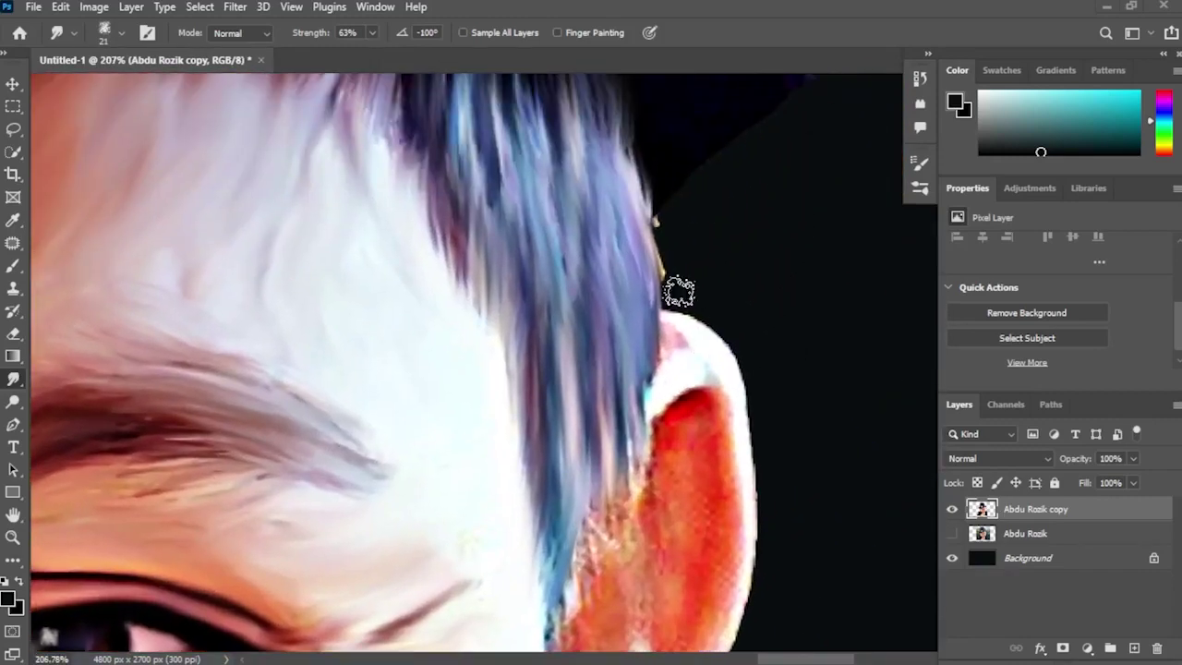
drag(679, 292, 668, 205)
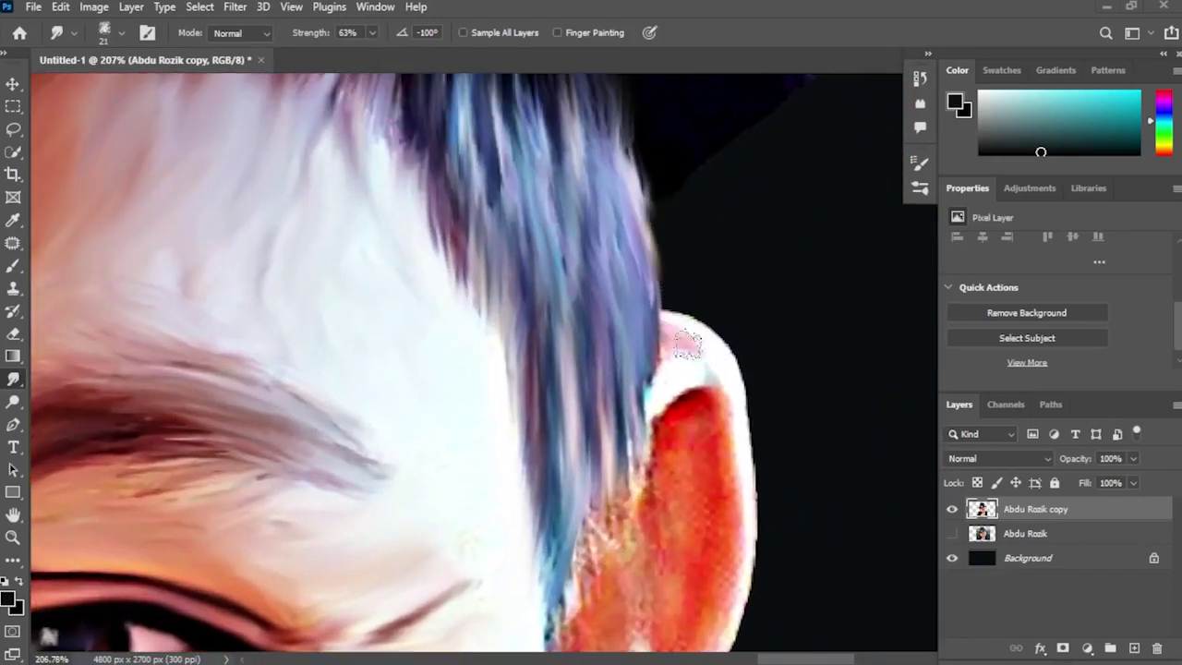
mouse_move(712, 353)
mouse_down()
mouse_move(757, 502)
mouse_move(713, 314)
mouse_up()
mouse_move(680, 206)
mouse_down()
mouse_move(648, 225)
mouse_move(709, 308)
mouse_move(699, 486)
mouse_up()
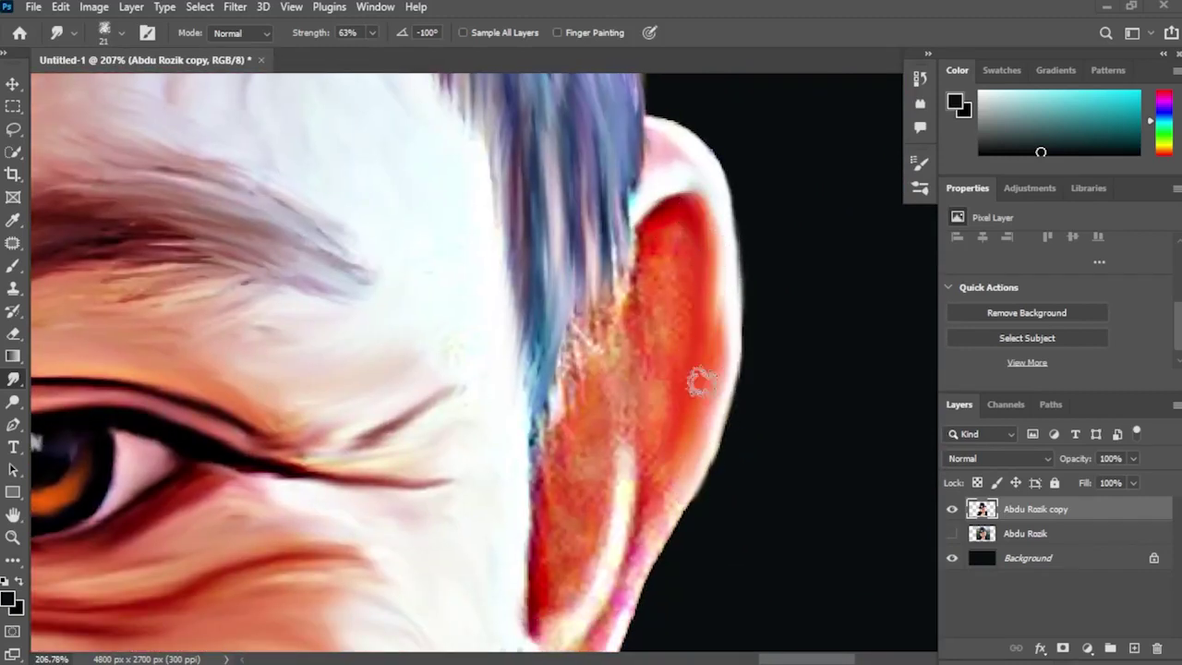
Step: Smooth the image-right ear's speckled inner areas and blend the sideburn tip into the skin
mouse_move(678, 219)
mouse_down()
mouse_move(655, 237)
mouse_move(623, 369)
mouse_move(659, 398)
mouse_up()
drag(585, 469, 606, 375)
drag(624, 207, 588, 329)
mouse_move(560, 368)
mouse_down()
mouse_move(568, 503)
mouse_move(615, 396)
mouse_move(612, 322)
mouse_move(610, 374)
mouse_up()
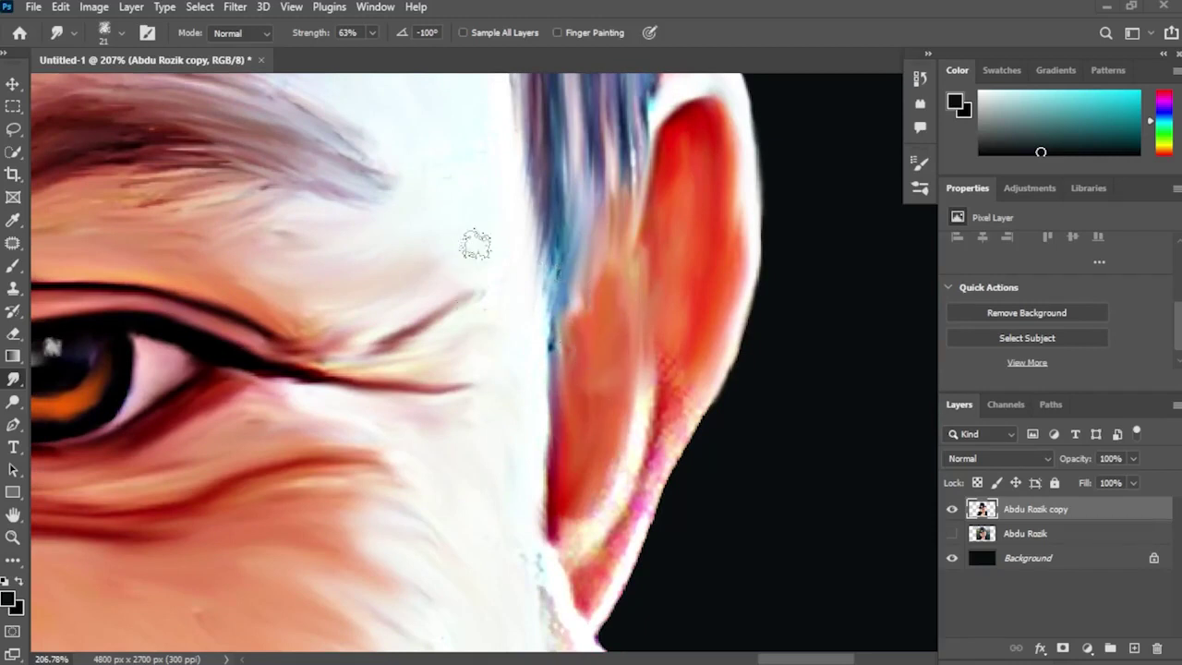
Step: Smudge the image-right ear's lower fold and outer edge, and smooth the face edge where it meets the ear
drag(428, 355, 363, 310)
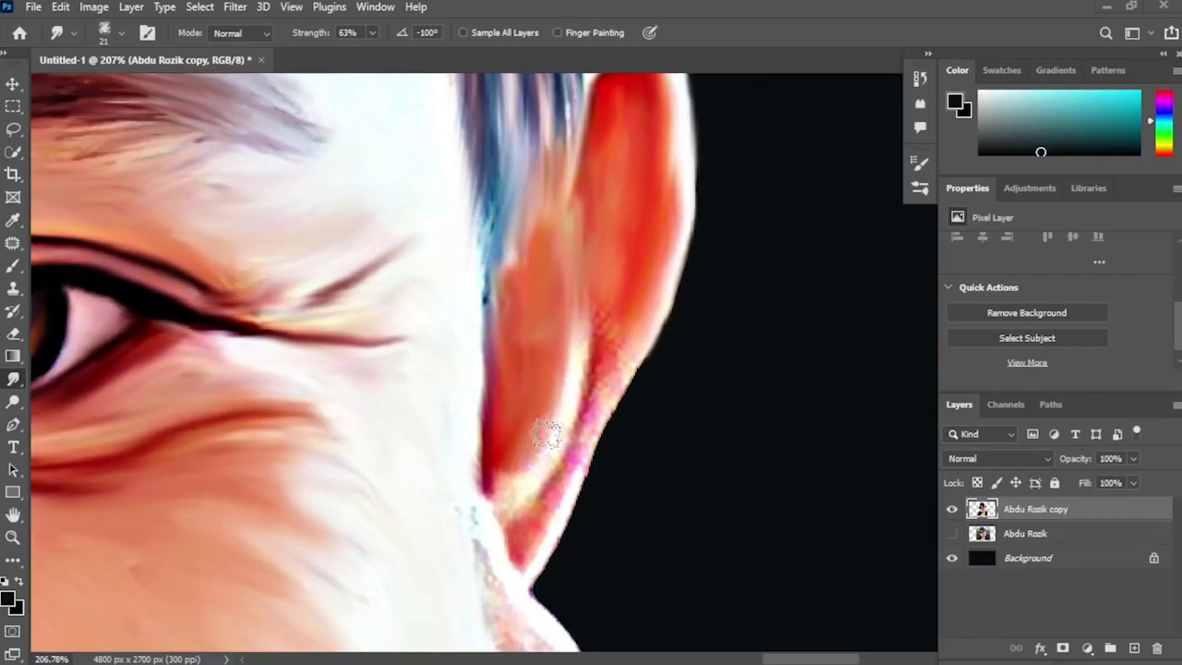
mouse_move(561, 407)
mouse_down()
mouse_move(569, 388)
mouse_move(566, 450)
mouse_up()
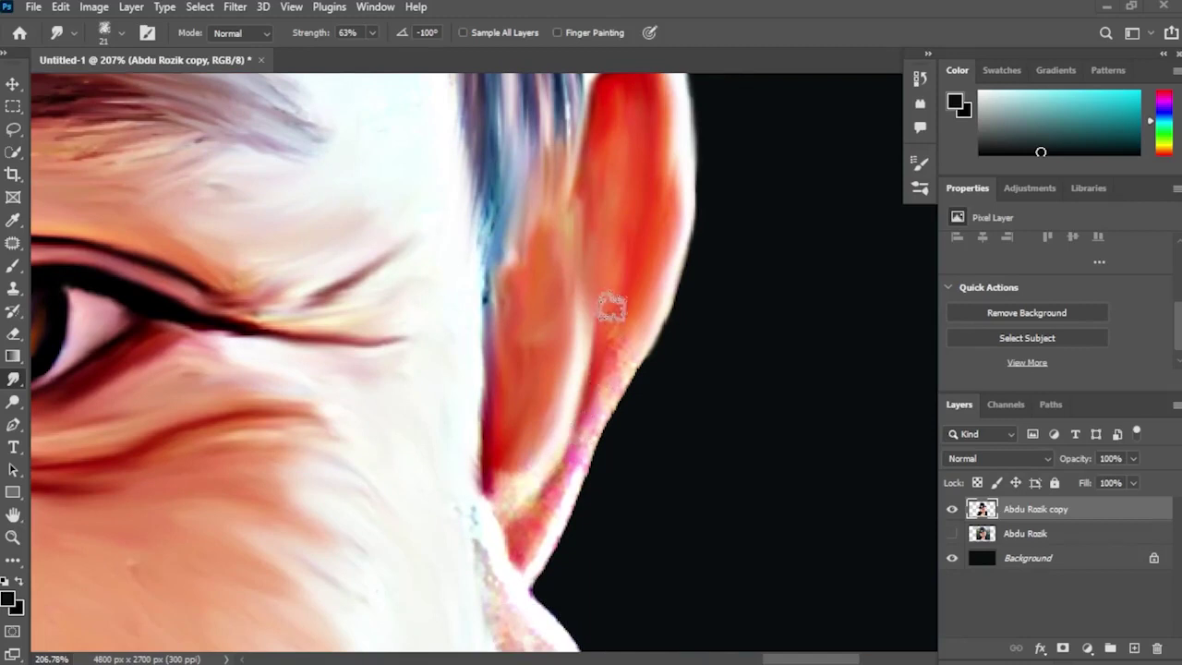
mouse_move(612, 307)
mouse_down()
mouse_move(601, 443)
mouse_move(586, 409)
mouse_move(605, 268)
mouse_move(583, 382)
mouse_move(632, 267)
mouse_up()
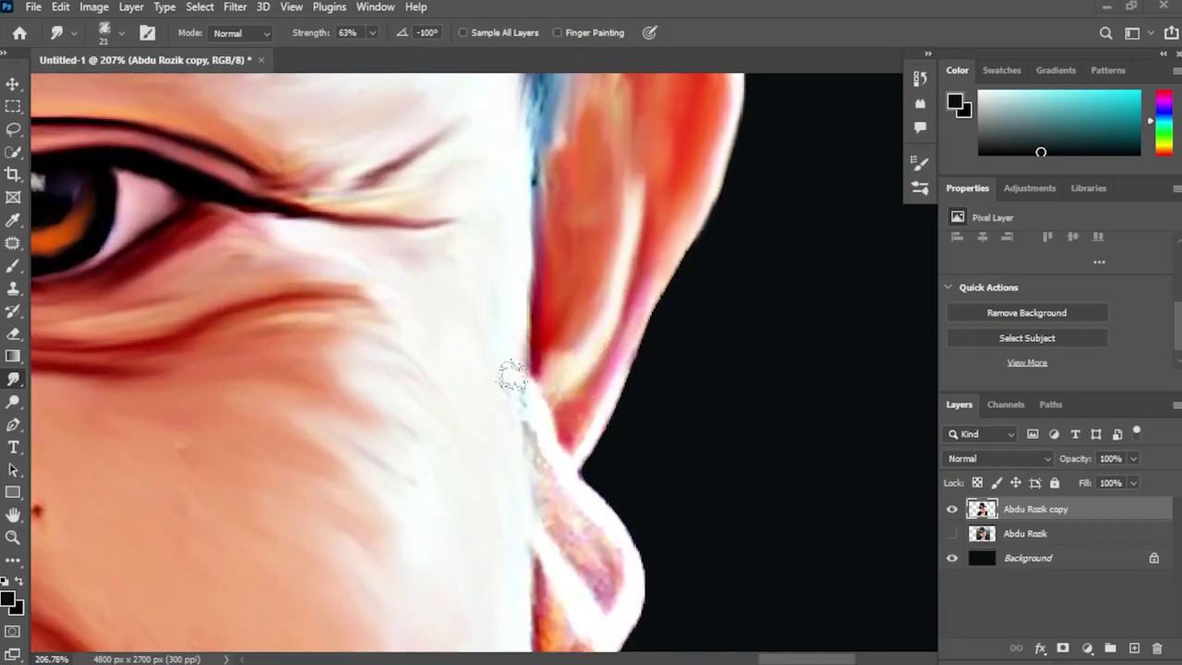
drag(512, 375, 528, 262)
mouse_move(548, 214)
mouse_down()
mouse_move(547, 274)
mouse_move(531, 194)
mouse_up()
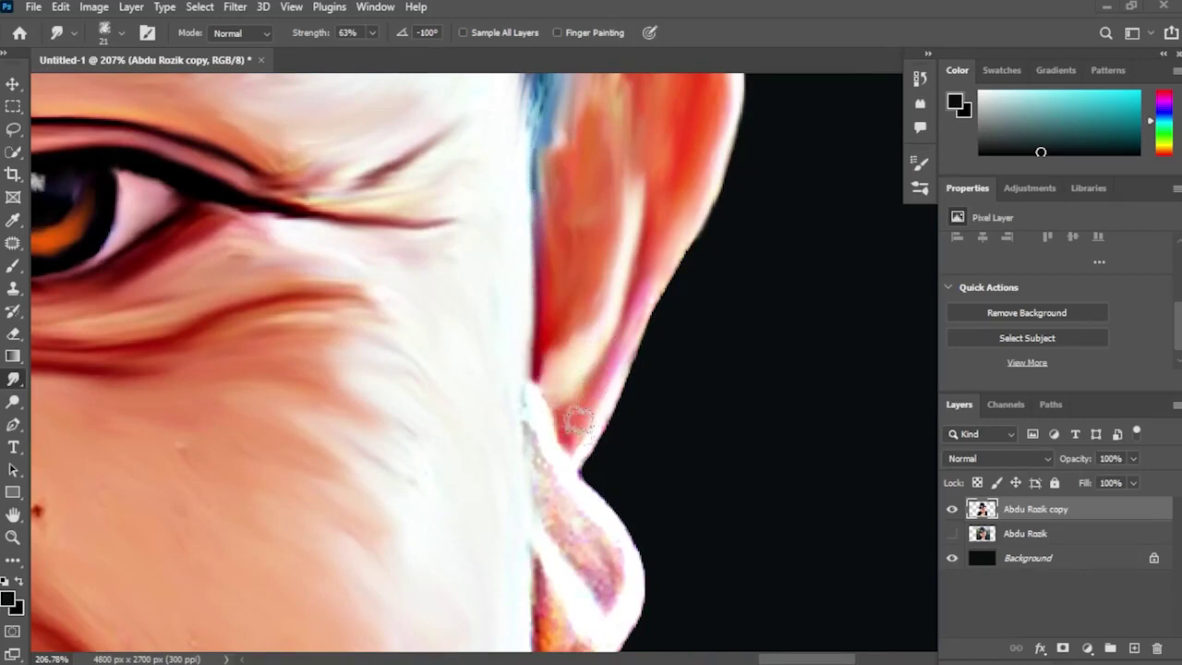
Step: Smudge the image-right earlobe's pink, white and orange areas into smooth skin
scroll(554, 395, down, 2)
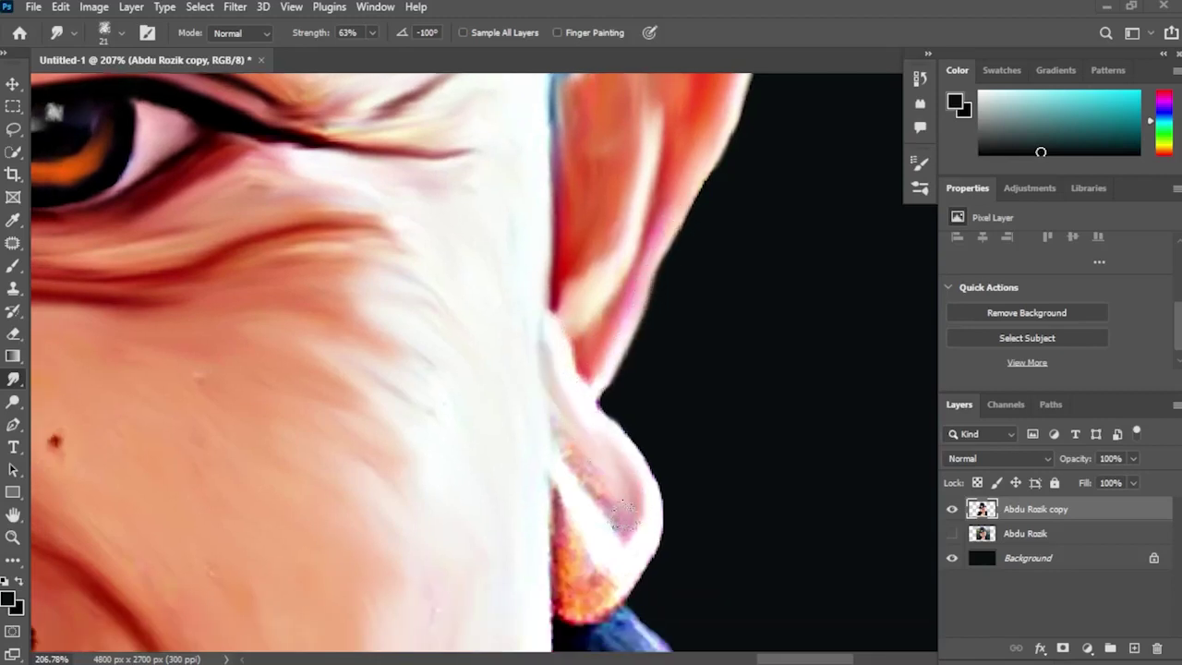
scroll(595, 506, down, 4)
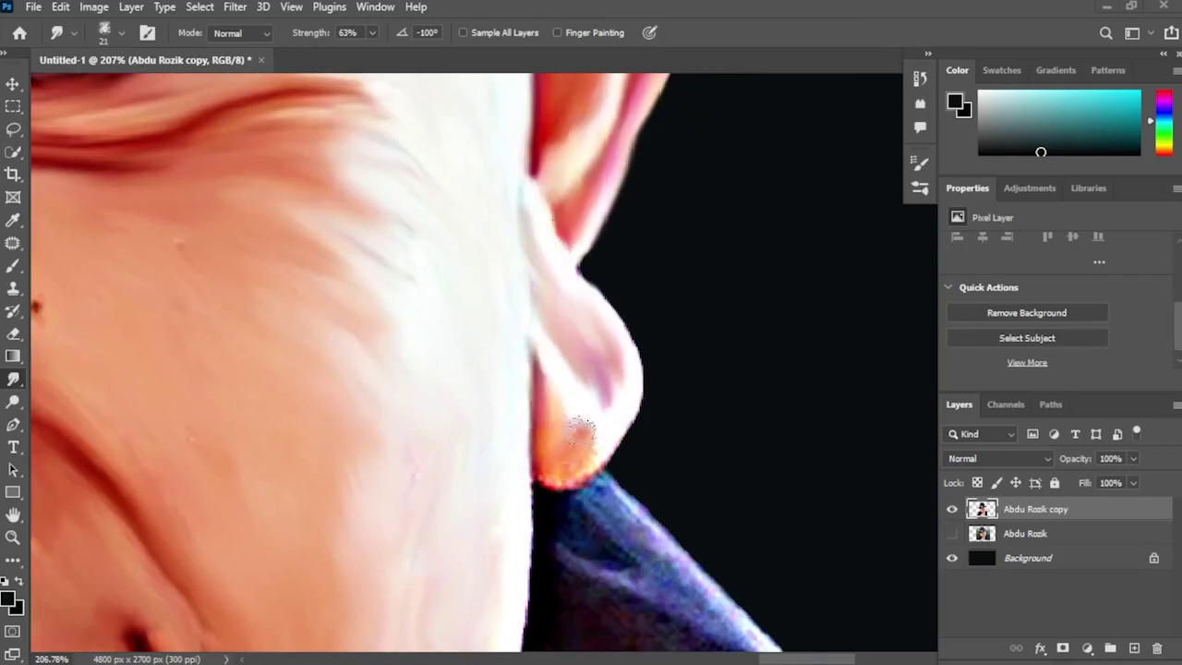
drag(560, 389, 573, 145)
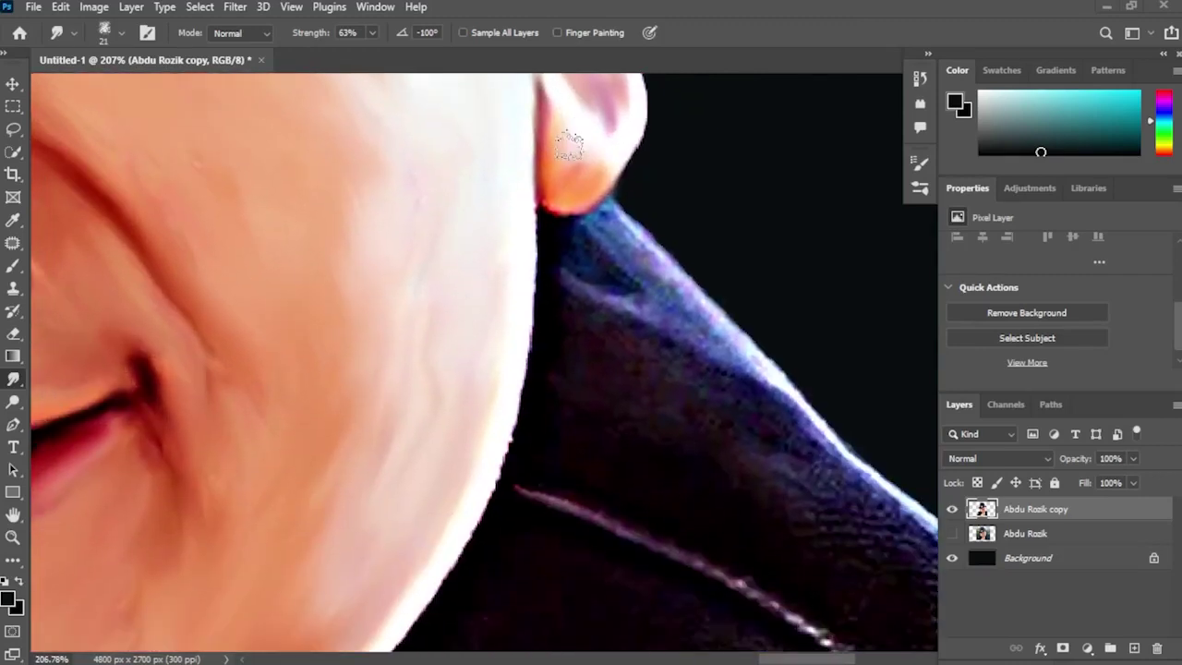
Step: With the cutout's outline selected and a 53 px brush, smudge the image-right jacket shoulder and its stitched seam smooth
scroll(572, 231, down, 5)
scroll(604, 307, up, 3)
scroll(603, 309, up, 1)
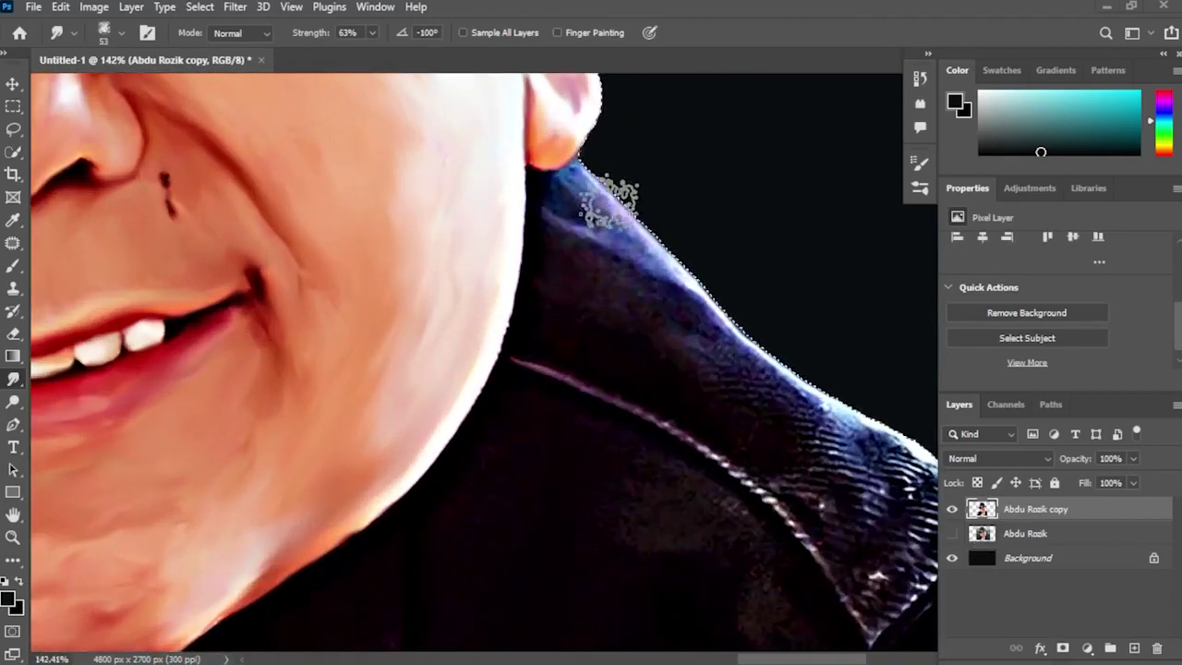
mouse_move(572, 217)
mouse_down()
mouse_move(585, 243)
mouse_move(557, 274)
mouse_move(564, 258)
mouse_move(599, 297)
mouse_move(545, 301)
mouse_move(593, 345)
mouse_move(544, 374)
mouse_move(667, 437)
mouse_move(801, 535)
mouse_move(628, 352)
mouse_move(788, 459)
mouse_move(657, 311)
mouse_move(823, 459)
mouse_move(664, 309)
mouse_move(703, 281)
mouse_move(646, 263)
mouse_move(716, 286)
mouse_move(662, 322)
mouse_move(665, 369)
mouse_move(808, 351)
mouse_move(813, 374)
mouse_move(702, 388)
mouse_move(704, 422)
mouse_move(678, 429)
mouse_move(718, 491)
mouse_move(763, 413)
mouse_move(732, 453)
mouse_move(783, 407)
mouse_move(744, 353)
mouse_up()
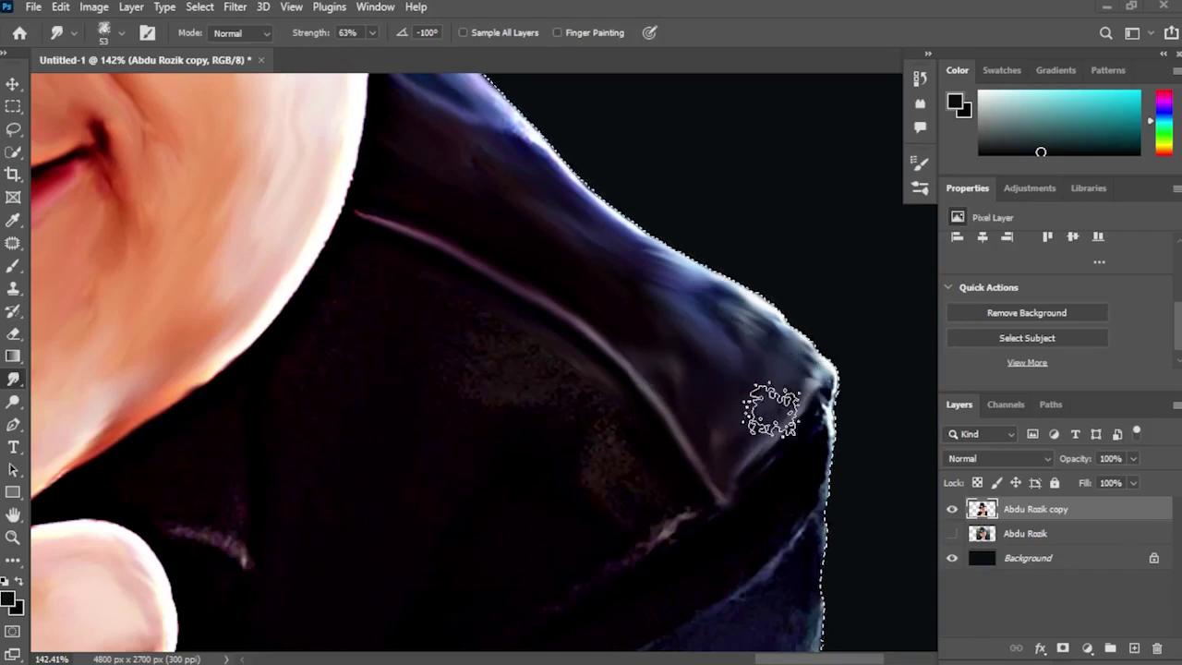
Step: Smudge the dark jacket front below the image-right shoulder seam, smoothing the small crease beside the hand and the grainy patch
drag(358, 293, 400, 222)
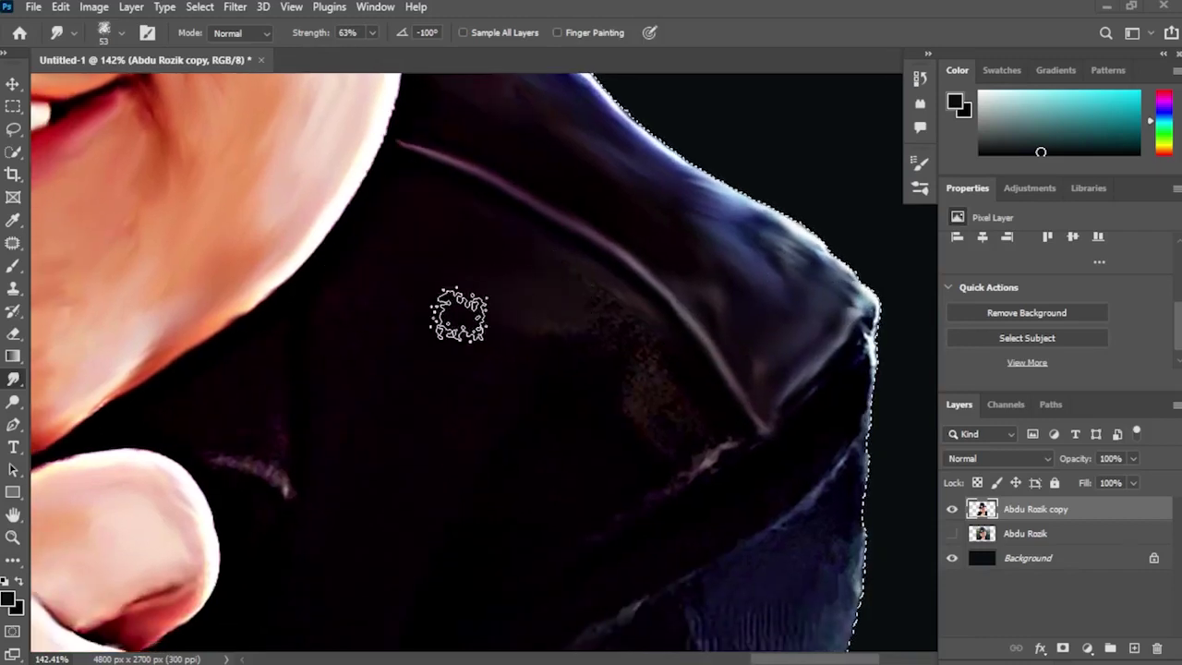
drag(277, 340, 282, 476)
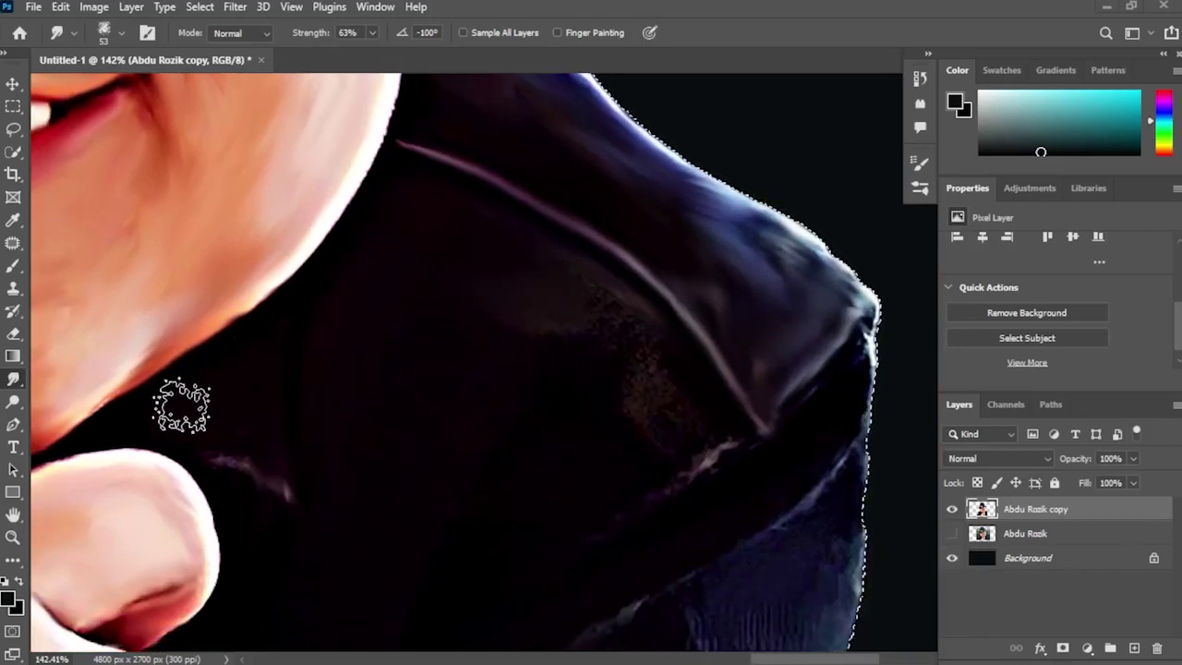
drag(211, 432, 305, 512)
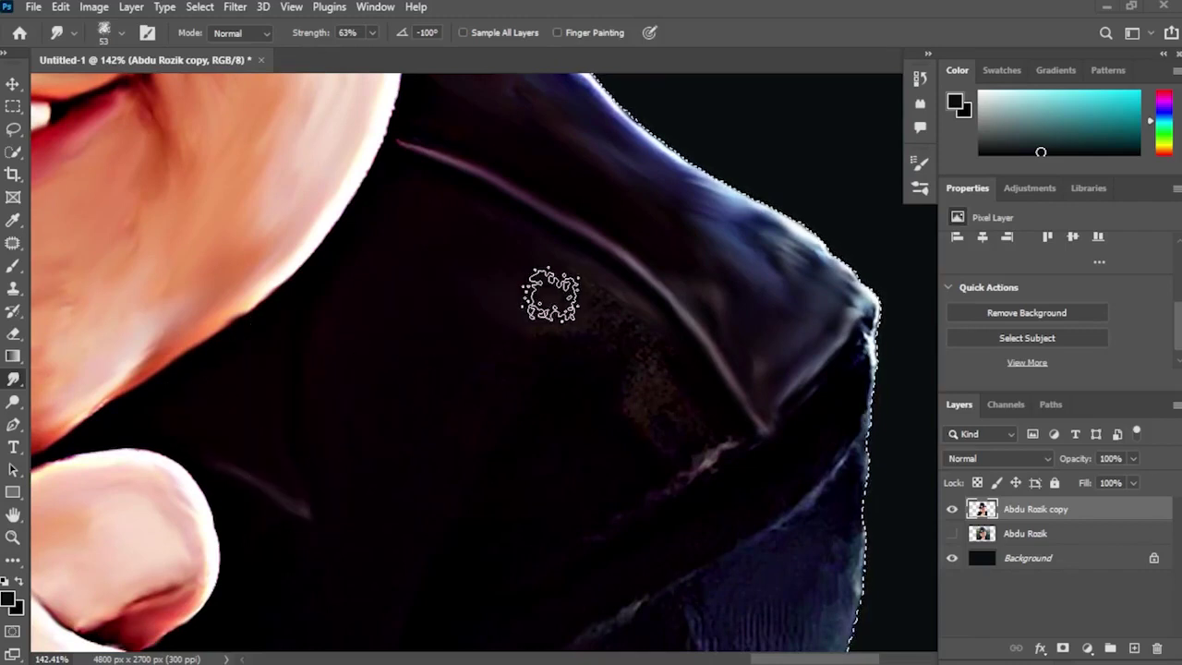
scroll(424, 375, down, 4)
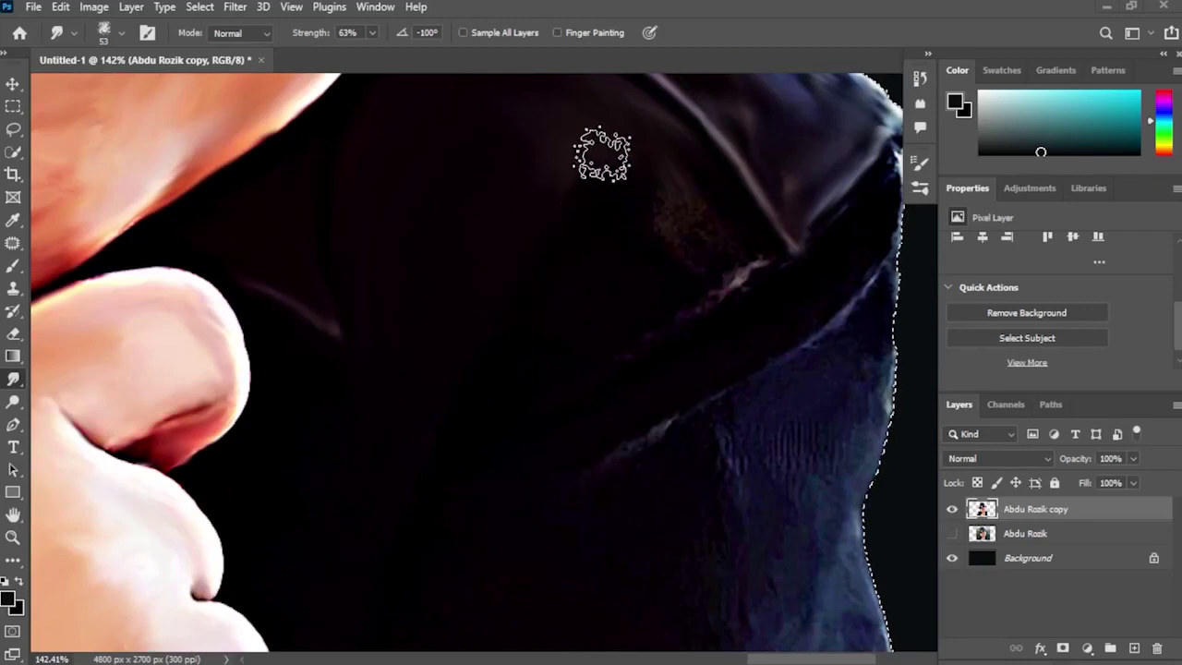
drag(602, 154, 684, 249)
scroll(626, 180, down, 3)
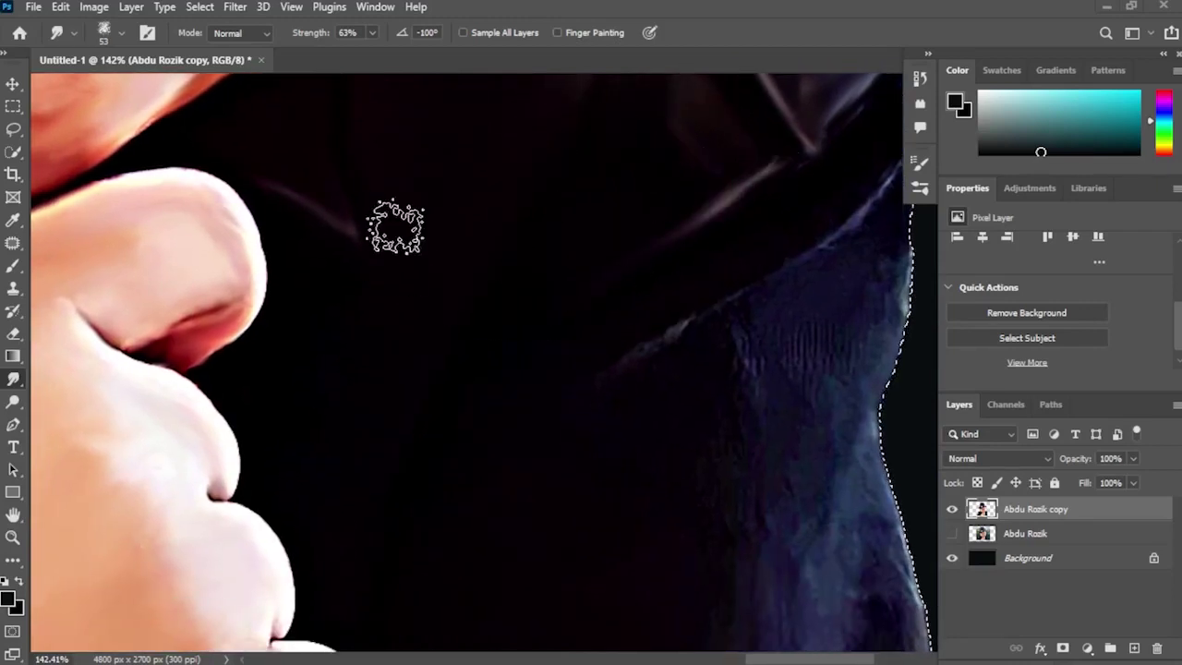
Step: Smudge the diagonal jacket folds and the upper edge of the image-right sleeve into soft, clean highlights
drag(577, 334, 785, 172)
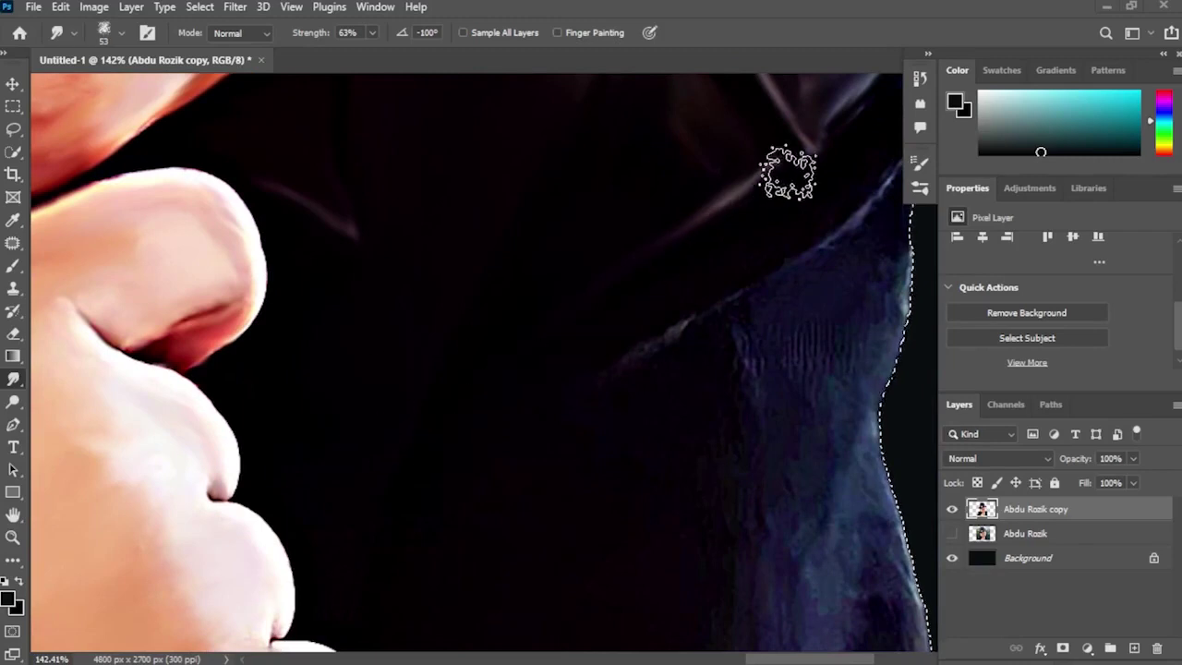
mouse_move(638, 333)
mouse_down()
mouse_move(804, 212)
mouse_move(715, 319)
mouse_up()
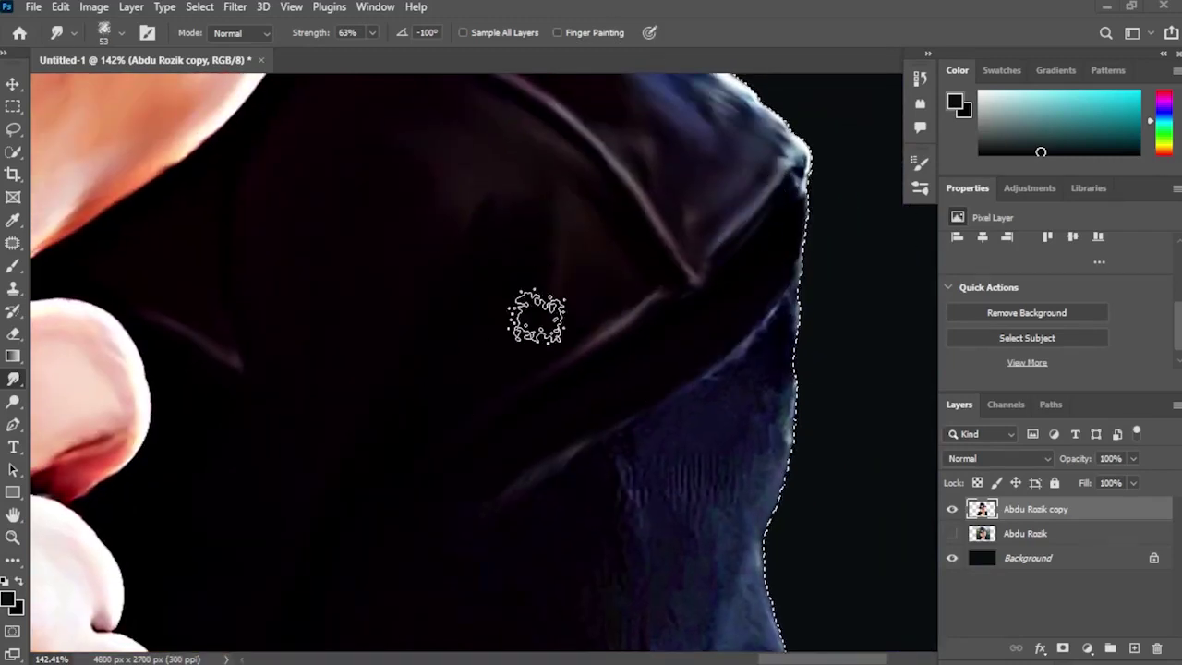
drag(465, 426, 570, 259)
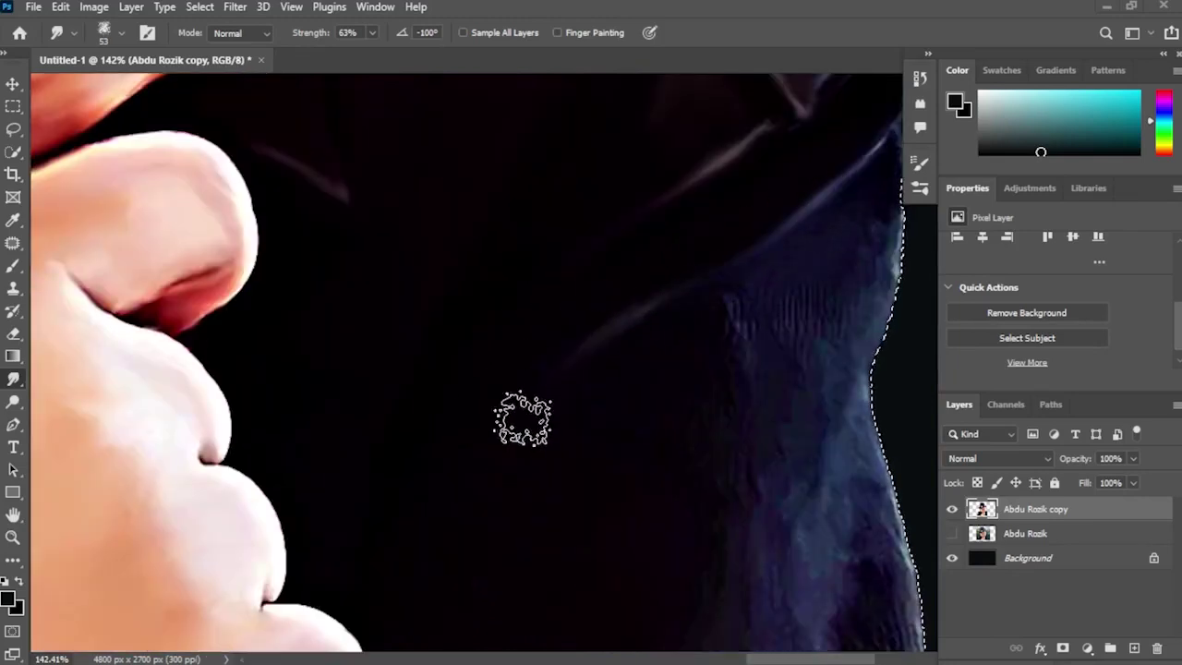
Step: Smudge the ribbed bluish fabric of the image-right sleeve and the dark jacket area beside the fingers into smooth shading
drag(328, 482, 355, 422)
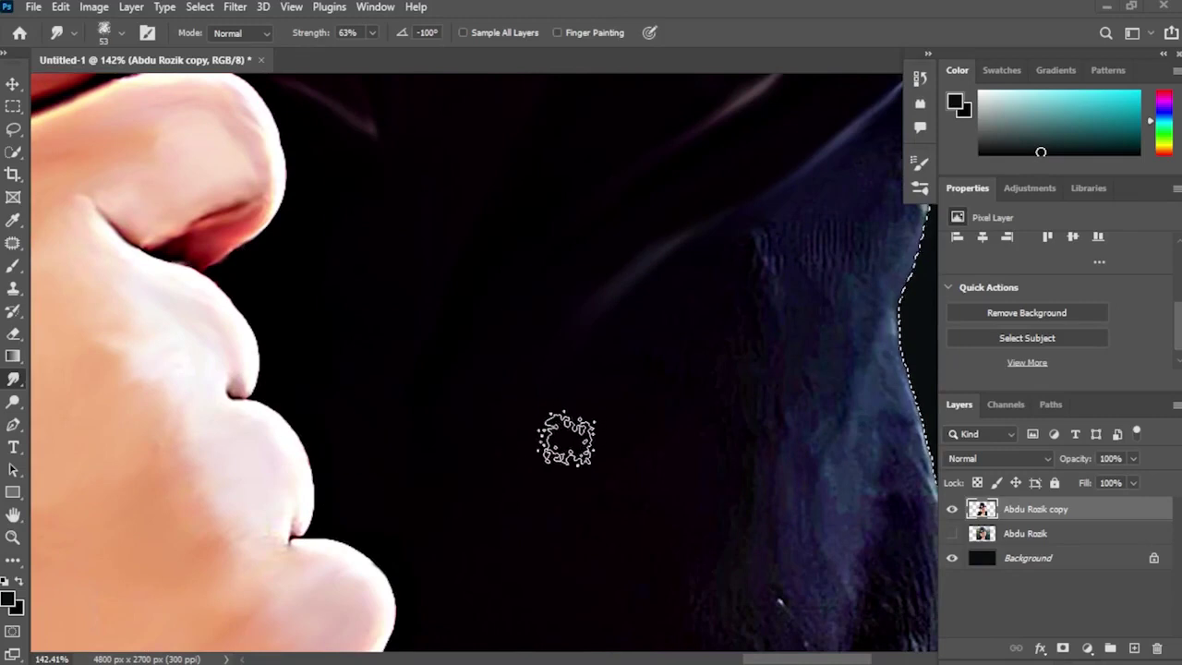
drag(800, 250, 708, 421)
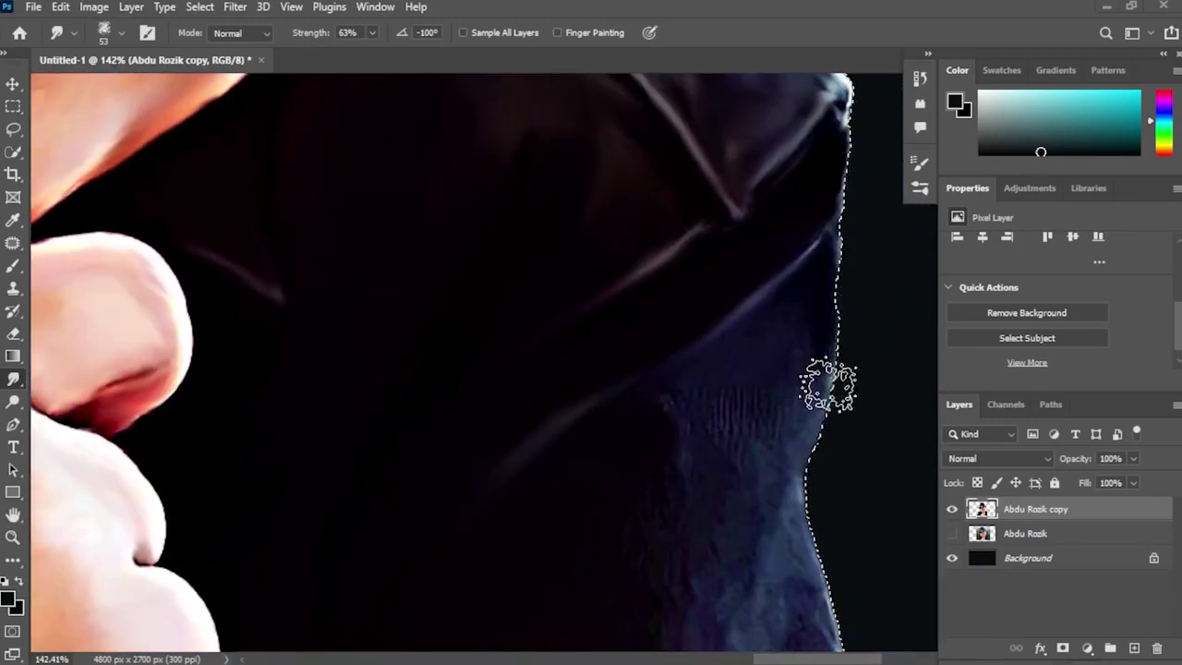
drag(828, 383, 694, 425)
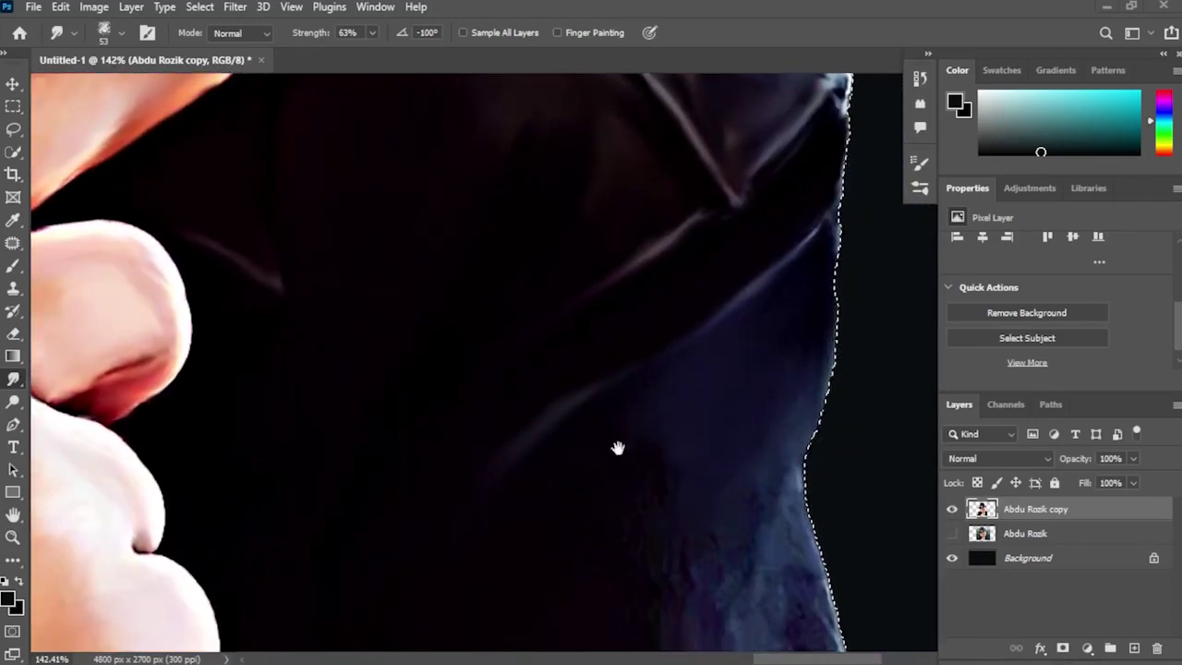
drag(618, 449, 653, 338)
drag(455, 497, 522, 290)
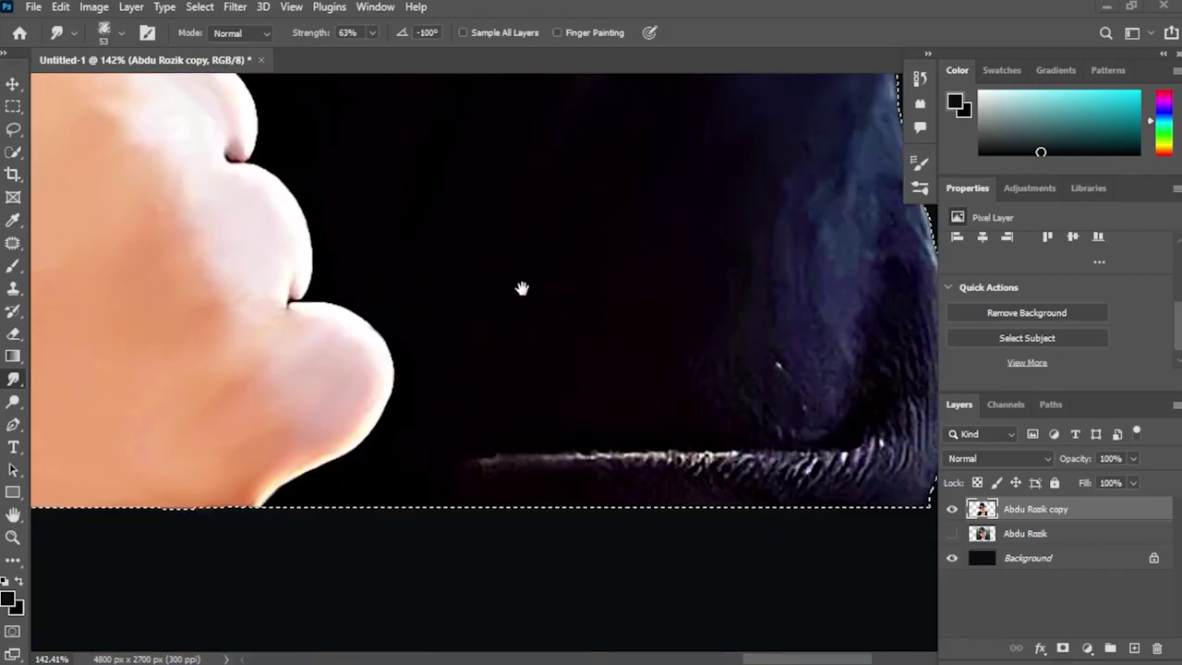
drag(412, 338, 523, 282)
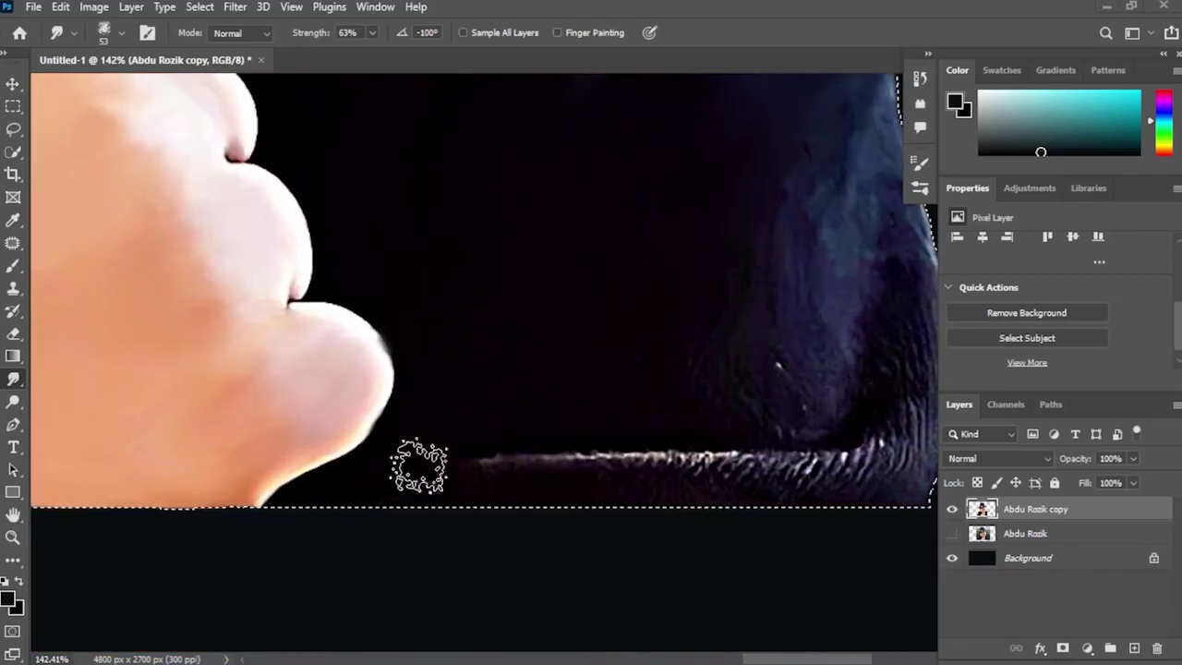
Step: Smudge the bright textured hem at the bottom of the image-right sleeve and the grainy fabric above it smooth
drag(417, 467, 805, 475)
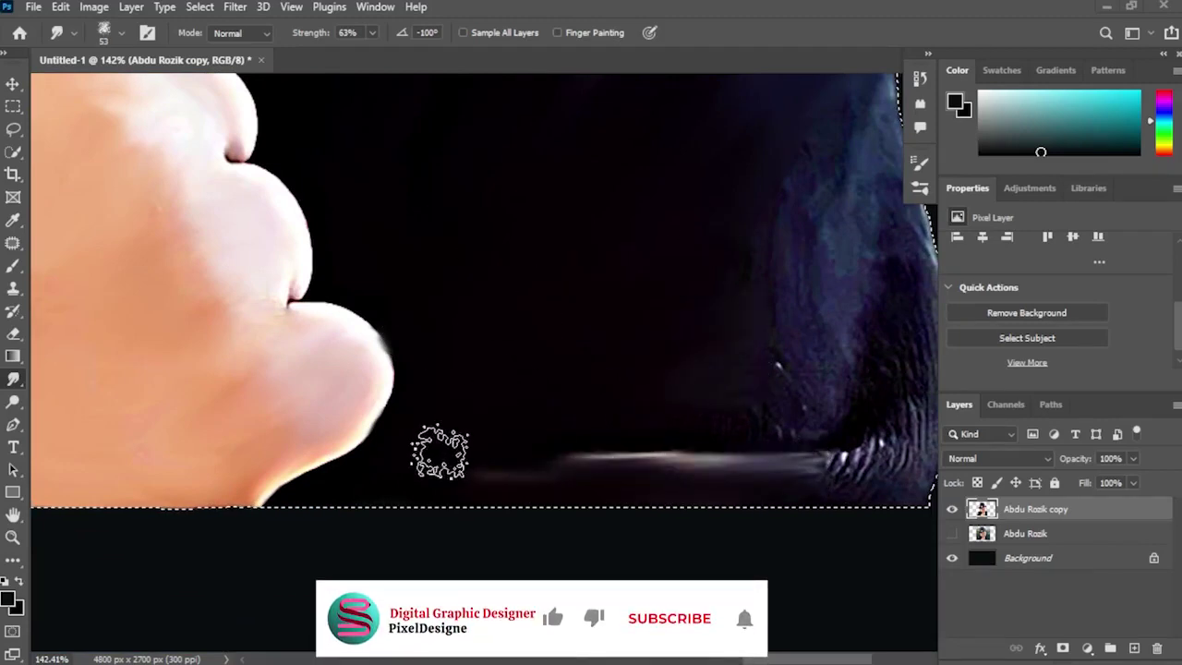
mouse_move(566, 441)
mouse_down()
mouse_move(797, 399)
mouse_move(683, 469)
mouse_move(685, 292)
mouse_up()
scroll(652, 305, up, 3)
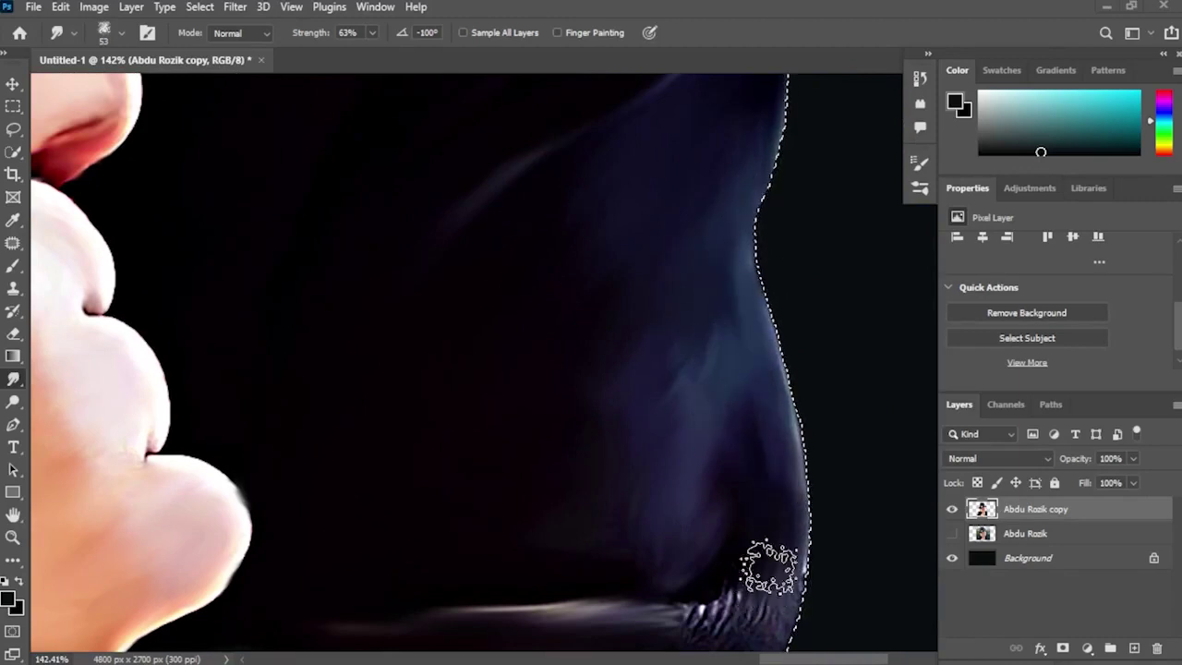
drag(729, 517, 742, 417)
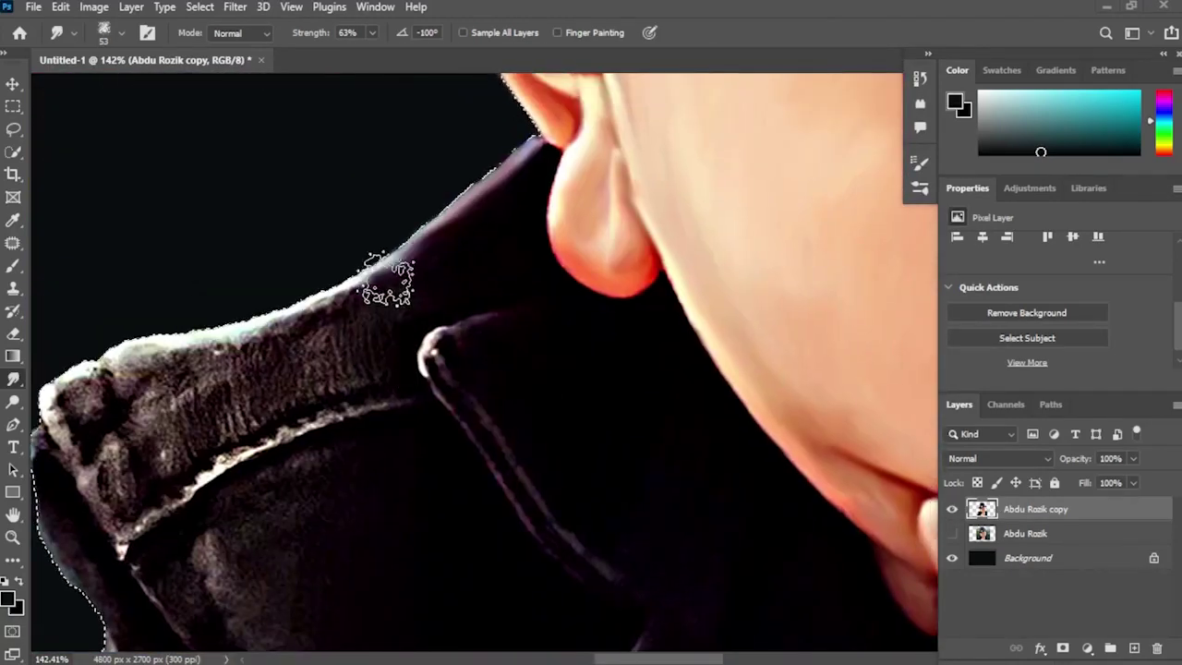
Step: Smudge the upper fabric of the image-left jacket shoulder and the collar's piped edge below the ear
mouse_move(383, 277)
mouse_down()
mouse_move(304, 330)
mouse_move(145, 374)
mouse_move(155, 409)
mouse_move(416, 296)
mouse_up()
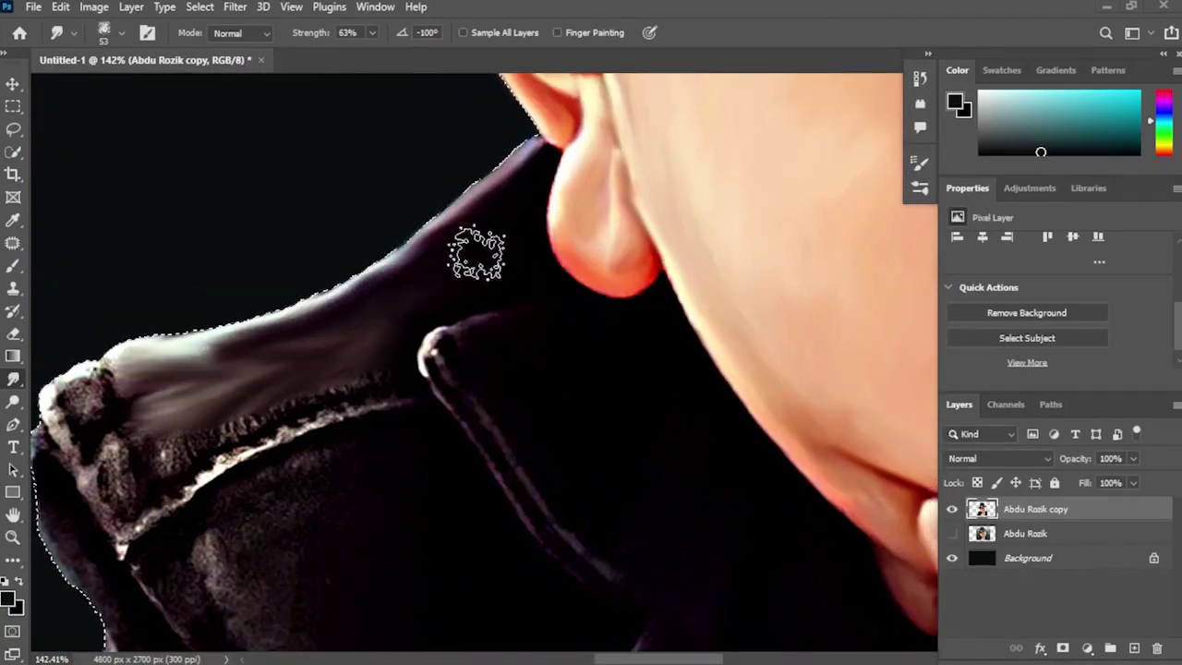
mouse_move(482, 327)
mouse_down()
mouse_move(446, 359)
mouse_move(439, 378)
mouse_move(565, 549)
mouse_move(526, 459)
mouse_move(442, 342)
mouse_move(520, 357)
mouse_up()
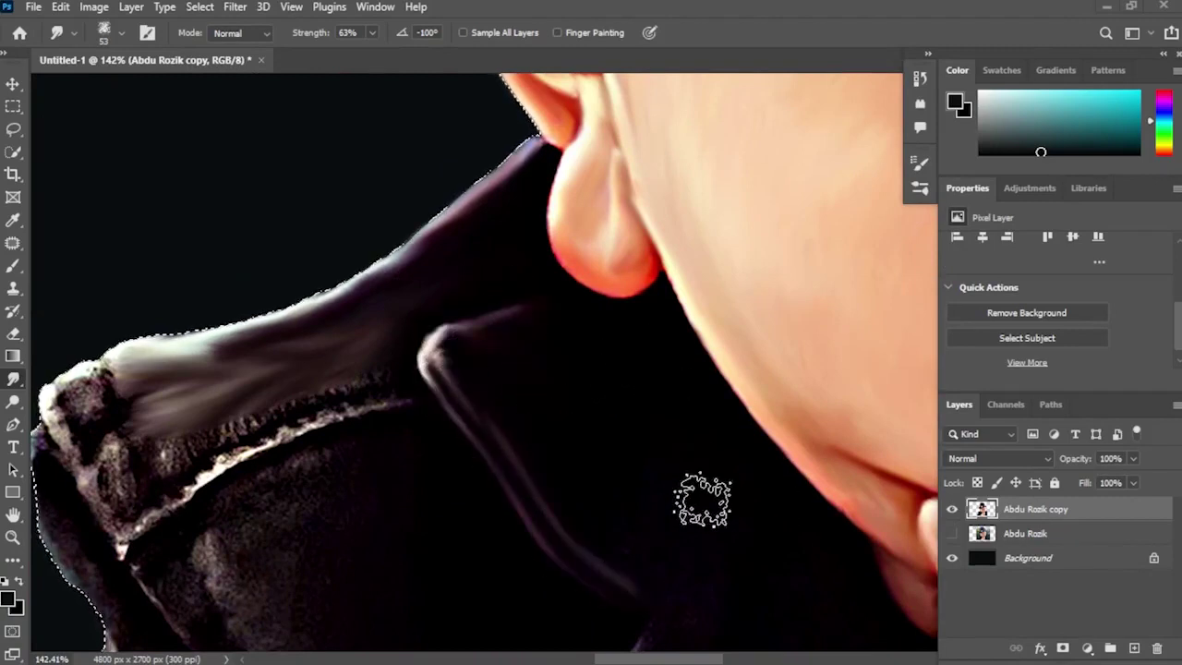
Step: Smudge the curved fold below the image-left collar edge into a soft highlight blending into the dark jacket
drag(681, 552, 595, 321)
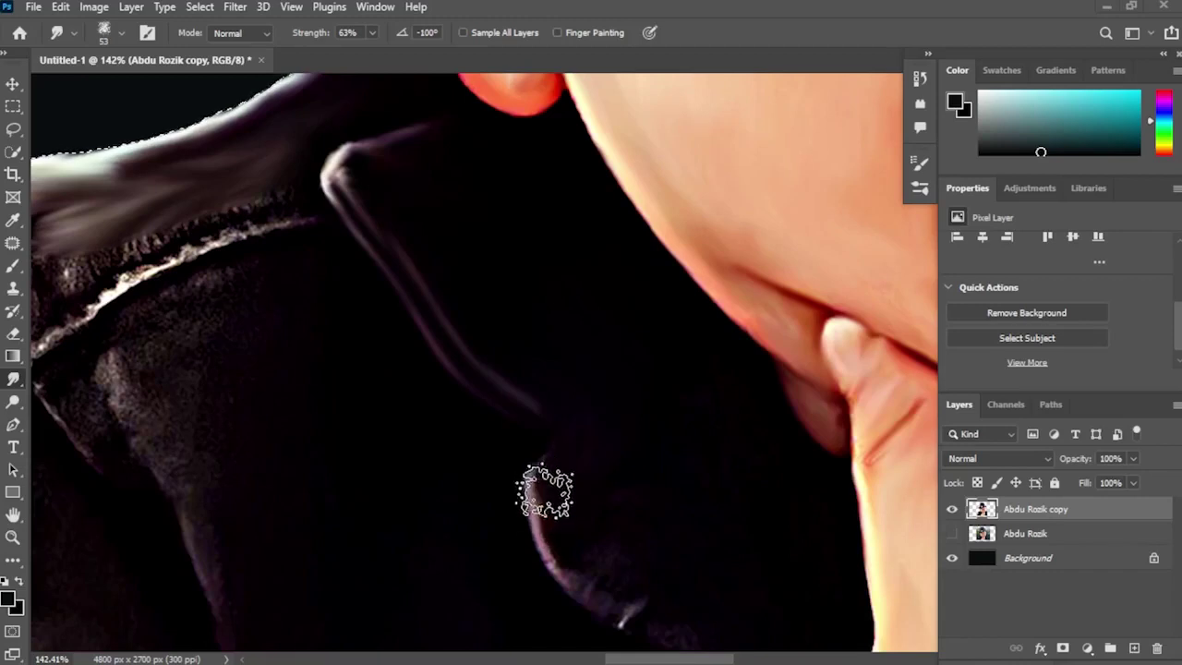
mouse_move(545, 492)
mouse_down()
mouse_move(591, 612)
mouse_move(597, 567)
mouse_up()
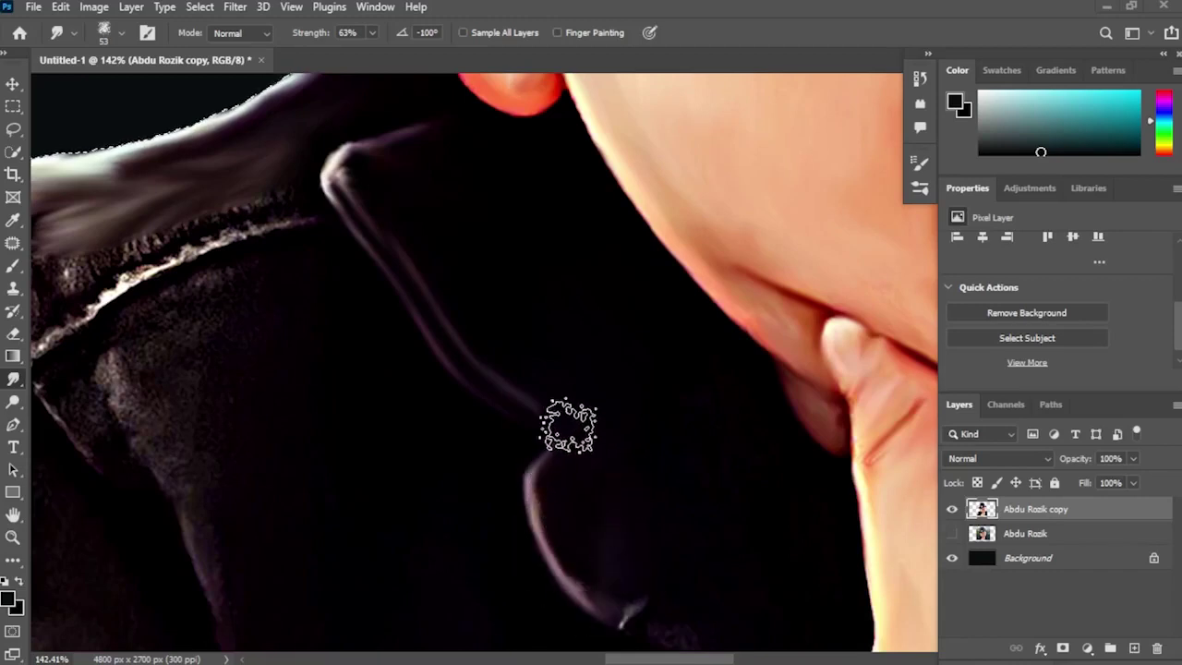
drag(660, 411, 613, 254)
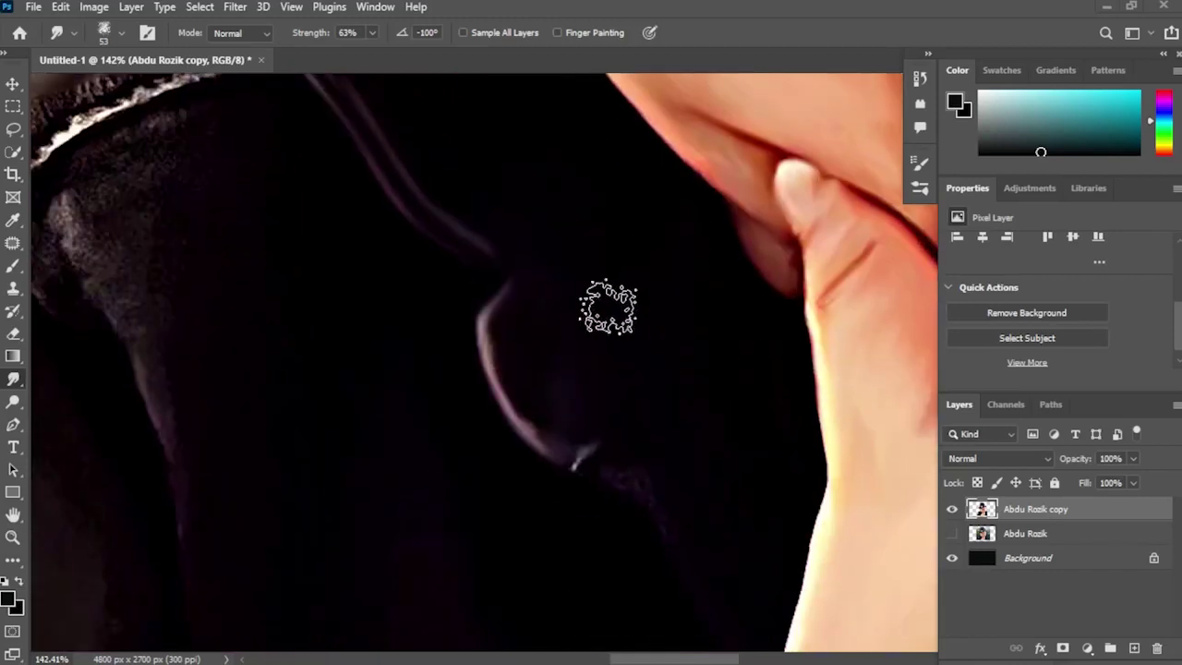
mouse_move(568, 461)
mouse_down()
mouse_move(673, 545)
mouse_move(707, 502)
mouse_up()
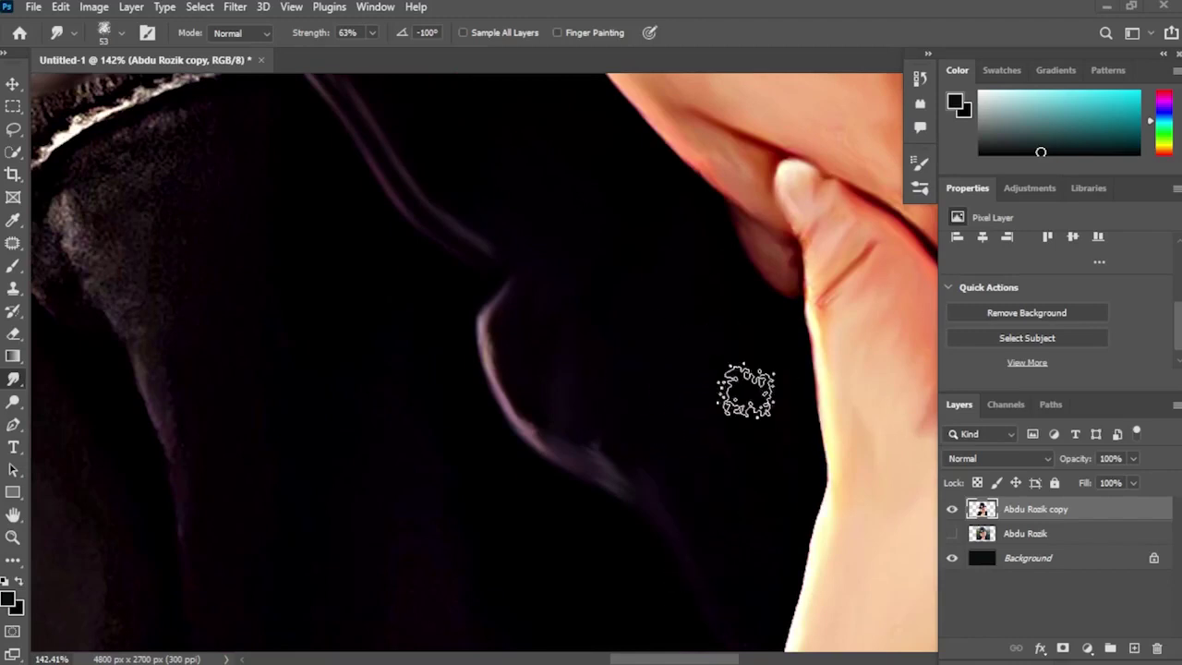
drag(697, 450, 646, 277)
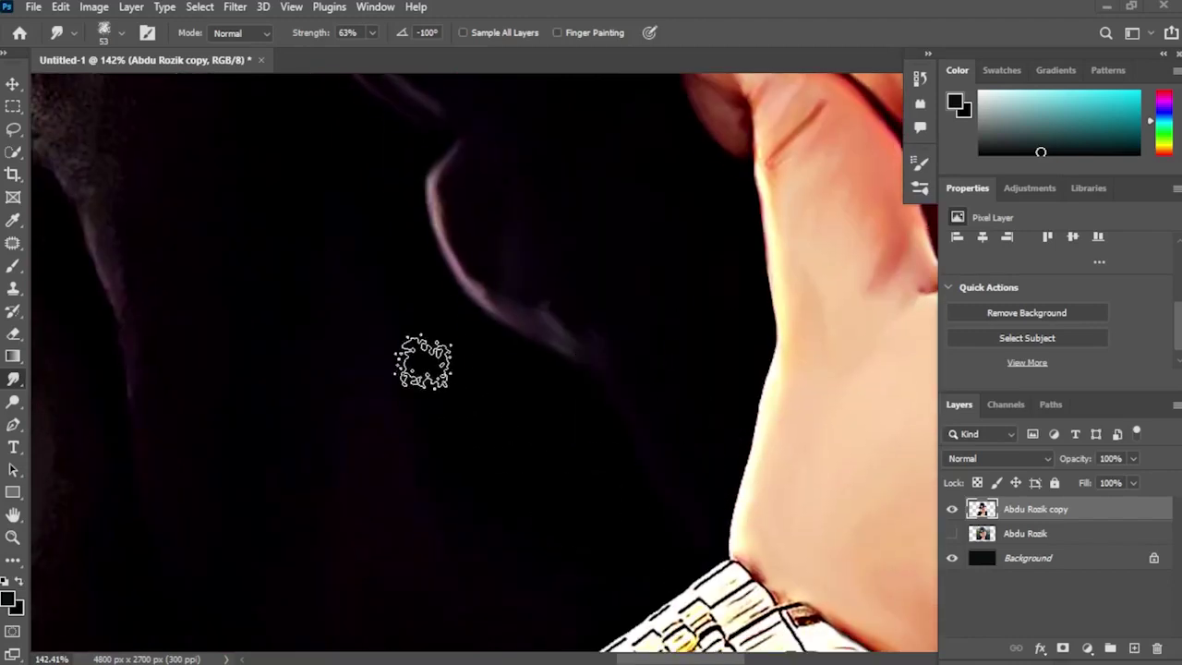
Step: Smudge the stitched image-left shoulder seam and the grainy folds beneath it into smooth, soft-edged highlights
drag(299, 150, 531, 305)
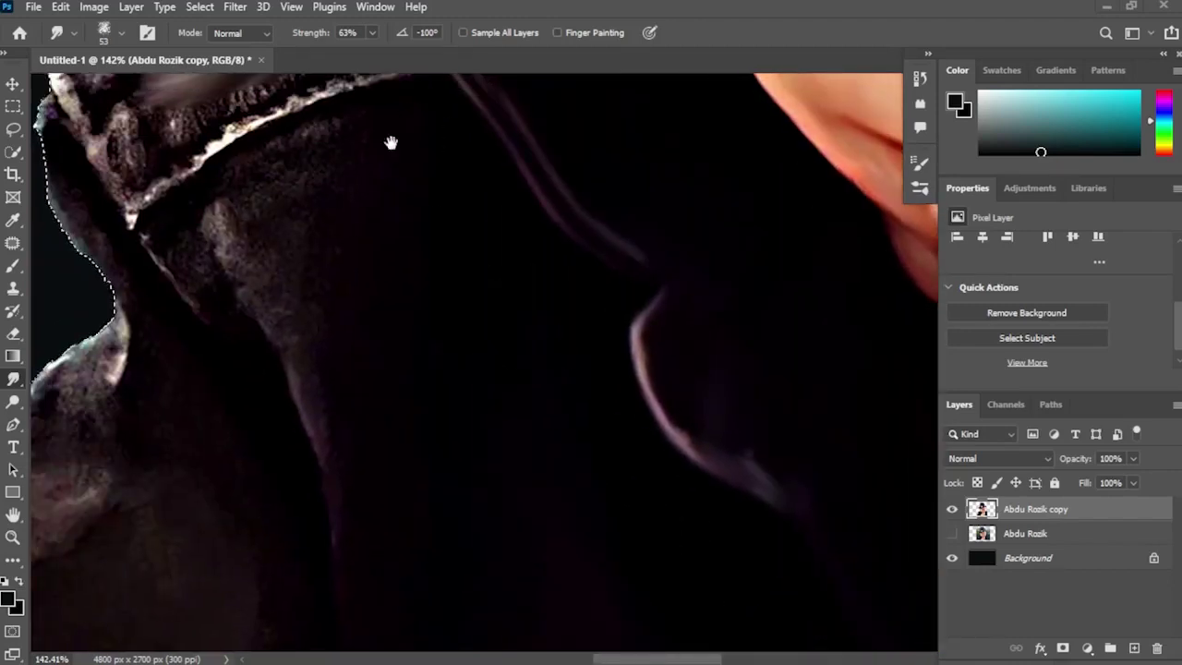
drag(390, 143, 502, 331)
mouse_move(502, 242)
mouse_down()
mouse_move(321, 304)
mouse_move(247, 361)
mouse_move(241, 265)
mouse_move(203, 252)
mouse_move(222, 228)
mouse_move(169, 255)
mouse_move(199, 357)
mouse_move(217, 378)
mouse_move(209, 340)
mouse_move(224, 241)
mouse_move(220, 264)
mouse_move(275, 377)
mouse_move(312, 352)
mouse_move(512, 285)
mouse_move(431, 362)
mouse_move(280, 420)
mouse_move(325, 501)
mouse_move(323, 435)
mouse_move(357, 462)
mouse_move(380, 442)
mouse_move(360, 382)
mouse_move(325, 385)
mouse_move(296, 425)
mouse_up()
drag(382, 327, 370, 188)
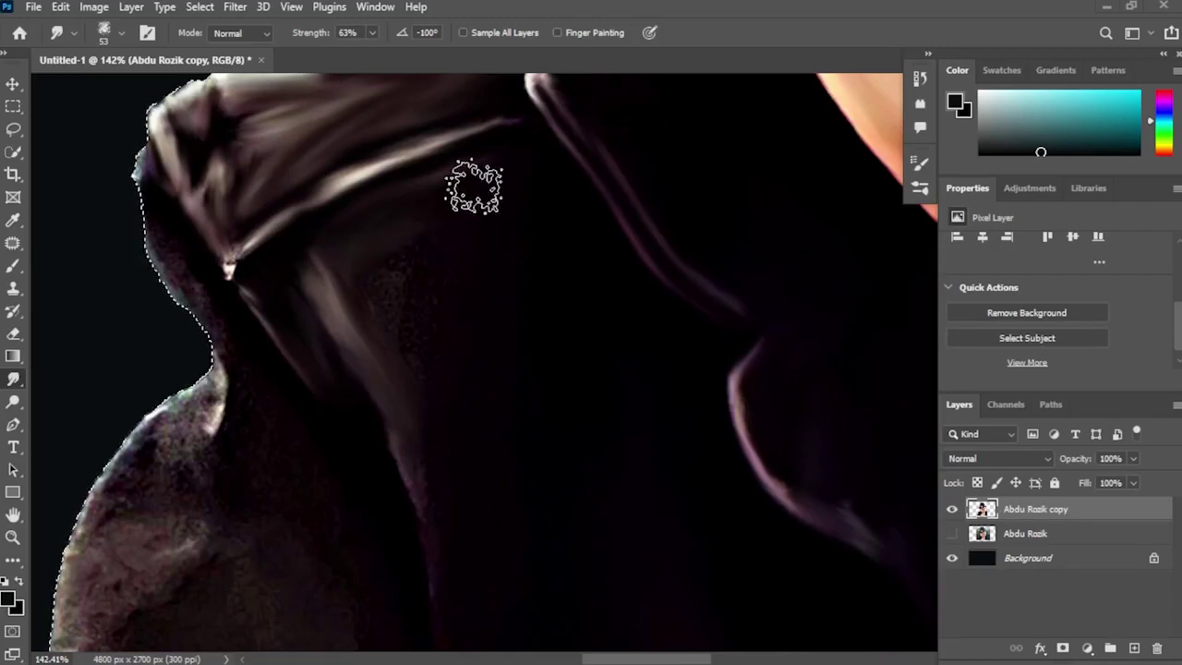
drag(402, 410, 387, 197)
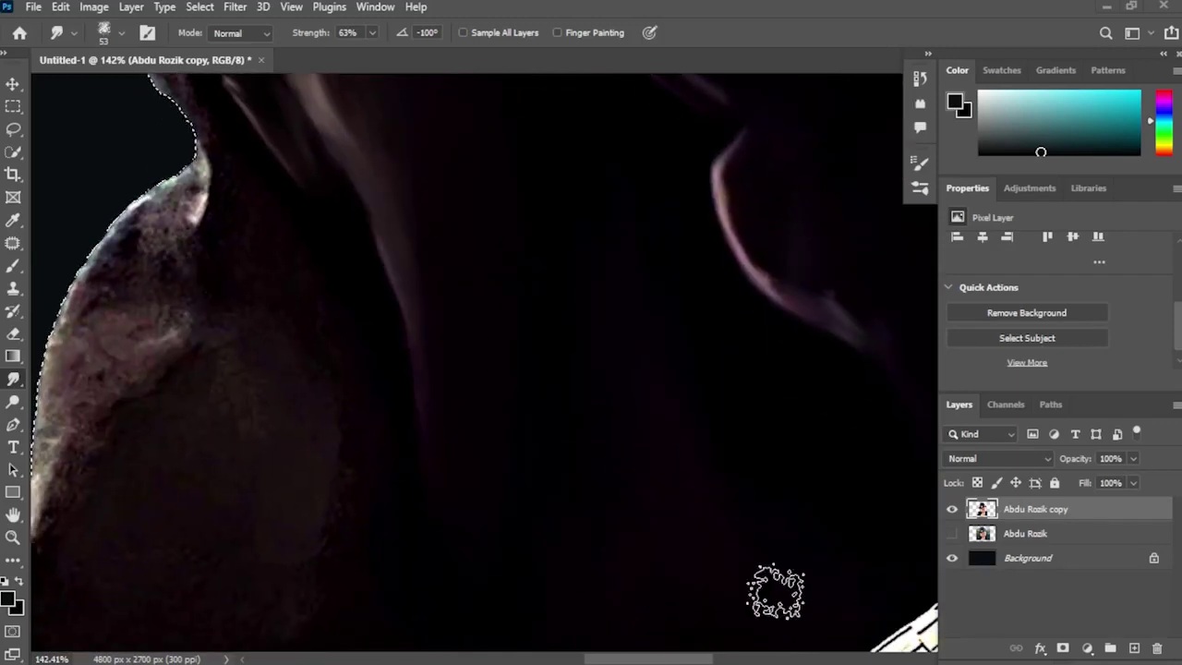
Step: Smudge the dark jacket front between the image-left sleeve and the watch, softening its grainy patches
mouse_move(773, 585)
mouse_down()
mouse_move(742, 350)
mouse_move(701, 277)
mouse_up()
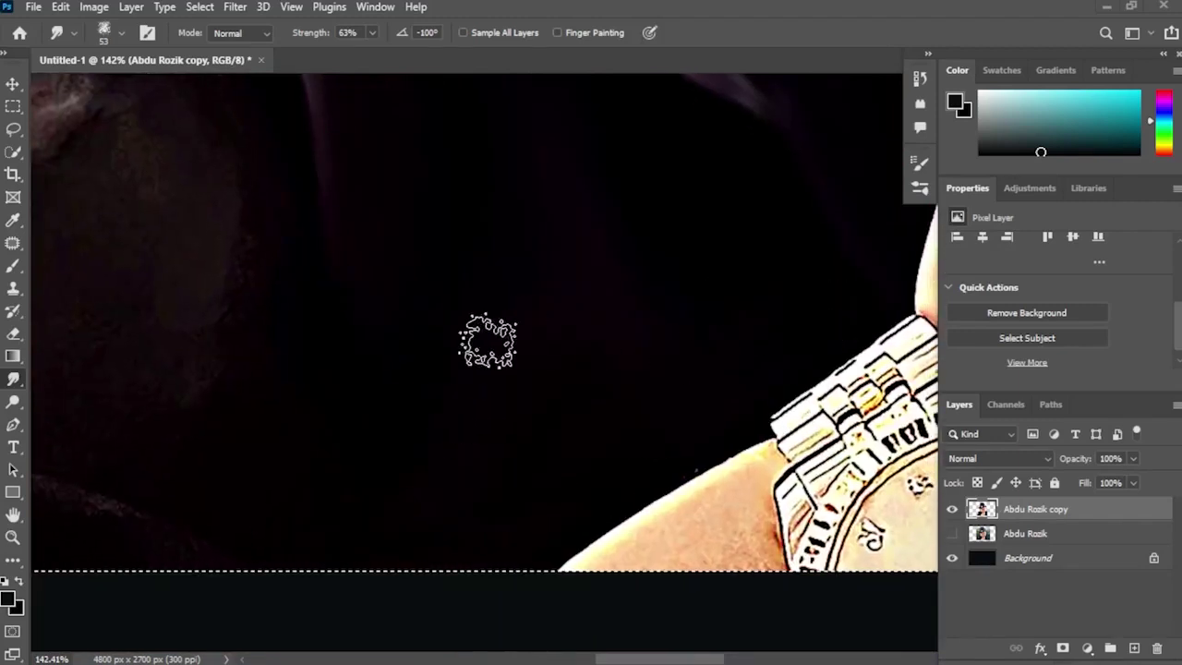
drag(356, 311, 501, 404)
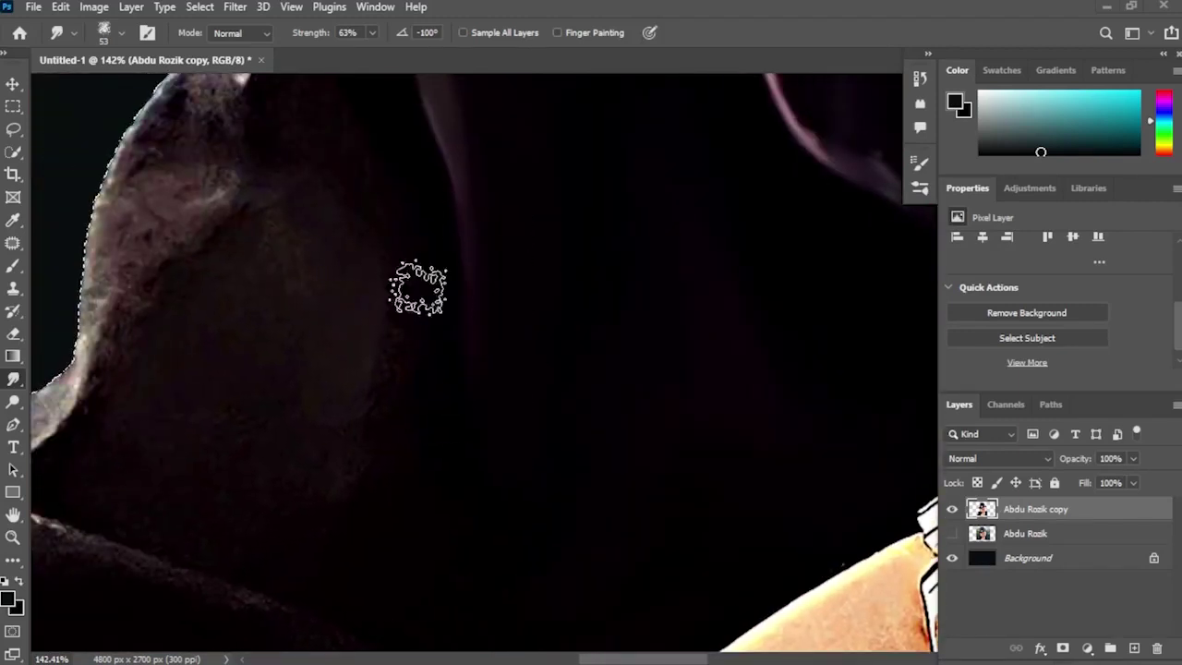
drag(384, 237, 447, 353)
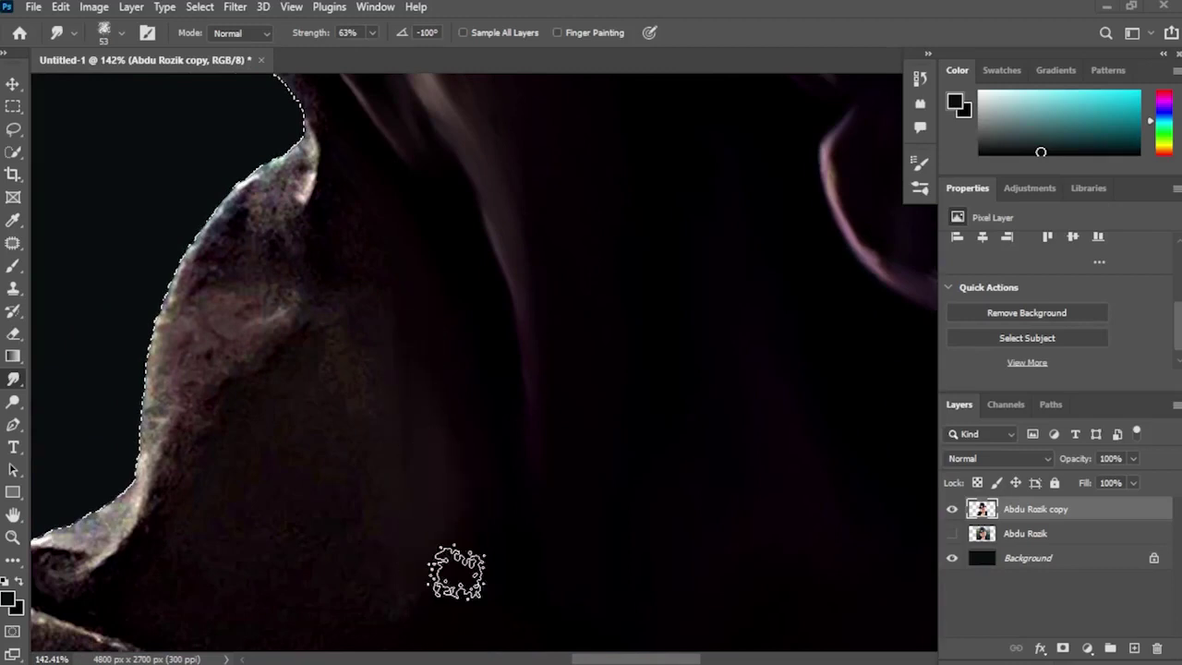
Step: Smudge the upper image-left sleeve from the shoulder notch down its mottled outer edge into smooth vertical shading
drag(389, 325, 539, 475)
drag(504, 293, 538, 360)
mouse_move(427, 187)
mouse_down()
mouse_move(505, 391)
mouse_move(500, 428)
mouse_move(479, 366)
mouse_move(492, 426)
mouse_move(507, 358)
mouse_move(490, 468)
mouse_up()
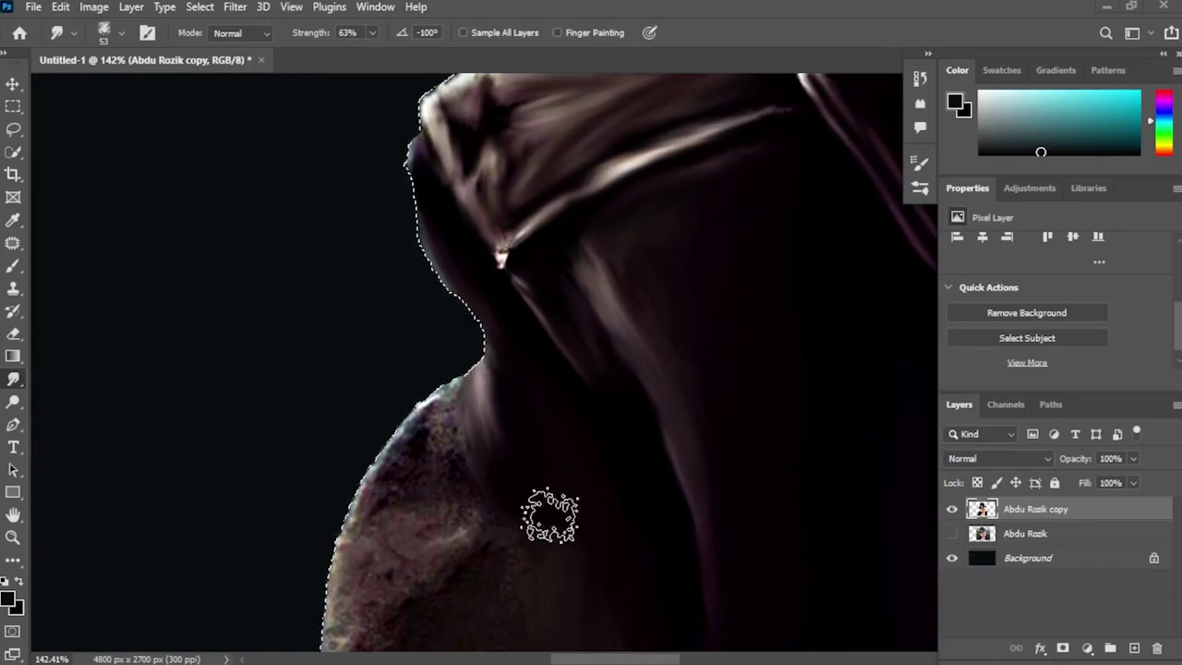
drag(546, 511, 539, 342)
mouse_move(477, 238)
mouse_down()
mouse_move(427, 296)
mouse_move(505, 195)
mouse_move(516, 211)
mouse_move(472, 308)
mouse_move(503, 310)
mouse_move(457, 412)
mouse_move(429, 348)
mouse_move(401, 330)
mouse_up()
scroll(419, 326, down, 5)
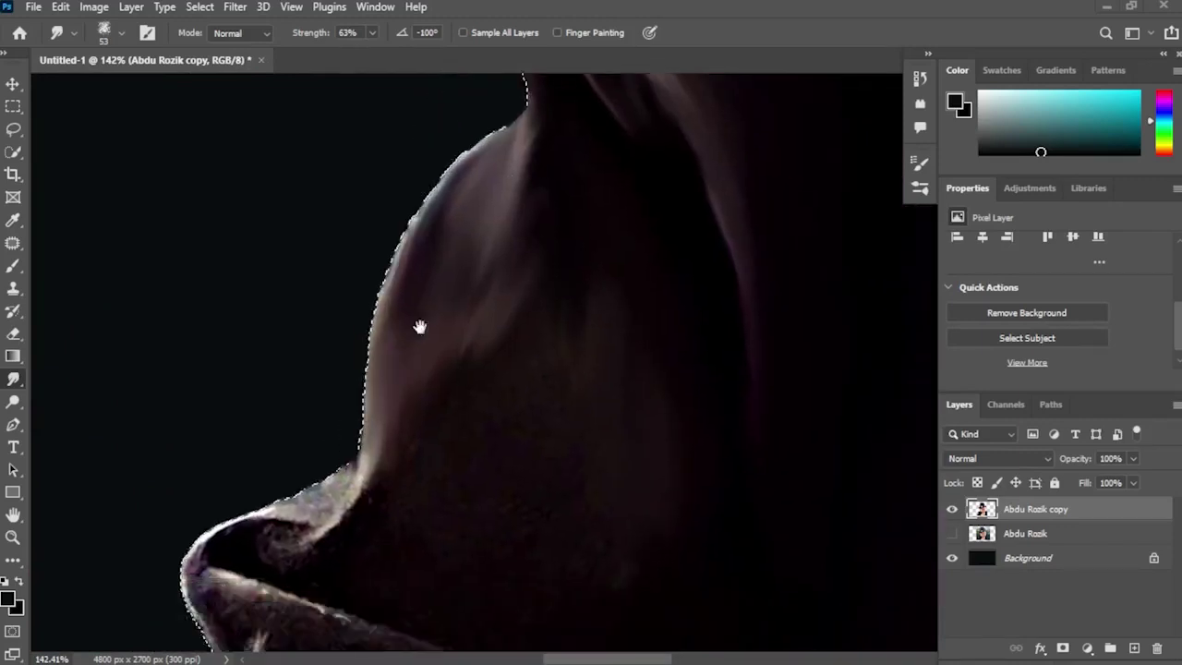
Step: Smudge the folds at the bottom of the image-left sleeve and the grainy fabric around them smooth
mouse_move(376, 375)
mouse_down()
mouse_move(373, 309)
mouse_move(293, 369)
mouse_move(285, 415)
mouse_move(350, 396)
mouse_move(549, 470)
mouse_move(443, 375)
mouse_up()
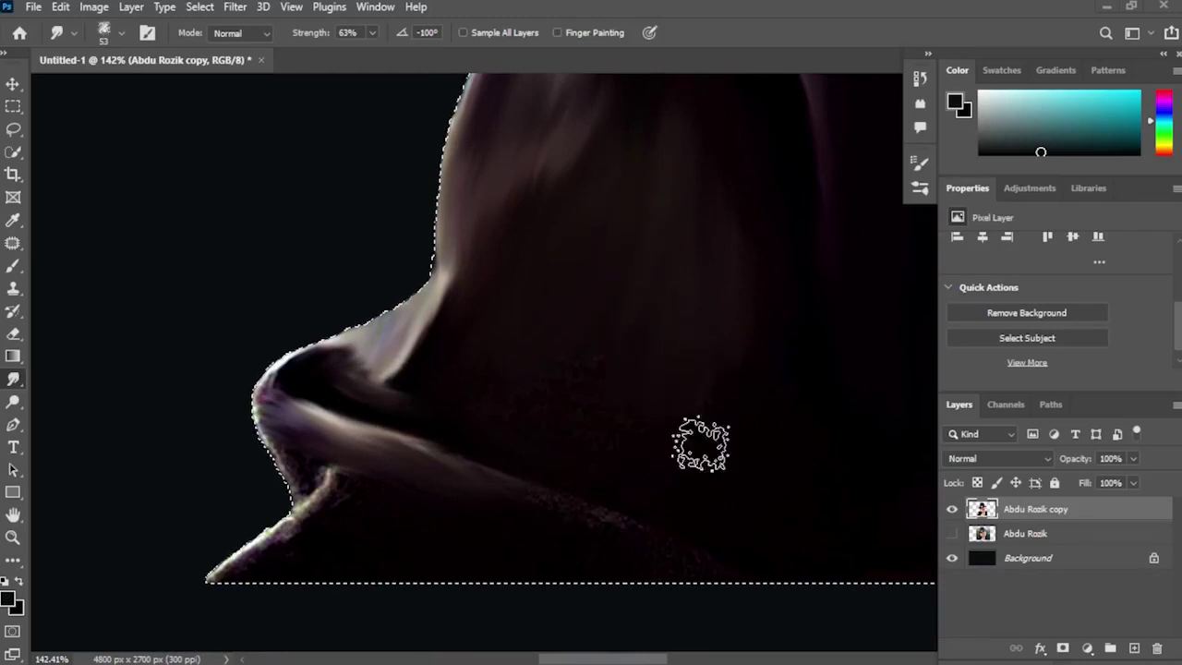
mouse_move(703, 445)
mouse_down()
mouse_move(549, 387)
mouse_move(641, 456)
mouse_up()
mouse_move(649, 534)
mouse_down()
mouse_move(572, 535)
mouse_move(298, 472)
mouse_move(258, 436)
mouse_move(323, 475)
mouse_move(324, 510)
mouse_move(219, 587)
mouse_move(361, 520)
mouse_move(361, 502)
mouse_move(401, 498)
mouse_move(638, 538)
mouse_move(731, 582)
mouse_up()
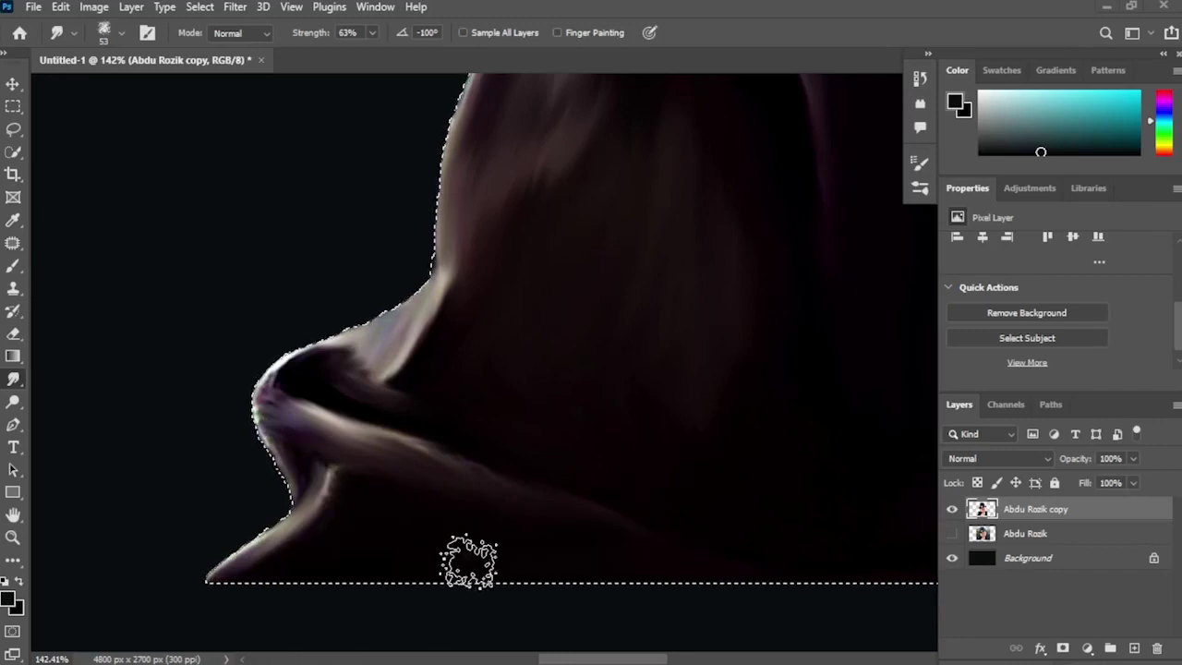
Step: Smudge the forearm skin beside the watch bracelet and soften its edge against the dark jacket
drag(578, 467, 430, 405)
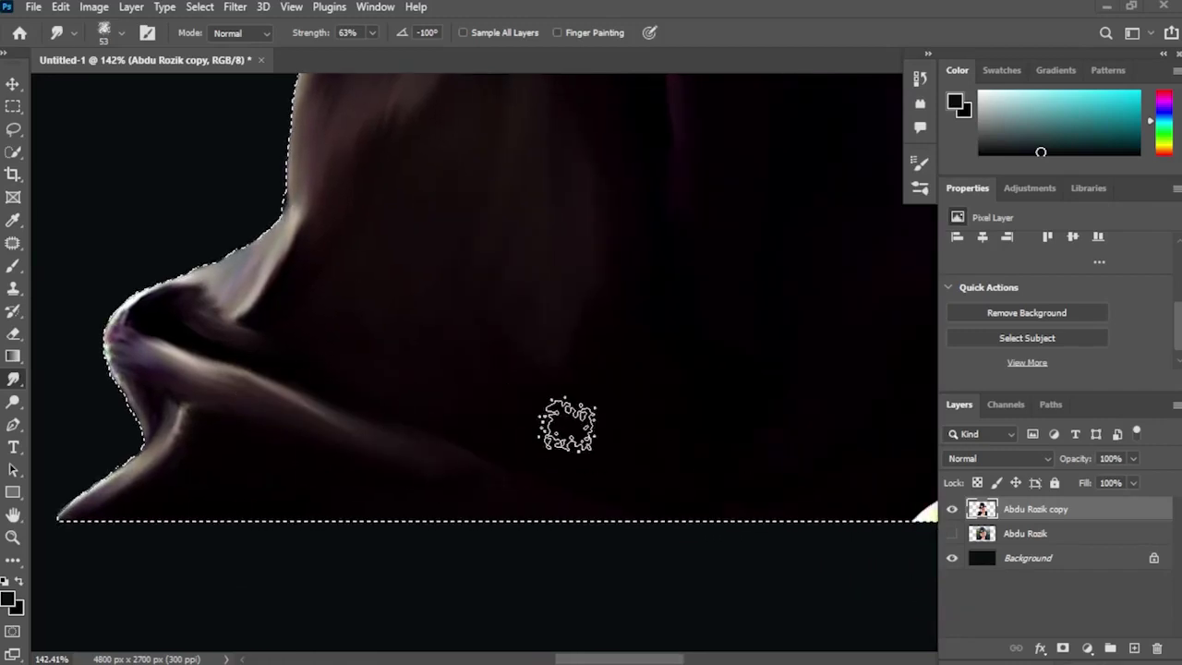
drag(606, 327, 367, 342)
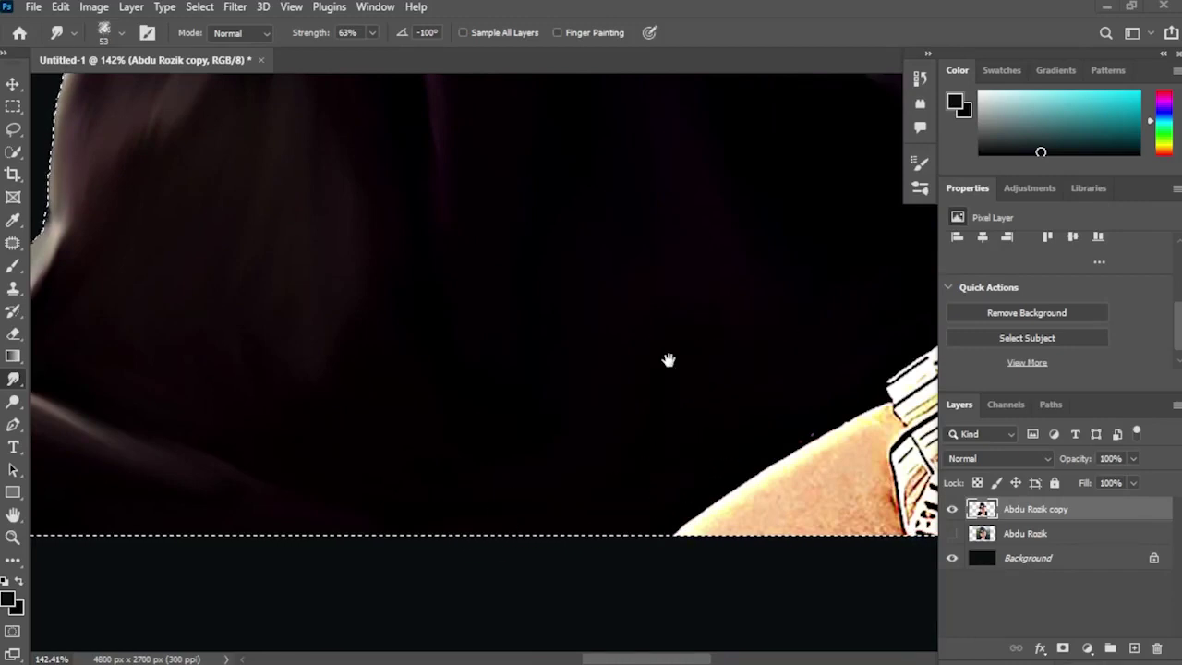
drag(668, 356, 372, 338)
drag(545, 406, 401, 499)
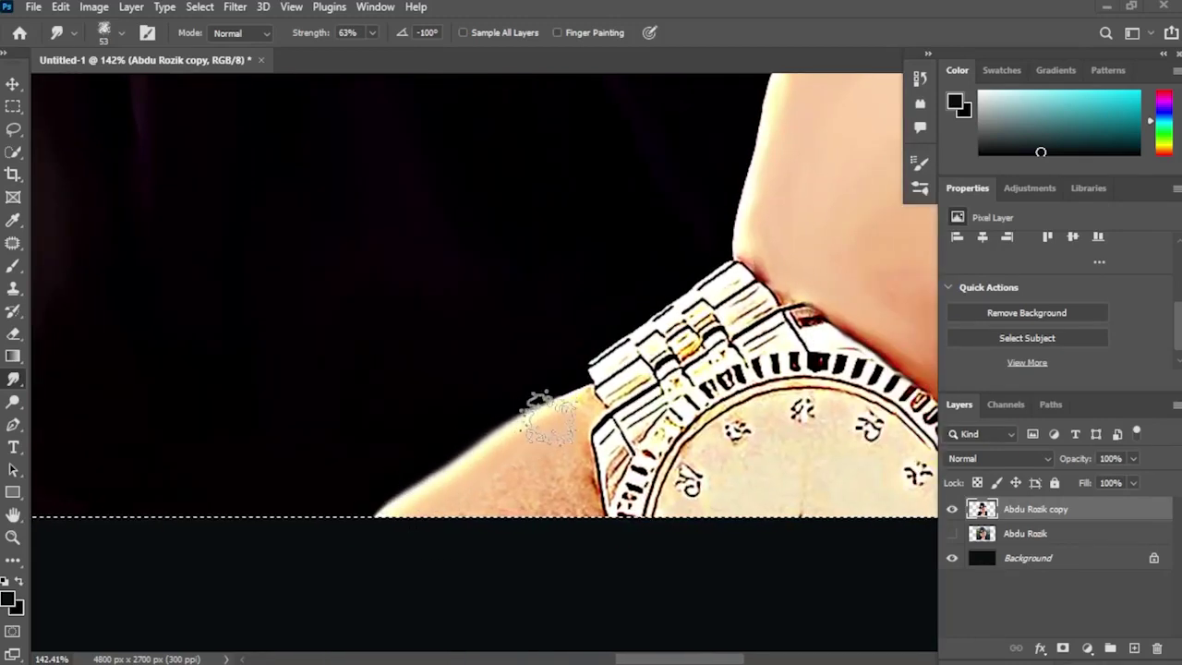
drag(587, 492, 463, 525)
drag(545, 459, 328, 481)
mouse_move(651, 503)
mouse_down()
mouse_move(583, 548)
mouse_move(526, 528)
mouse_up()
Step: With a 21 px brush, smudge the watch bracelet's outer links and jagged edge, plus the adjoining wrist skin
scroll(490, 328, up, 3)
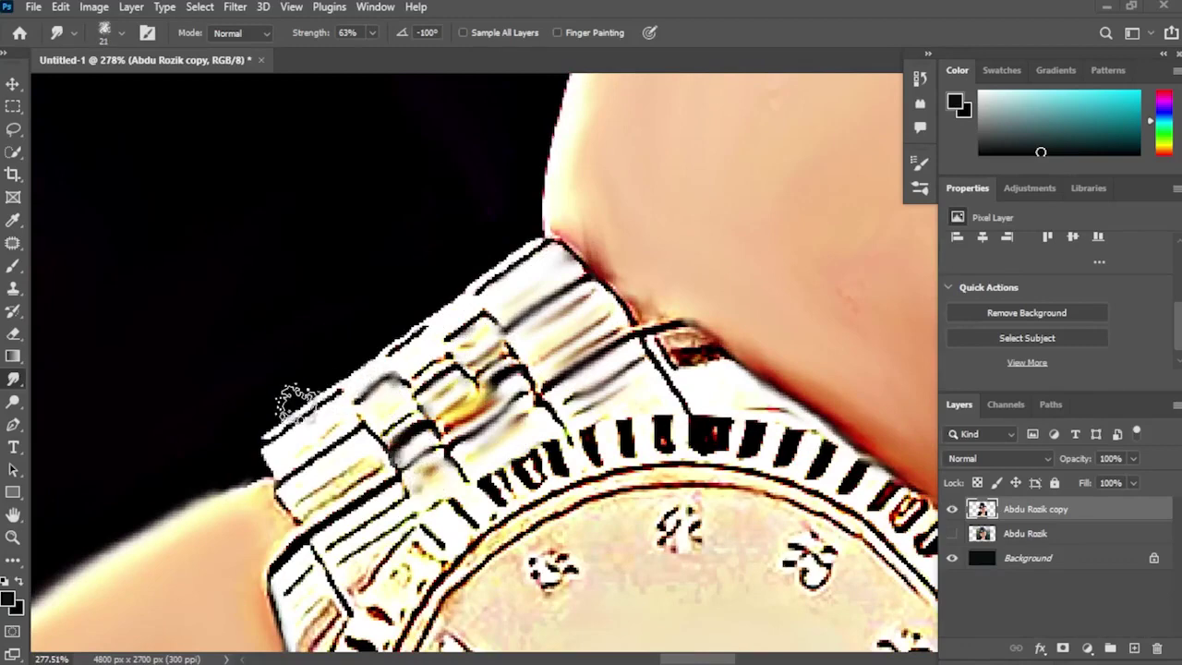
drag(295, 401, 450, 288)
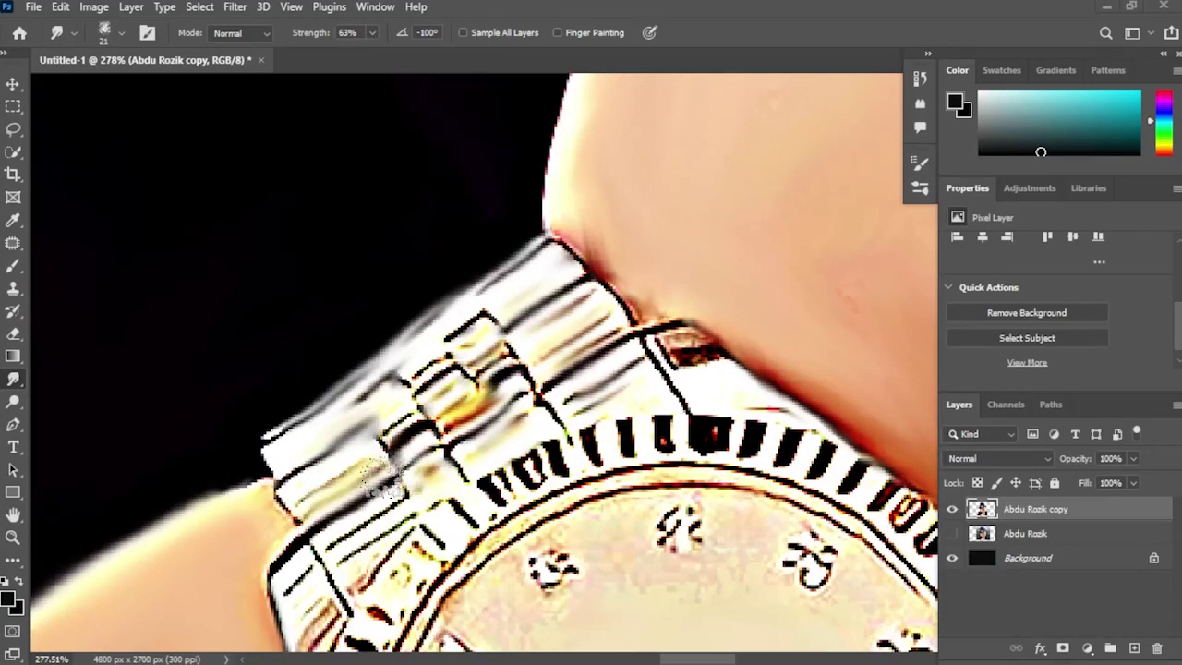
drag(342, 520, 400, 372)
drag(467, 355, 395, 413)
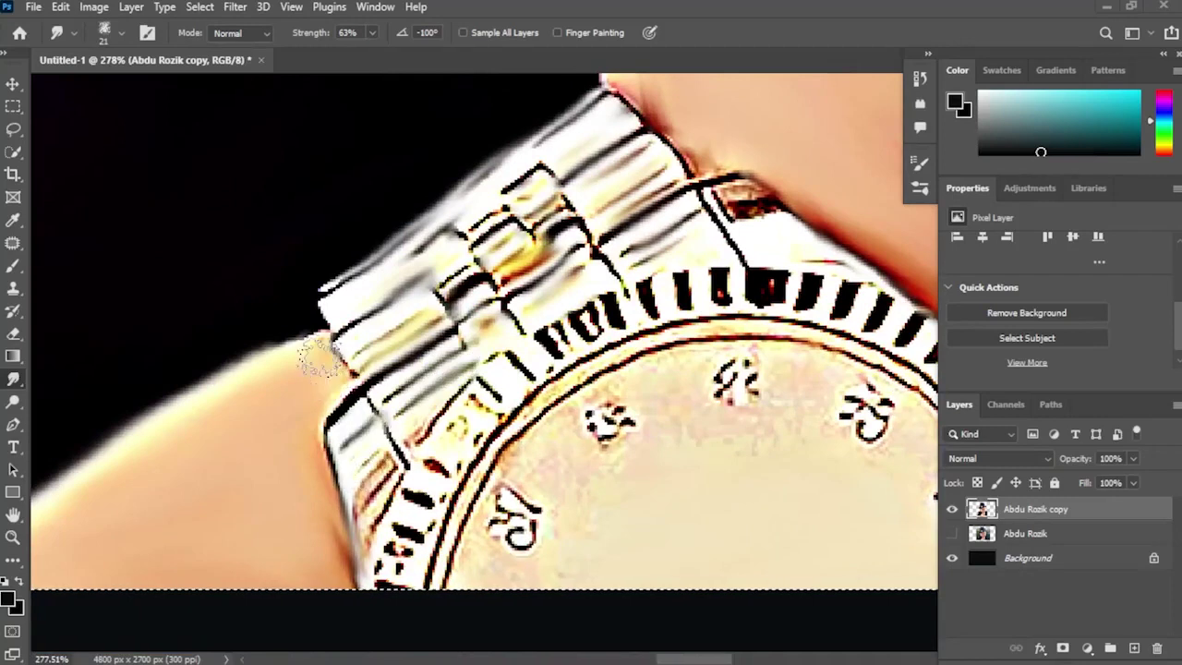
drag(264, 356, 319, 335)
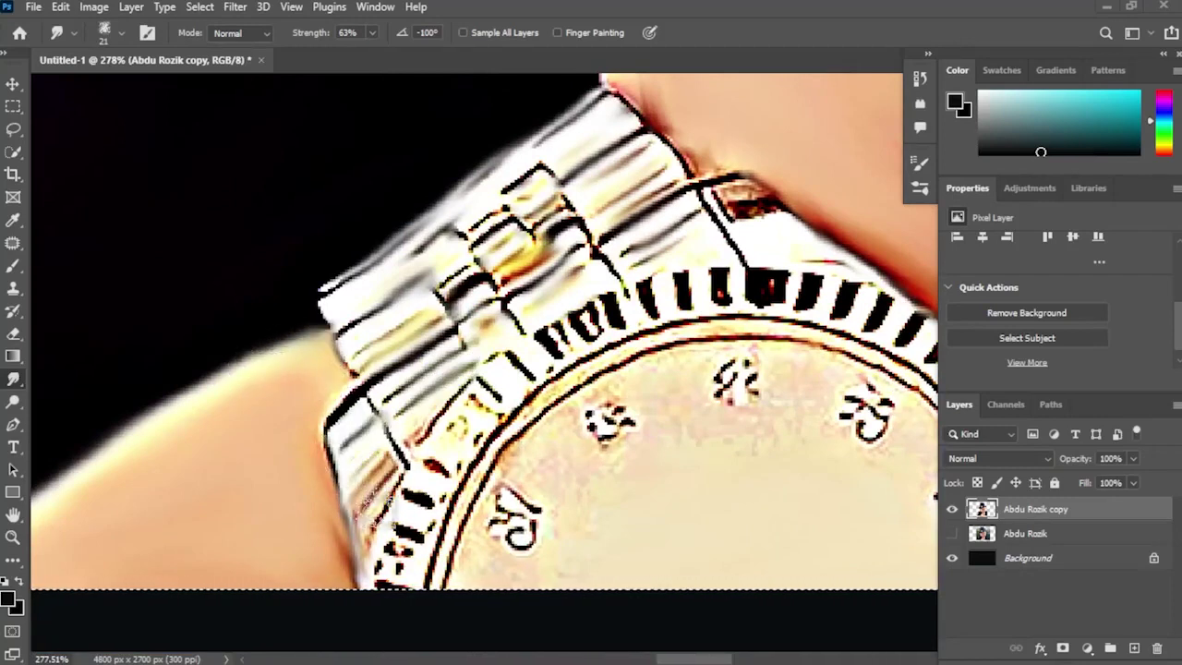
Step: Smudge the watch's notched bezel along its whole arc into a smooth grey metallic ring
mouse_move(566, 340)
mouse_down()
mouse_move(411, 517)
mouse_move(397, 550)
mouse_up()
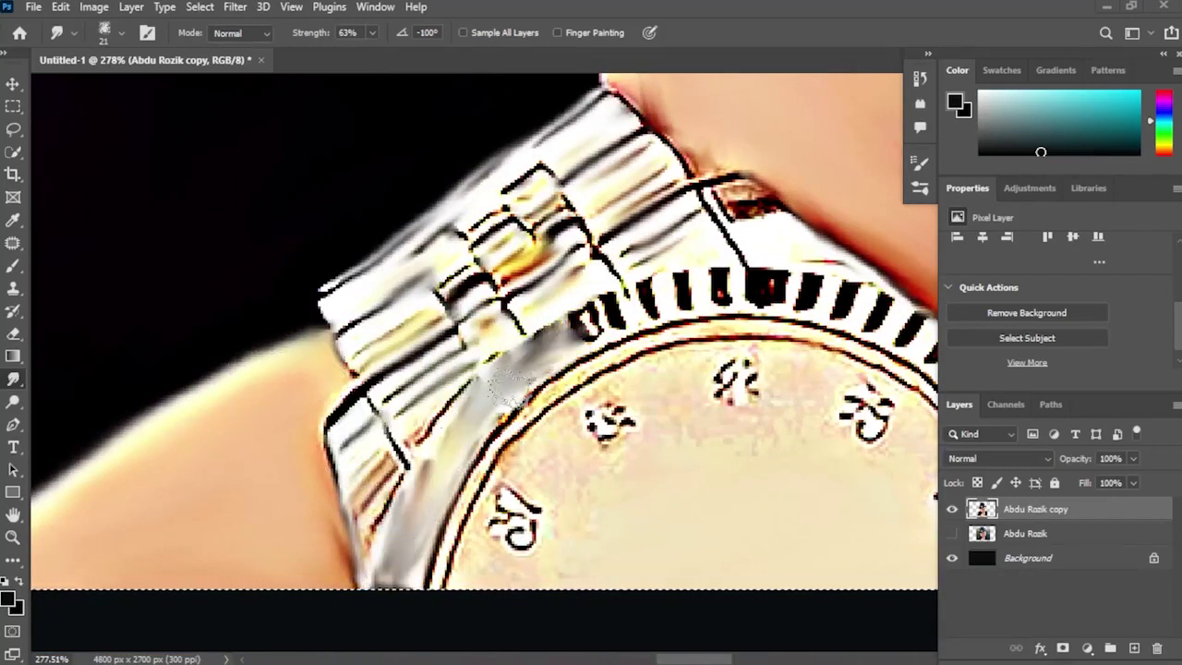
drag(550, 349, 817, 295)
drag(545, 328, 848, 286)
drag(771, 339, 467, 261)
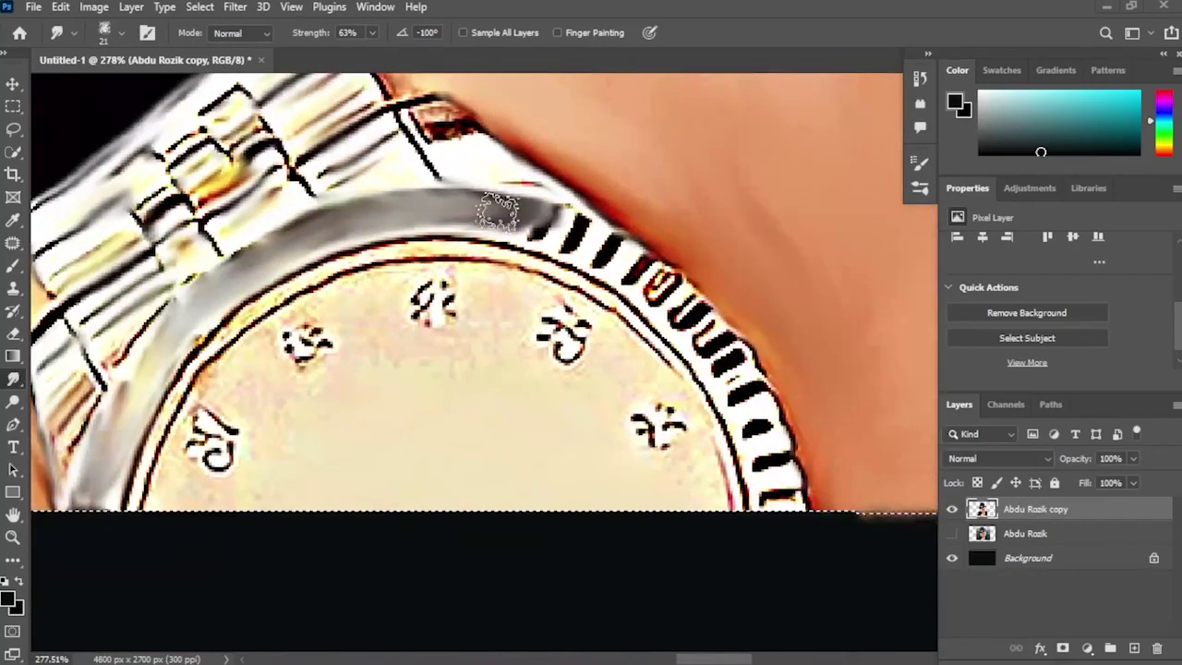
mouse_move(497, 211)
mouse_down()
mouse_move(683, 300)
mouse_move(789, 443)
mouse_move(877, 508)
mouse_up()
mouse_move(462, 221)
mouse_down()
mouse_move(710, 378)
mouse_move(780, 480)
mouse_move(770, 409)
mouse_up()
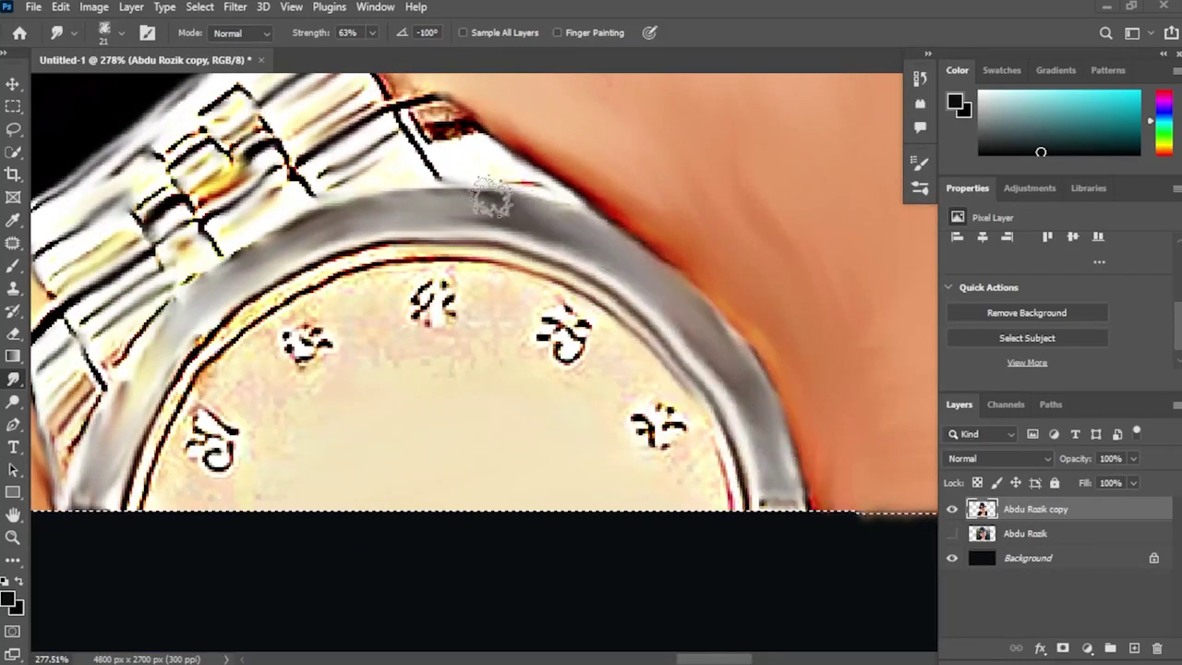
Step: Smudge the watch's thin inner rim and the blotchy cream dial around the numerals smooth
drag(396, 461, 459, 357)
mouse_move(417, 161)
mouse_down()
mouse_move(277, 243)
mouse_move(201, 406)
mouse_up()
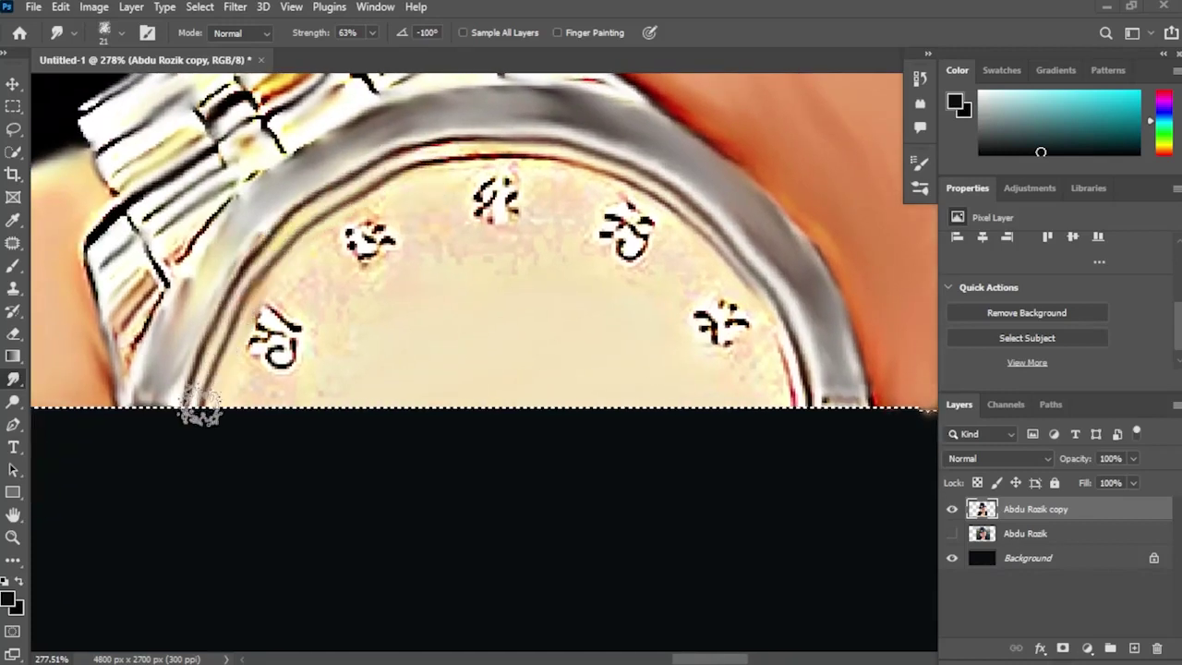
mouse_move(340, 192)
mouse_down()
mouse_move(523, 164)
mouse_move(763, 312)
mouse_move(805, 414)
mouse_up()
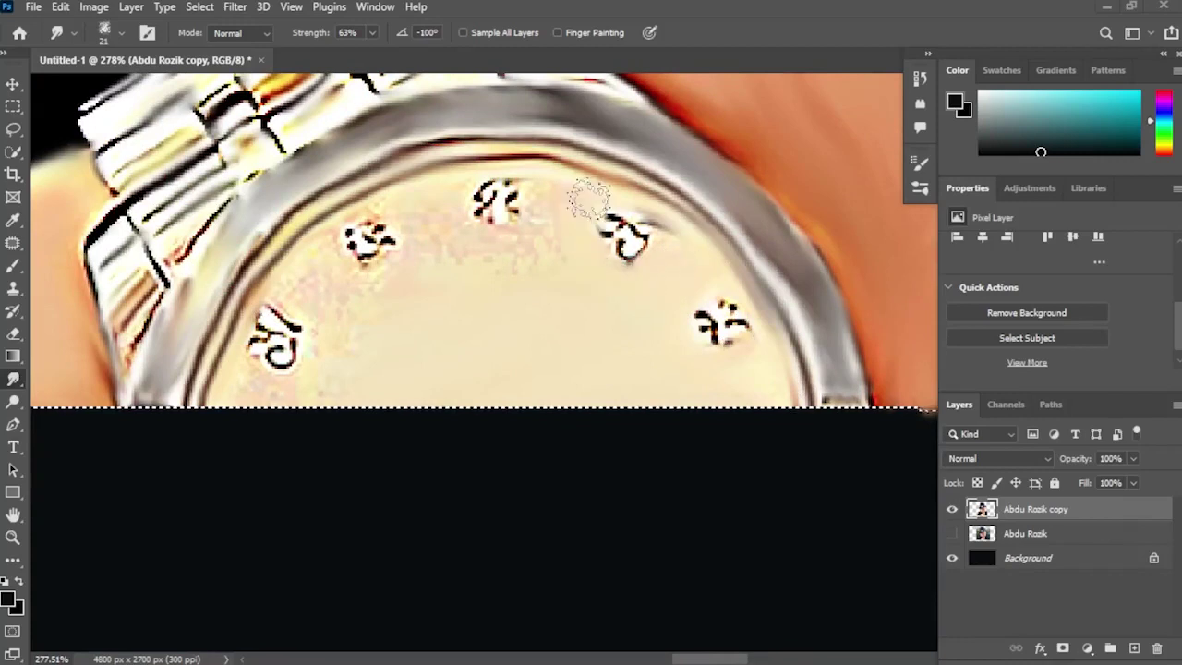
drag(549, 189, 449, 208)
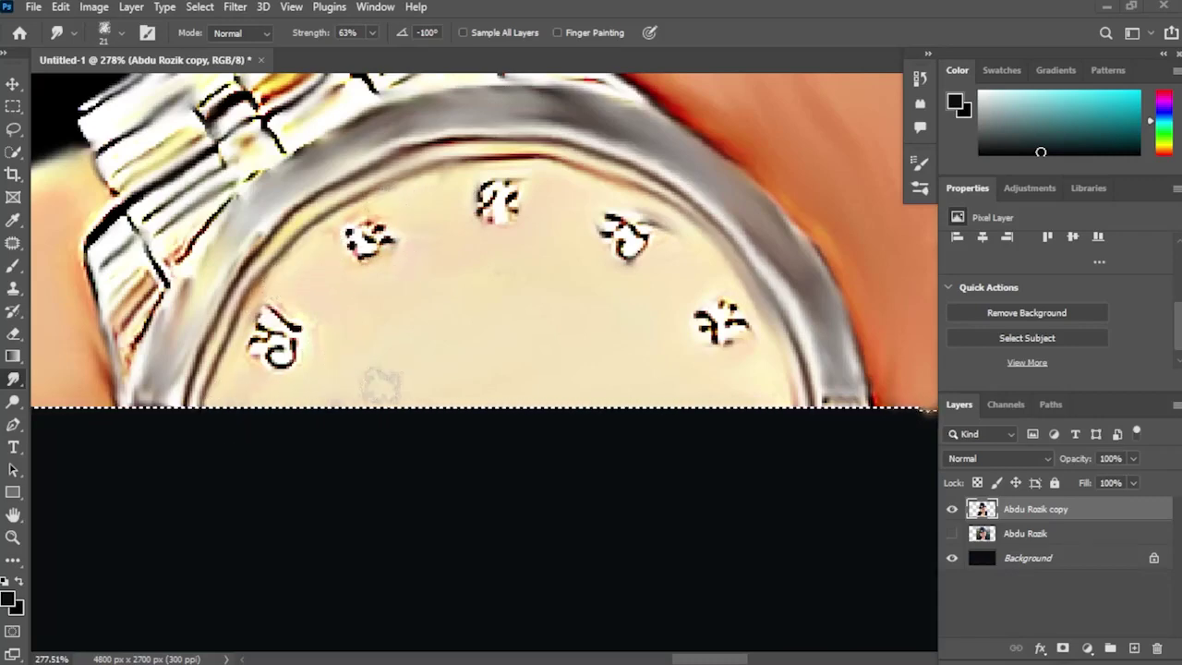
Step: With a 95 px brush, smudge the hat crown's woven texture and specks into smooth dark blue strokes
scroll(381, 386, down, 10)
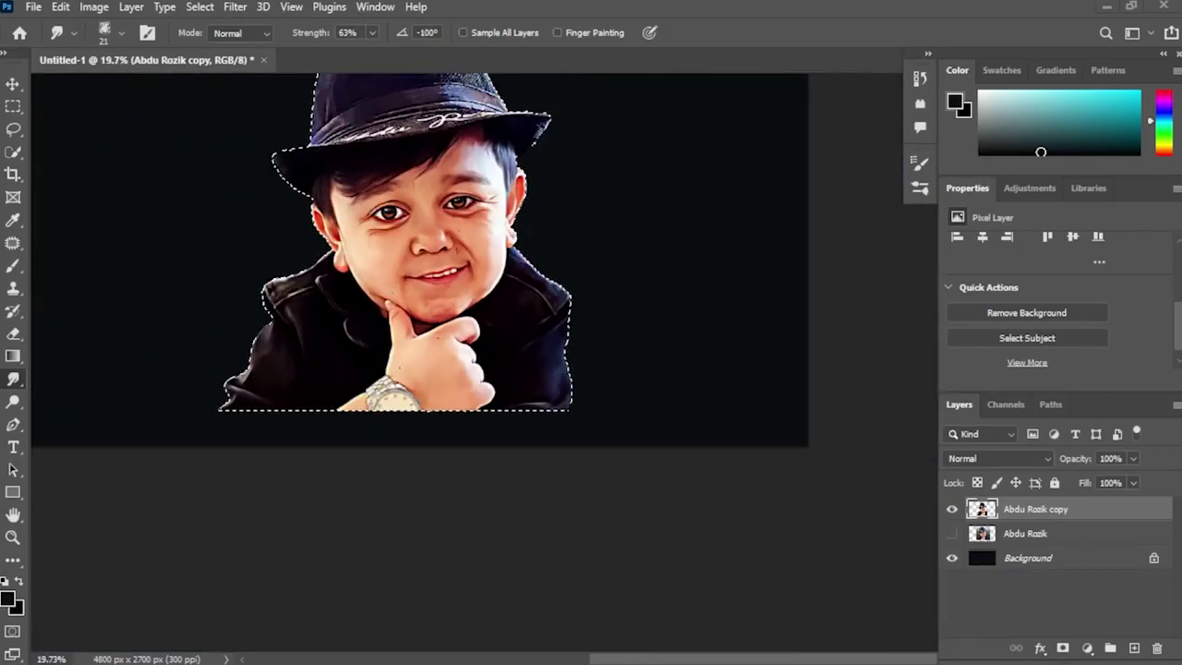
scroll(390, 119, up, 5)
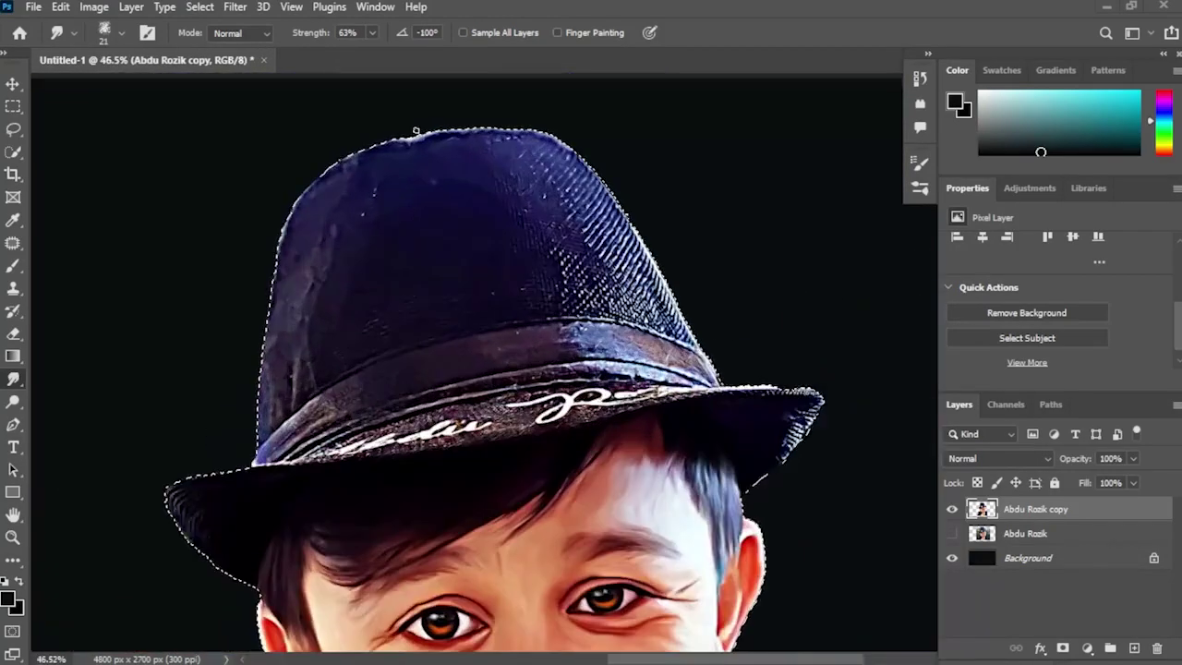
scroll(430, 189, up, 2)
mouse_move(430, 190)
mouse_down()
mouse_move(482, 195)
mouse_move(428, 203)
mouse_move(458, 178)
mouse_up()
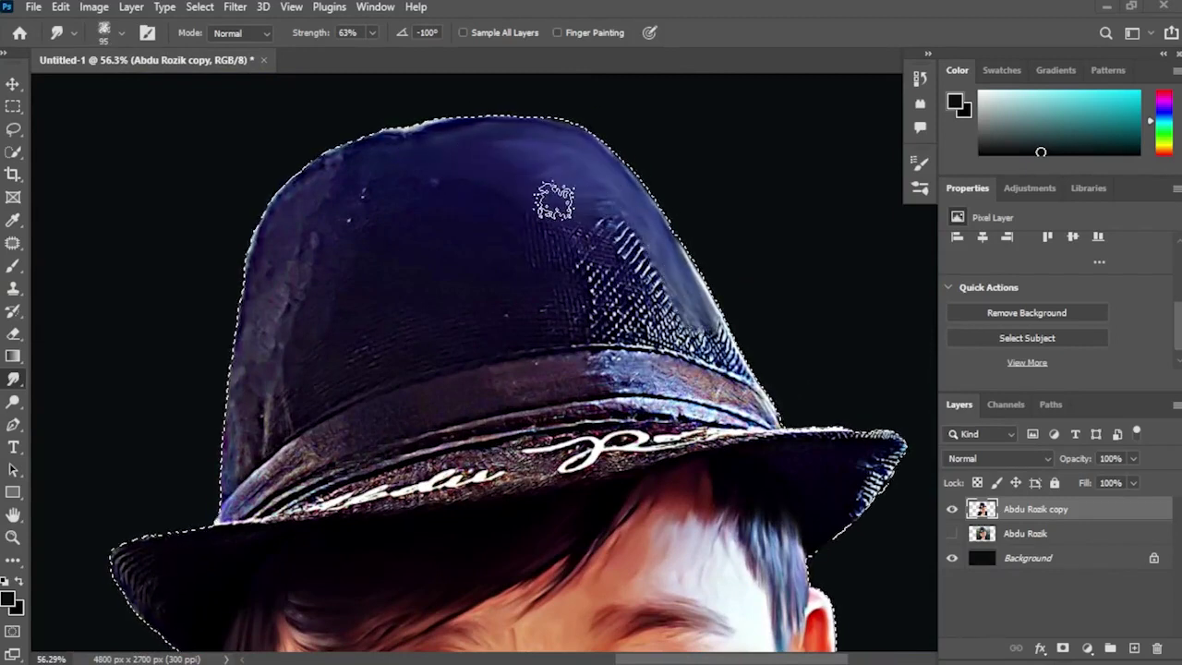
mouse_move(554, 201)
mouse_down()
mouse_move(637, 238)
mouse_move(584, 256)
mouse_move(666, 275)
mouse_move(636, 261)
mouse_move(648, 305)
mouse_move(595, 314)
mouse_move(663, 314)
mouse_move(723, 338)
mouse_move(743, 367)
mouse_move(412, 168)
mouse_up()
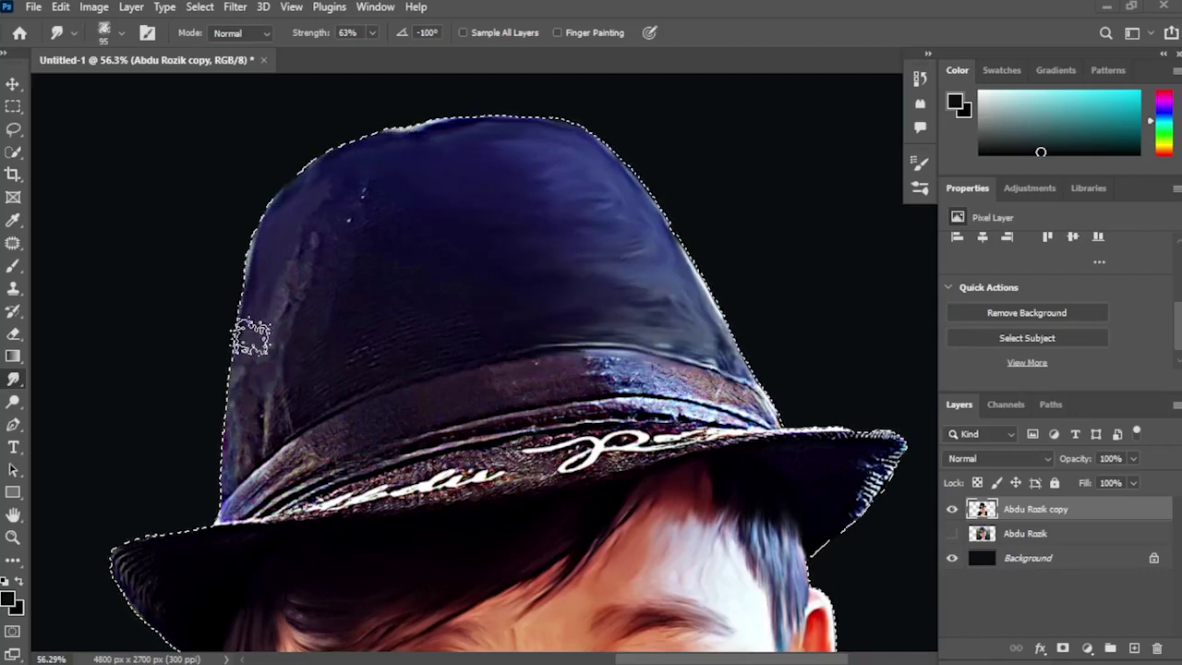
mouse_move(296, 269)
mouse_down()
mouse_move(290, 302)
mouse_move(437, 215)
mouse_move(459, 223)
mouse_move(382, 303)
mouse_move(427, 335)
mouse_move(457, 337)
mouse_move(341, 341)
mouse_move(318, 317)
mouse_move(271, 402)
mouse_move(383, 368)
mouse_up()
mouse_move(258, 482)
mouse_down()
mouse_move(453, 413)
mouse_move(258, 467)
mouse_move(414, 382)
mouse_move(265, 455)
mouse_move(314, 436)
mouse_move(351, 386)
mouse_up()
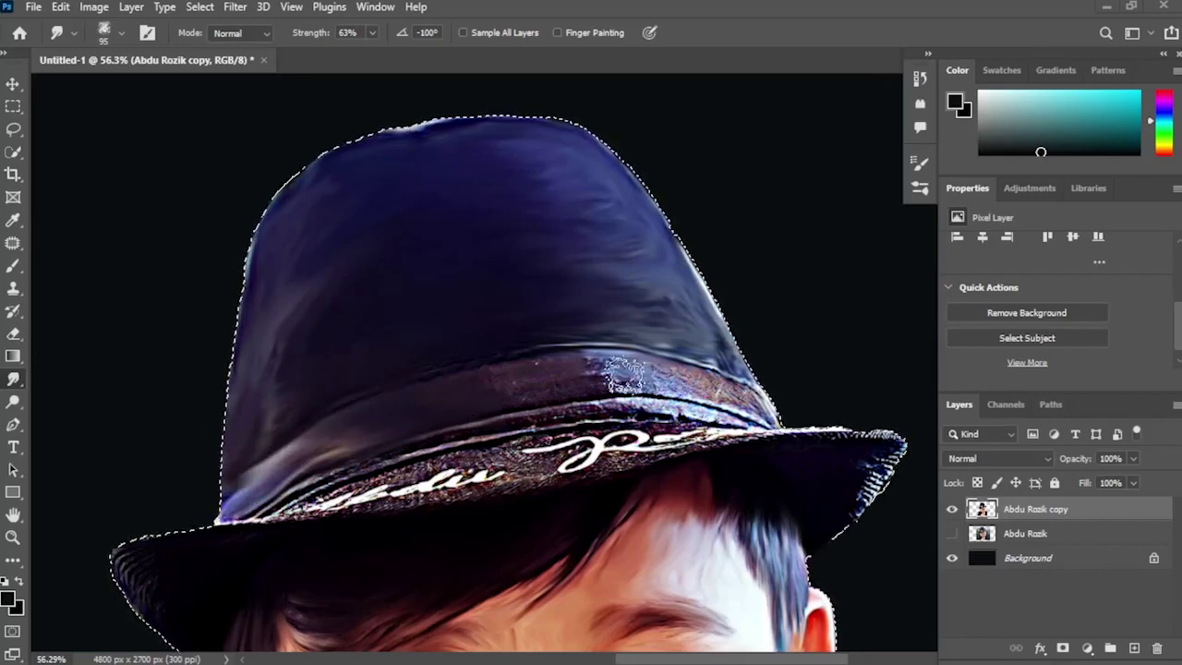
Step: Smudge the hatband, the white lettering beneath it and the image-right brim into soft painted streaks
mouse_move(624, 373)
mouse_down()
mouse_move(501, 369)
mouse_move(427, 400)
mouse_up()
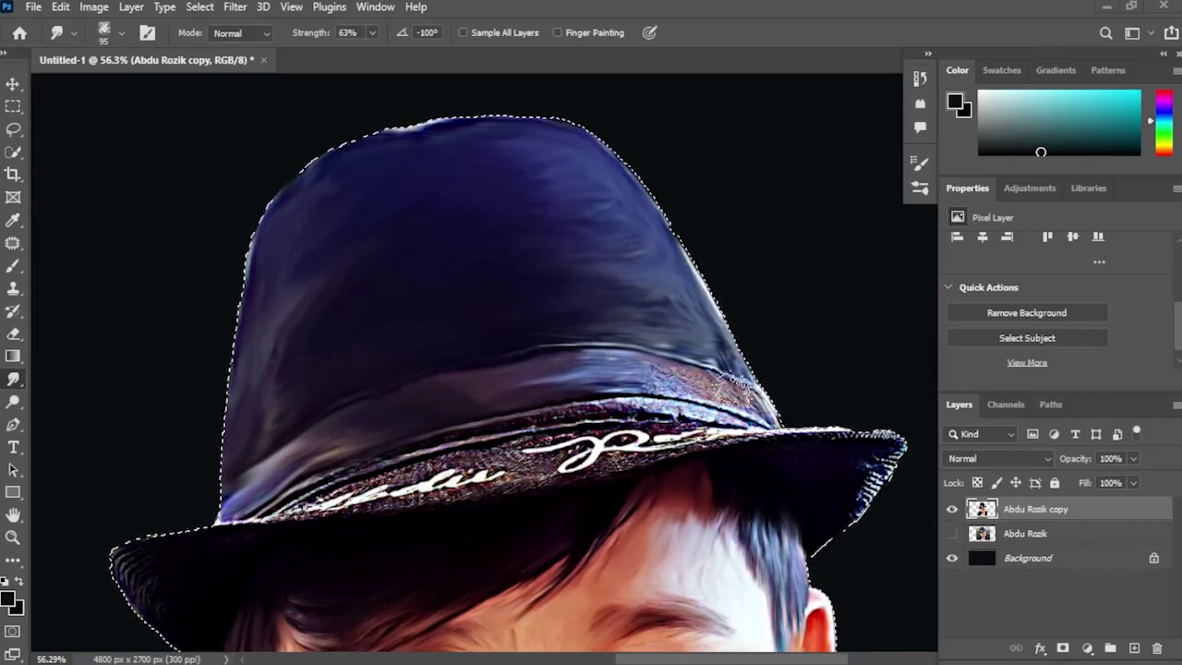
mouse_move(722, 389)
mouse_down()
mouse_move(584, 375)
mouse_move(643, 369)
mouse_move(736, 393)
mouse_up()
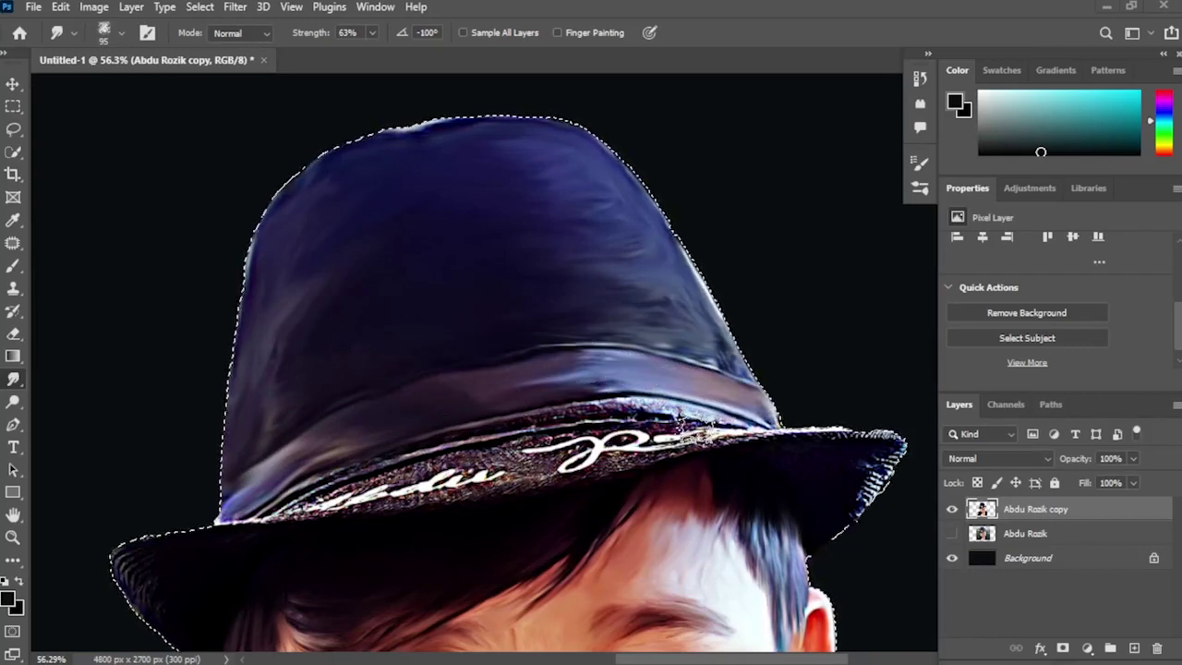
mouse_move(694, 428)
mouse_down()
mouse_move(461, 435)
mouse_move(679, 420)
mouse_up()
mouse_move(553, 448)
mouse_down()
mouse_move(522, 456)
mouse_move(465, 441)
mouse_move(271, 503)
mouse_move(482, 444)
mouse_move(528, 461)
mouse_move(355, 487)
mouse_move(329, 500)
mouse_move(352, 501)
mouse_move(315, 510)
mouse_move(479, 495)
mouse_move(541, 456)
mouse_move(630, 450)
mouse_move(551, 480)
mouse_move(552, 452)
mouse_up()
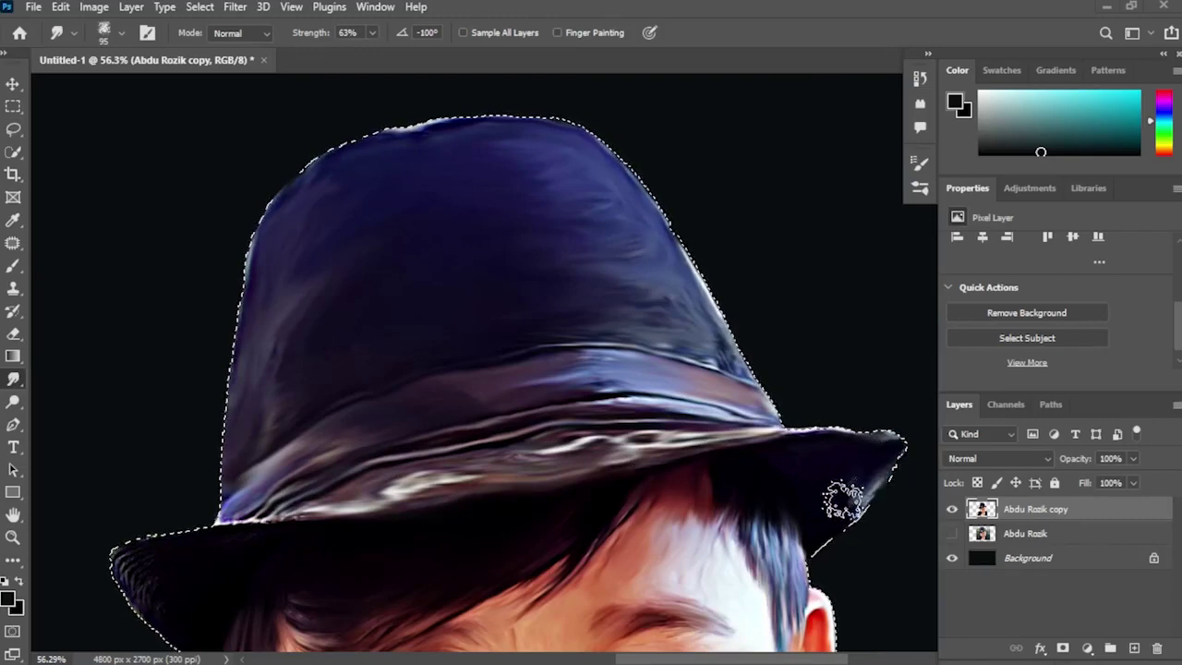
Step: Smudge the ribbed texture of the image-left brim tip into smooth dark fabric
drag(527, 441, 707, 315)
scroll(425, 426, up, 6)
mouse_move(349, 407)
mouse_down()
mouse_move(253, 423)
mouse_move(268, 460)
mouse_move(231, 466)
mouse_move(313, 529)
mouse_move(325, 474)
mouse_move(500, 371)
mouse_move(523, 366)
mouse_move(552, 422)
mouse_move(462, 469)
mouse_move(555, 418)
mouse_move(354, 508)
mouse_move(340, 559)
mouse_move(213, 448)
mouse_up()
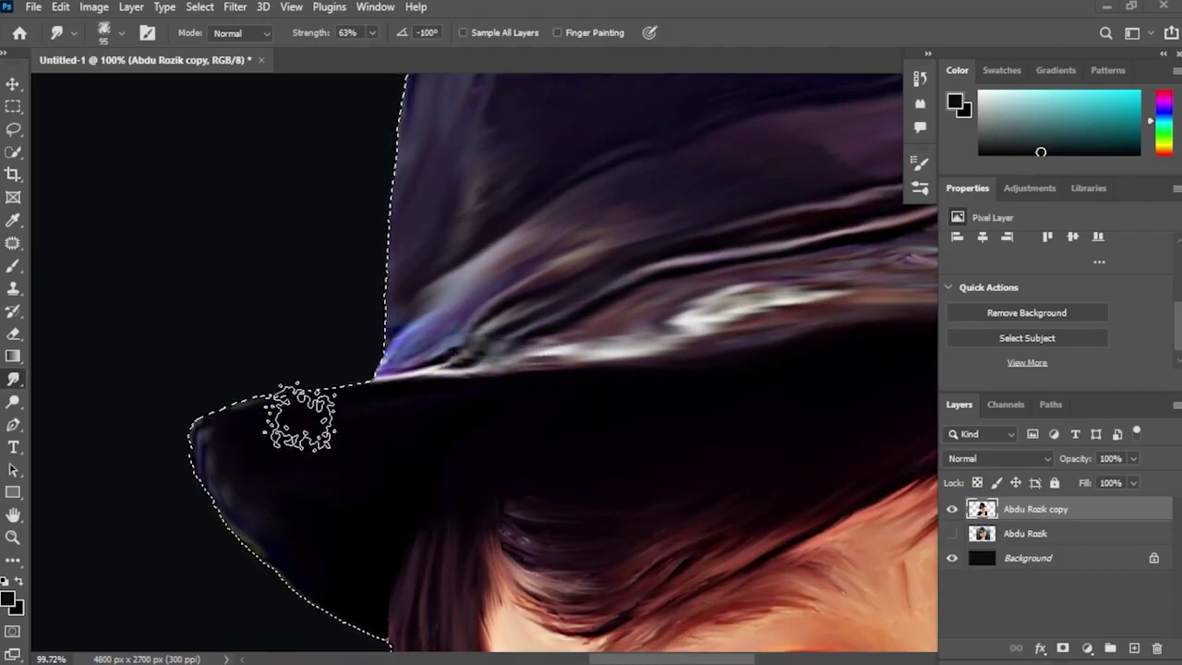
Step: Remove the selection and smudge the bright outline along the top of the hat crown
scroll(298, 415, down, 5)
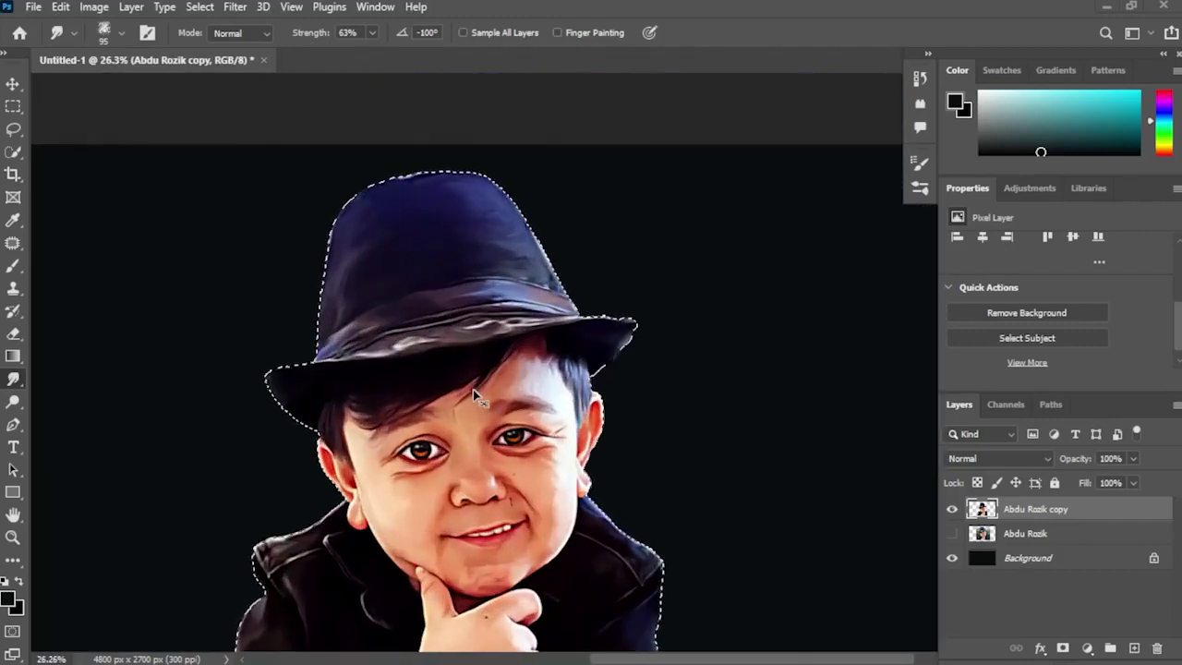
key(ctrl+d)
scroll(473, 388, down, 2)
scroll(438, 171, up, 4)
scroll(439, 171, up, 5)
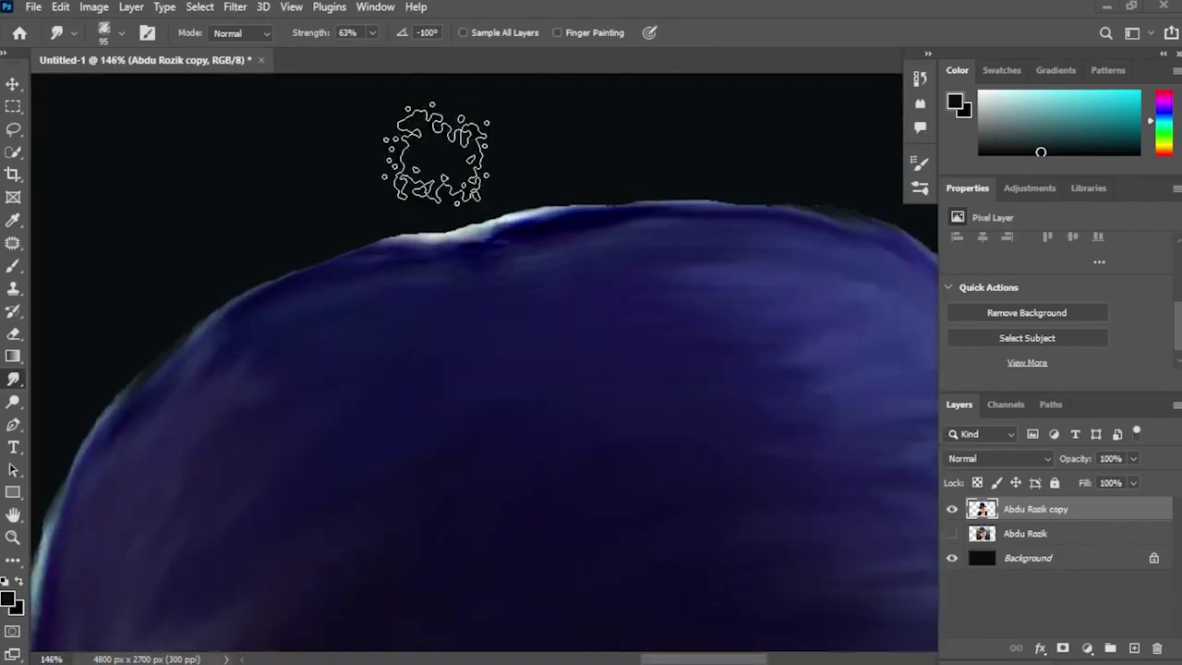
mouse_move(528, 242)
mouse_down()
mouse_move(423, 248)
mouse_move(327, 280)
mouse_up()
mouse_move(554, 227)
mouse_down()
mouse_move(610, 212)
mouse_move(788, 214)
mouse_up()
Step: With a 59 px brush, soften the image-right edge of the hat crown and the brim beside it
key(space)
drag(507, 256, 311, 237)
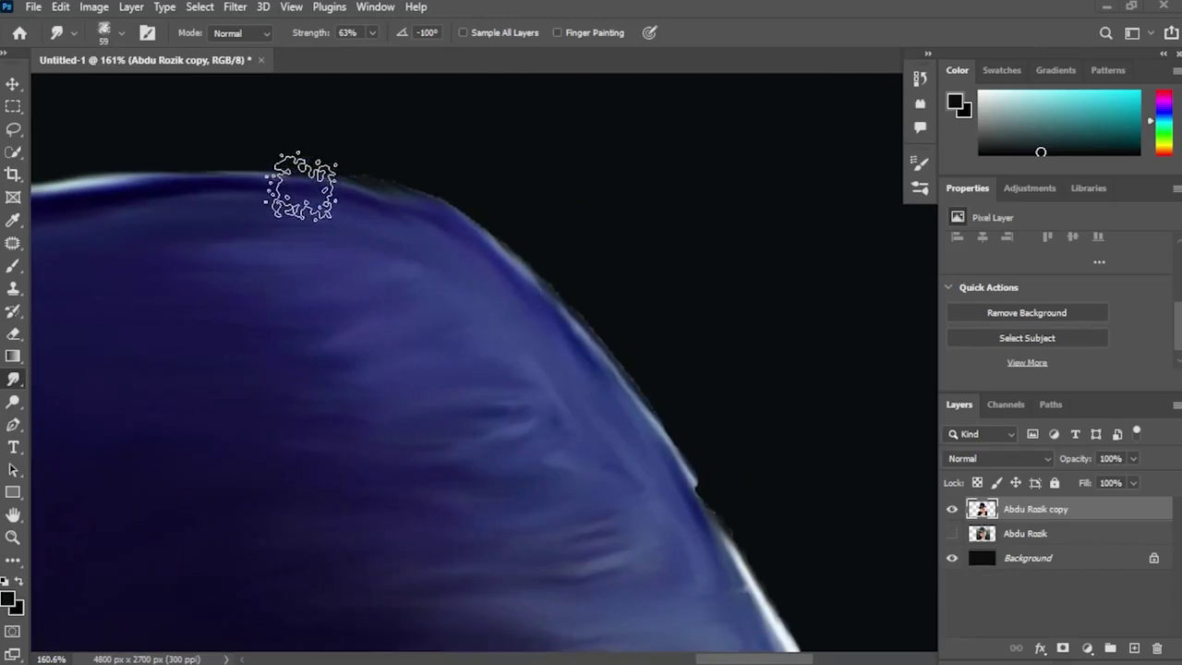
mouse_move(305, 188)
mouse_down()
mouse_move(423, 211)
mouse_move(529, 289)
mouse_move(626, 392)
mouse_move(728, 551)
mouse_move(495, 275)
mouse_move(591, 440)
mouse_move(493, 333)
mouse_move(552, 395)
mouse_move(640, 537)
mouse_up()
key(space)
key(space)
drag(611, 471, 296, 298)
mouse_move(347, 375)
mouse_down()
mouse_move(407, 394)
mouse_move(623, 408)
mouse_up()
mouse_move(550, 423)
mouse_down()
mouse_move(603, 411)
mouse_move(653, 425)
mouse_move(585, 528)
mouse_move(652, 432)
mouse_move(577, 429)
mouse_move(649, 428)
mouse_move(600, 542)
mouse_move(626, 499)
mouse_move(567, 555)
mouse_move(635, 435)
mouse_move(554, 424)
mouse_move(619, 410)
mouse_move(651, 430)
mouse_up()
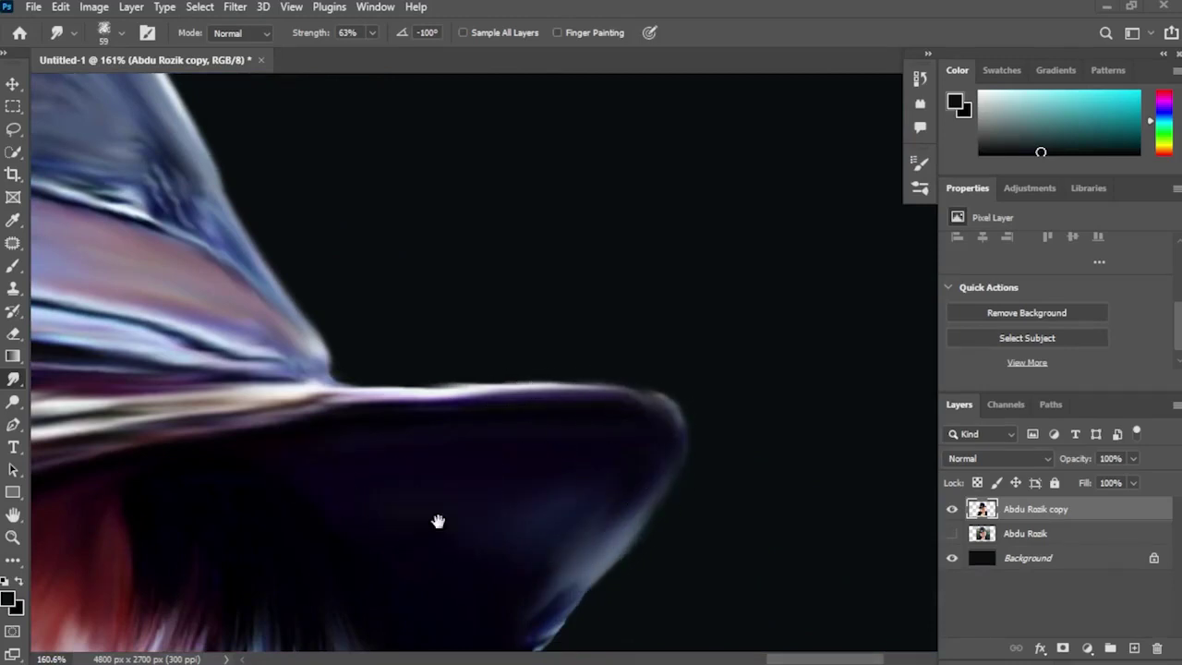
Step: Smudge the hard outline of the image-left brim and crown side to blend into the dark background
drag(438, 520, 496, 294)
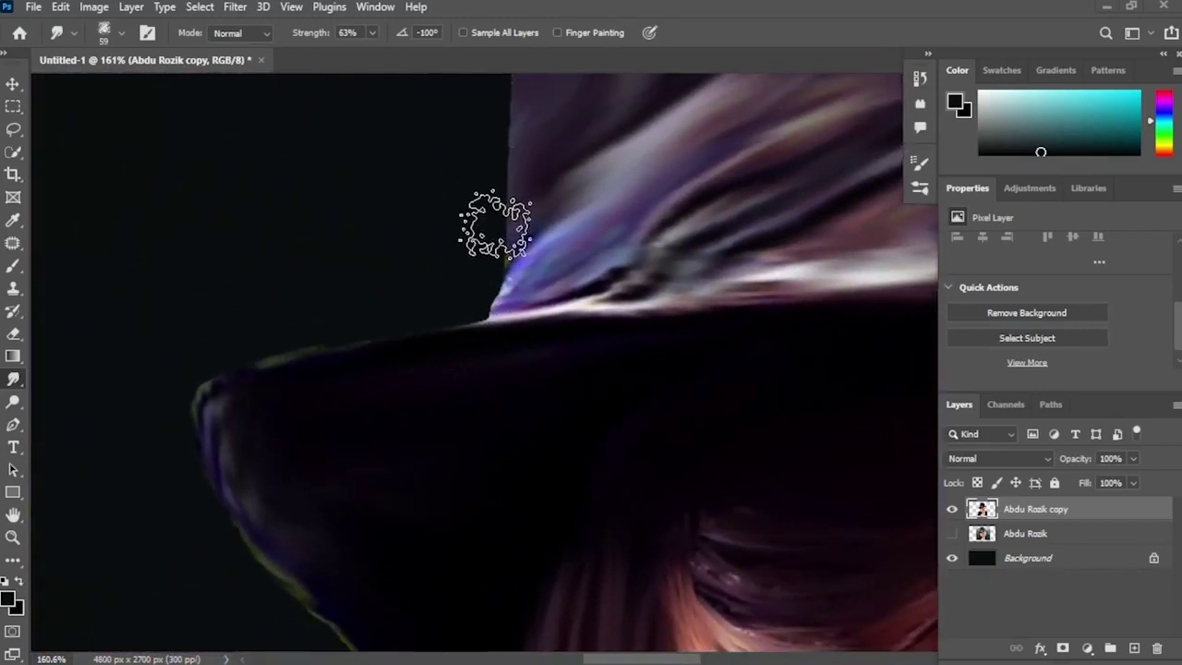
drag(496, 224, 472, 475)
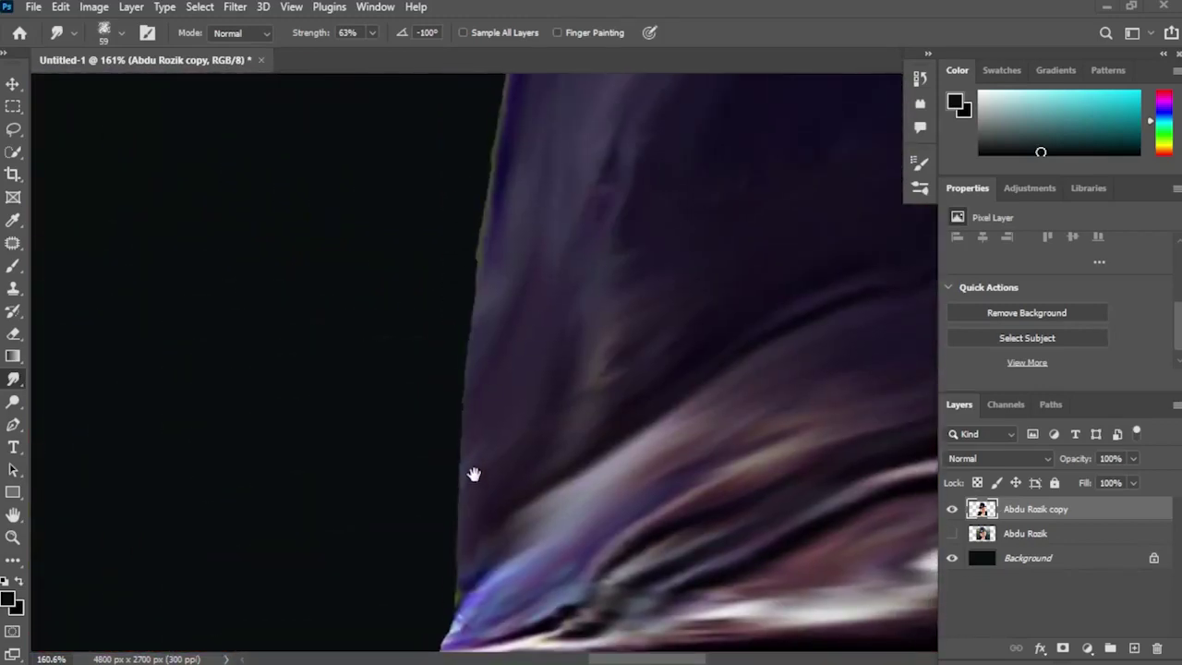
drag(470, 203, 443, 502)
mouse_move(511, 145)
mouse_down()
mouse_move(468, 386)
mouse_move(554, 199)
mouse_up()
mouse_move(604, 123)
mouse_down()
mouse_move(514, 403)
mouse_move(489, 427)
mouse_up()
drag(425, 398, 647, 250)
drag(541, 289, 711, 240)
drag(308, 563, 475, 266)
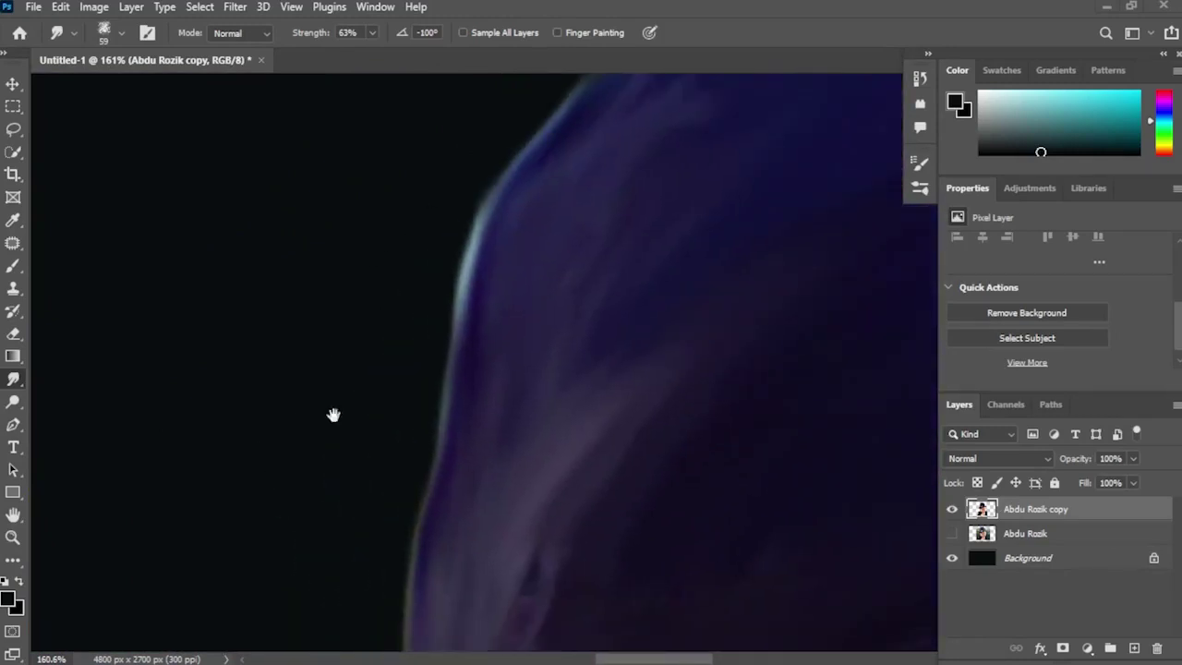
mouse_move(318, 619)
mouse_down()
mouse_move(370, 430)
mouse_move(397, 452)
mouse_up()
mouse_move(501, 237)
mouse_down()
mouse_move(400, 235)
mouse_move(313, 265)
mouse_move(283, 294)
mouse_move(400, 253)
mouse_move(352, 283)
mouse_move(270, 305)
mouse_move(323, 437)
mouse_move(484, 580)
mouse_up()
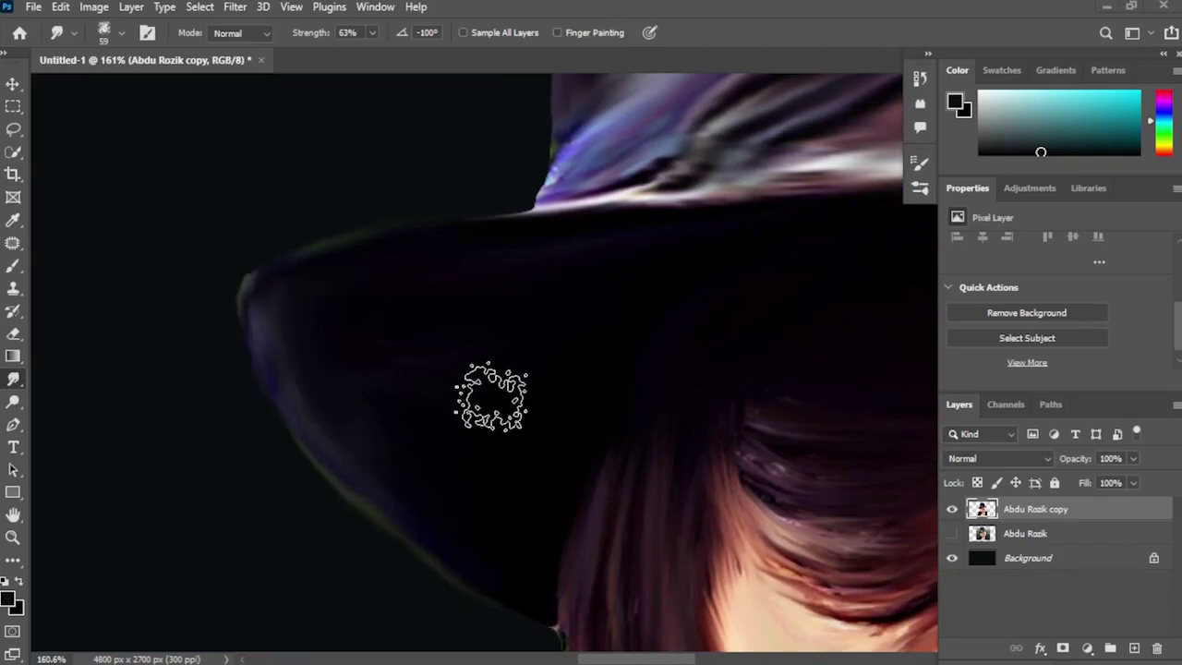
Step: Add an empty layer above the painted portrait and set up a soft 273 px Brush
scroll(491, 396, down, 8)
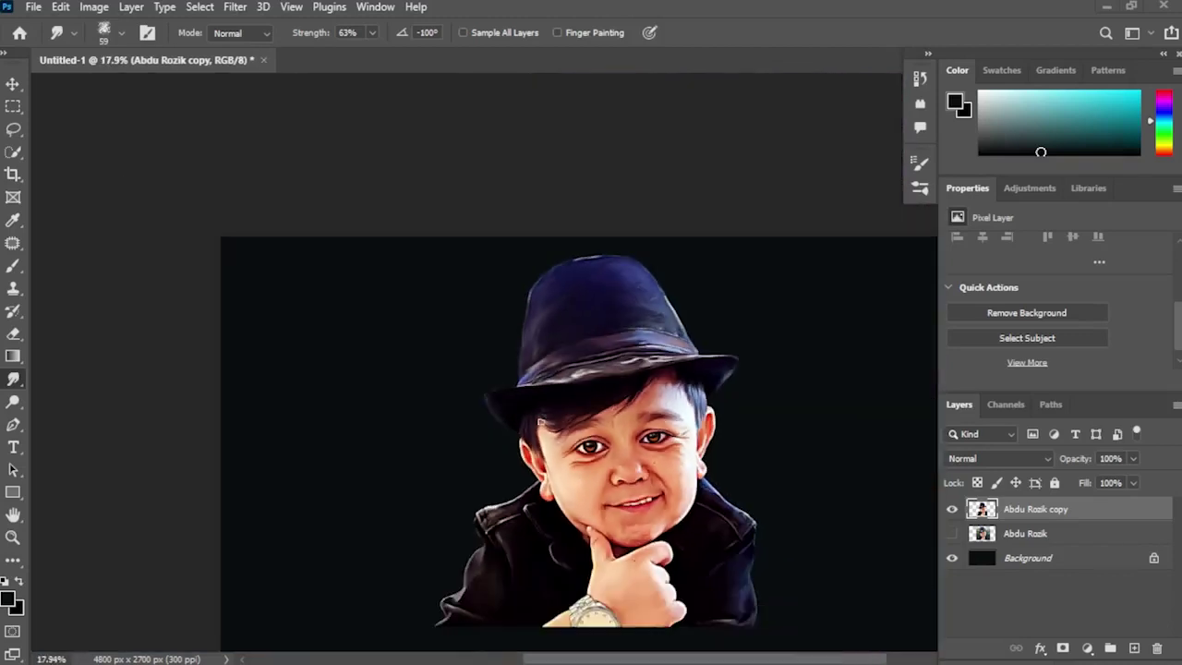
scroll(540, 419, up, 1)
scroll(554, 407, down, 2)
scroll(581, 393, up, 6)
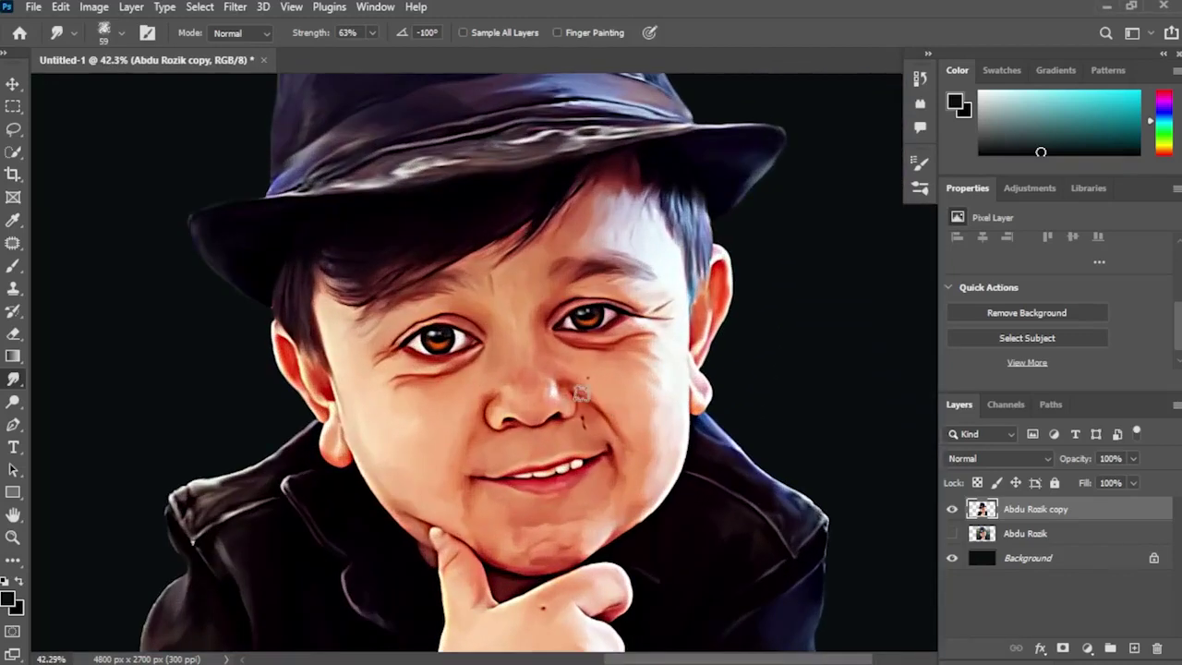
click(1135, 649)
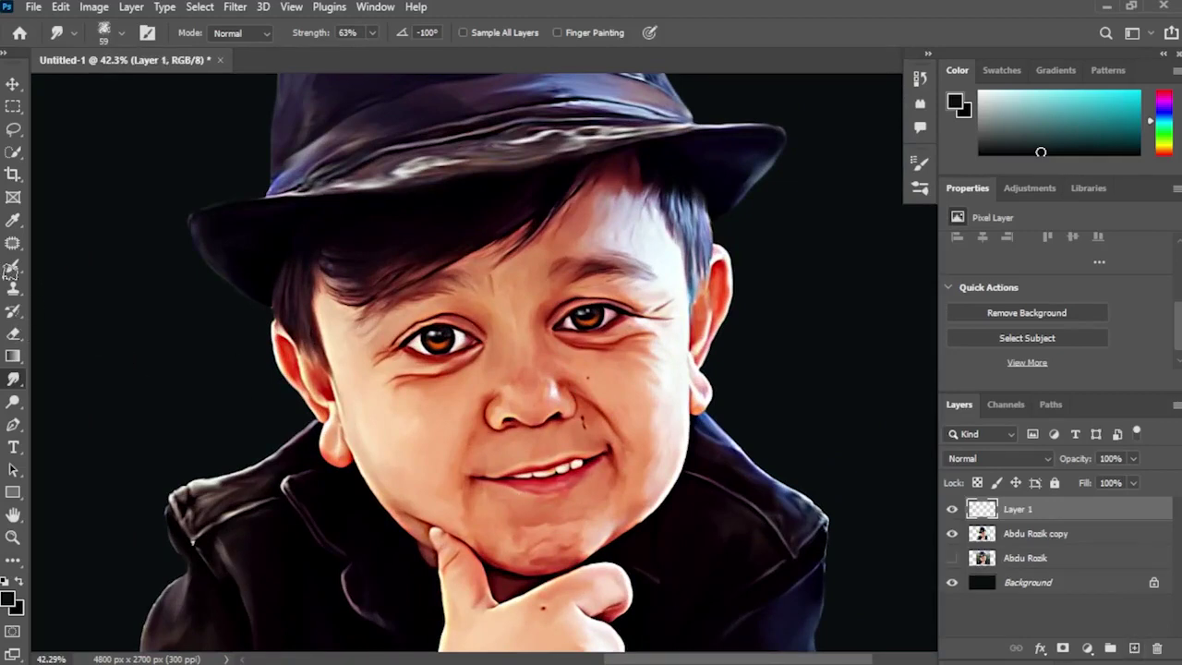
drag(10, 269, 88, 265)
click(115, 34)
click(672, 47)
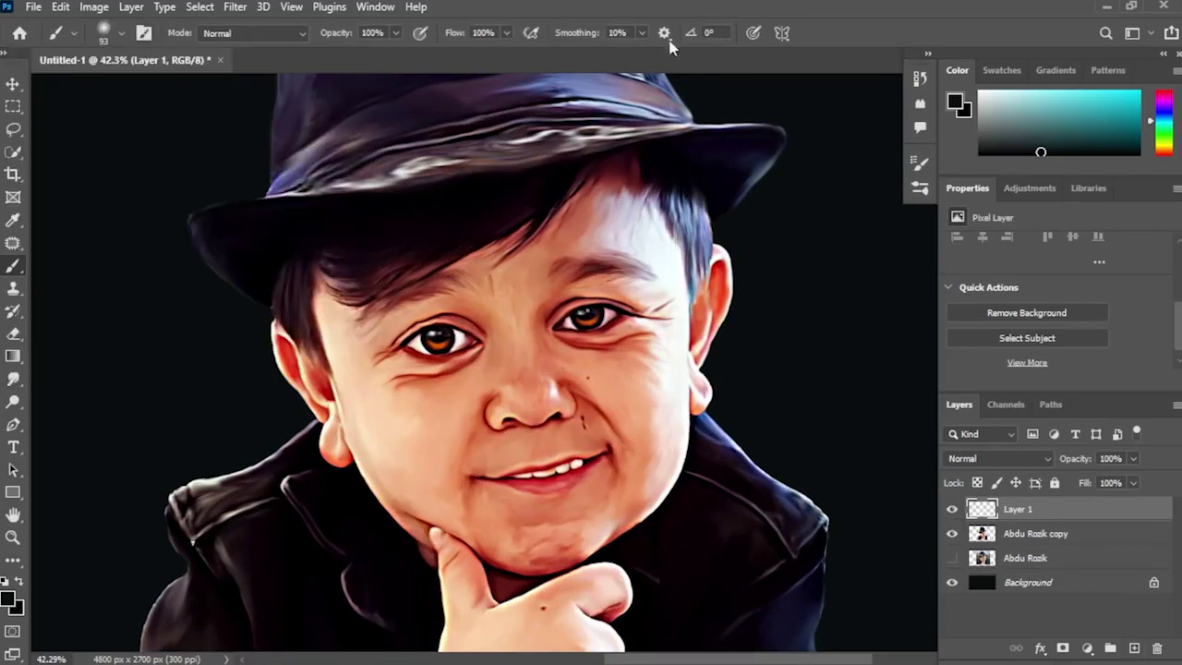
drag(447, 407, 480, 407)
Step: Set the foreground colour to a dark crimson for the blush
click(11, 599)
drag(845, 342, 845, 303)
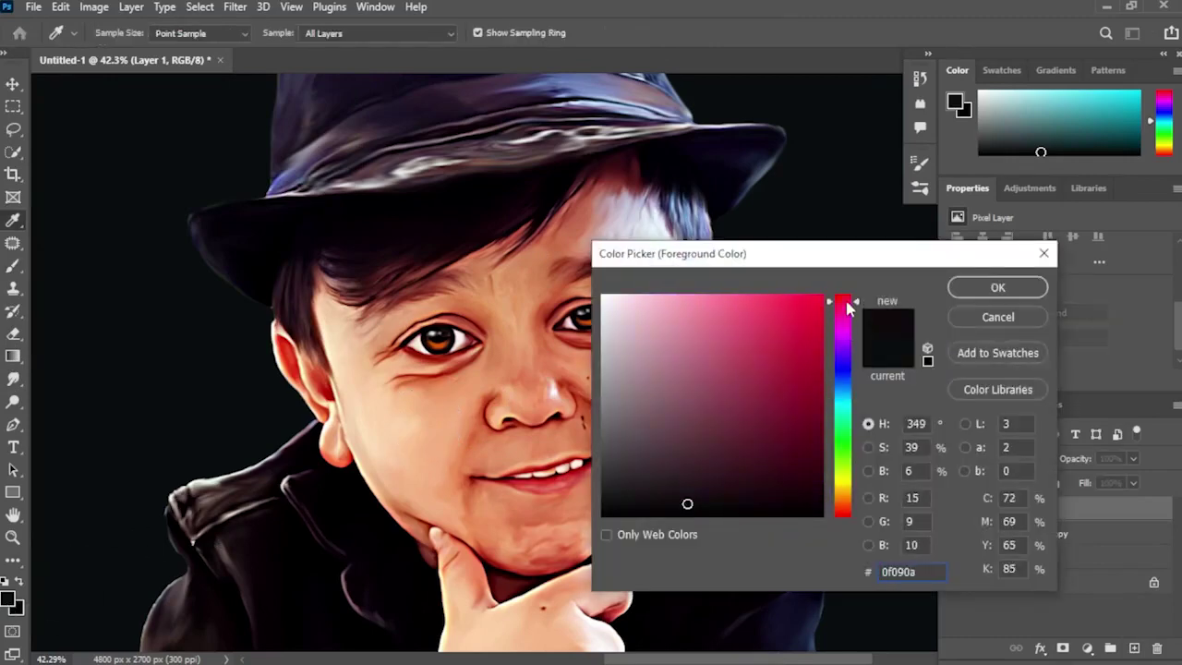
click(816, 434)
click(993, 289)
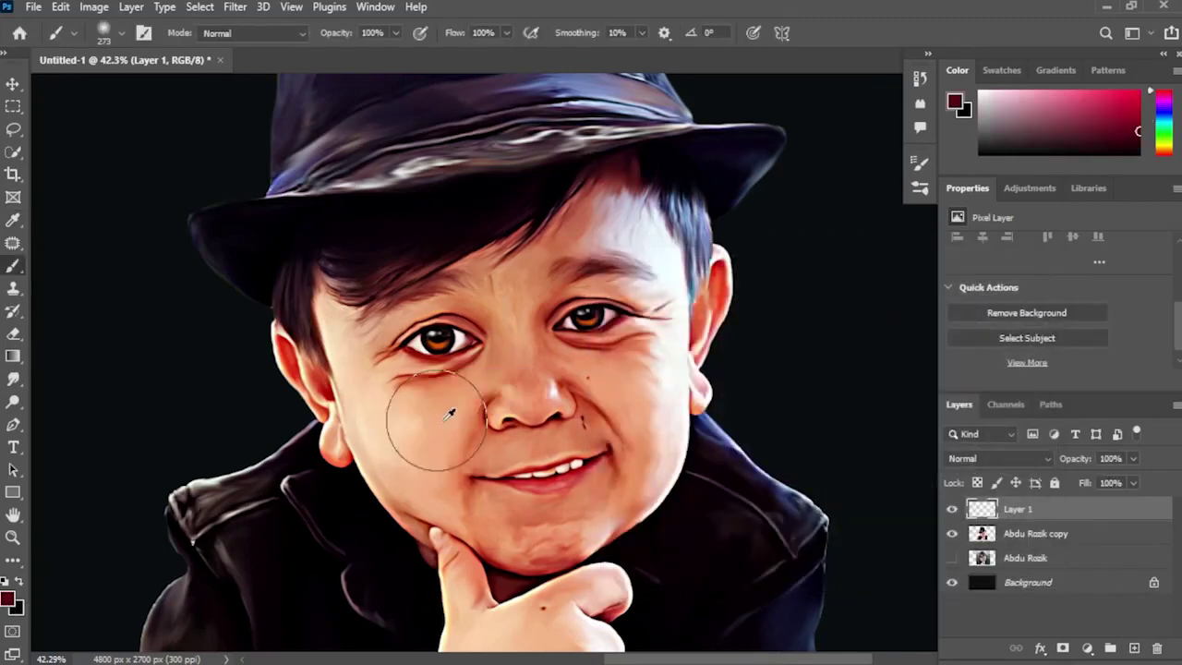
Step: Dab crimson blush on both cheeks and the nose, with the layer in Color blend mode at 50% opacity
click(427, 421)
click(628, 388)
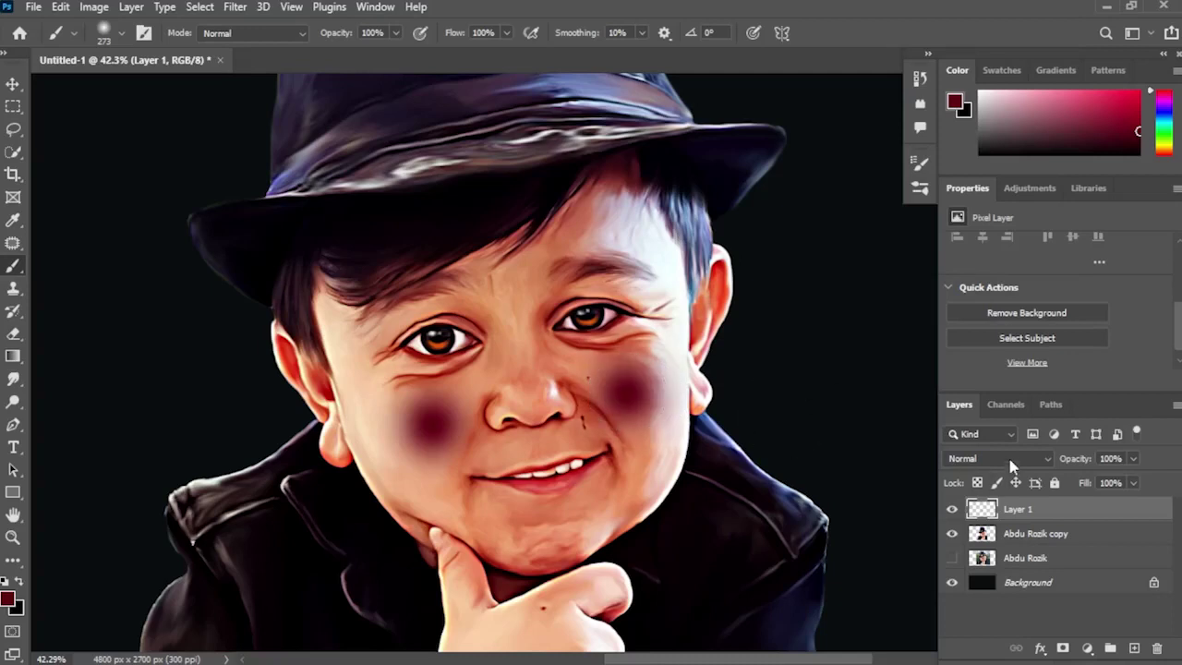
click(1010, 459)
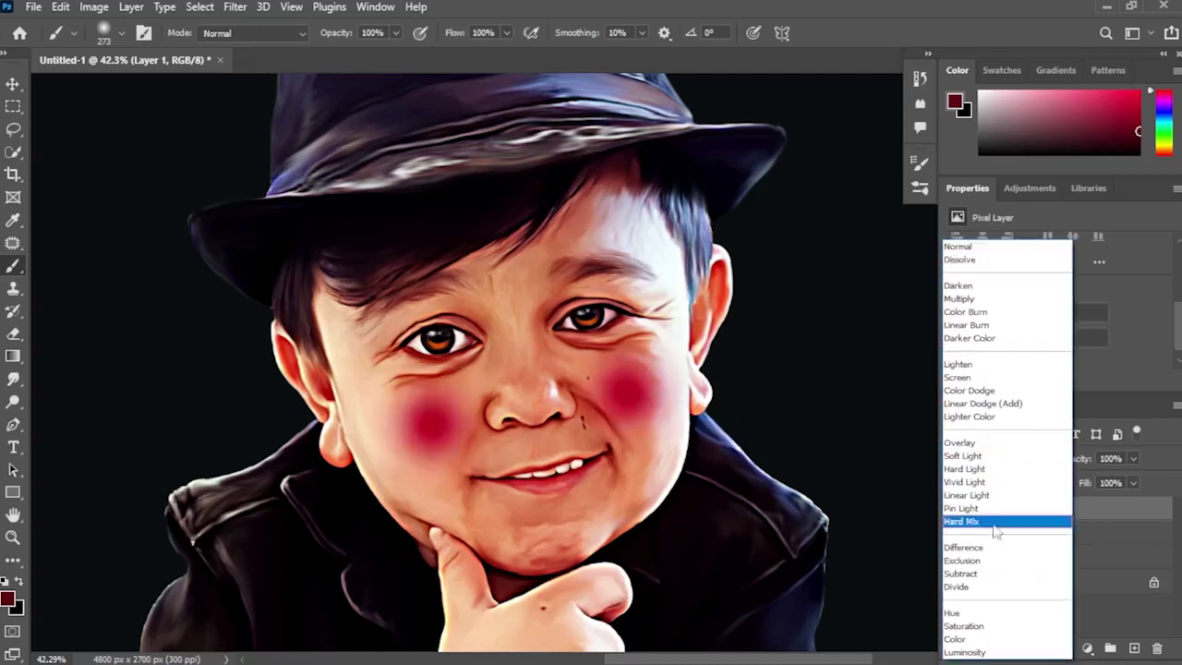
click(960, 641)
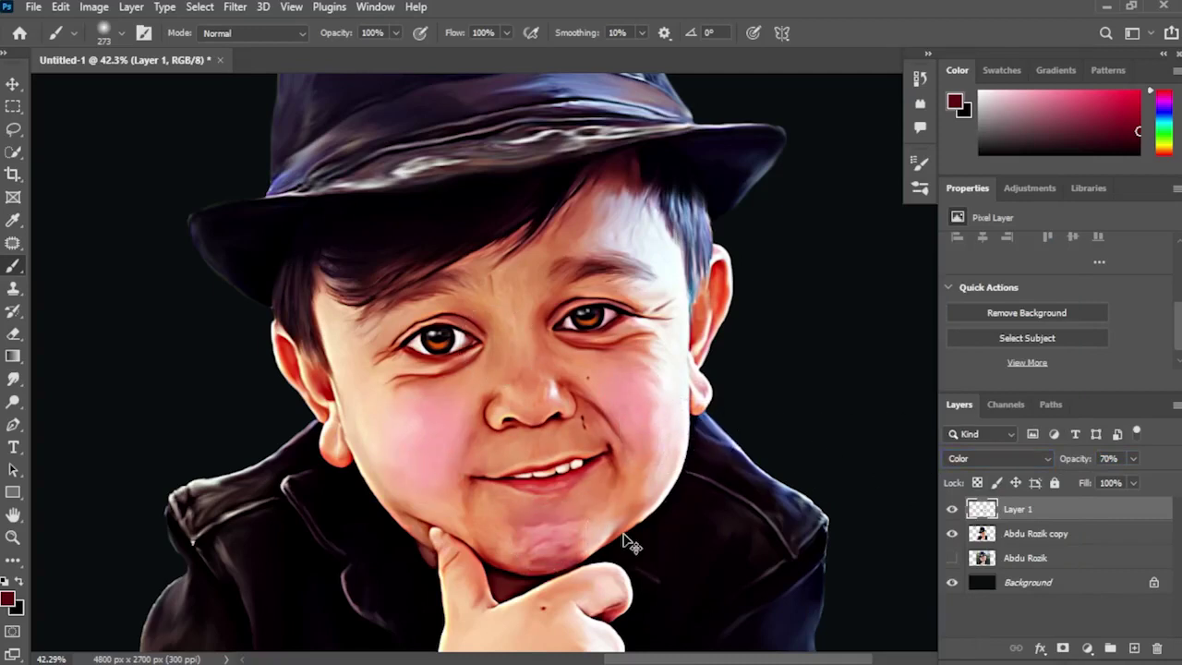
scroll(514, 445, down, 4)
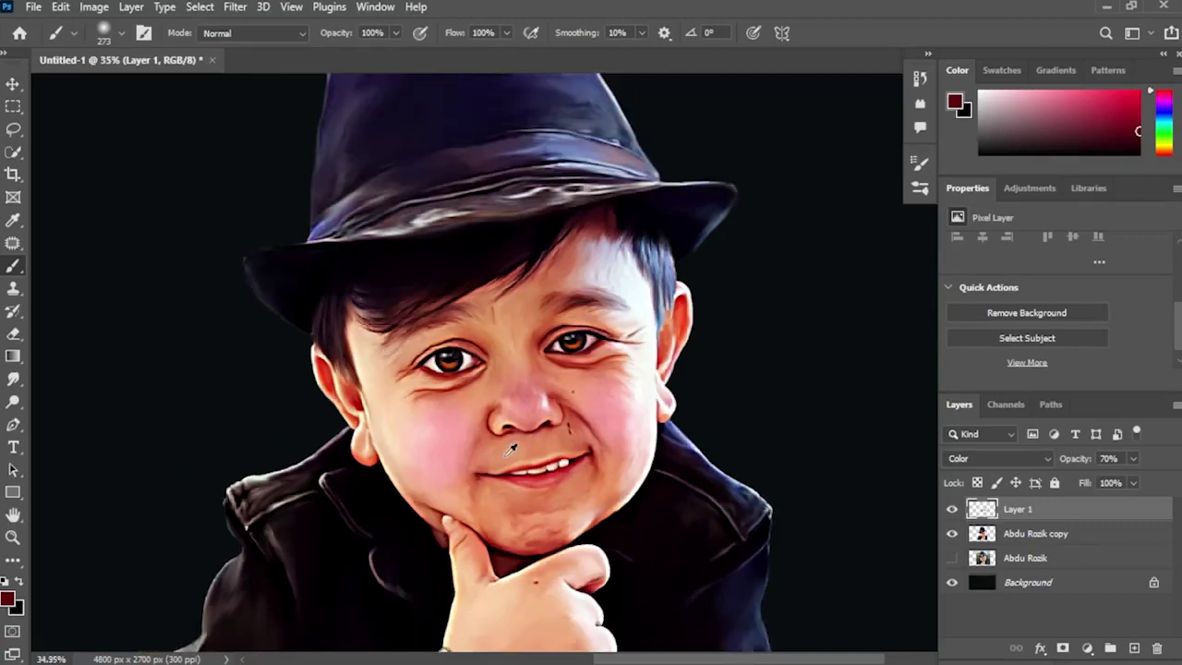
scroll(514, 445, up, 3)
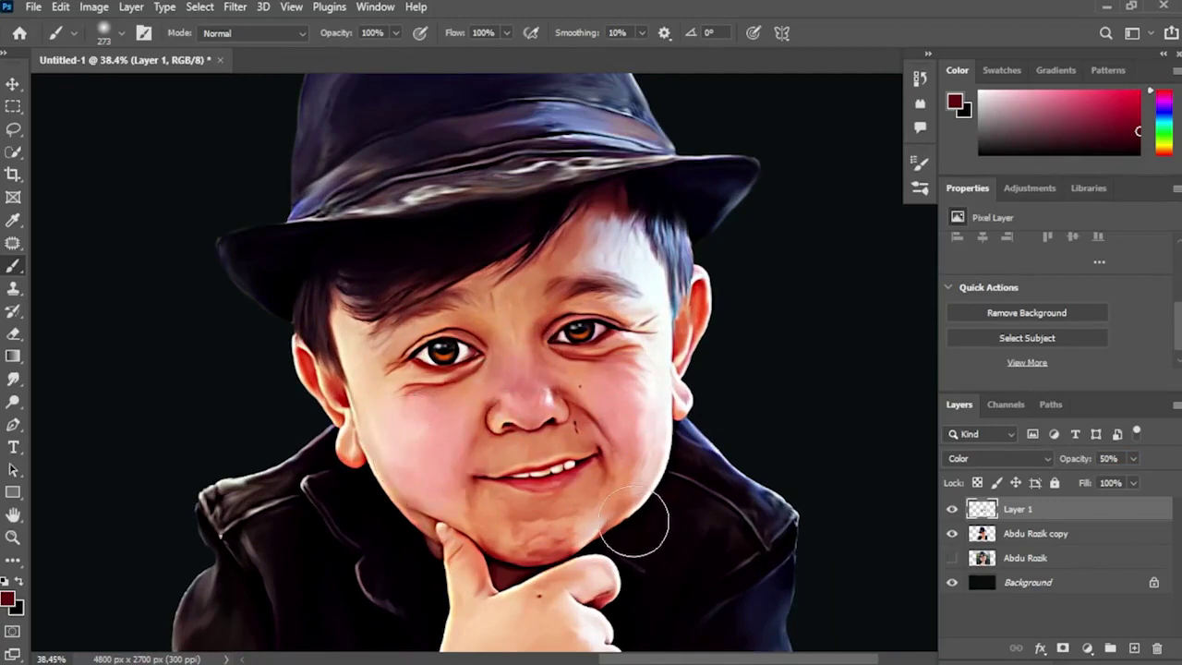
Step: With the soft Brush active, change the foreground colour to a dark golden brown for further tinting
click(17, 380)
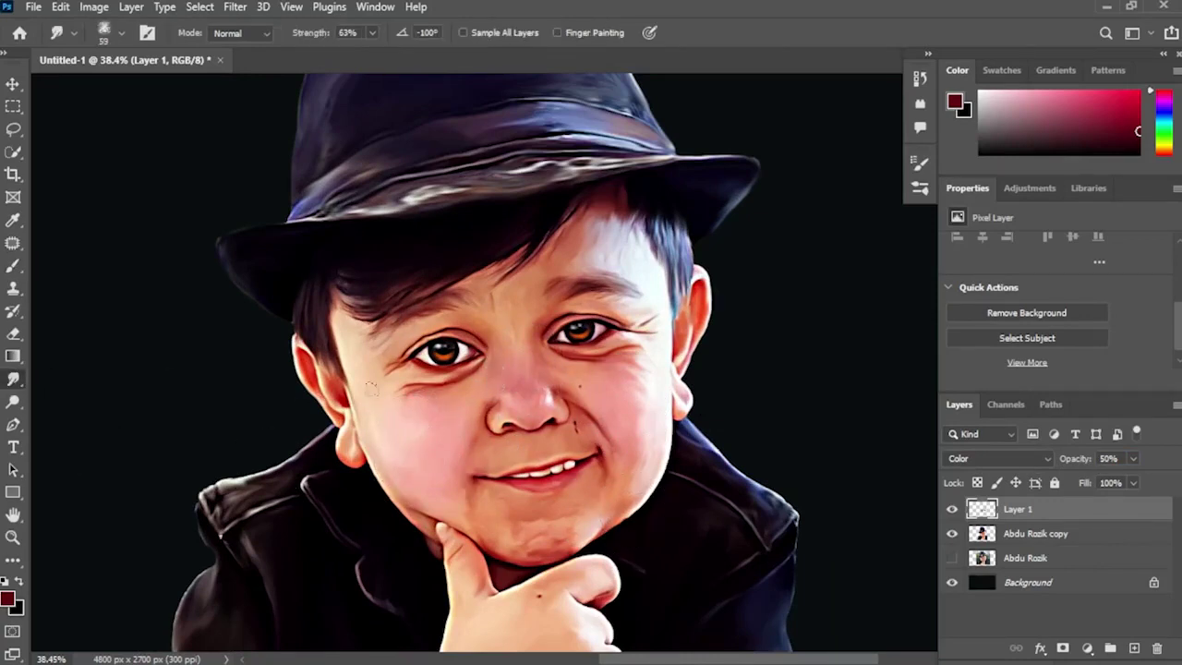
click(15, 268)
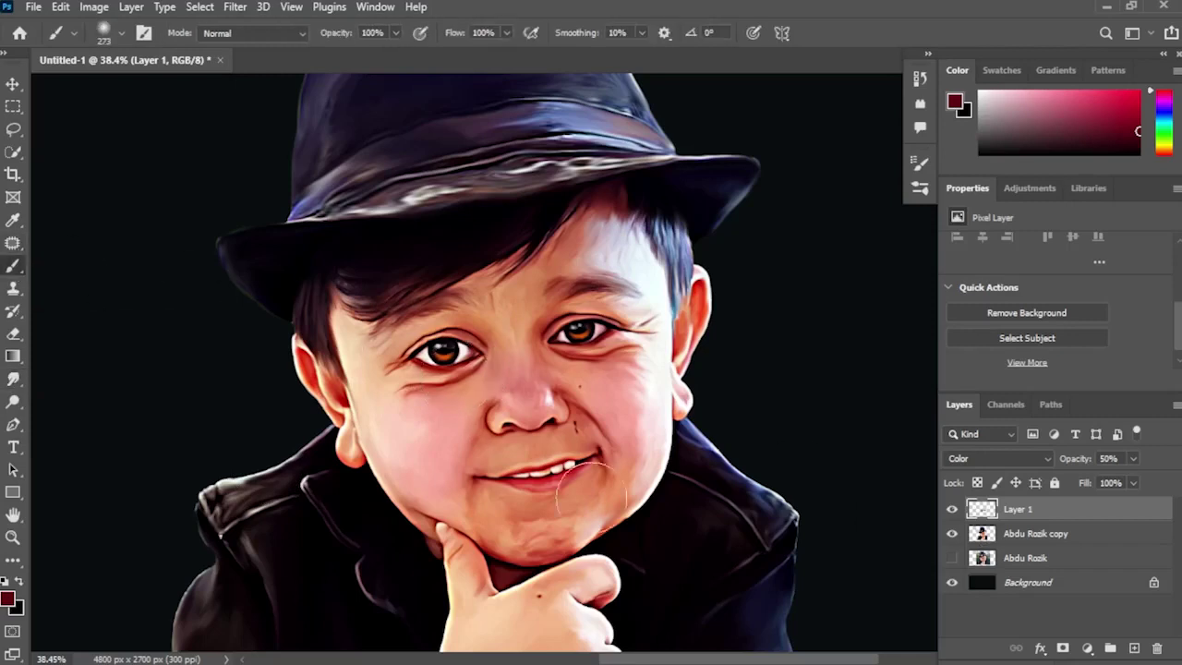
drag(1163, 144, 1165, 150)
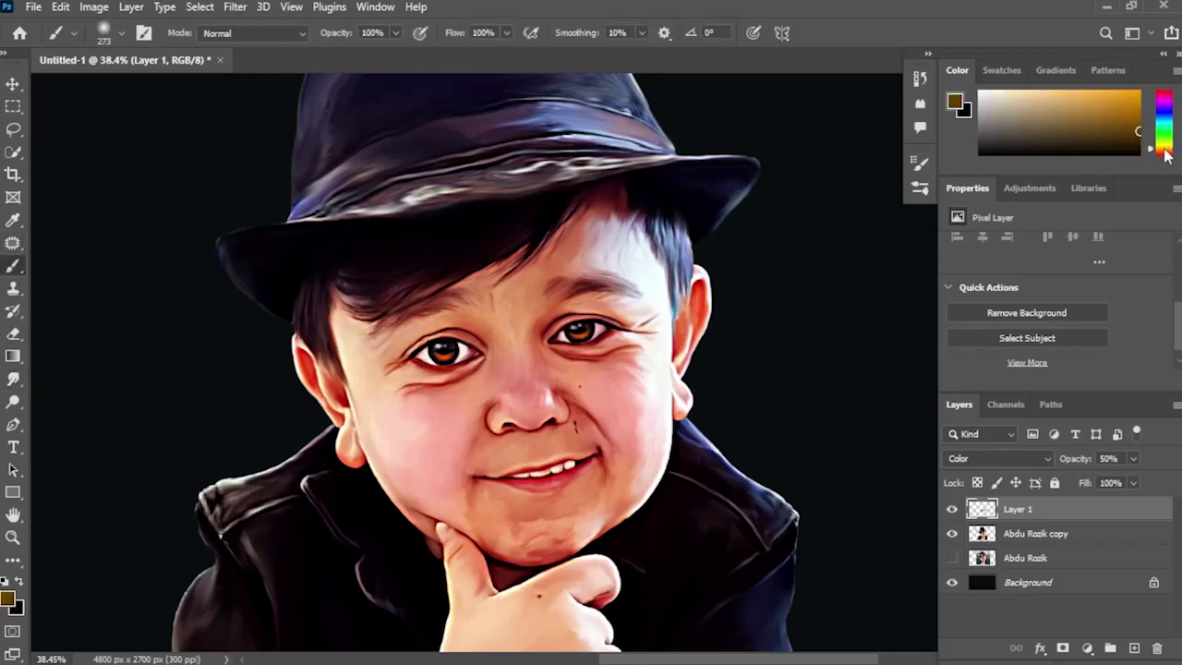
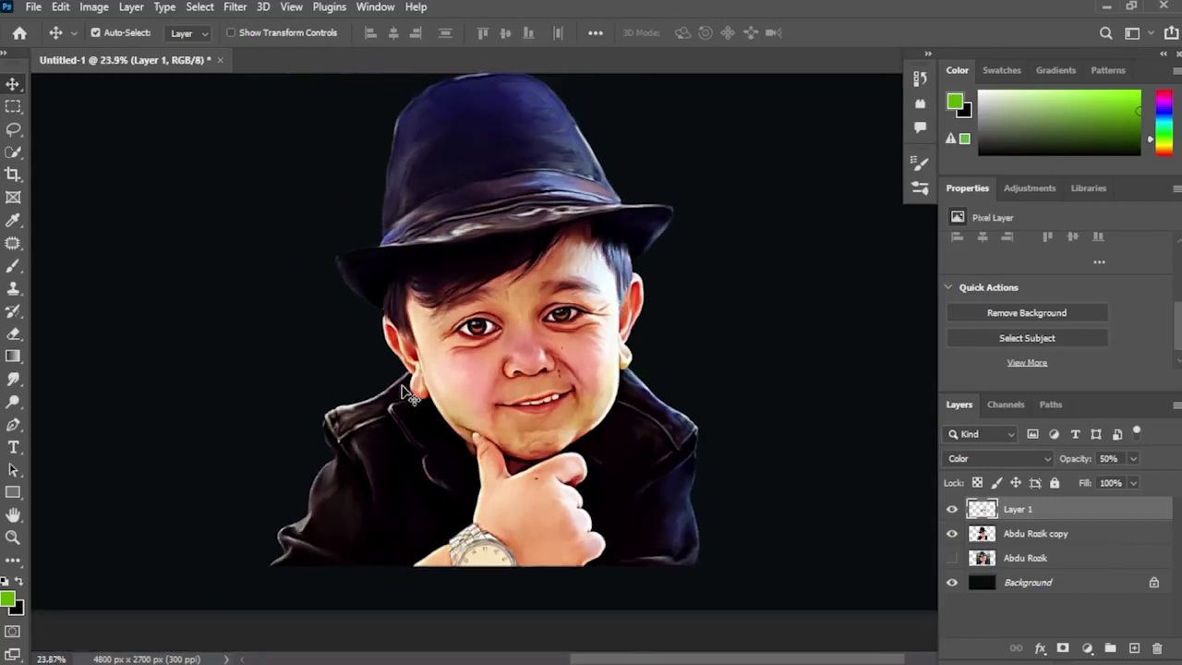
Step: Fade out the lower edge of the painted portrait layer with a large soft Eraser at up to 100% opacity
click(13, 337)
click(1027, 535)
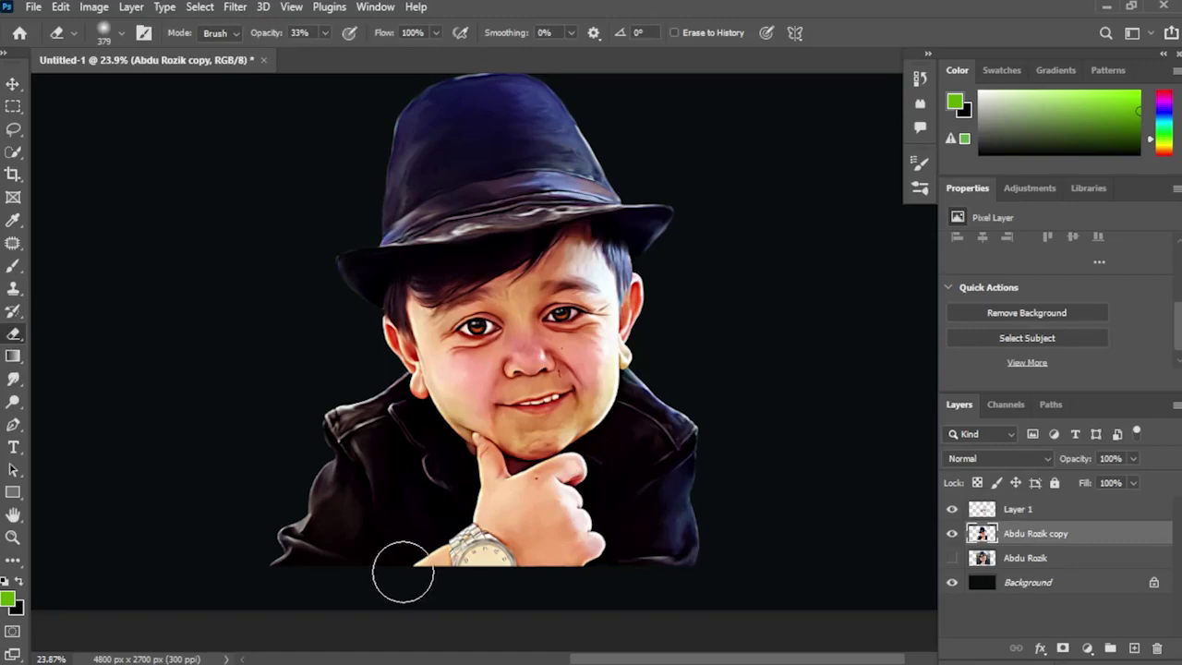
drag(393, 573, 411, 574)
mouse_move(327, 551)
mouse_down()
mouse_move(256, 572)
mouse_move(482, 573)
mouse_move(629, 592)
mouse_move(256, 588)
mouse_up()
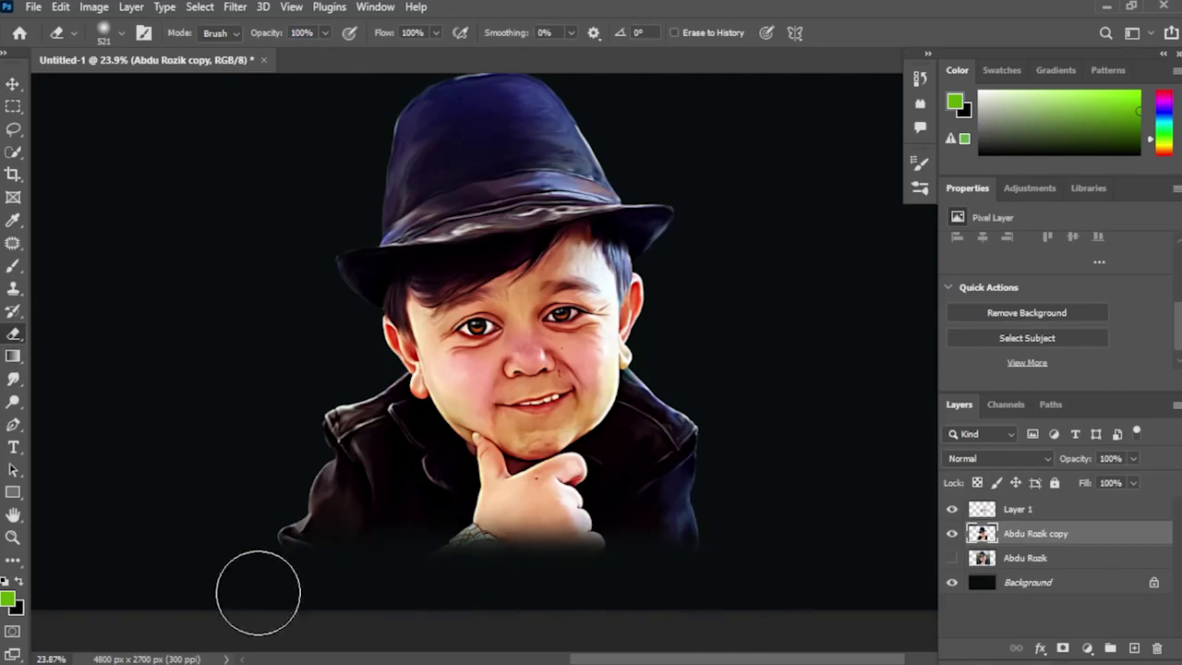
Step: Scale the portrait up to about 106% and centre it higher on the canvas
click(13, 84)
scroll(259, 414, down, 3)
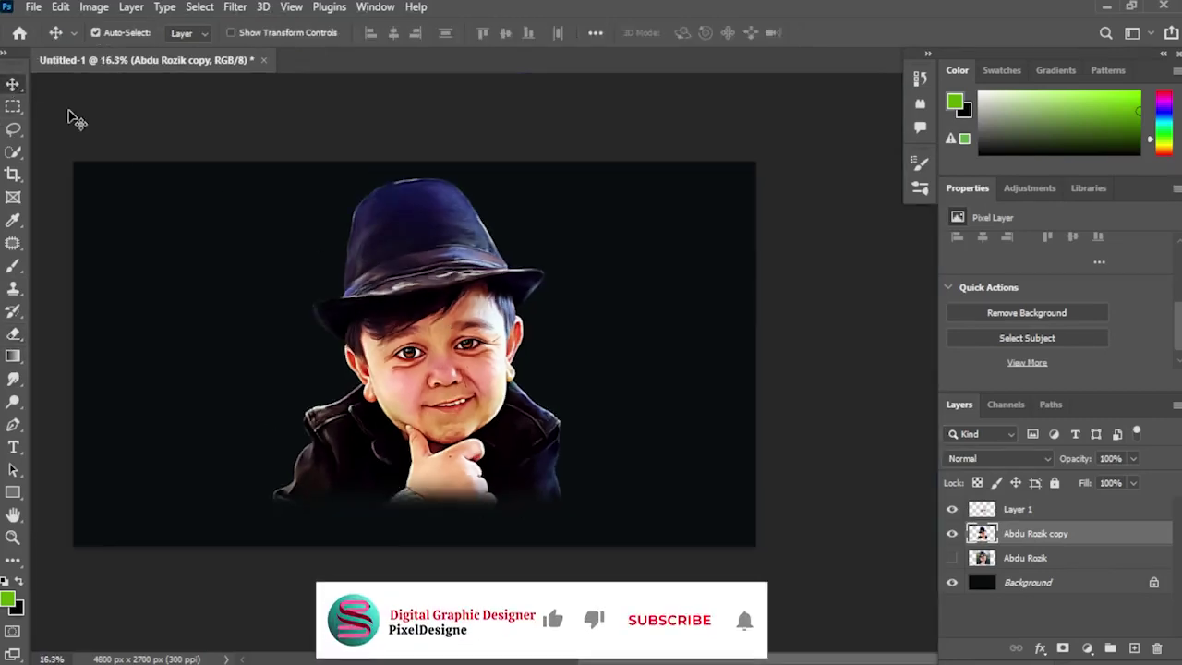
key(ctrl+t)
drag(560, 509, 578, 535)
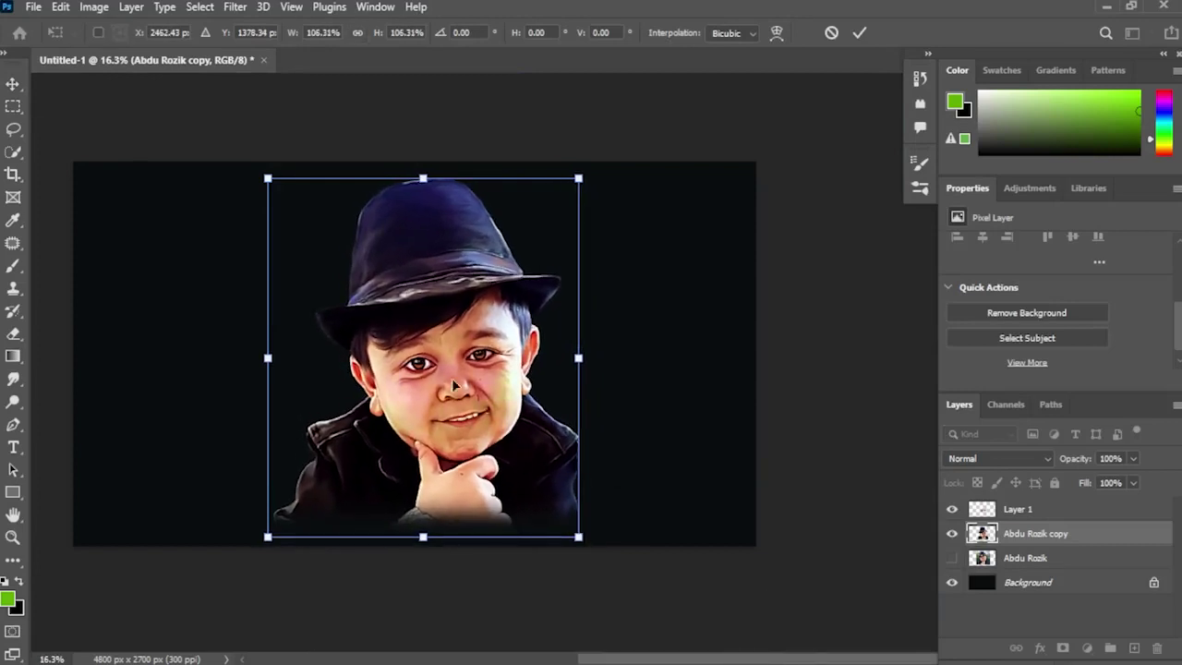
key(Return)
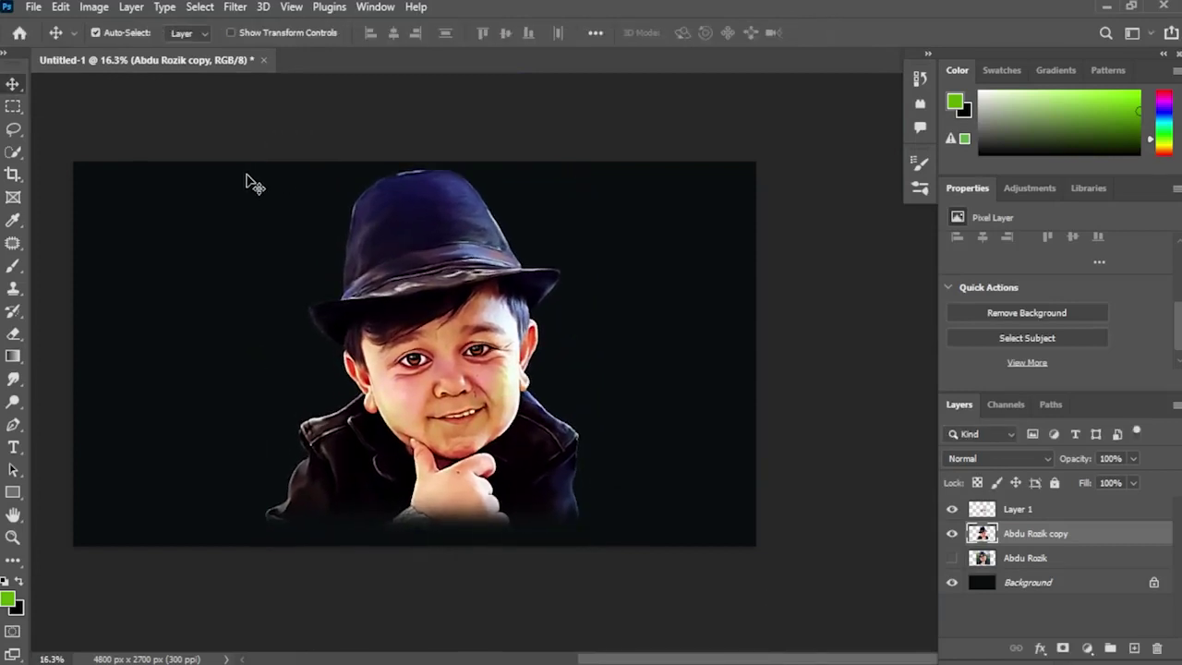
Step: On the Background layer, load the 300 px smoke-like brush from the Digital Painting By Thakur set for the Brush tool
scroll(411, 293, up, 2)
scroll(434, 360, down, 2)
click(1027, 583)
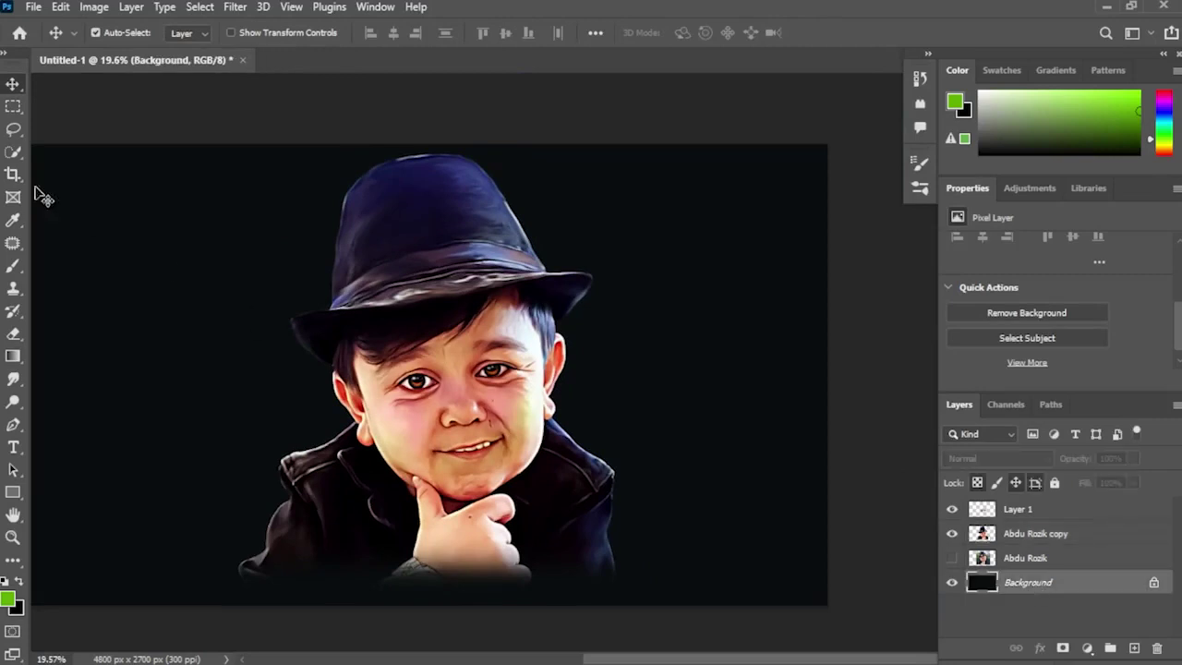
click(13, 269)
click(120, 34)
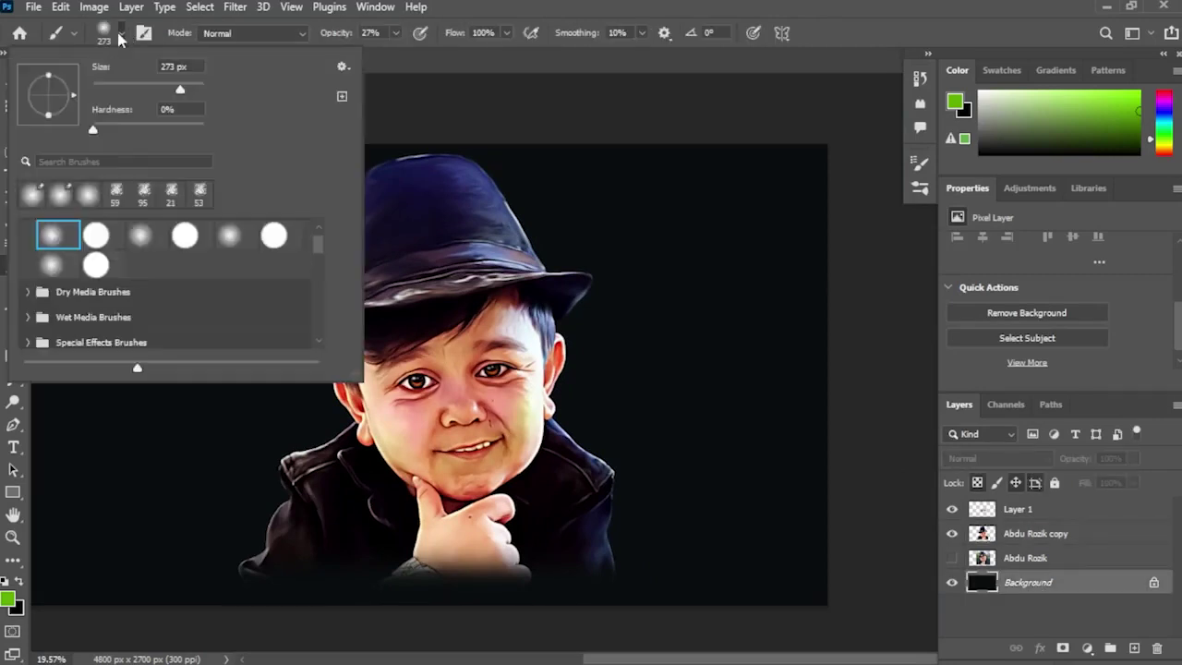
scroll(157, 277, down, 5)
click(154, 270)
scroll(156, 277, down, 2)
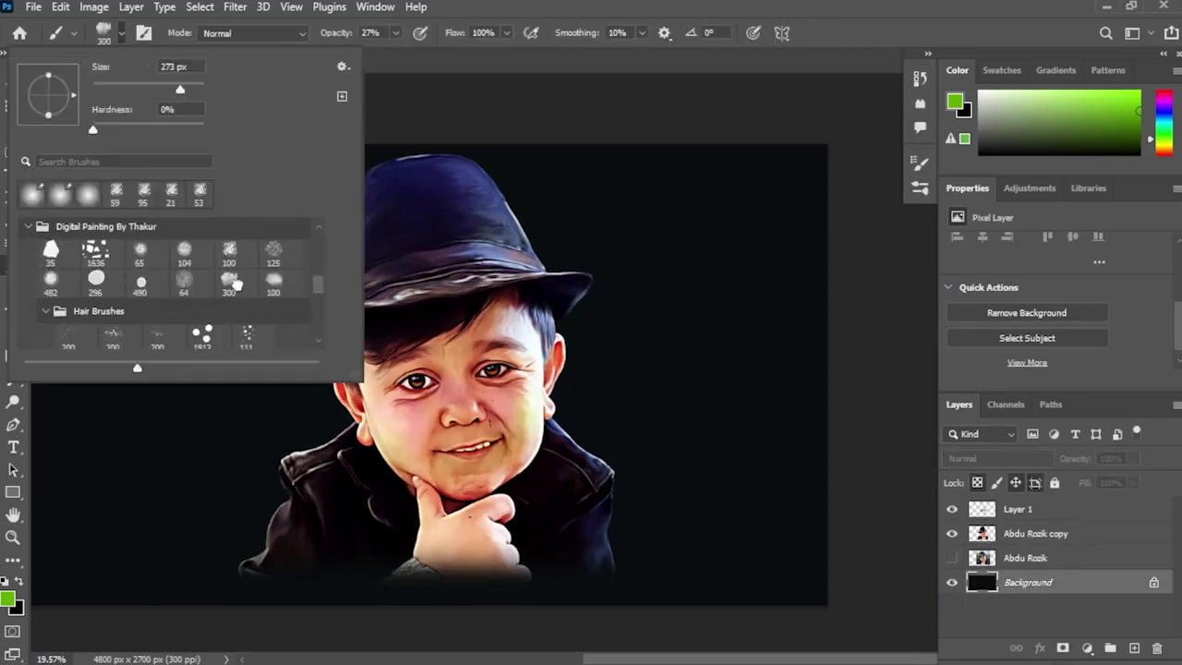
double_click(231, 281)
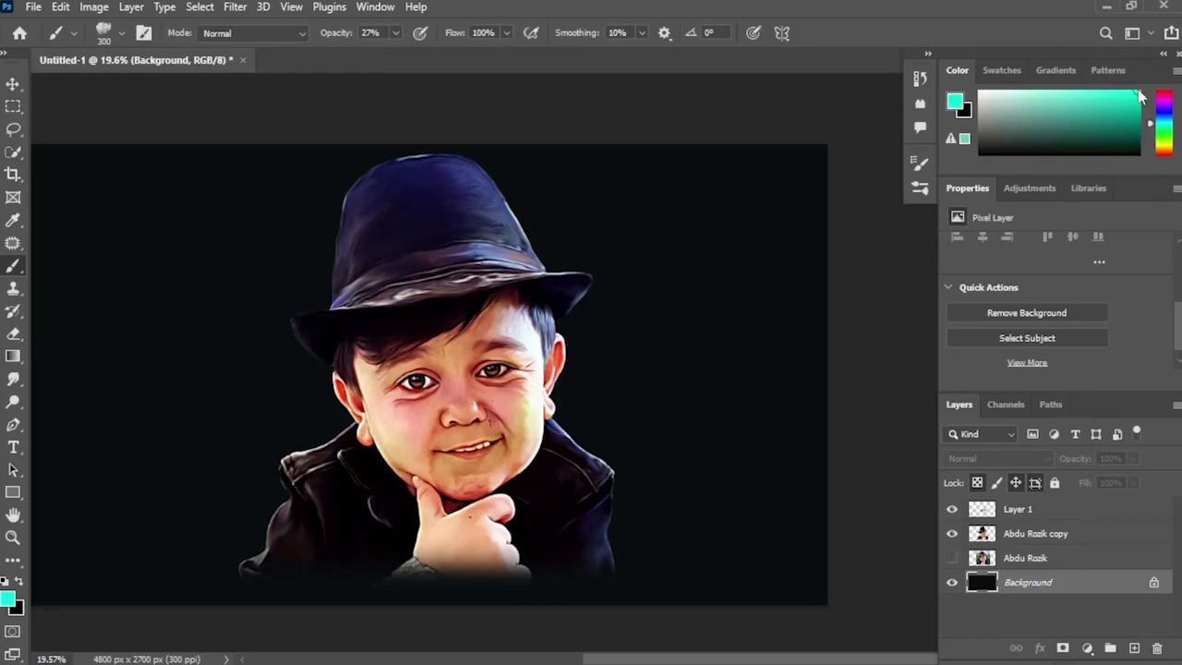
Step: Paint bright turquoise smoke on both sides of the portrait with a 678 px brush at 100% opacity, flanked by darker teal clouds
mouse_move(338, 231)
mouse_down()
mouse_move(304, 432)
mouse_move(311, 365)
mouse_move(261, 533)
mouse_up()
mouse_move(561, 299)
mouse_down()
mouse_move(535, 199)
mouse_move(580, 402)
mouse_move(657, 484)
mouse_up()
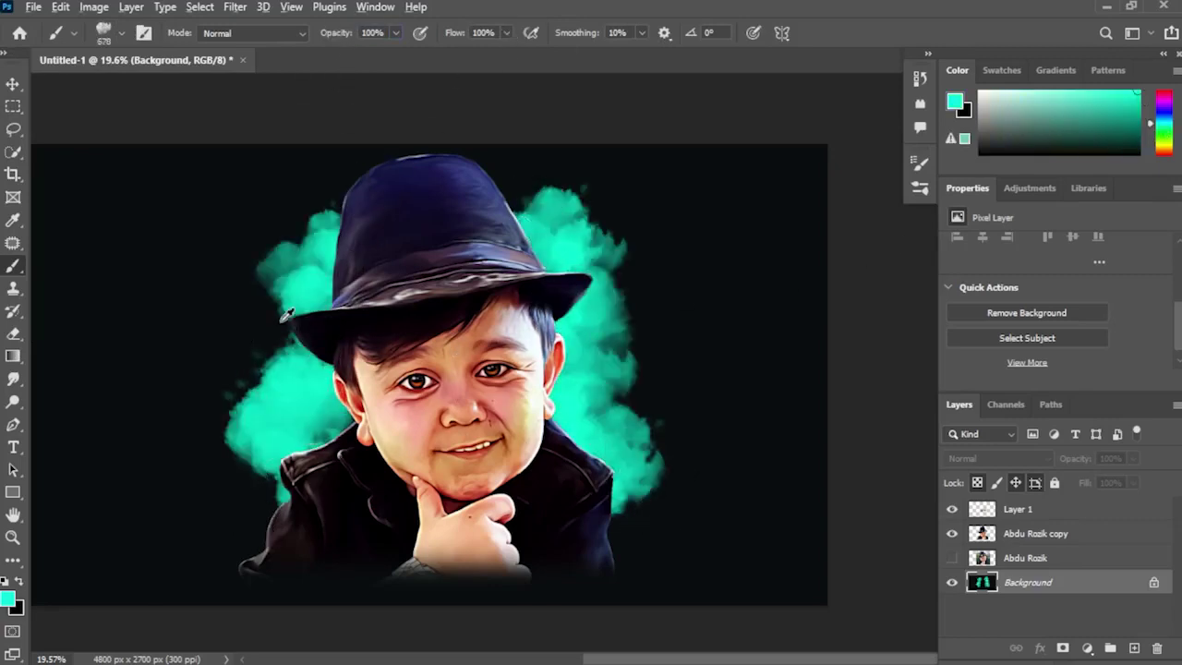
alt+click(275, 265)
mouse_move(250, 236)
mouse_down()
mouse_move(217, 321)
mouse_move(200, 452)
mouse_up()
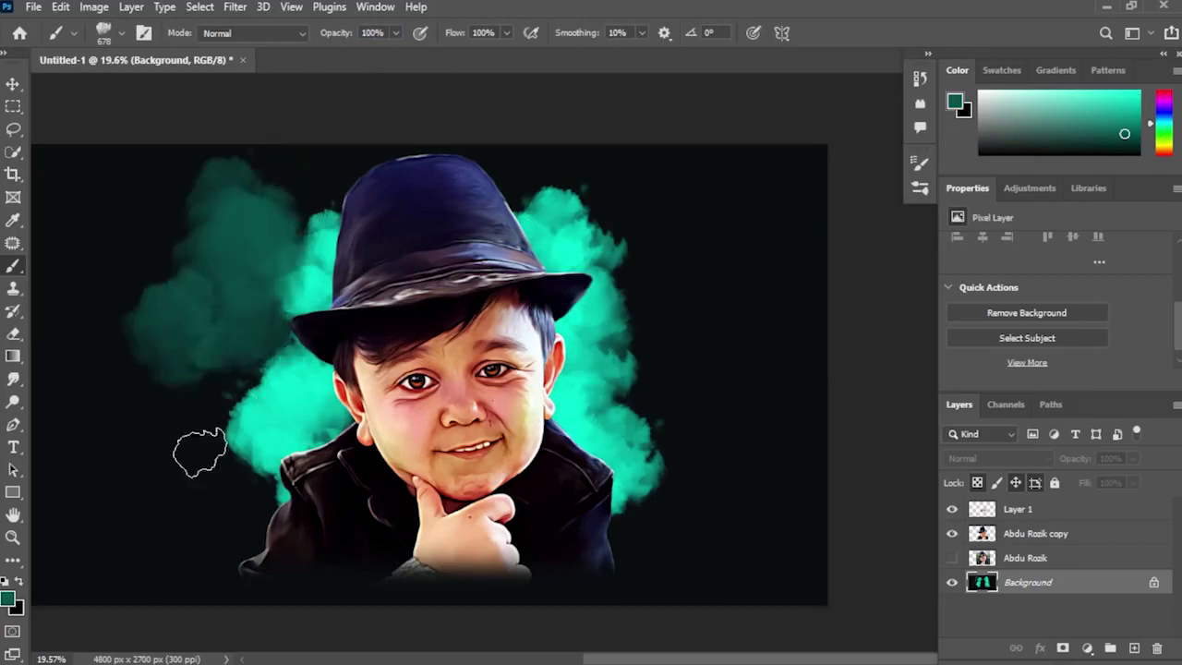
alt+click(628, 333)
drag(634, 250, 624, 325)
Step: Paint smoke around and above the hat, using sampled teal and bright turquoise
alt+click(604, 205)
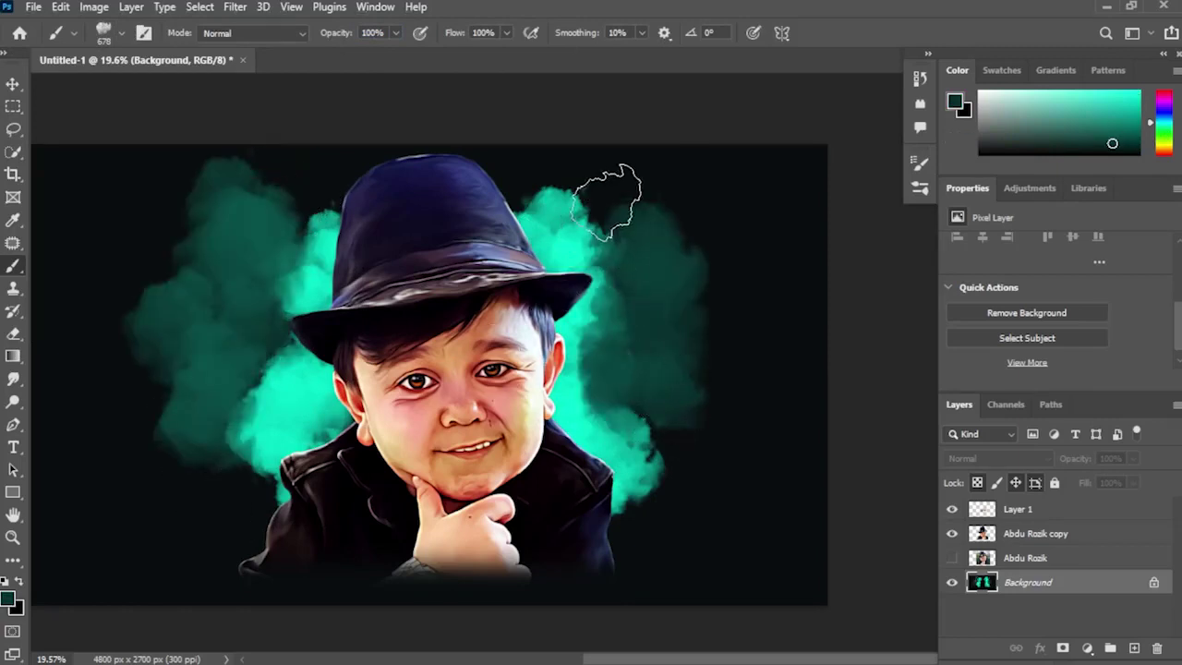
mouse_move(606, 203)
mouse_down()
mouse_move(580, 168)
mouse_move(548, 185)
mouse_move(538, 217)
mouse_up()
mouse_move(374, 149)
mouse_down()
mouse_move(409, 158)
mouse_move(438, 212)
mouse_up()
drag(344, 200, 348, 176)
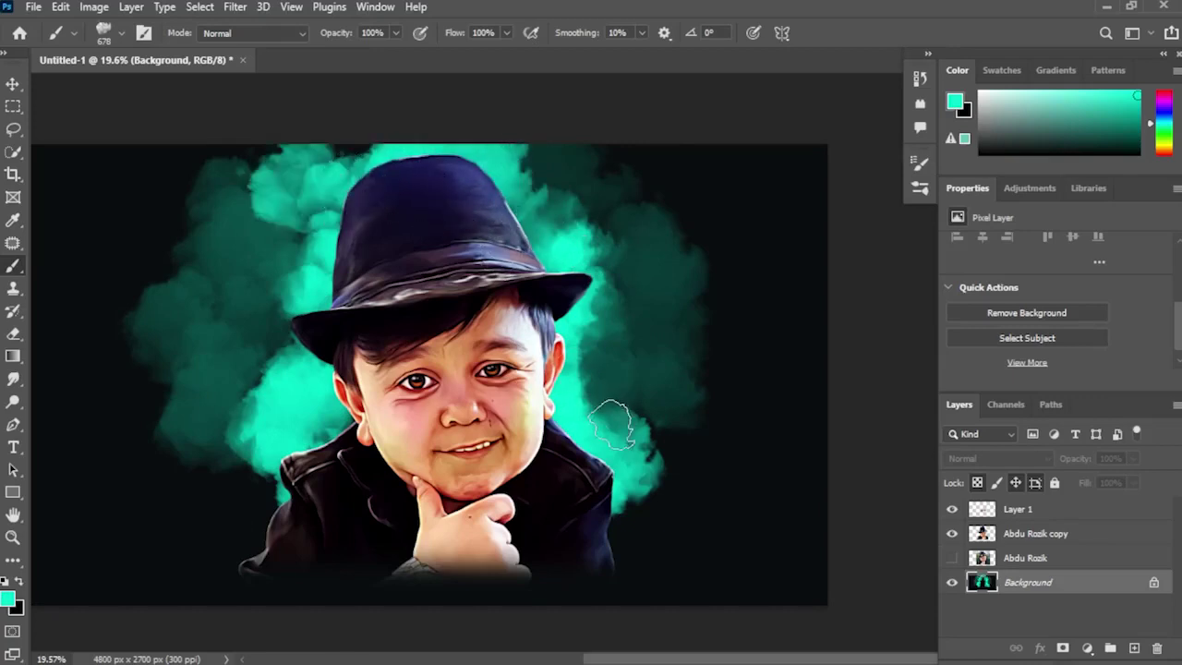
Step: Extend the smoke outward to the right of the portrait with dark teal and near-black green sampled from the background
alt+click(630, 404)
drag(688, 444, 676, 535)
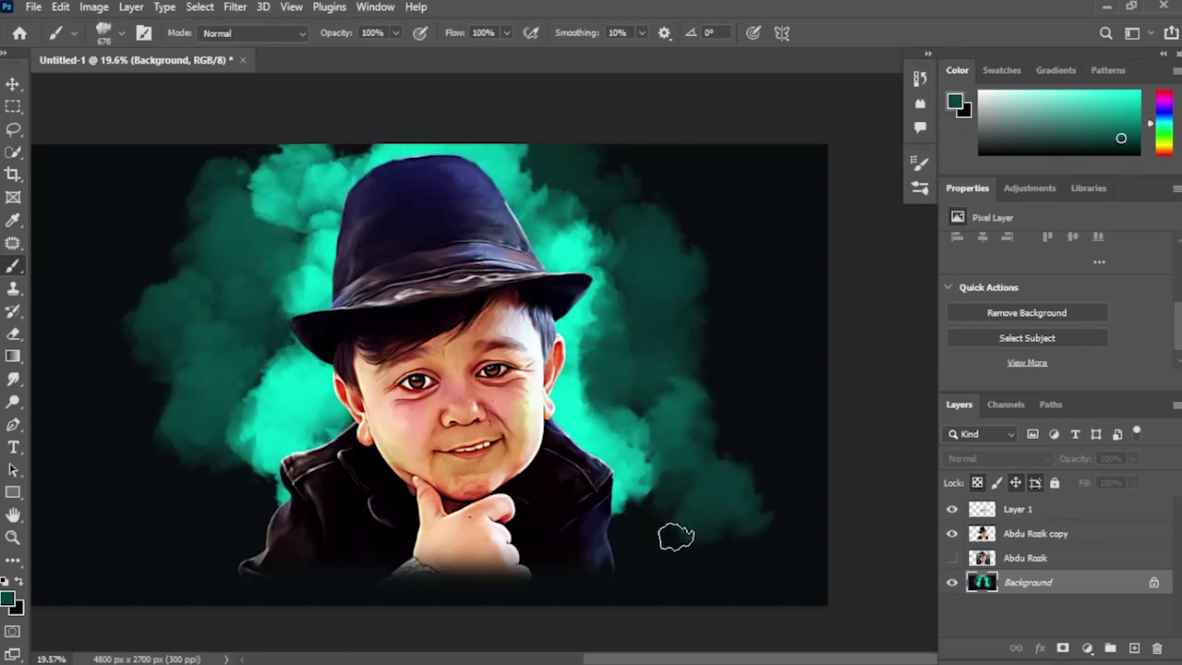
drag(734, 357, 765, 434)
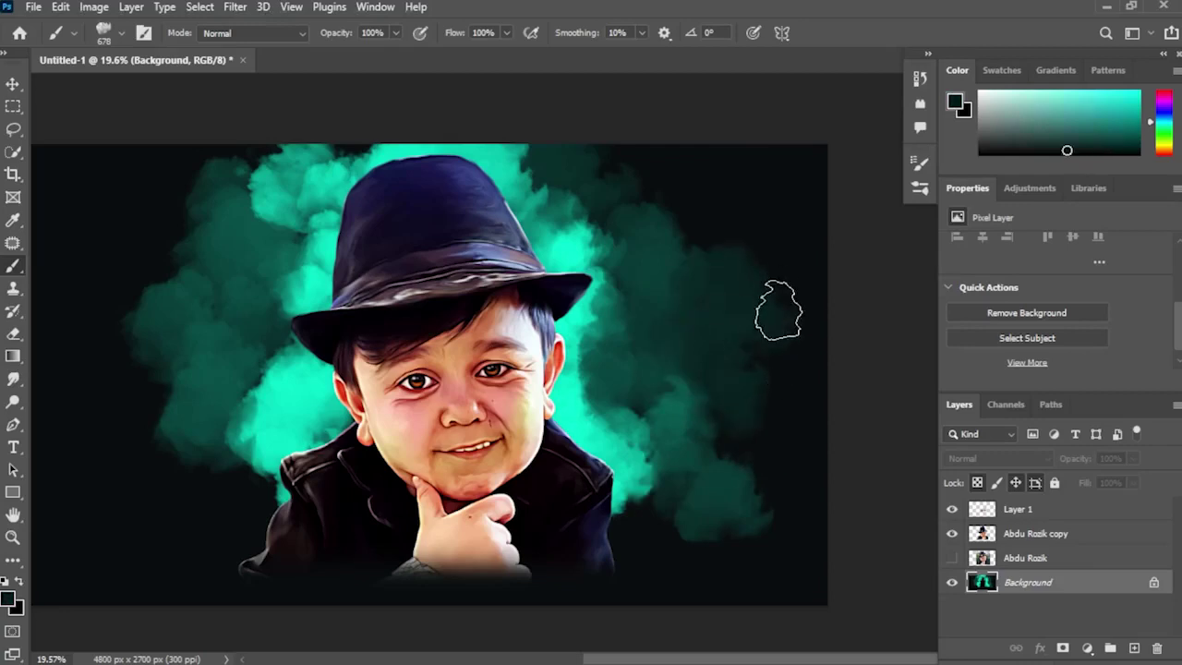
alt+click(739, 235)
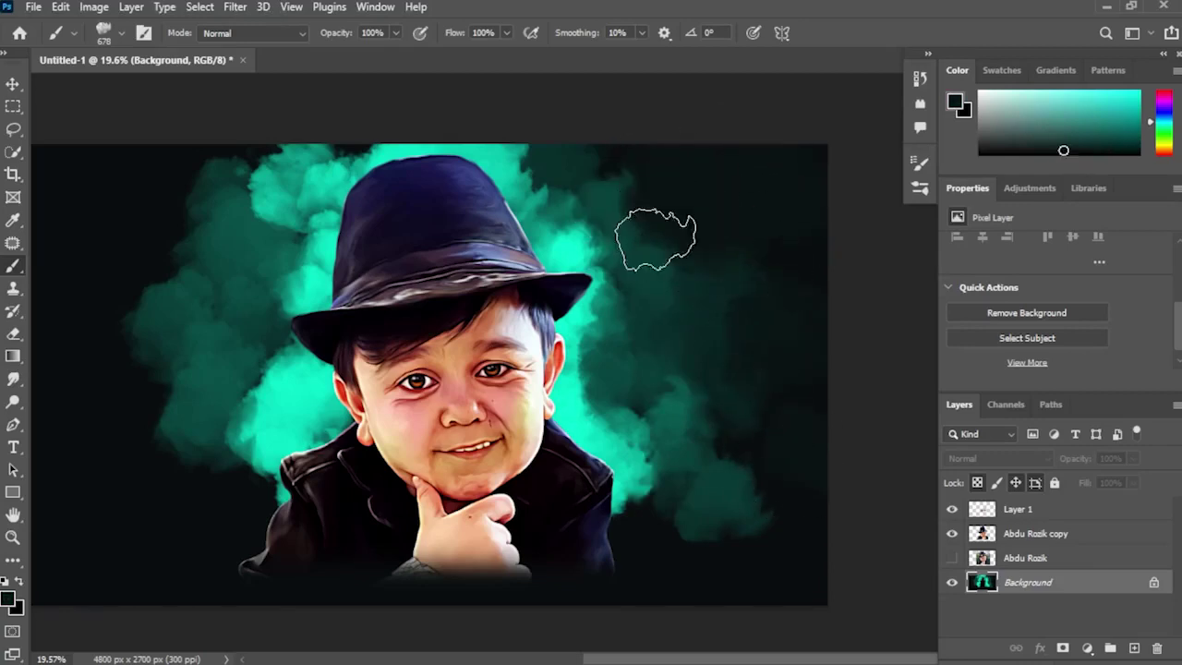
drag(656, 238, 623, 355)
Step: Blend the smoke left of the portrait into the canvas edge with sampled mid-teal and near-black green
alt+click(249, 407)
drag(233, 323, 161, 305)
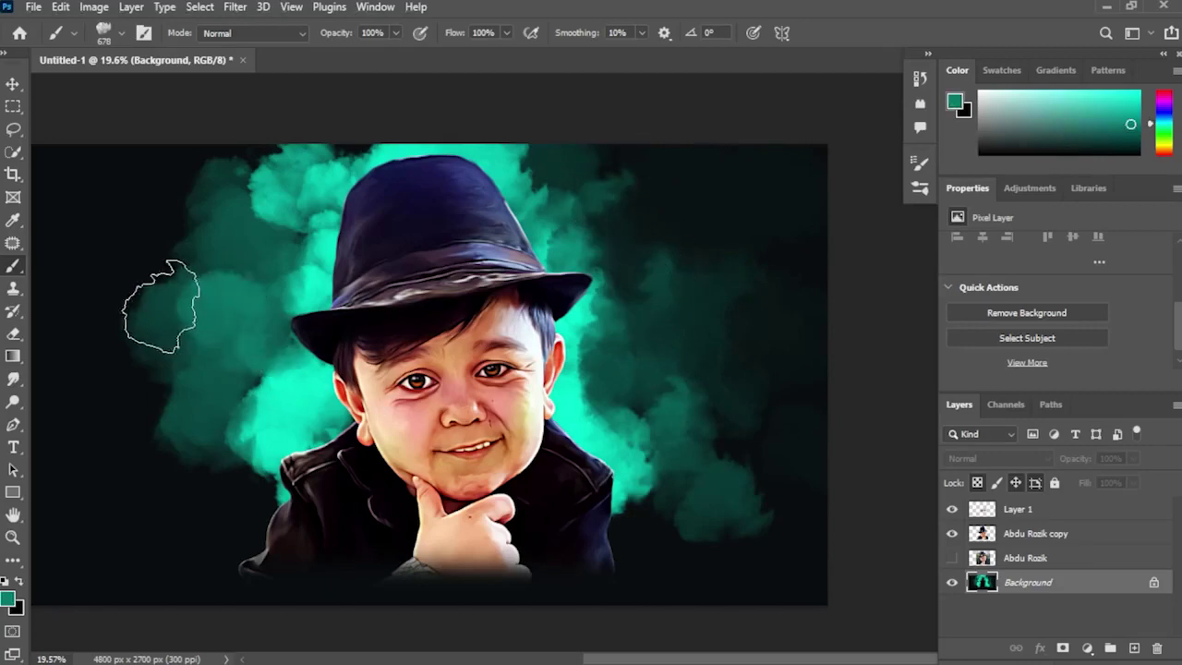
alt+click(166, 432)
drag(123, 366, 124, 462)
alt+click(185, 246)
mouse_move(184, 245)
mouse_down()
mouse_move(92, 251)
mouse_move(163, 232)
mouse_move(232, 158)
mouse_move(163, 353)
mouse_move(164, 526)
mouse_up()
alt+click(122, 267)
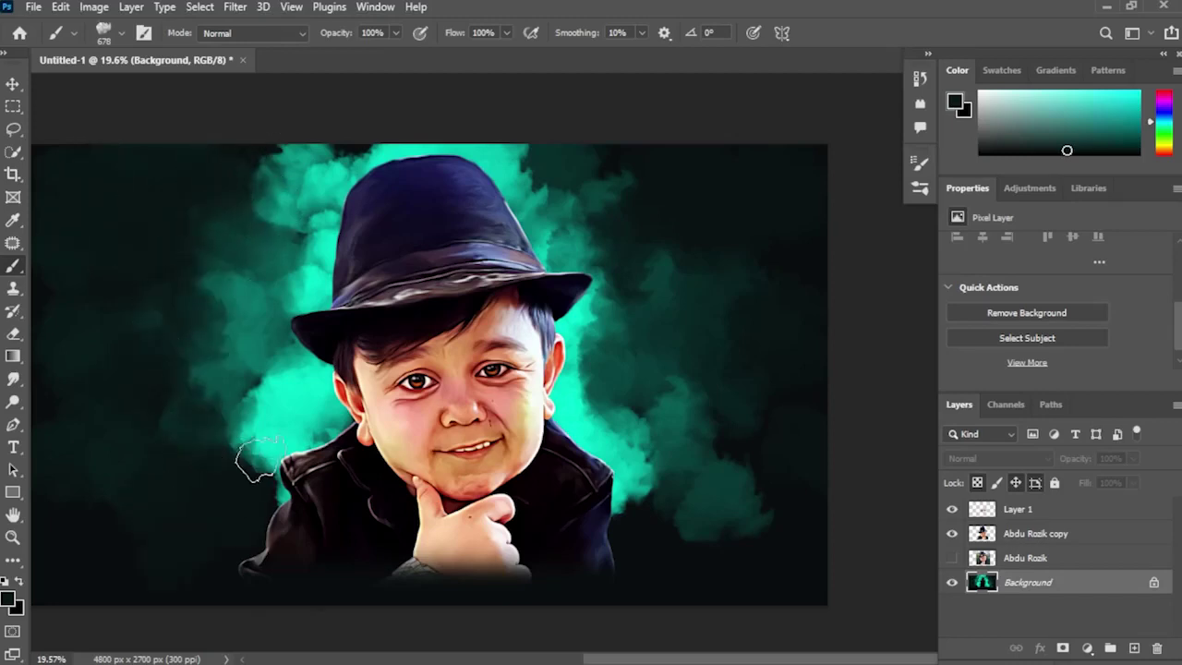
alt+click(238, 447)
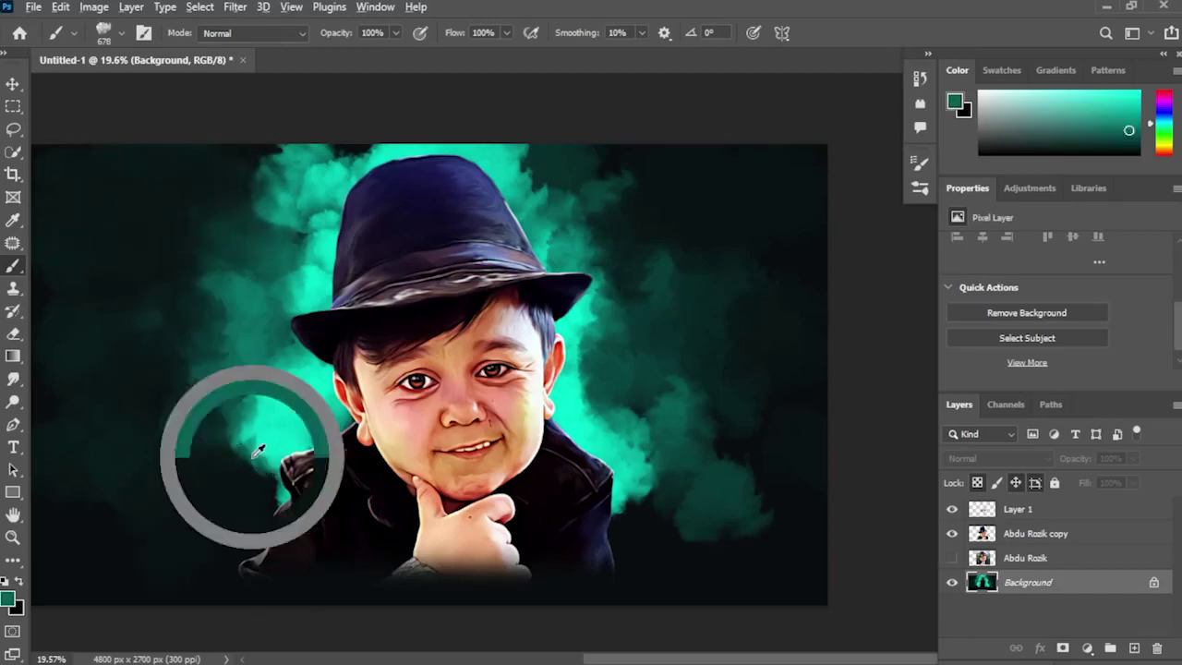
Step: Break up the smoke beside the lower-right shoulder into thin wisps using sampled dark teal and near-black
alt+click(635, 506)
mouse_move(651, 500)
mouse_down()
mouse_move(705, 554)
mouse_move(725, 558)
mouse_up()
alt+click(728, 528)
drag(673, 527, 683, 543)
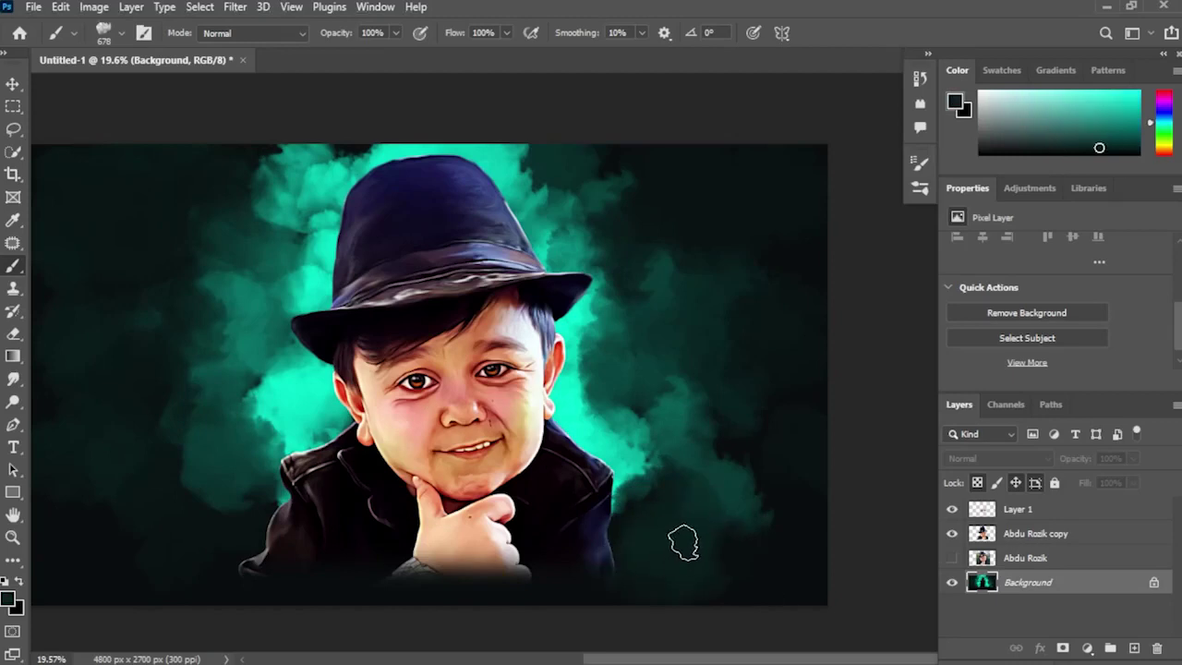
alt+click(96, 584)
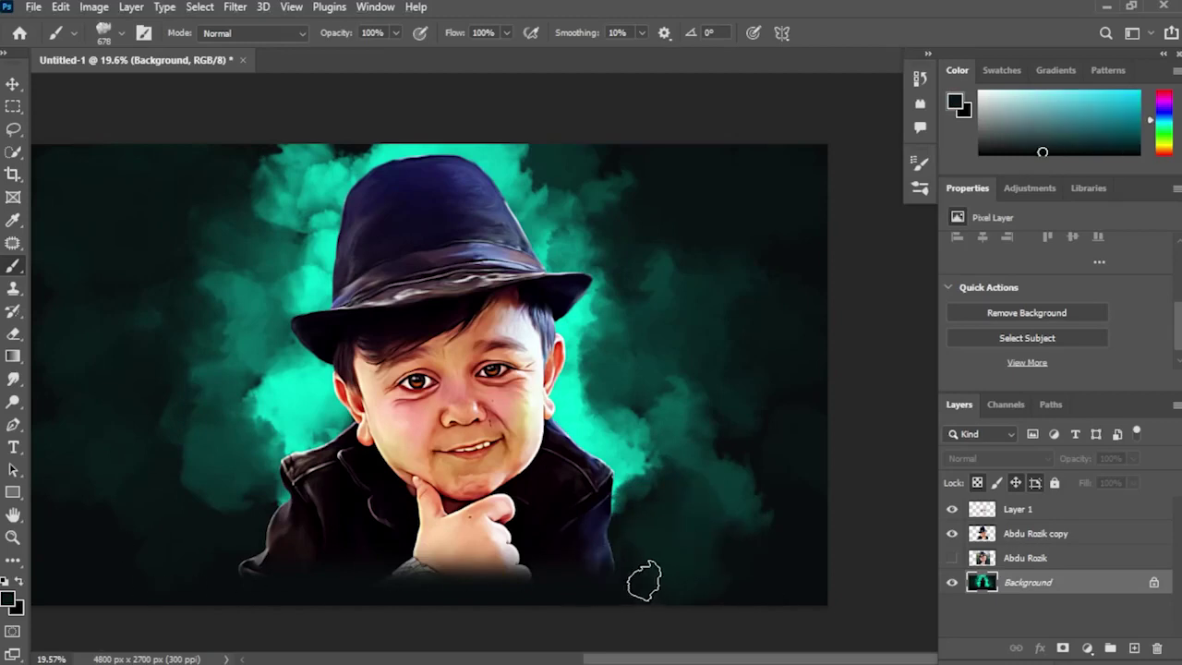
alt+click(699, 415)
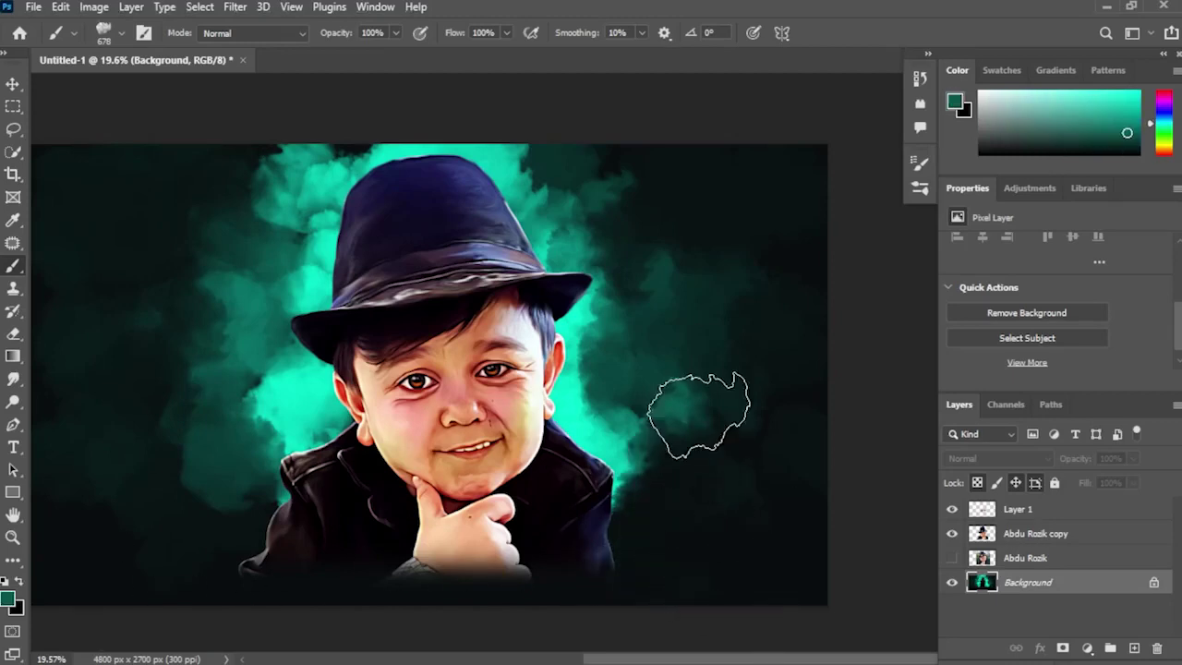
mouse_move(699, 415)
mouse_down()
mouse_move(734, 421)
mouse_move(746, 507)
mouse_up()
alt+click(797, 495)
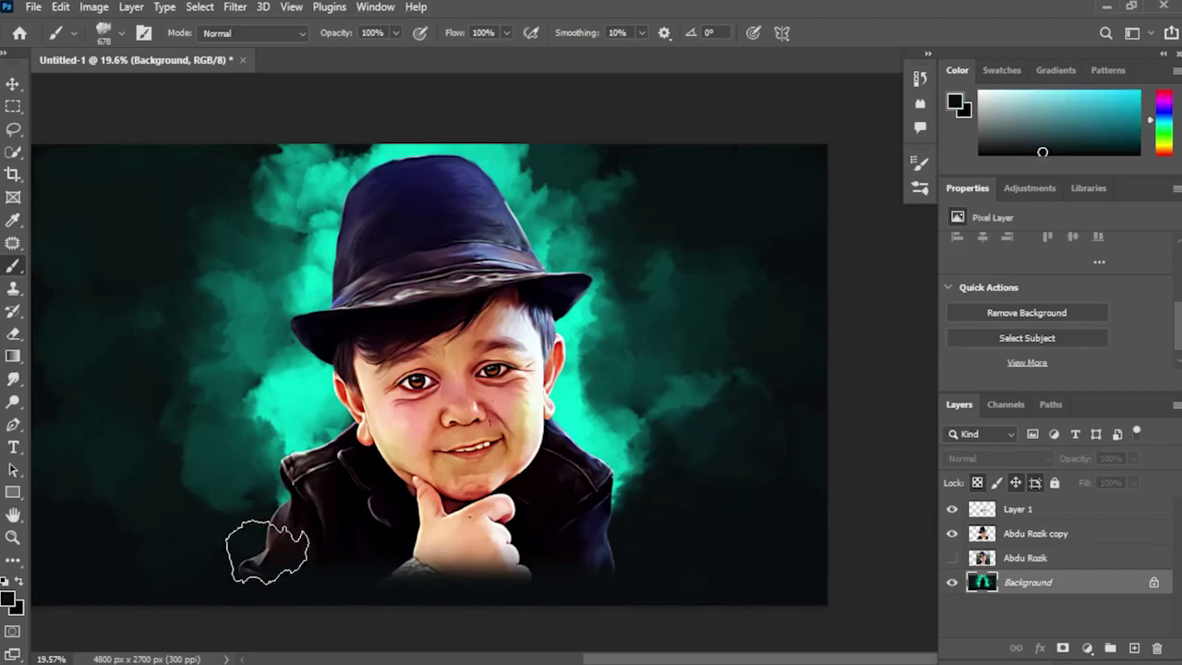
Step: Add mid-teal clouds from the left shoulder up to the left side of the hat
alt+click(224, 506)
mouse_move(217, 499)
mouse_down()
mouse_move(191, 507)
mouse_move(238, 404)
mouse_move(209, 445)
mouse_move(198, 378)
mouse_move(175, 483)
mouse_move(298, 150)
mouse_move(354, 148)
mouse_up()
alt+click(250, 391)
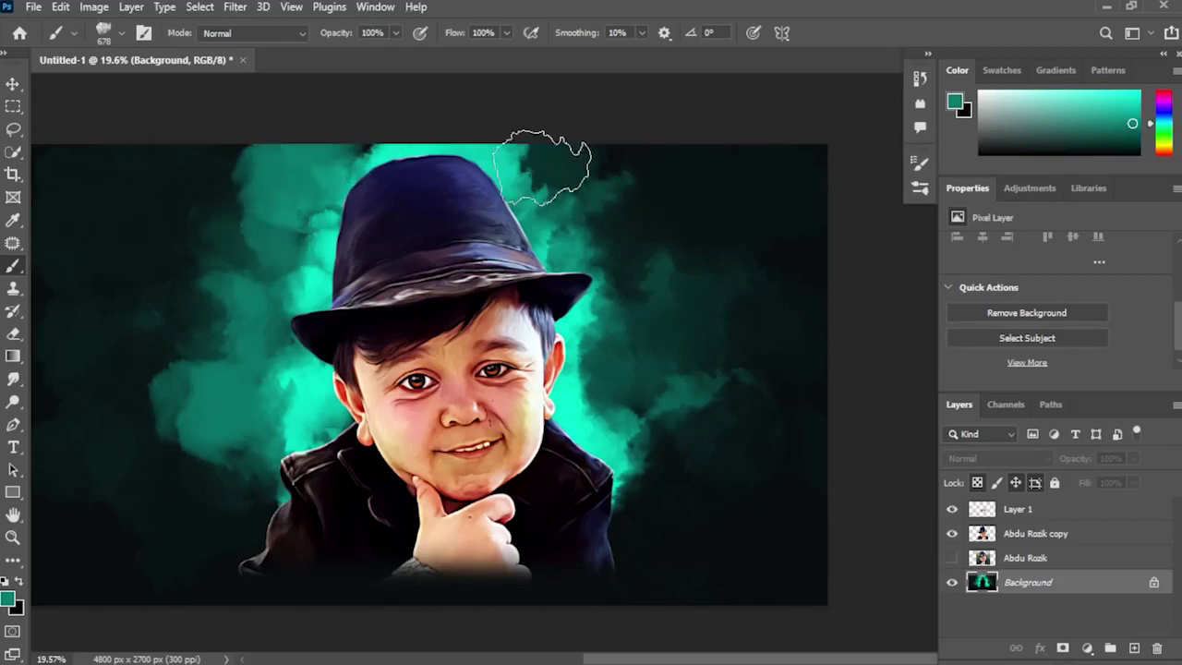
Step: Brighten the smoke right of the hat and face with turquoise and teal, fading its outer edge with near-black
drag(542, 167, 568, 176)
mouse_move(586, 392)
mouse_down()
mouse_move(638, 409)
mouse_move(596, 224)
mouse_up()
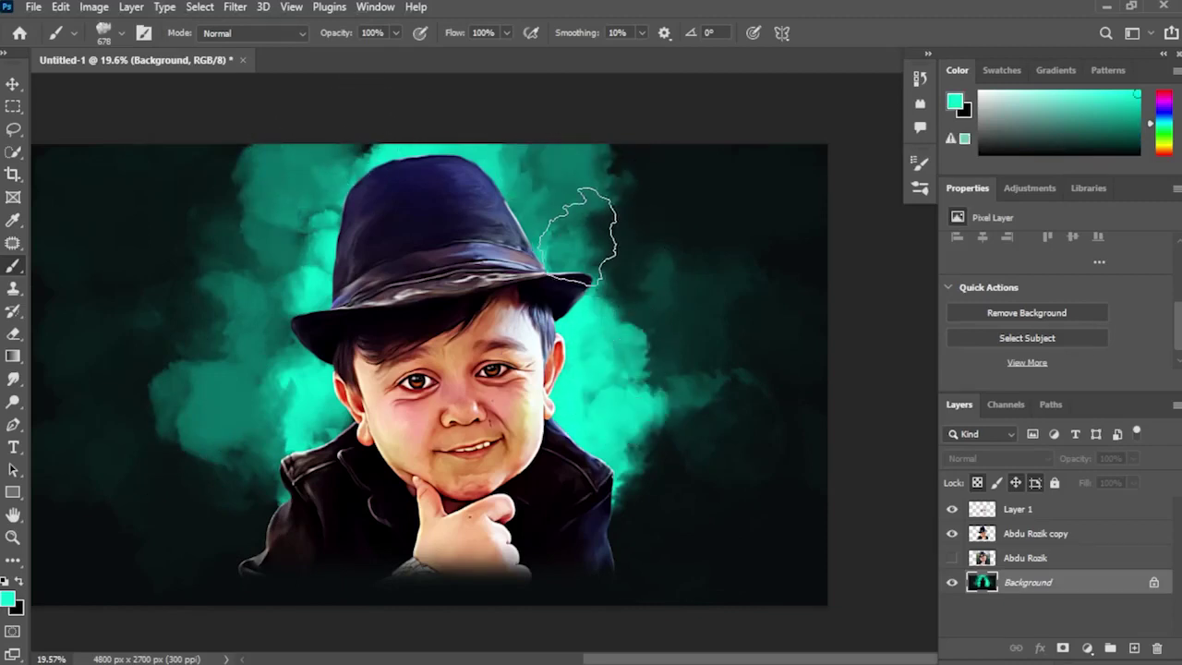
mouse_move(598, 182)
mouse_down()
mouse_move(680, 308)
mouse_move(716, 249)
mouse_up()
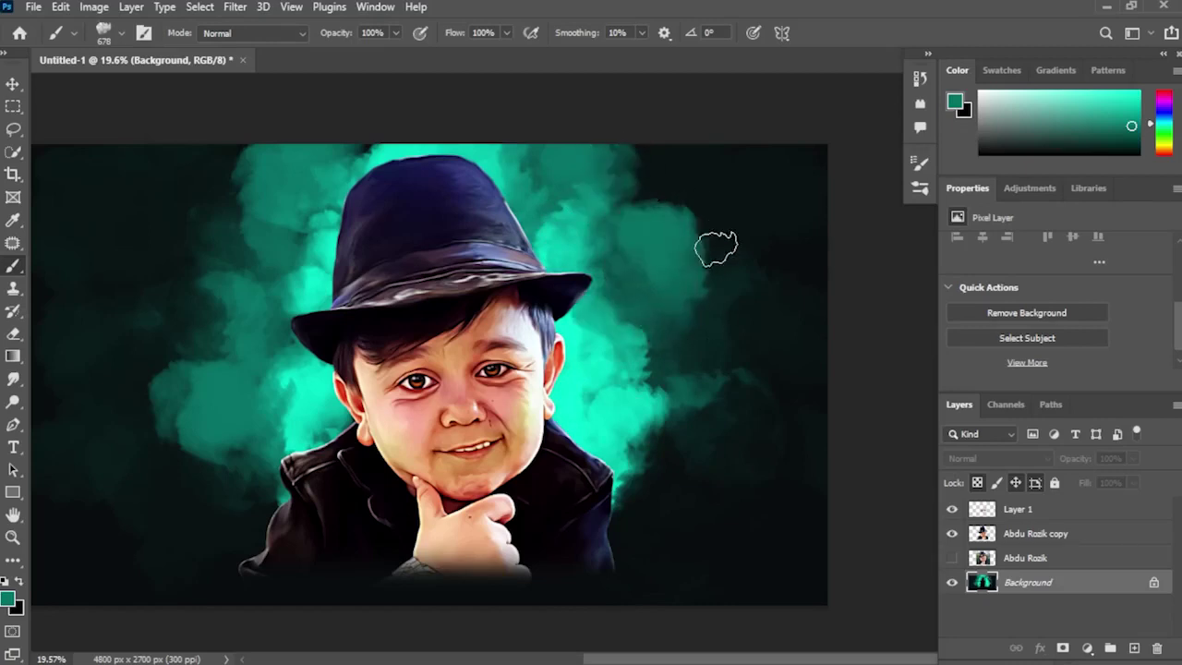
drag(679, 209, 722, 321)
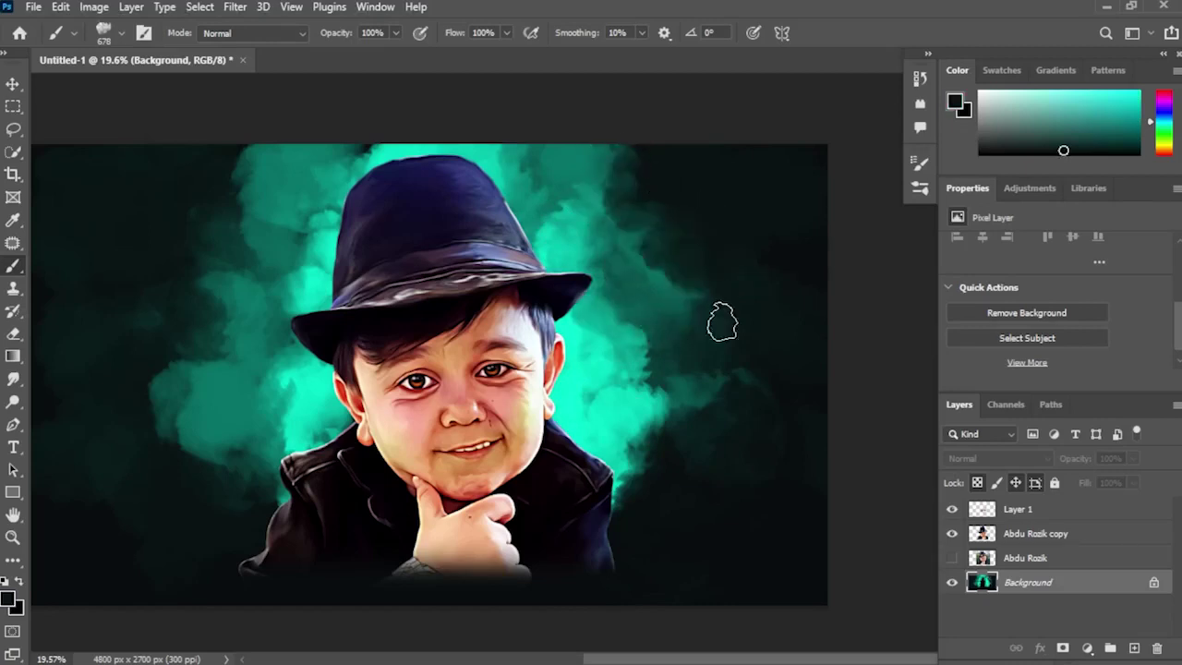
Step: Soften the far-left smoke into faint dark wisps using dark greens sampled around it
alt+click(156, 397)
drag(192, 353, 134, 309)
drag(180, 390, 134, 412)
alt+click(186, 434)
mouse_move(128, 285)
mouse_down()
mouse_move(177, 309)
mouse_move(103, 256)
mouse_up()
alt+click(161, 377)
alt+click(199, 466)
drag(182, 440, 111, 459)
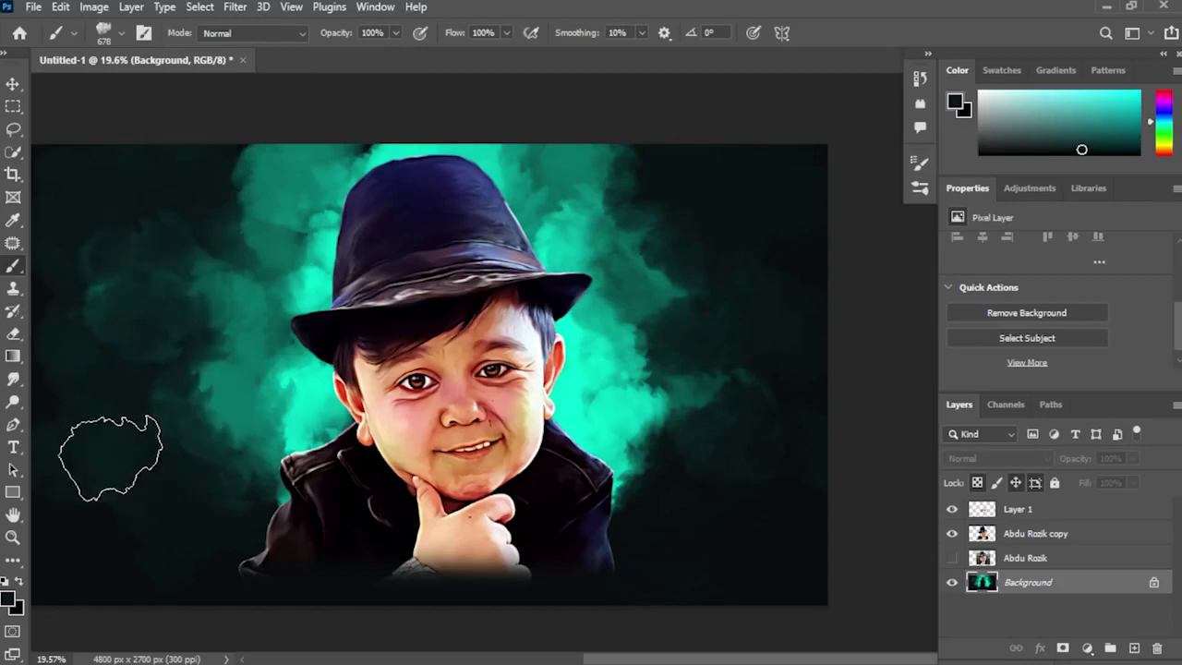
Step: Paint bright turquoise highlights into the smoke left of the hat and face, broken up with darker sampled teal
alt+click(305, 404)
drag(254, 334, 249, 373)
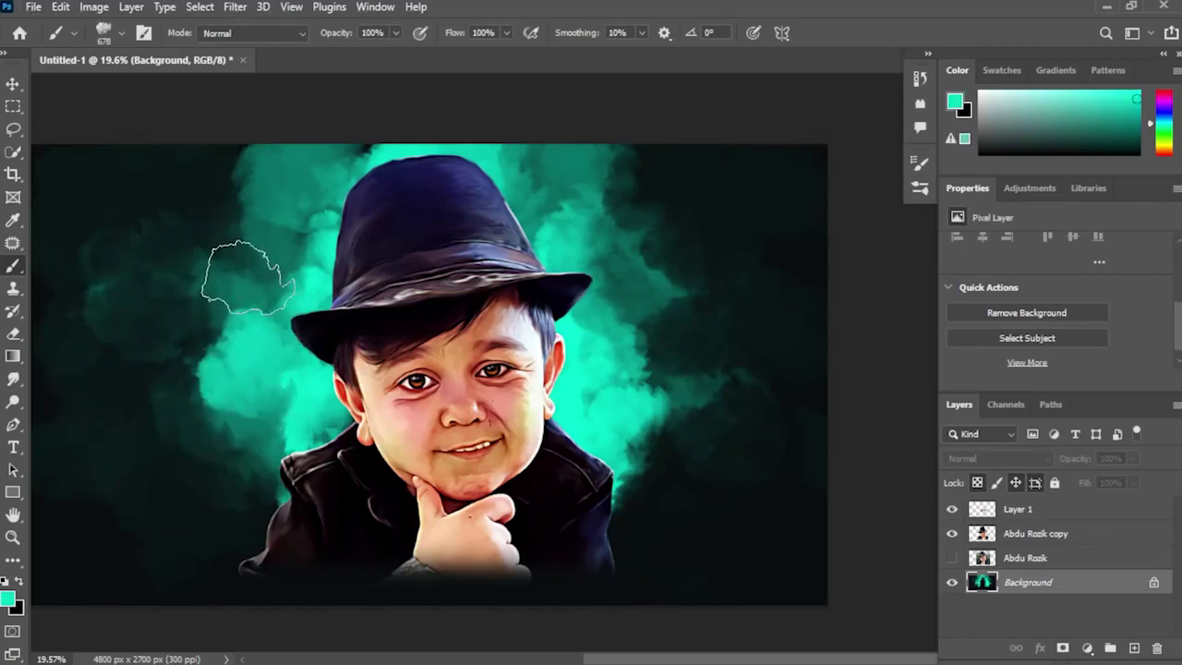
mouse_move(250, 233)
mouse_down()
mouse_move(300, 198)
mouse_move(286, 247)
mouse_move(222, 176)
mouse_move(213, 459)
mouse_up()
alt+click(264, 225)
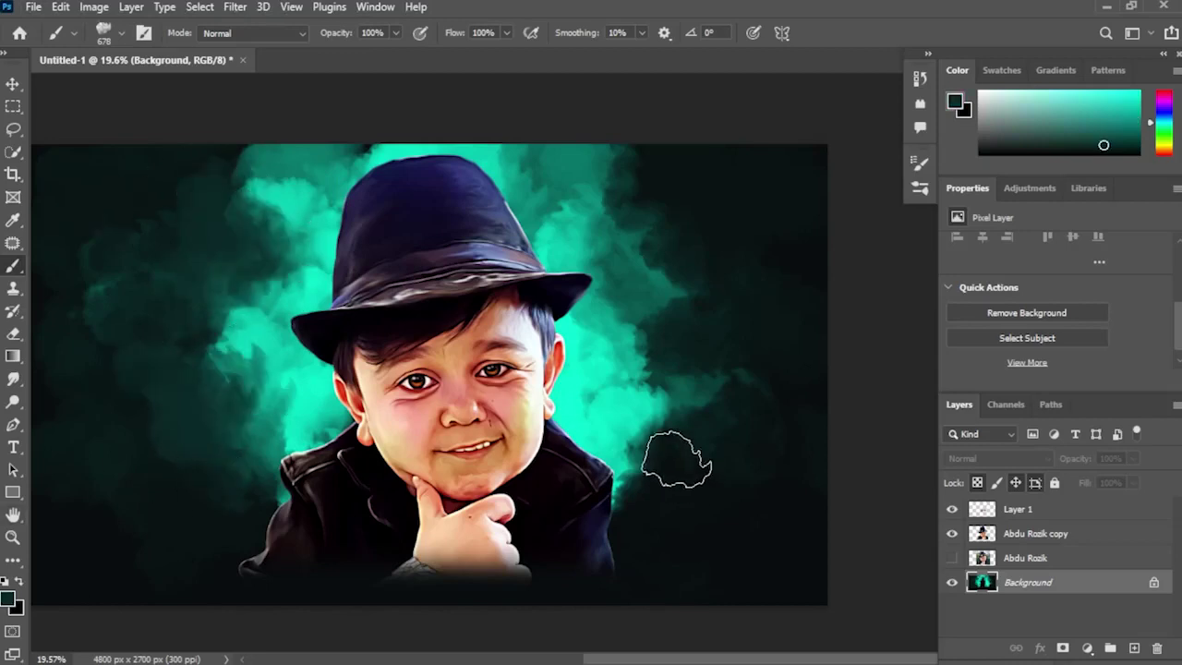
Step: Reshape the smoke beside the right cheek and shoulder with sampled teal and dark green
alt+click(644, 345)
drag(676, 387, 677, 356)
alt+click(701, 398)
mouse_move(683, 434)
mouse_down()
mouse_move(695, 355)
mouse_move(688, 411)
mouse_move(644, 449)
mouse_up()
alt+click(746, 404)
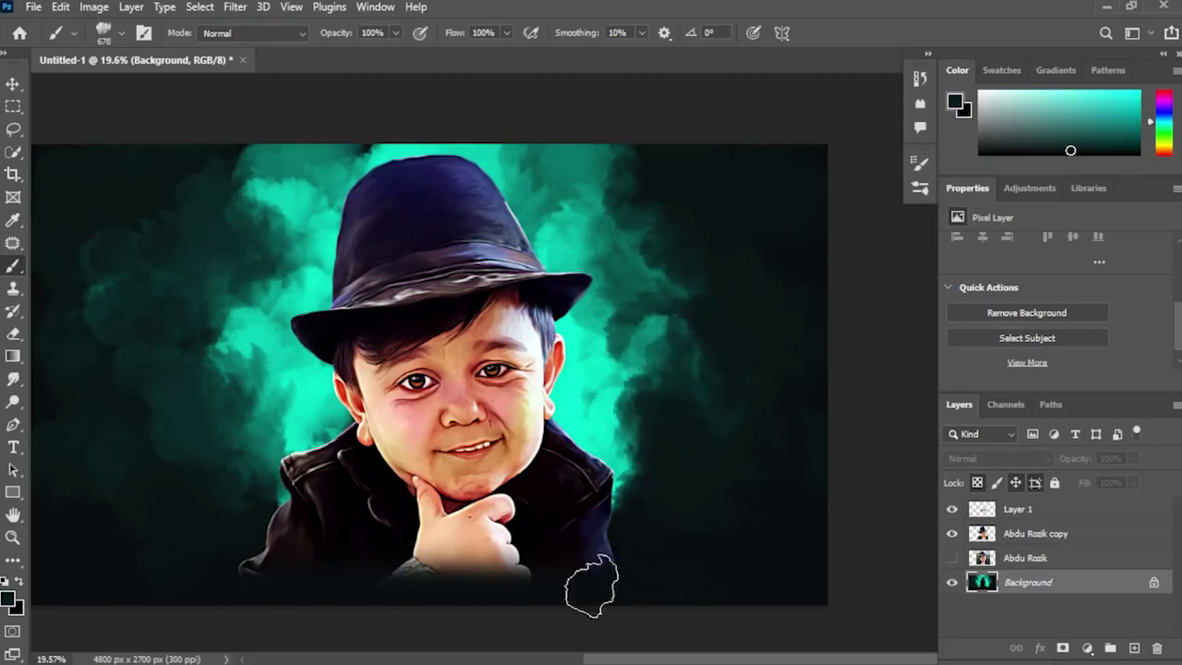
Step: Build up teal clouds in the upper-right background and blend them into a dark green haze toward the edge
alt+click(349, 176)
mouse_move(573, 176)
mouse_down()
mouse_move(673, 237)
mouse_move(716, 212)
mouse_up()
alt+click(753, 233)
mouse_move(725, 252)
mouse_down()
mouse_move(673, 208)
mouse_move(727, 284)
mouse_move(683, 243)
mouse_move(752, 389)
mouse_up()
alt+click(659, 323)
alt+click(803, 420)
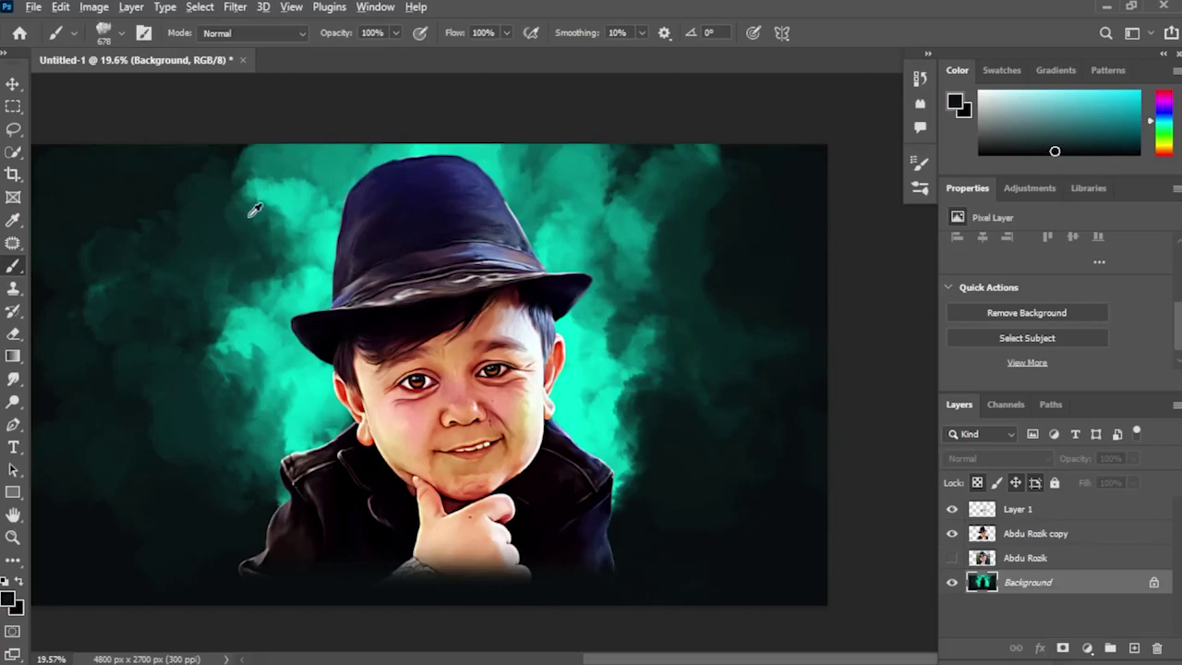
Step: Layer sampled teal over the smoke left of the face and down the right side of the portrait
alt+click(292, 207)
mouse_move(275, 182)
mouse_down()
mouse_move(230, 277)
mouse_move(206, 441)
mouse_move(222, 434)
mouse_up()
alt+click(633, 267)
mouse_move(654, 213)
mouse_down()
mouse_move(678, 267)
mouse_move(641, 422)
mouse_move(730, 517)
mouse_up()
Step: Spread dark teal haze to both outer edges at 53% brush opacity, and sample near-black to darken the lower background
alt+click(158, 245)
mouse_move(158, 245)
mouse_down()
mouse_move(94, 201)
mouse_move(180, 197)
mouse_move(204, 174)
mouse_move(92, 489)
mouse_up()
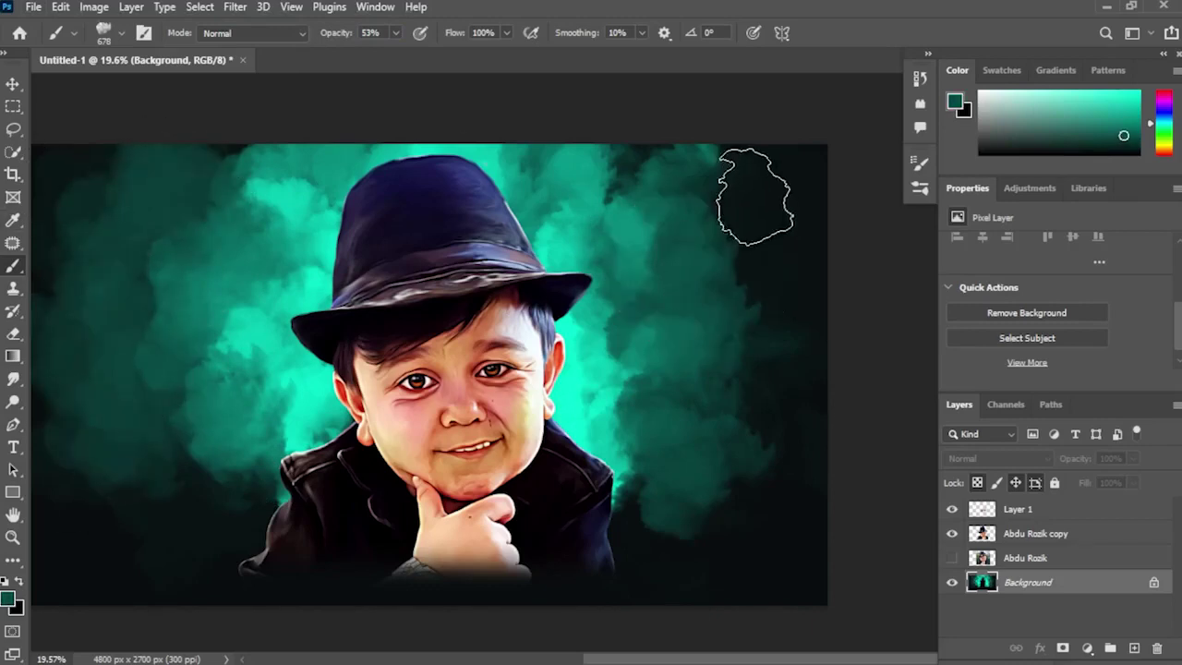
drag(752, 193, 804, 422)
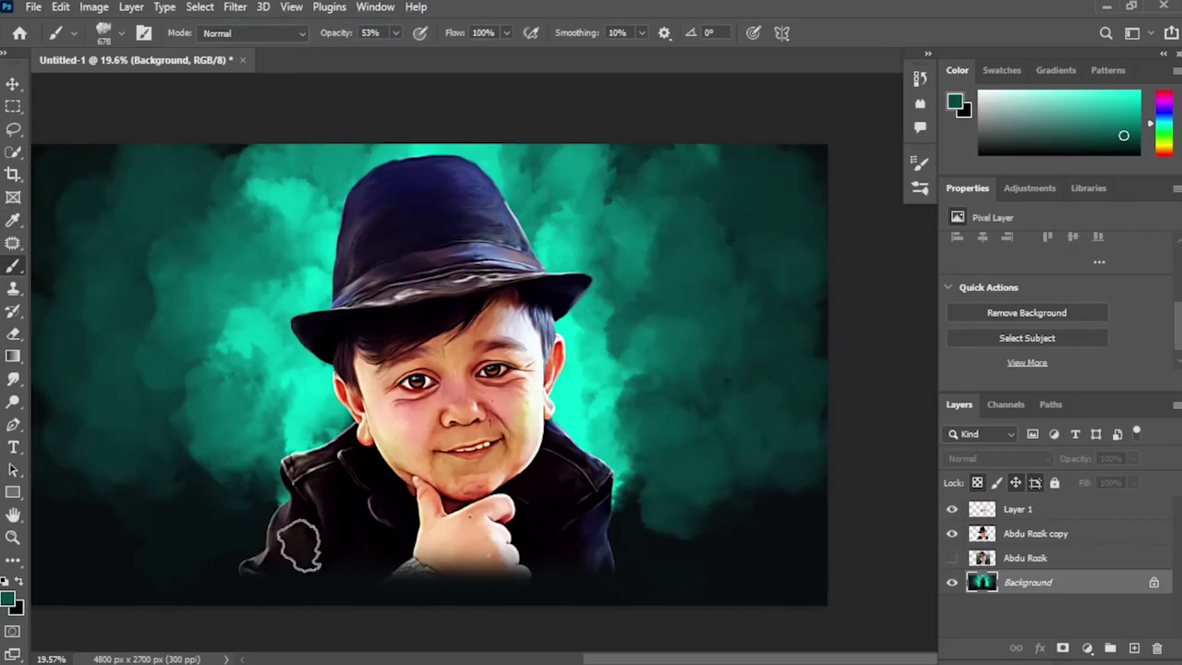
alt+click(109, 567)
alt+click(707, 564)
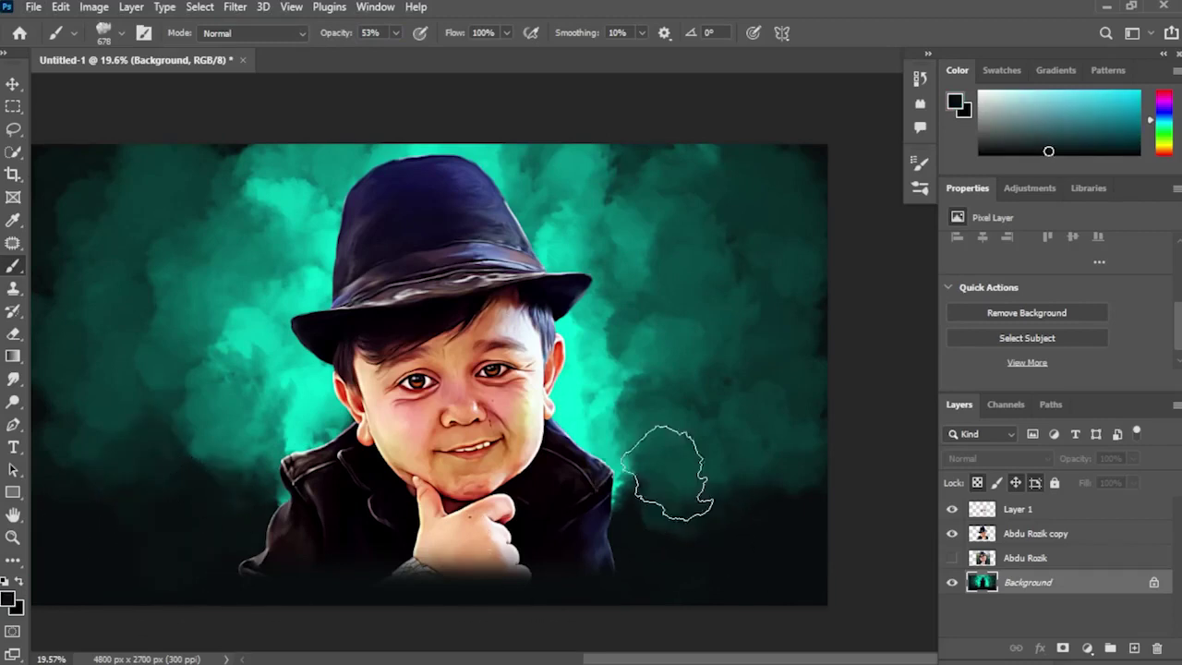
Step: Brush near-black over the lower smoke beyond the portrait's right shoulder to finish the dark haze
mouse_move(672, 473)
mouse_down()
mouse_move(735, 525)
mouse_move(579, 554)
mouse_move(674, 523)
mouse_up()
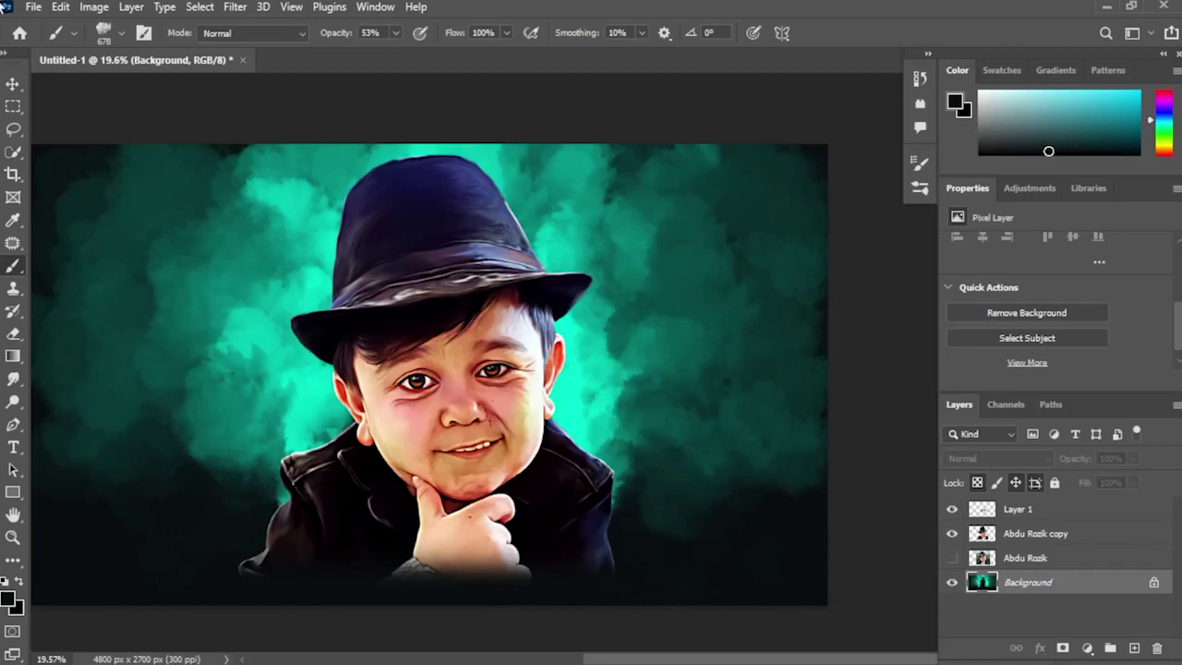
key(v)
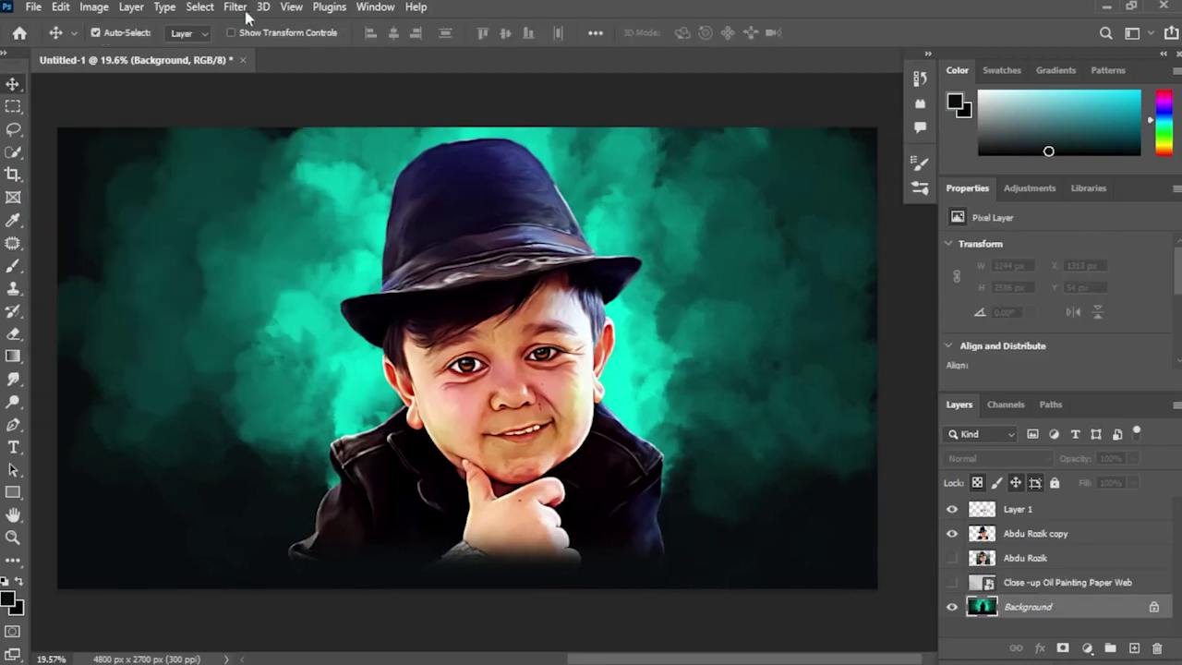
Step: Open the Filter Gallery for the Background layer and choose the Texturizer filter
click(235, 6)
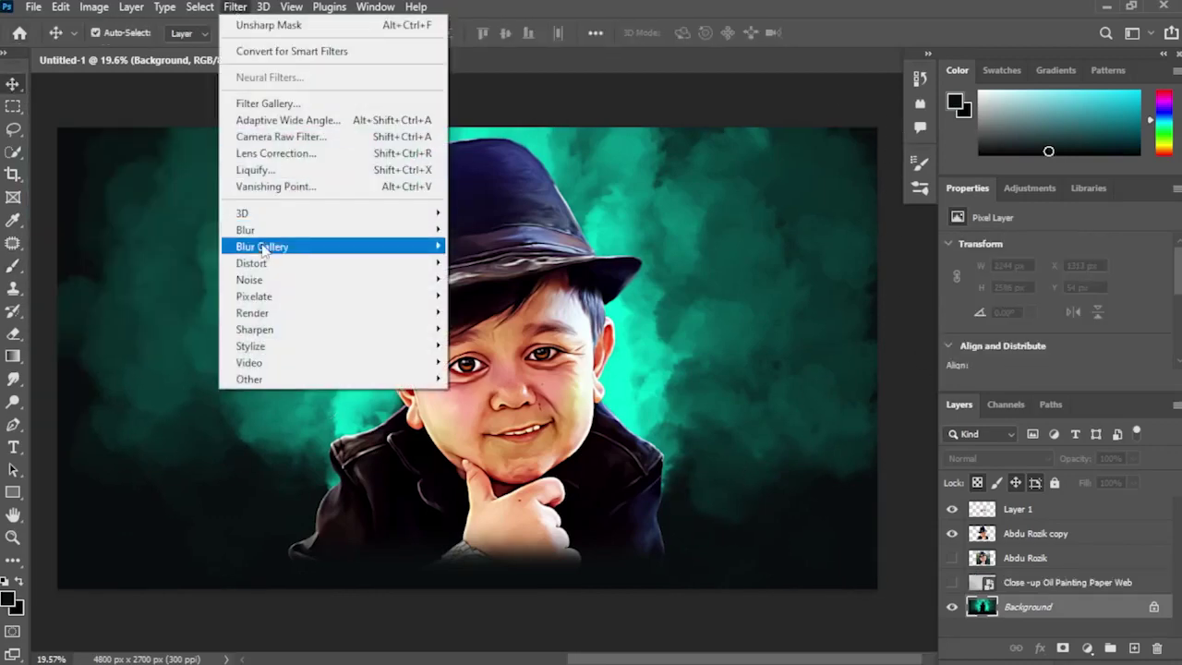
click(282, 111)
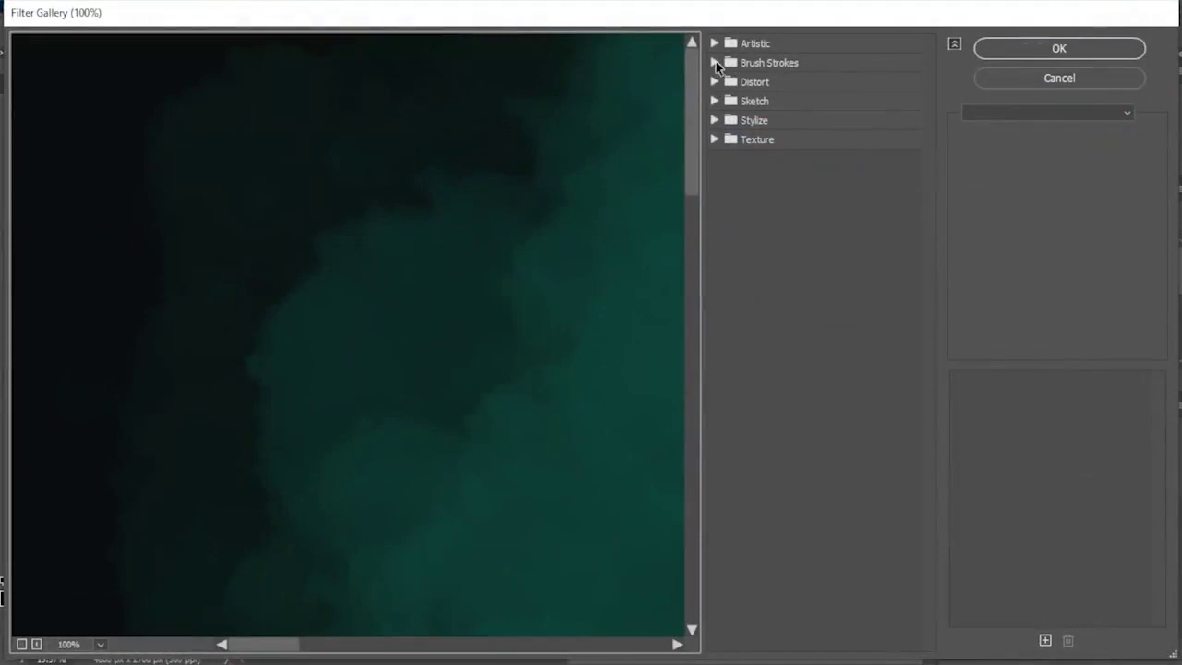
click(752, 138)
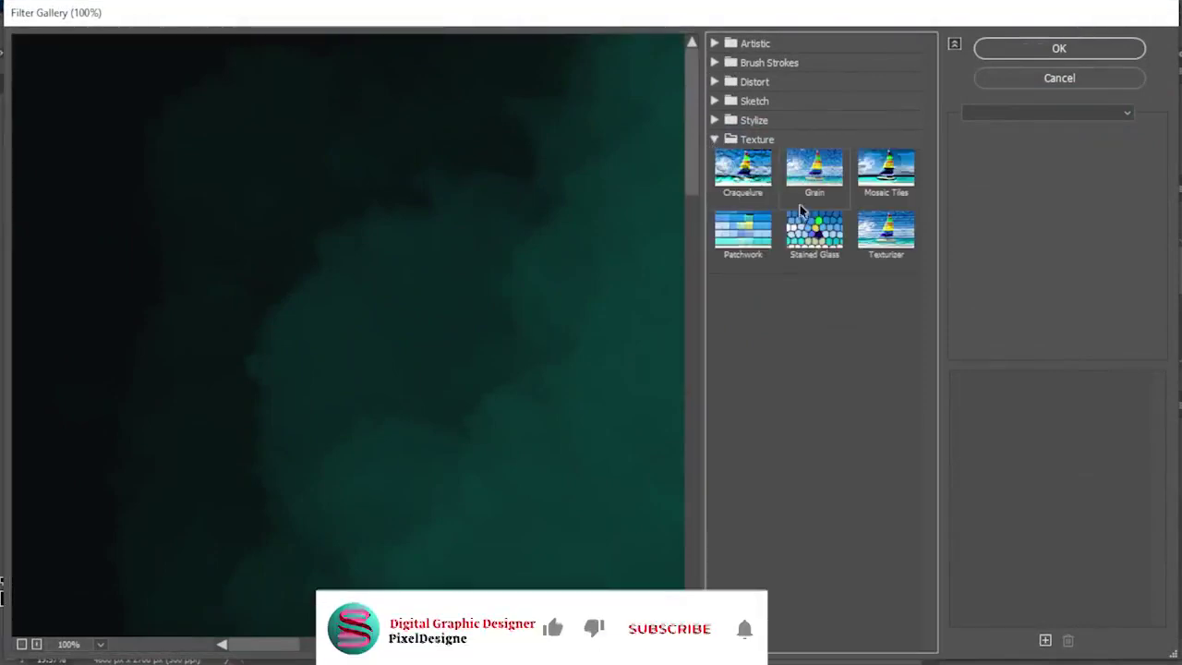
click(897, 222)
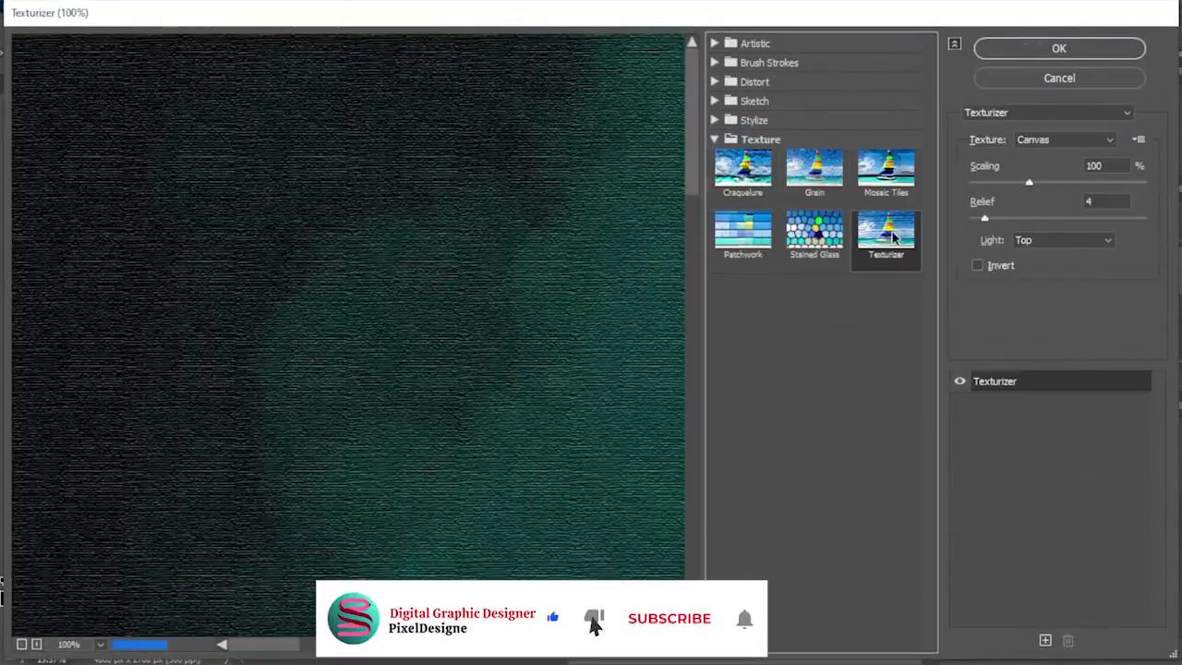
Step: Apply the Canvas texture to the background with 99% scaling, relief 3 and light from Top Right
click(1043, 144)
click(1026, 183)
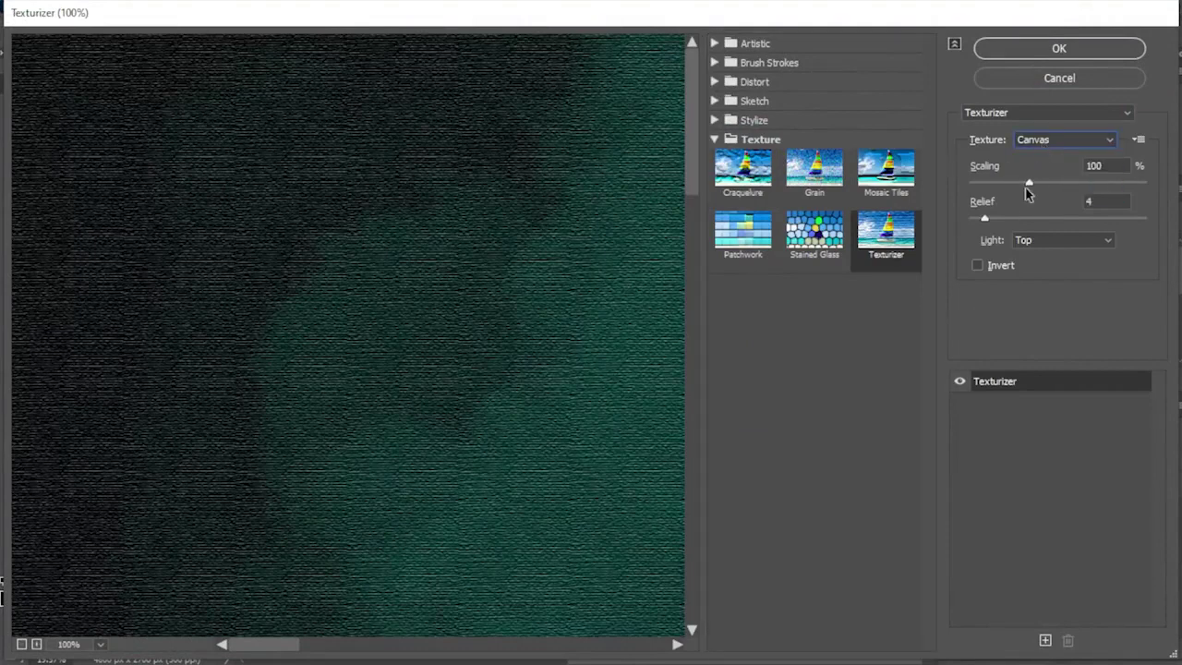
click(1031, 188)
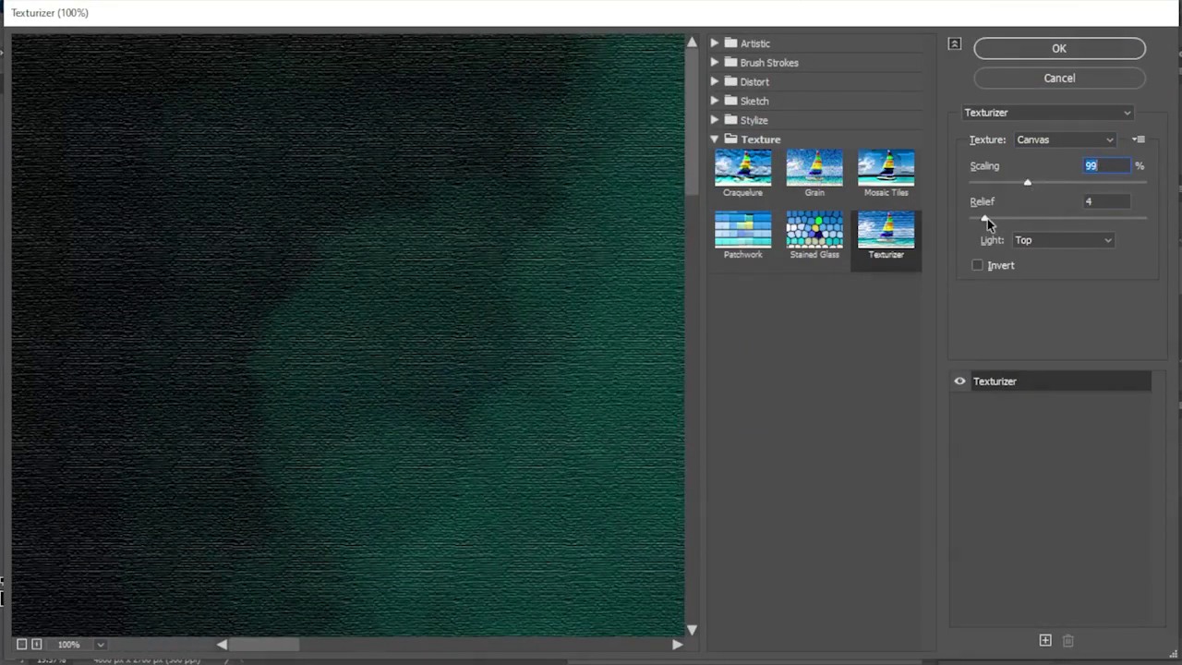
drag(987, 218, 984, 218)
click(1037, 242)
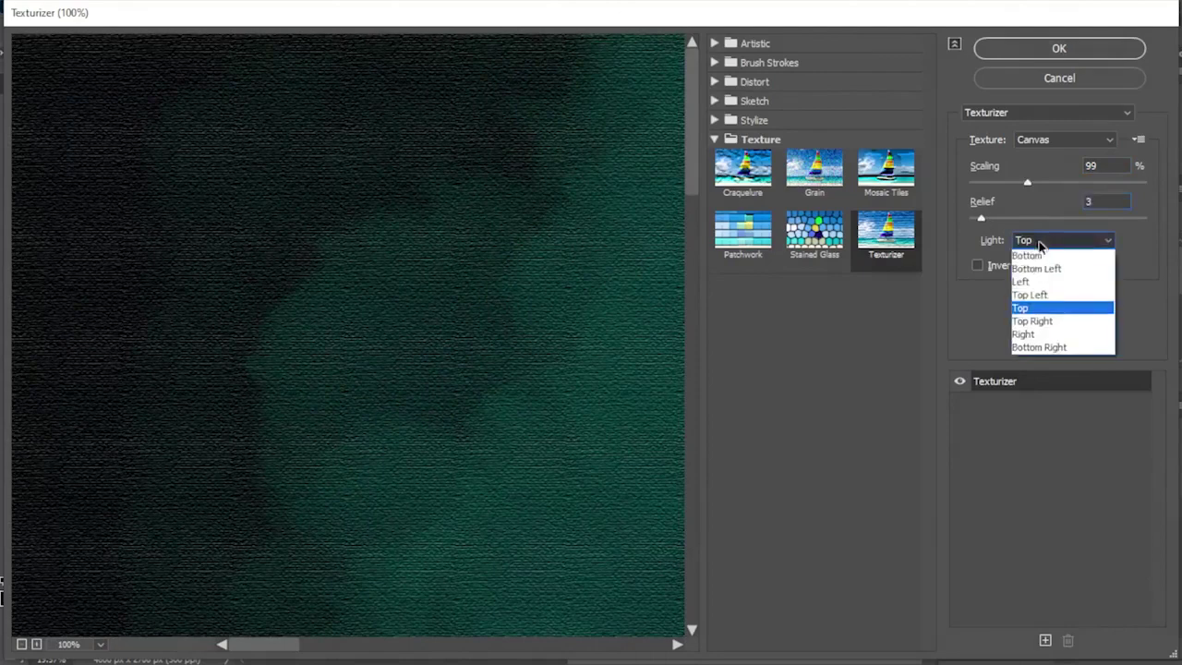
click(1033, 320)
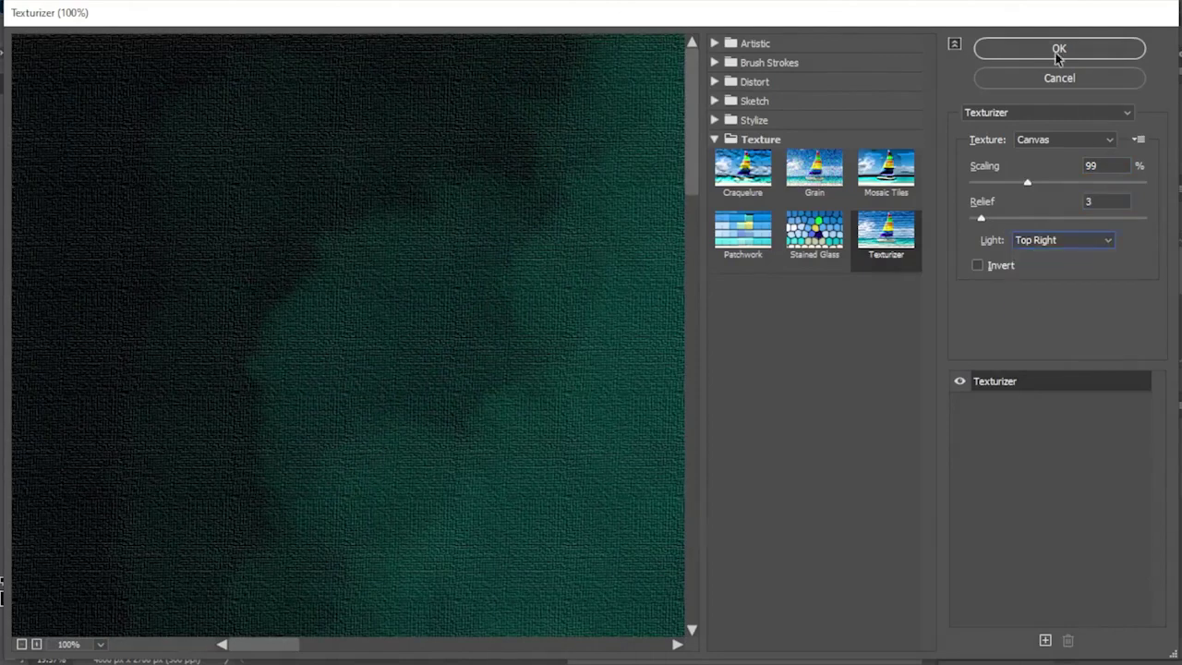
click(1058, 52)
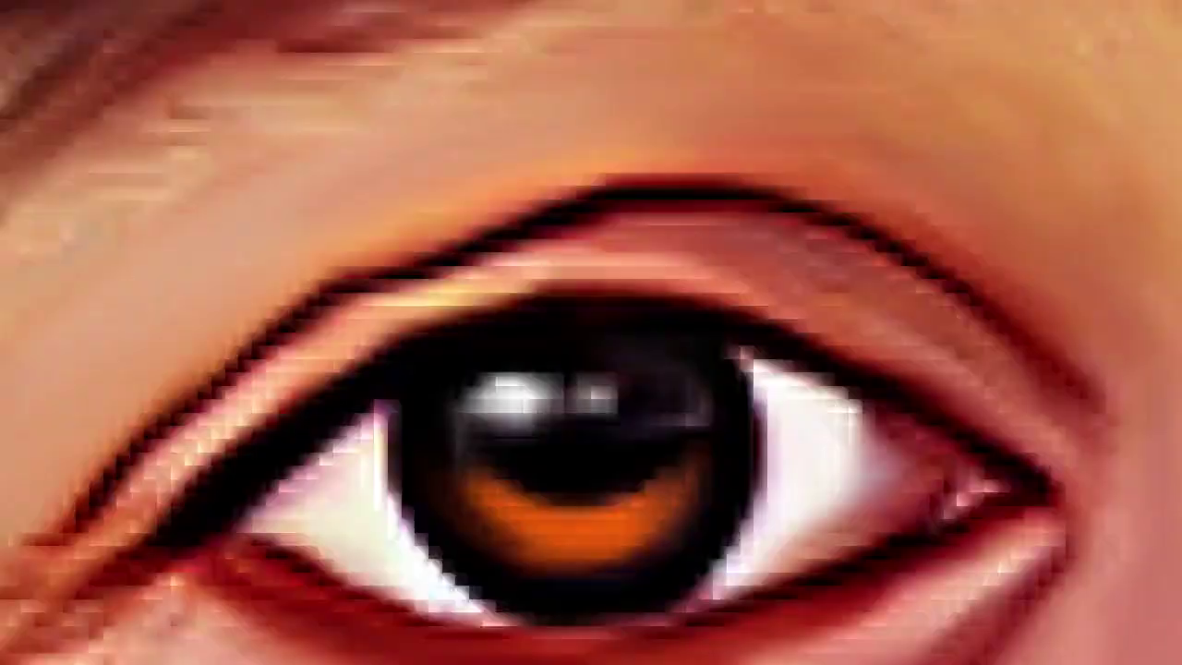